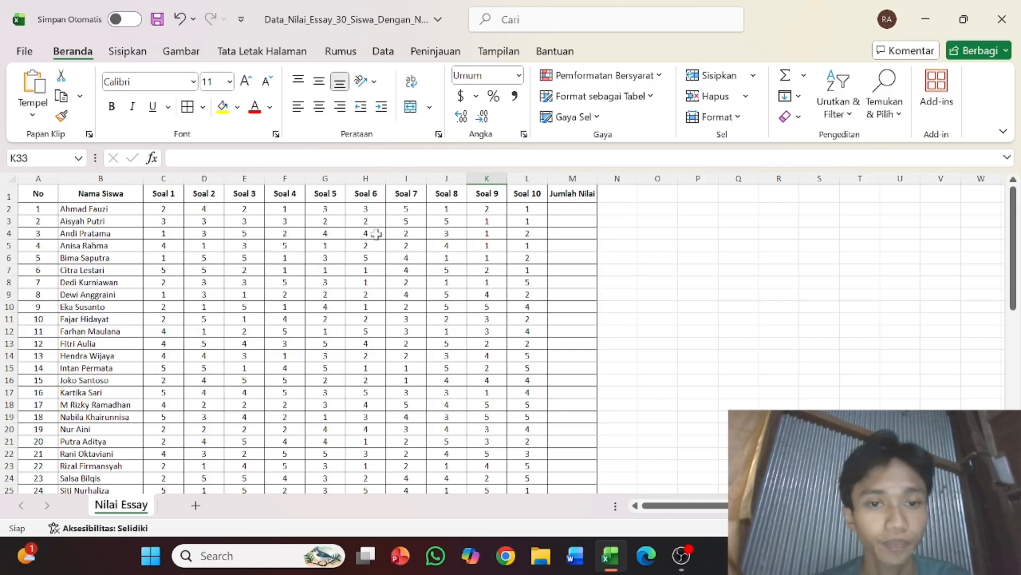
Enter the formula =SUM(C2:L2) in M2 to total the first student's Soal 1 to Soal 10 scores under Jumlah Nilai
click(577, 209)
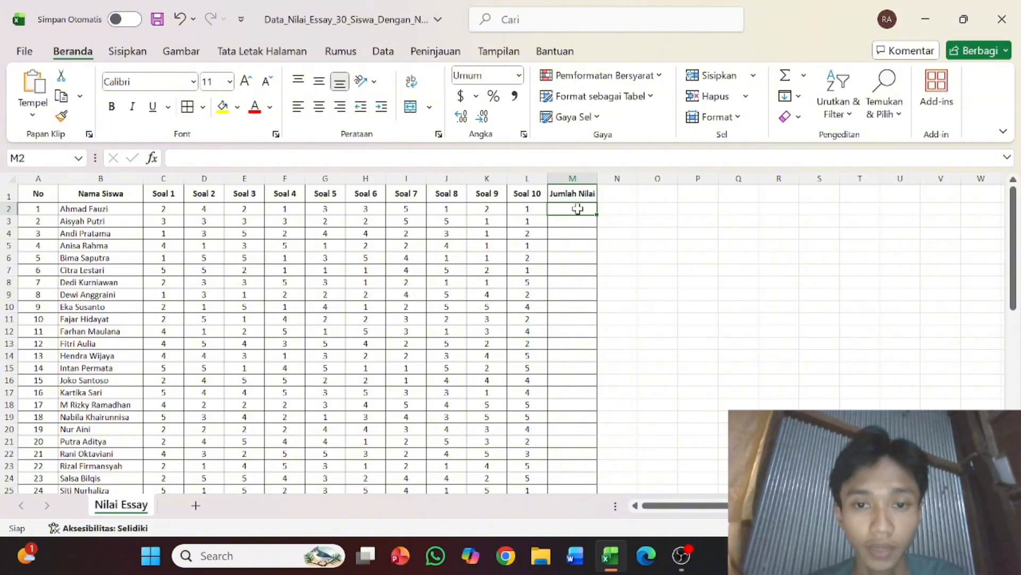
text(=SU)
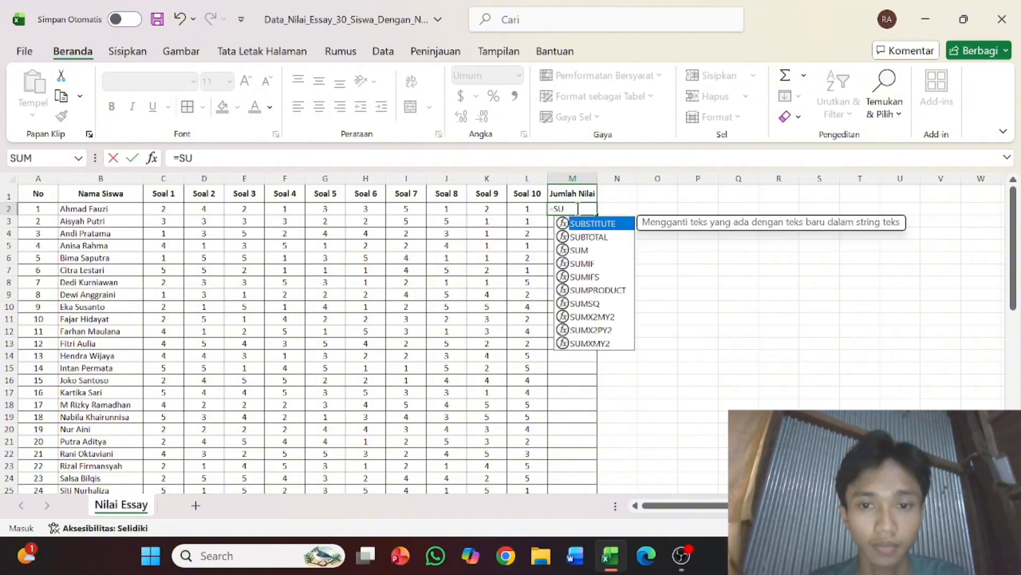
text(M)
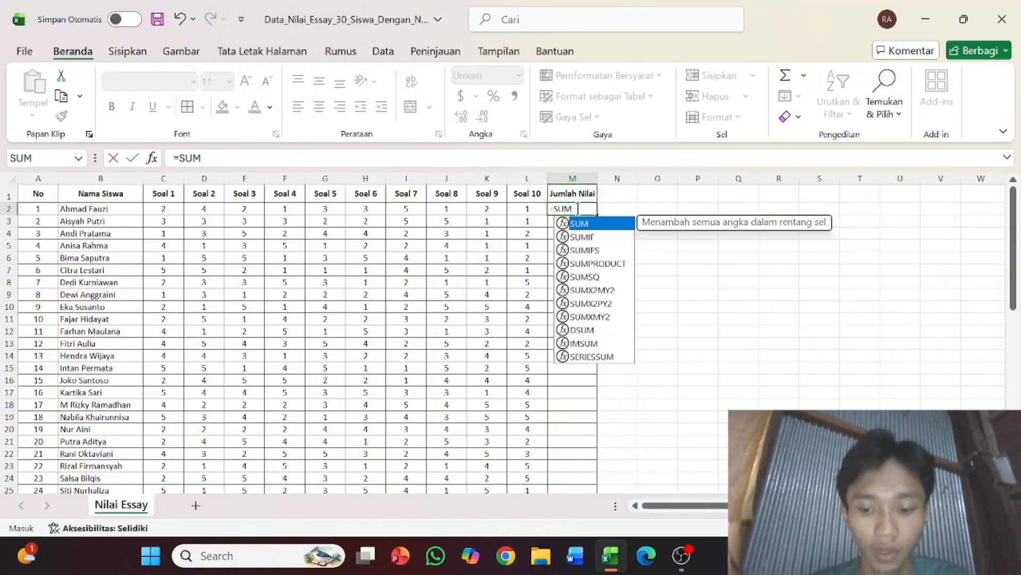
text(()
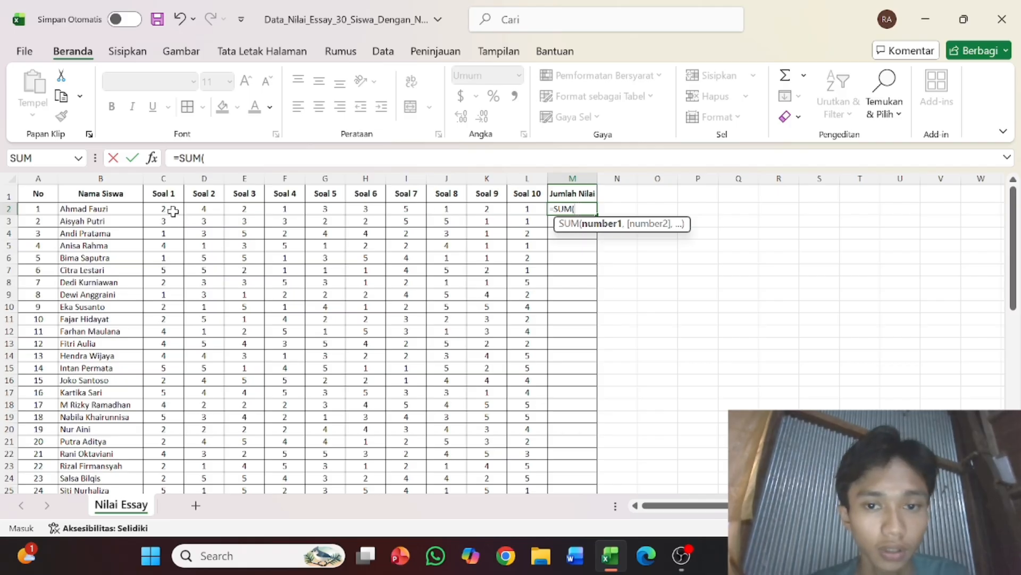
drag(169, 210, 525, 212)
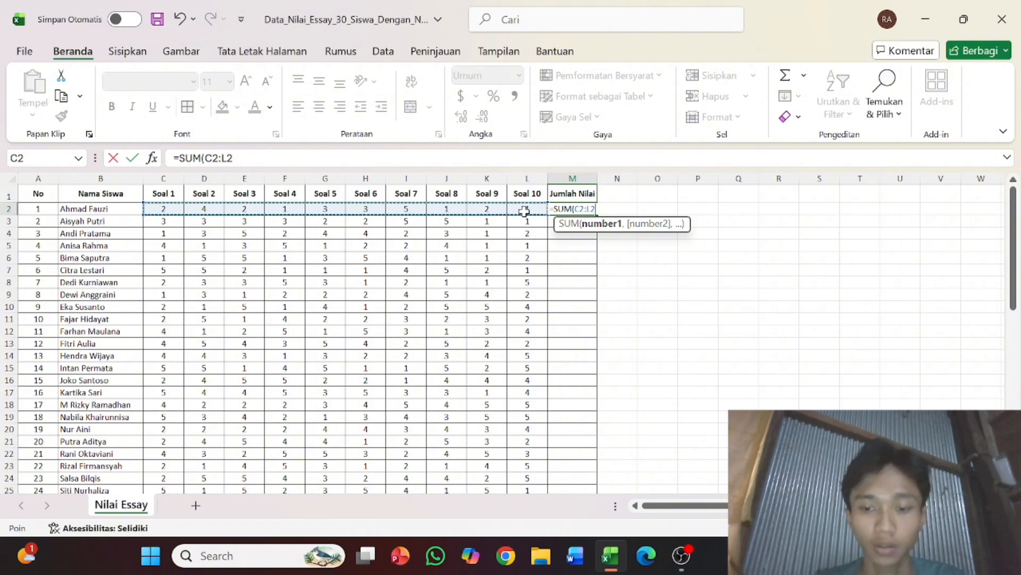
key(Return)
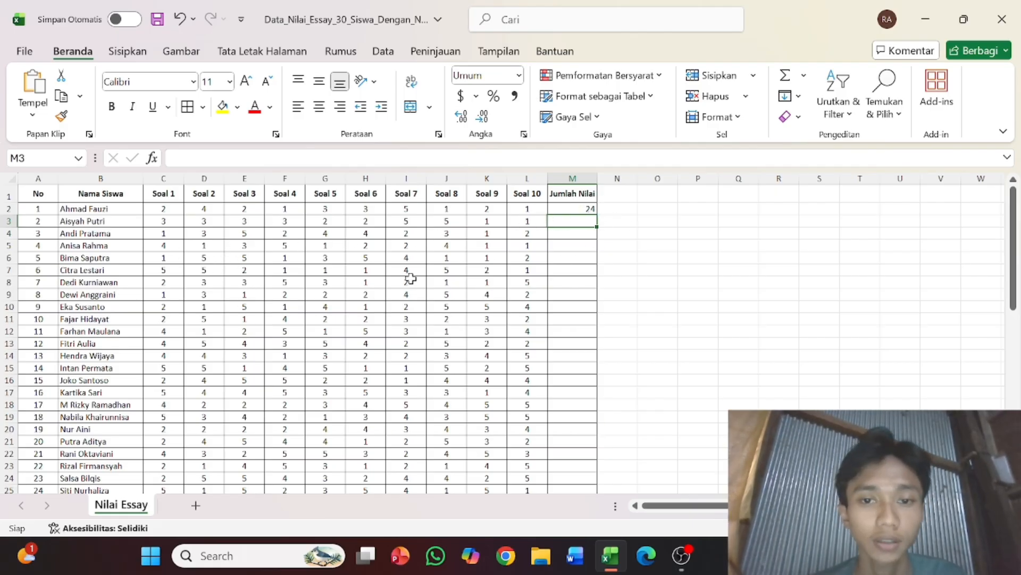
Fill the SUM formula from M2 down through M31 so every student has a Jumlah Nilai total
scroll(409, 278, down, 1)
scroll(410, 277, up, 1)
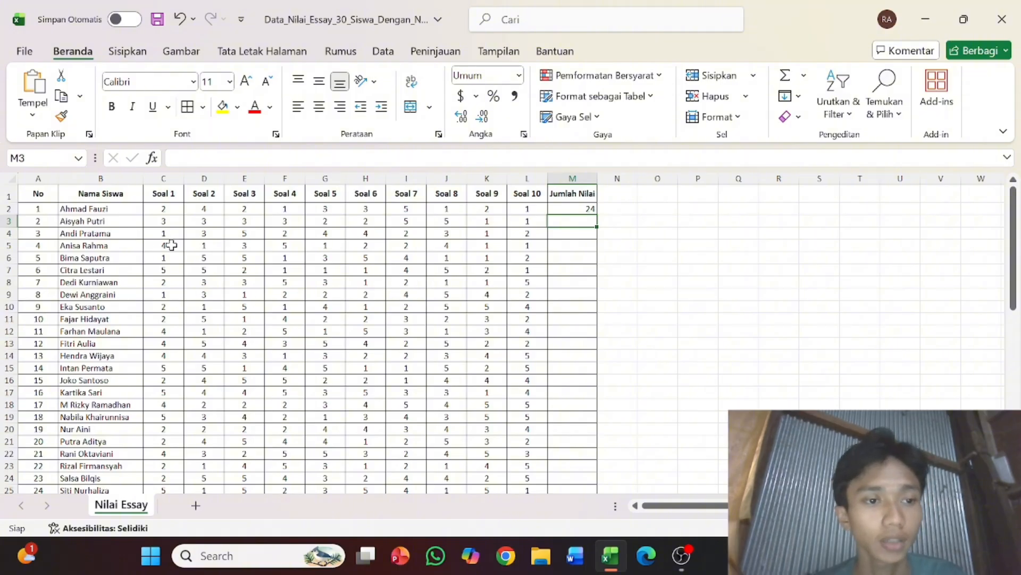
scroll(171, 245, down, 5)
scroll(166, 237, up, 5)
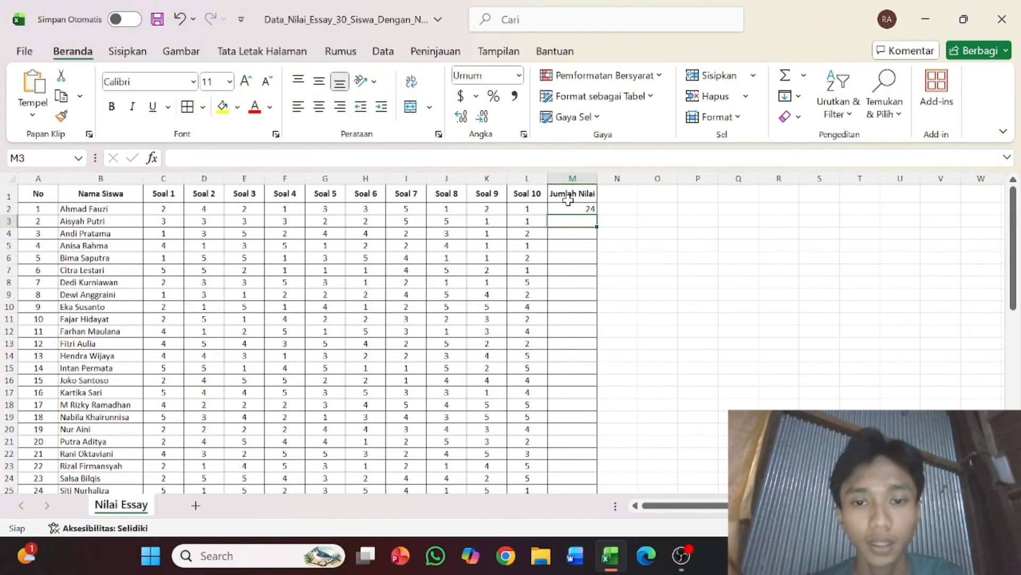
click(562, 208)
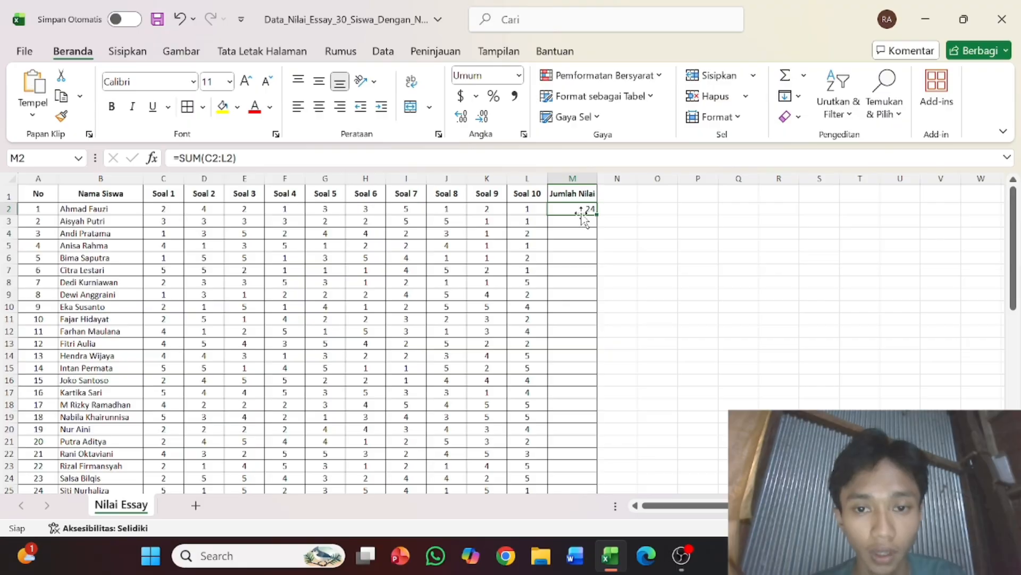
drag(581, 209, 579, 432)
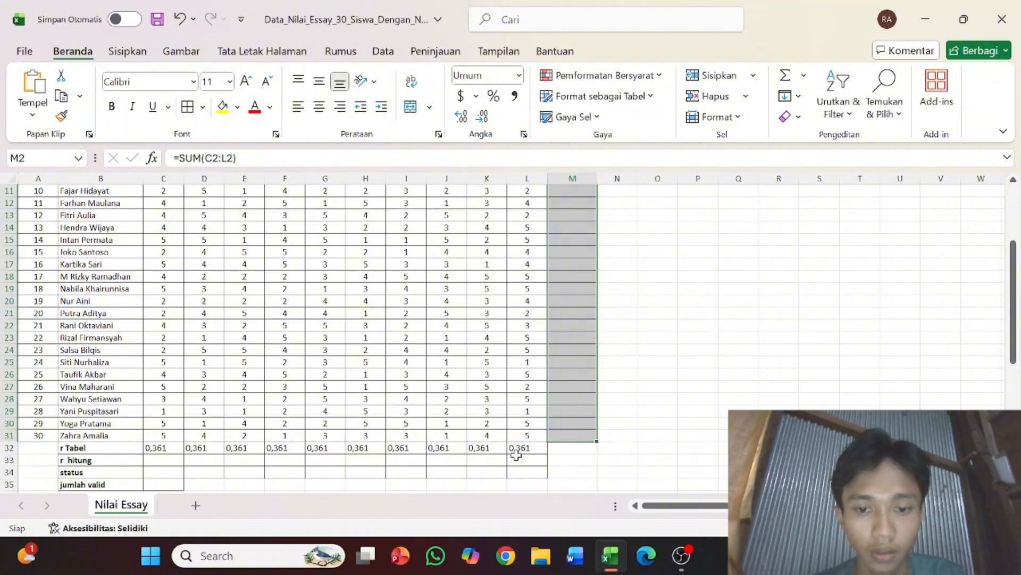
scroll(524, 387, up, 4)
key(ctrl+d)
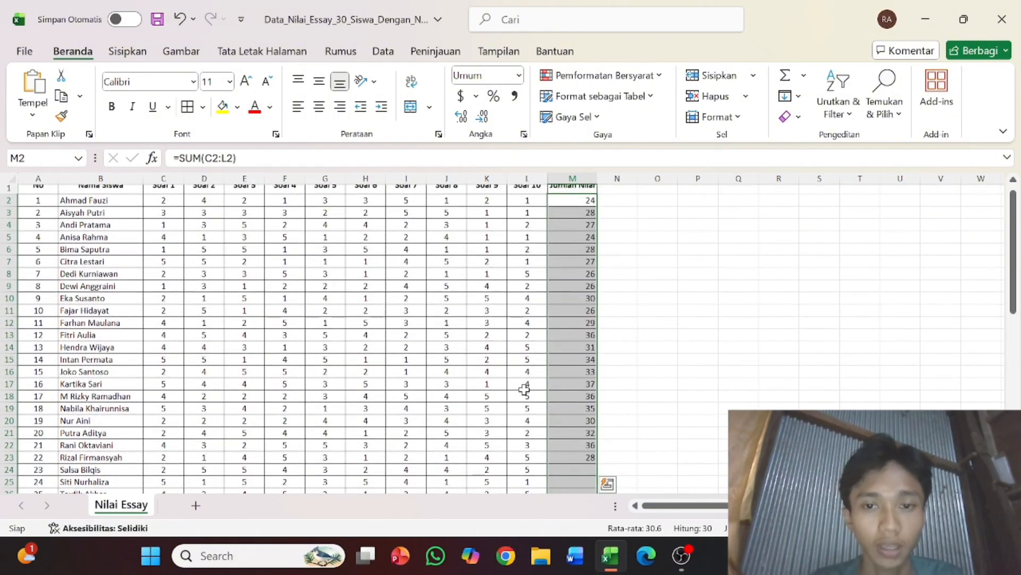
Review the filled Jumlah Nilai column for all students and check the formula in M22
scroll(579, 364, down, 1)
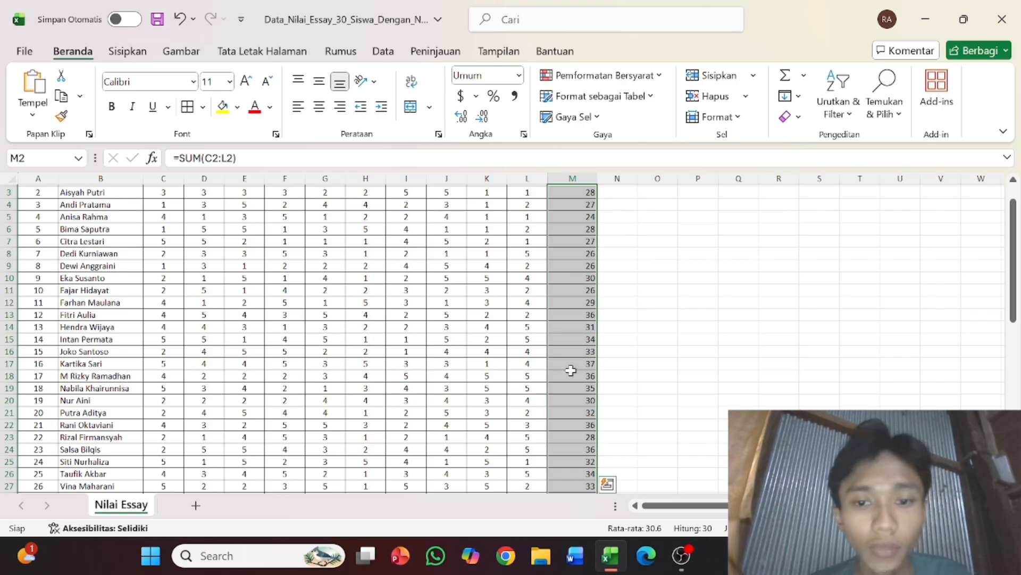
scroll(554, 349, up, 1)
scroll(556, 350, down, 3)
scroll(557, 350, up, 1)
click(557, 350)
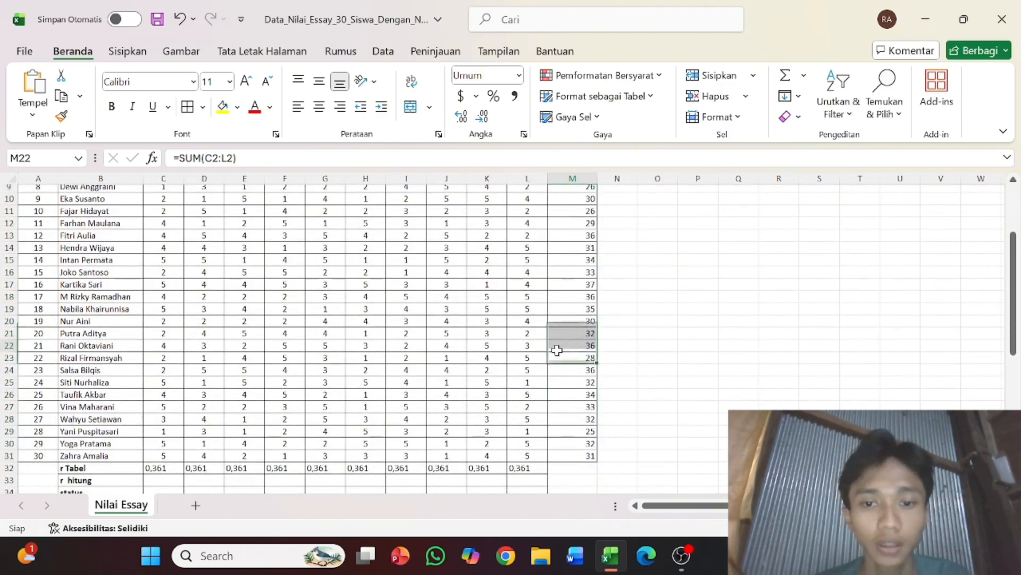
scroll(547, 367, up, 3)
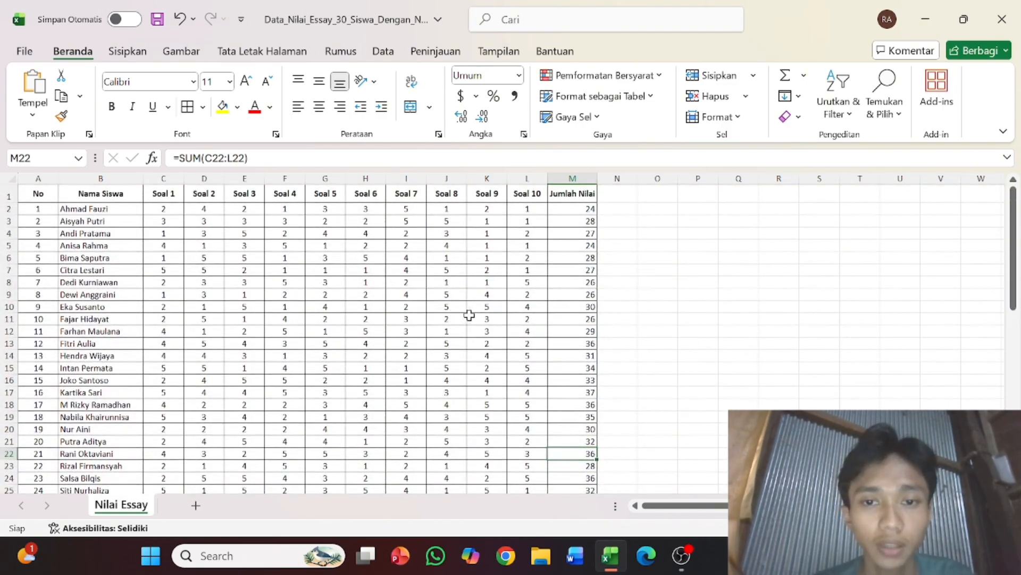
scroll(492, 318, down, 1)
scroll(492, 317, up, 1)
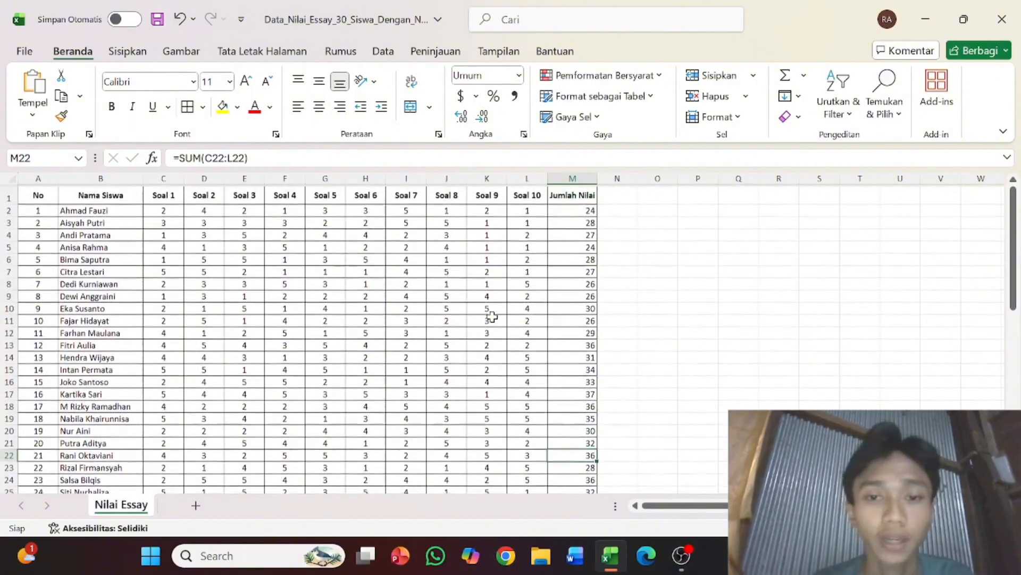
scroll(492, 317, down, 3)
scroll(492, 317, up, 2)
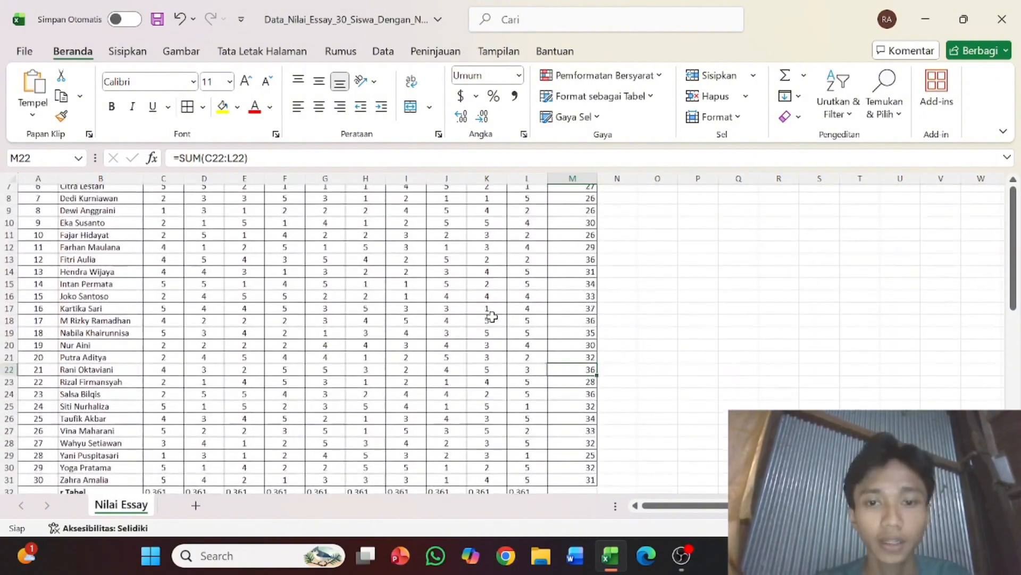
scroll(492, 317, up, 1)
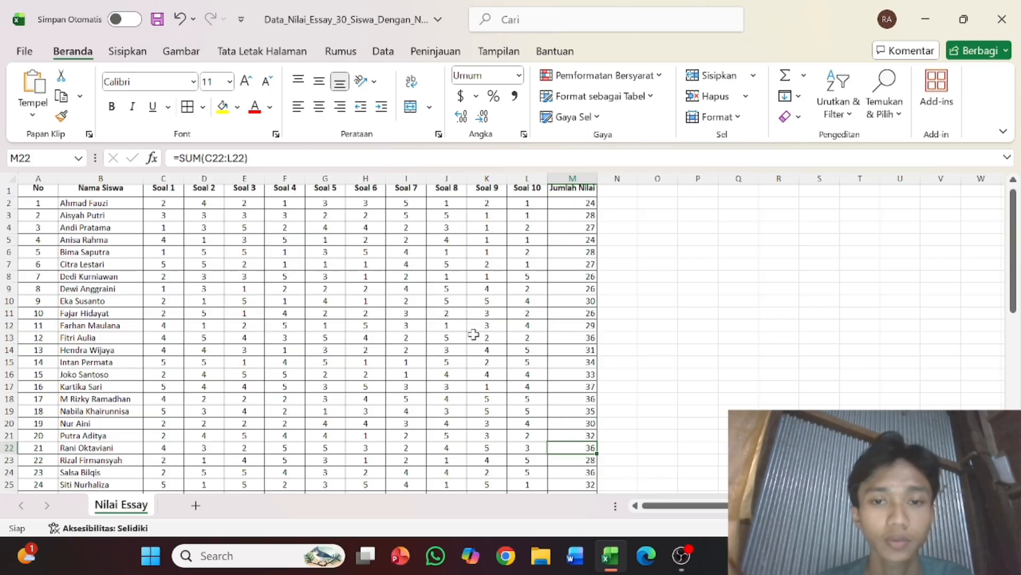
Examine the r product moment table below the data and the r Tabel, r hitung and status rows
scroll(462, 282, down, 2)
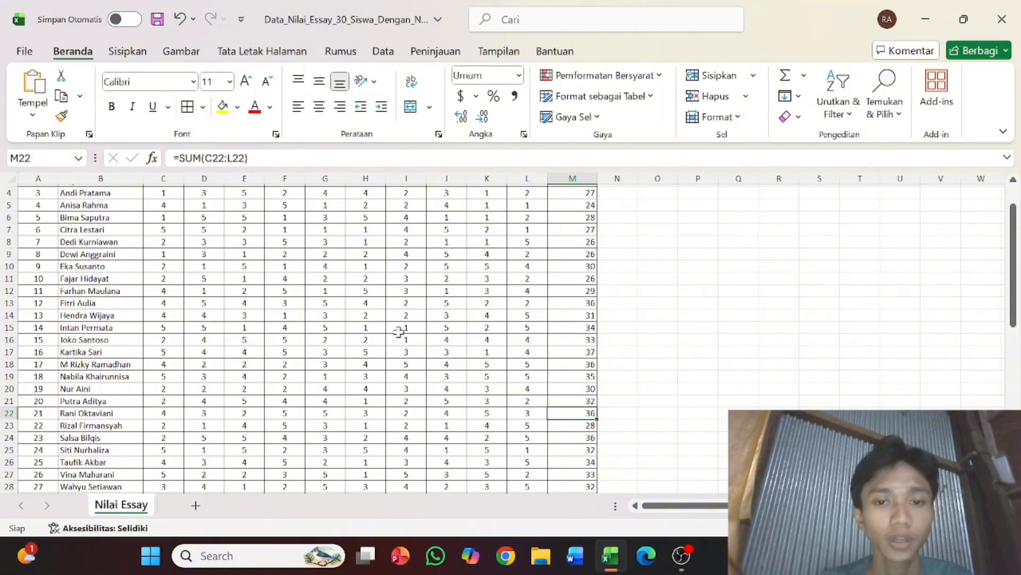
scroll(399, 332, down, 10)
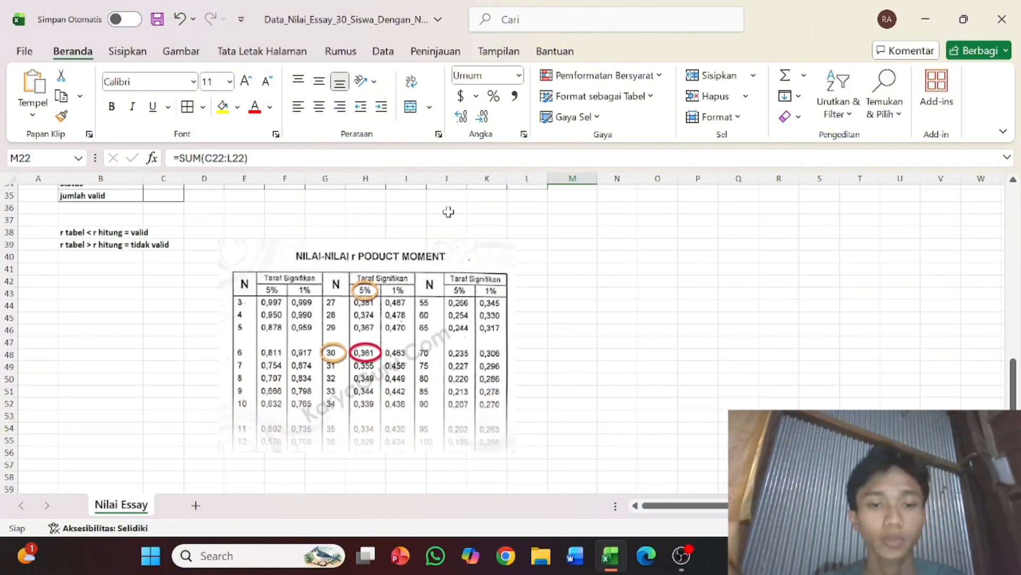
scroll(330, 204, up, 2)
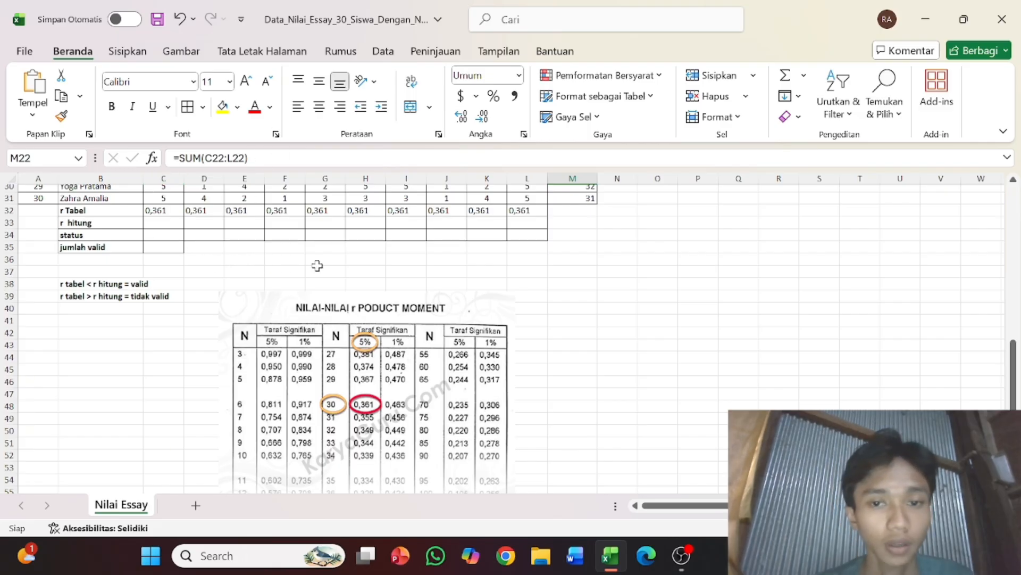
scroll(317, 266, up, 2)
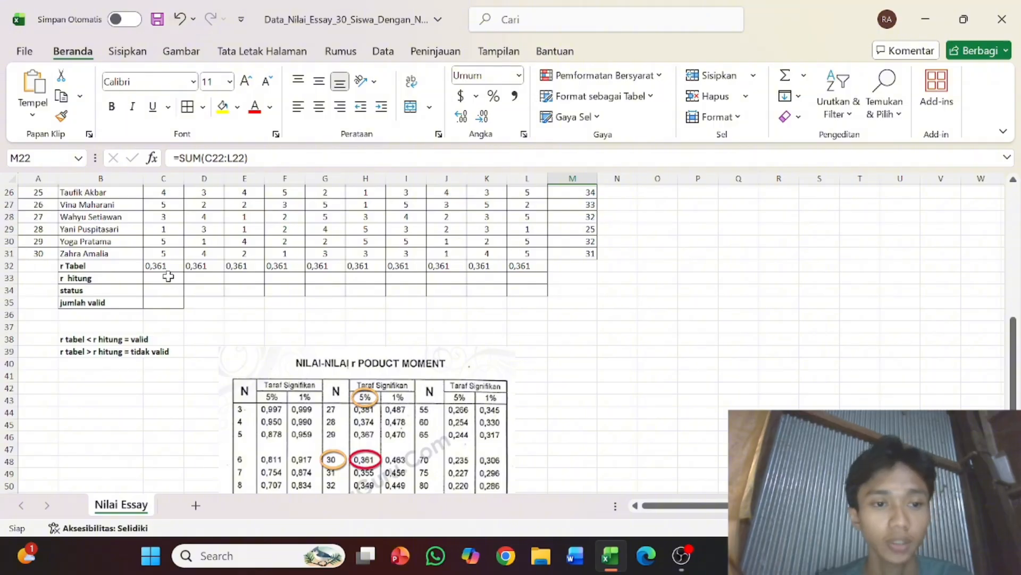
scroll(309, 315, up, 1)
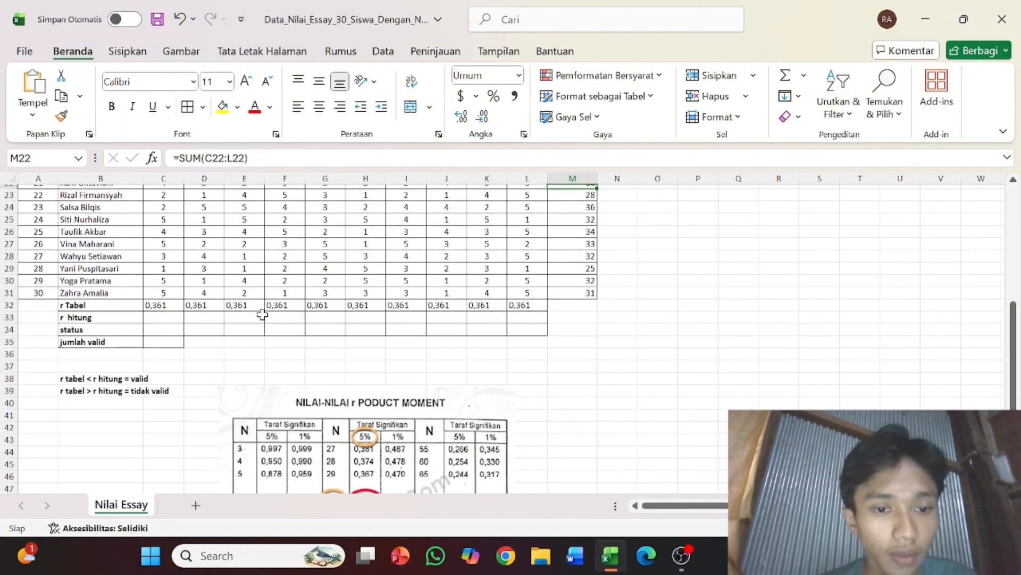
Start a PEARSON formula in the r hitung cell C33 with the Soal 1 scores C2:C31 as the first array
click(175, 318)
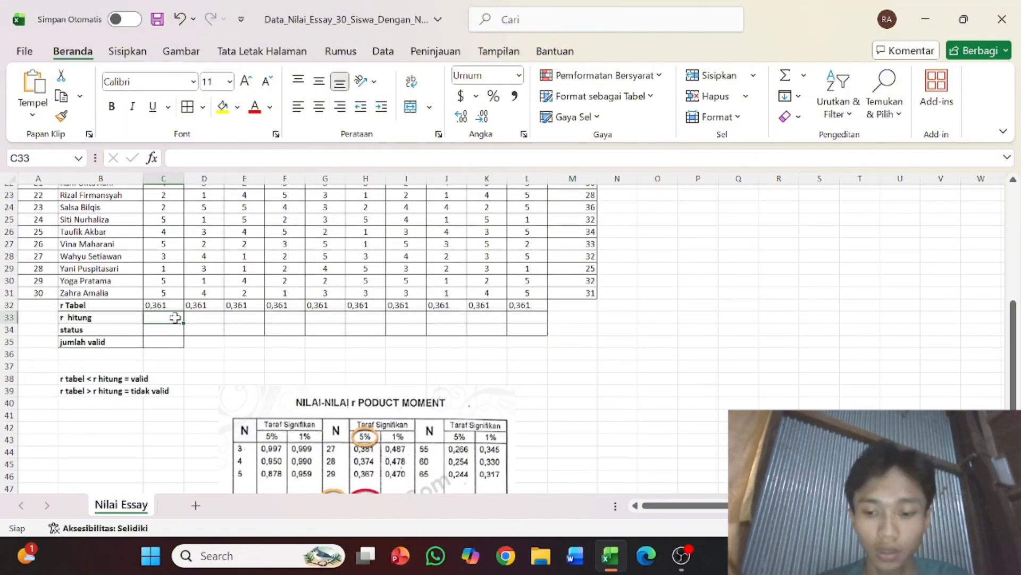
text(=)
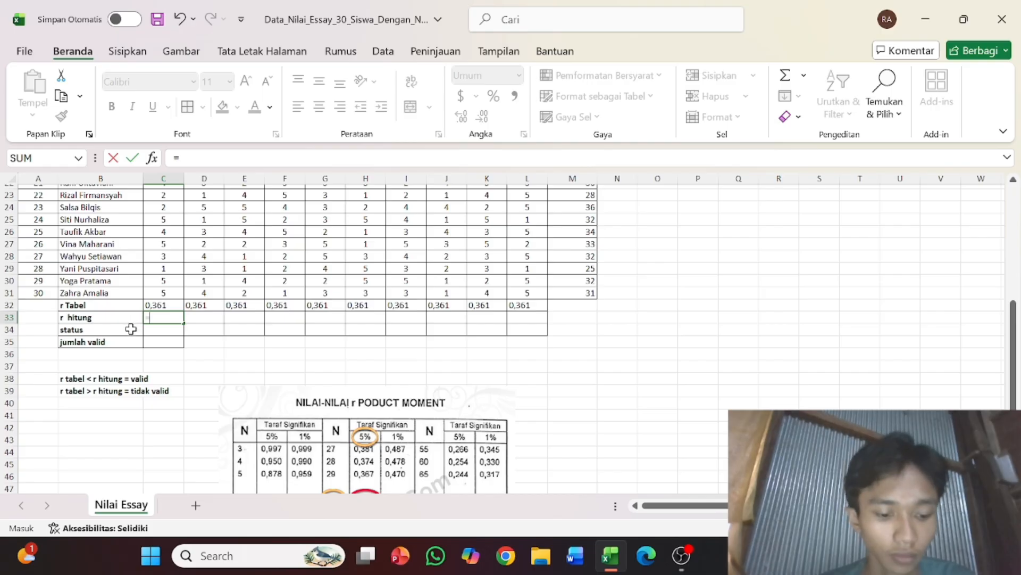
text(PER)
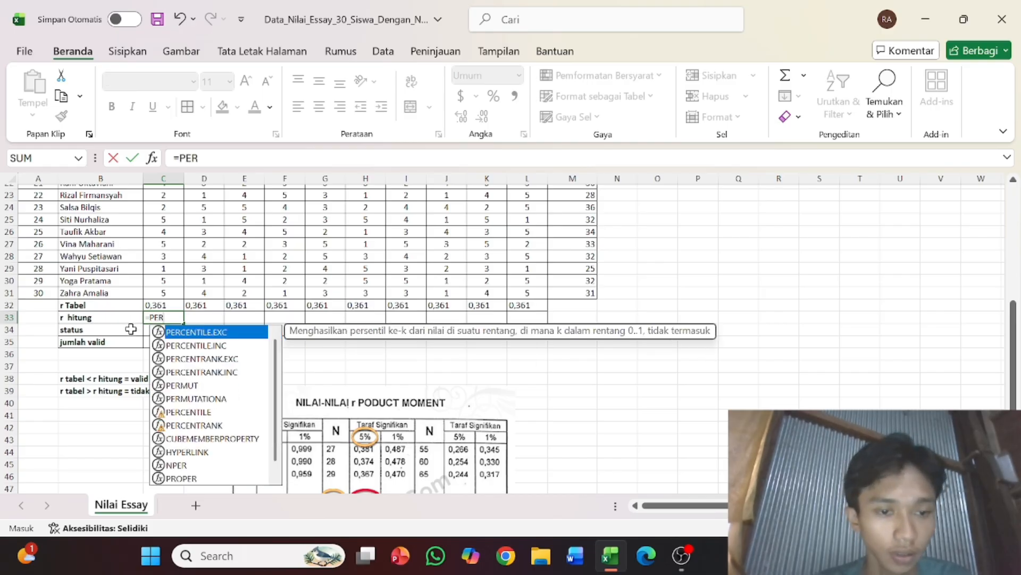
key(BackSpace)
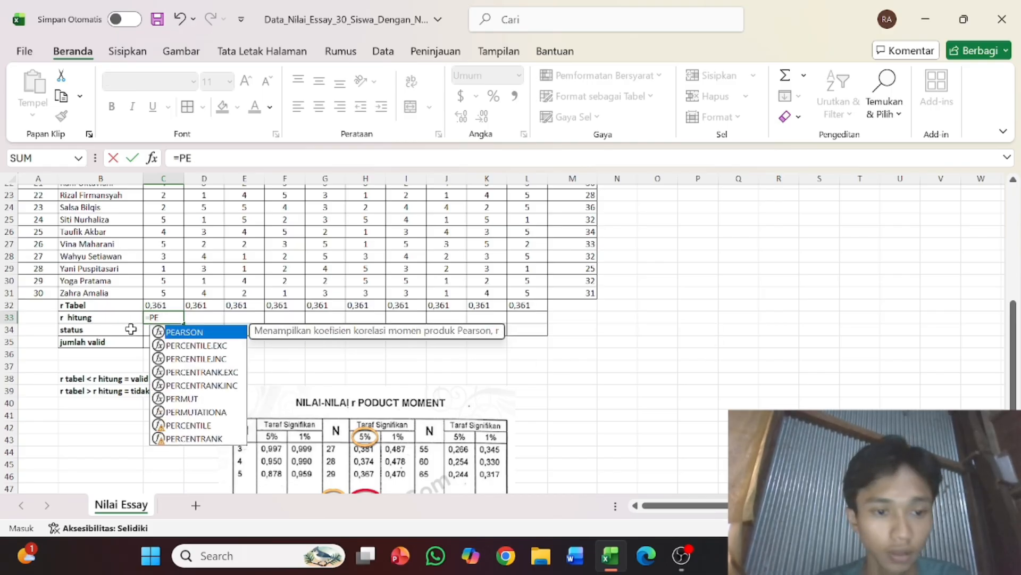
double_click(180, 331)
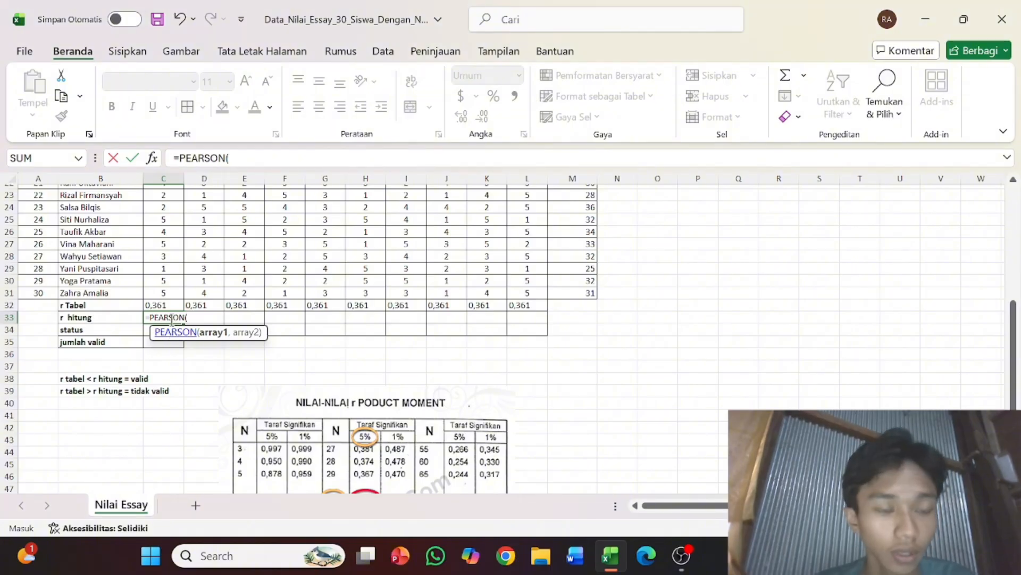
scroll(175, 276, up, 7)
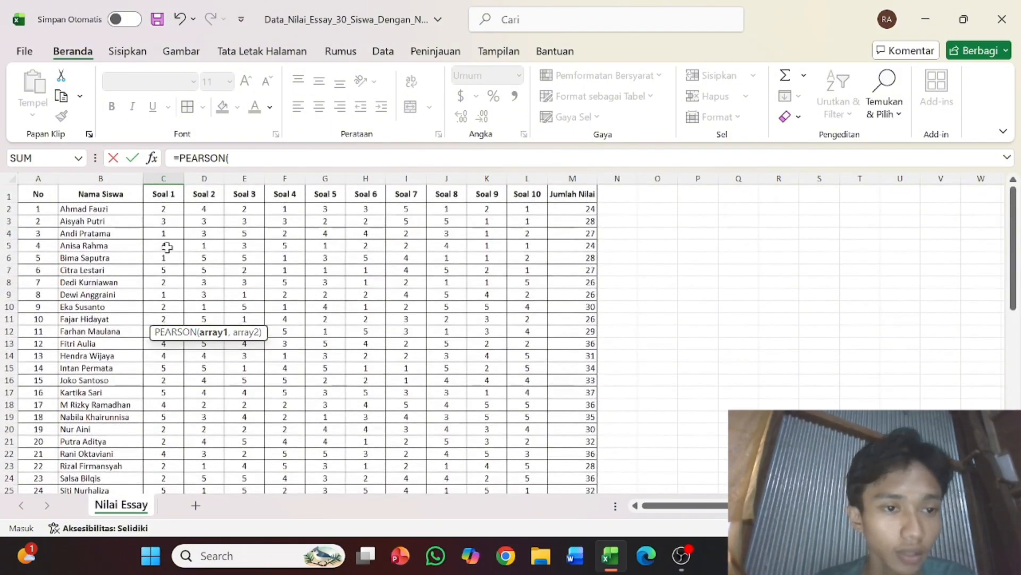
drag(159, 213, 163, 439)
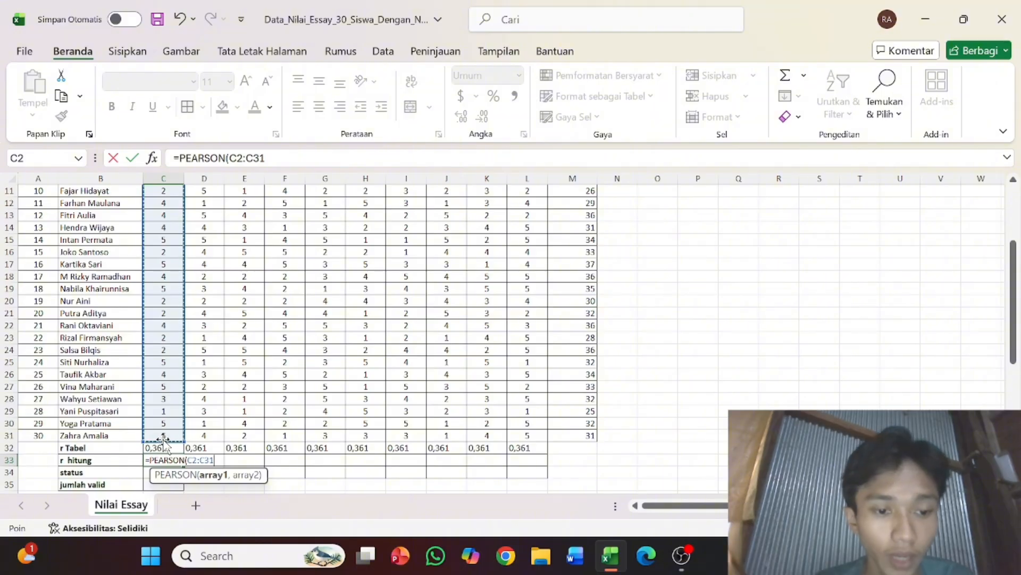
Complete the PEARSON formula in C33 with the Jumlah Nilai totals as the absolute second array $M$2:$M$31
text(,)
scroll(351, 374, up, 4)
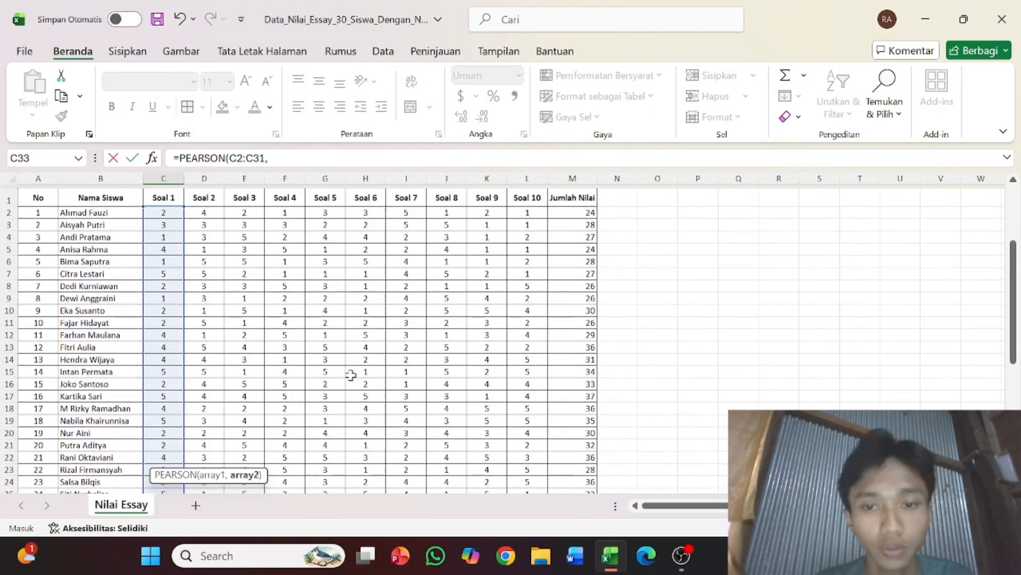
drag(593, 208, 587, 472)
scroll(251, 453, down, 4)
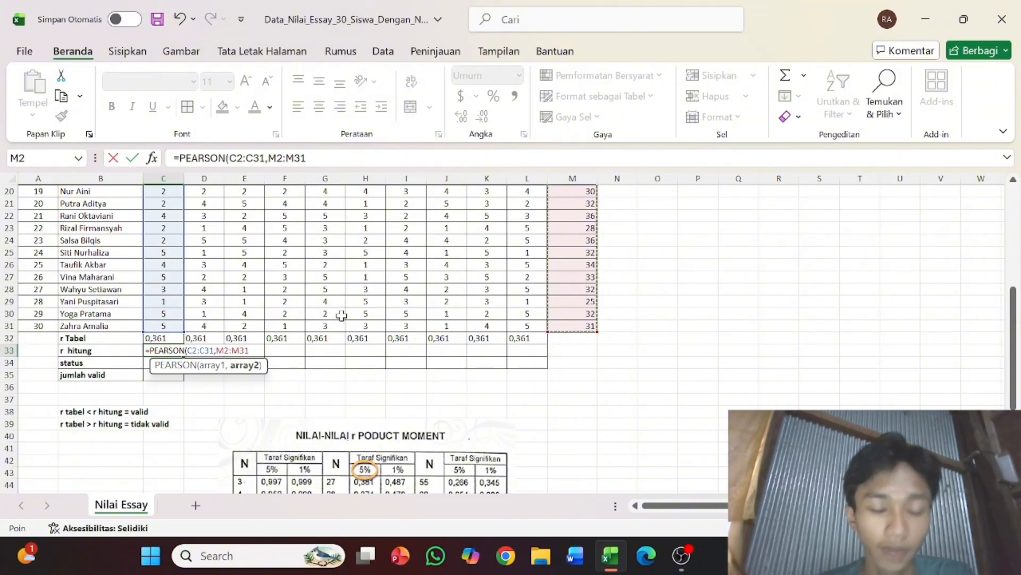
key(F4)
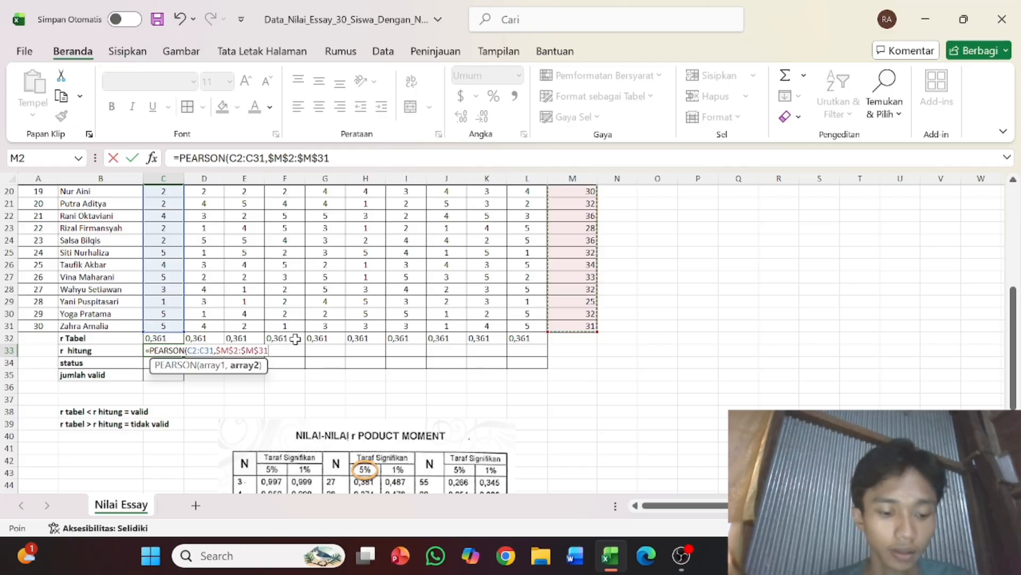
text())
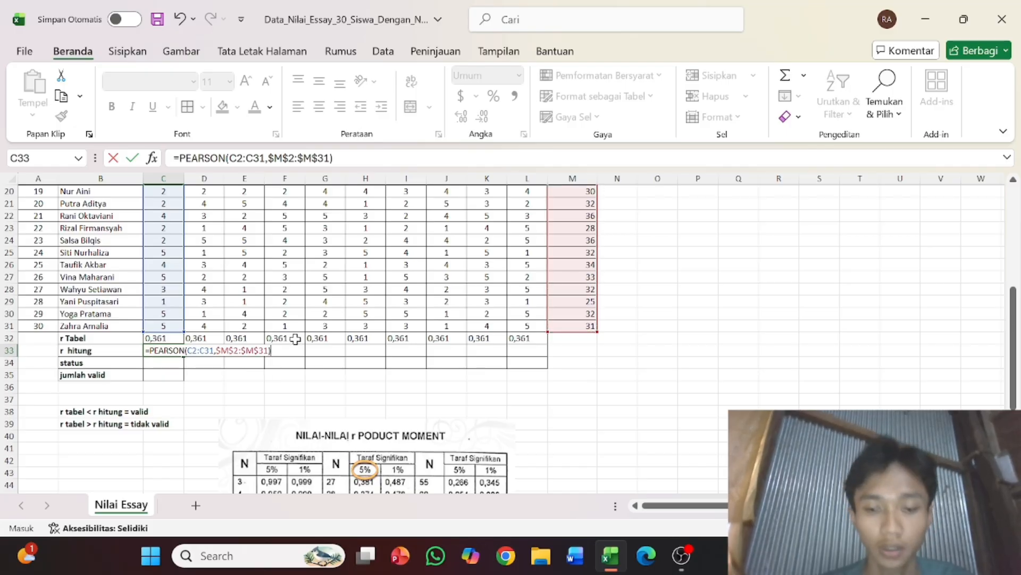
key(Return)
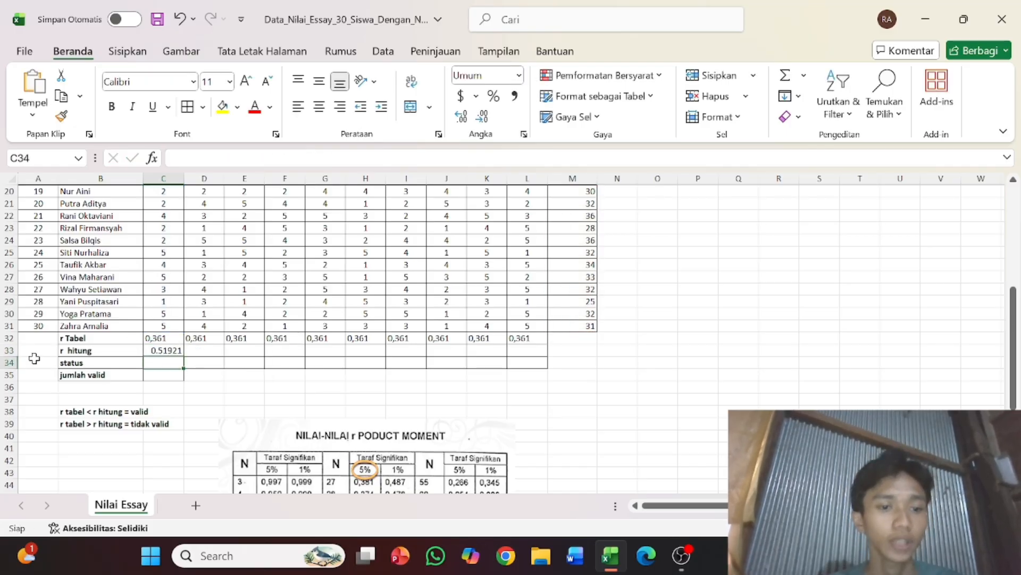
Fill the PEARSON formula from C33 across the r hitung row to L33
click(179, 352)
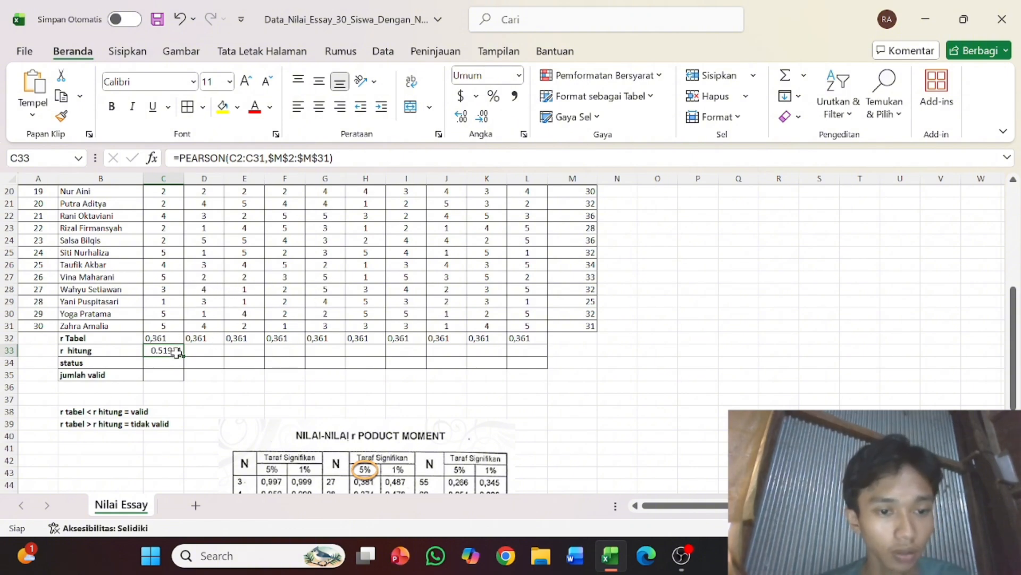
drag(178, 352, 526, 351)
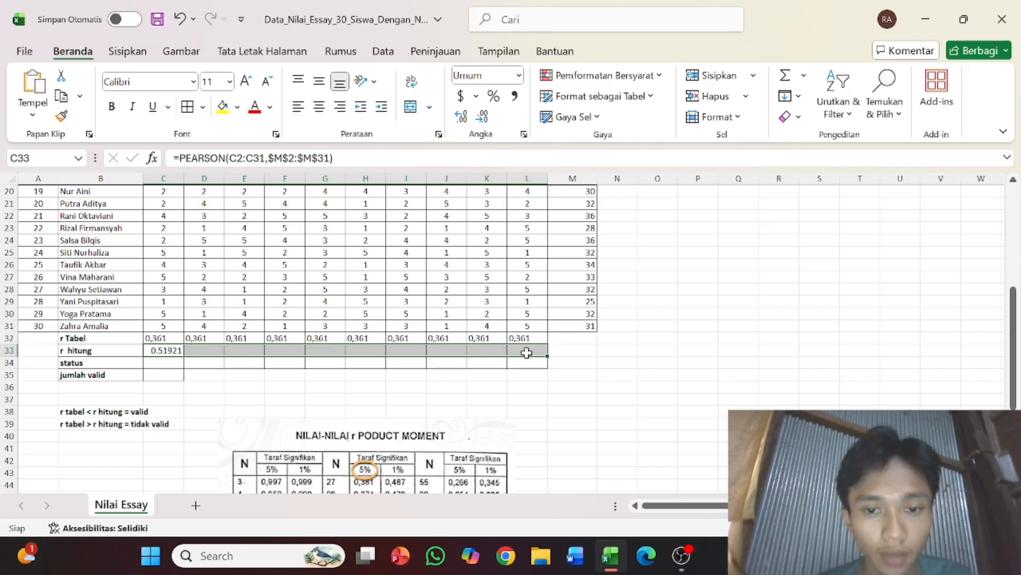
click(798, 97)
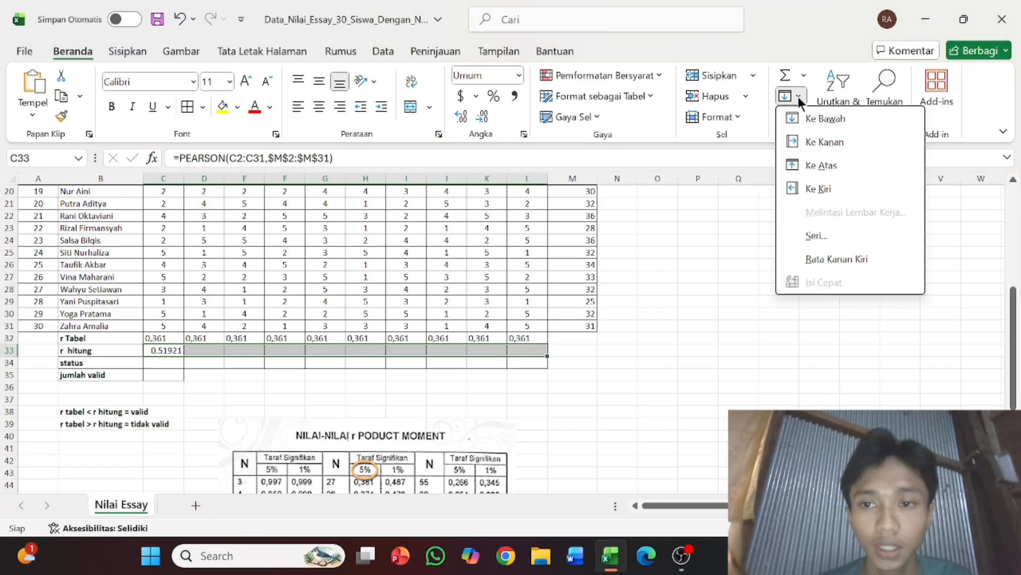
click(802, 150)
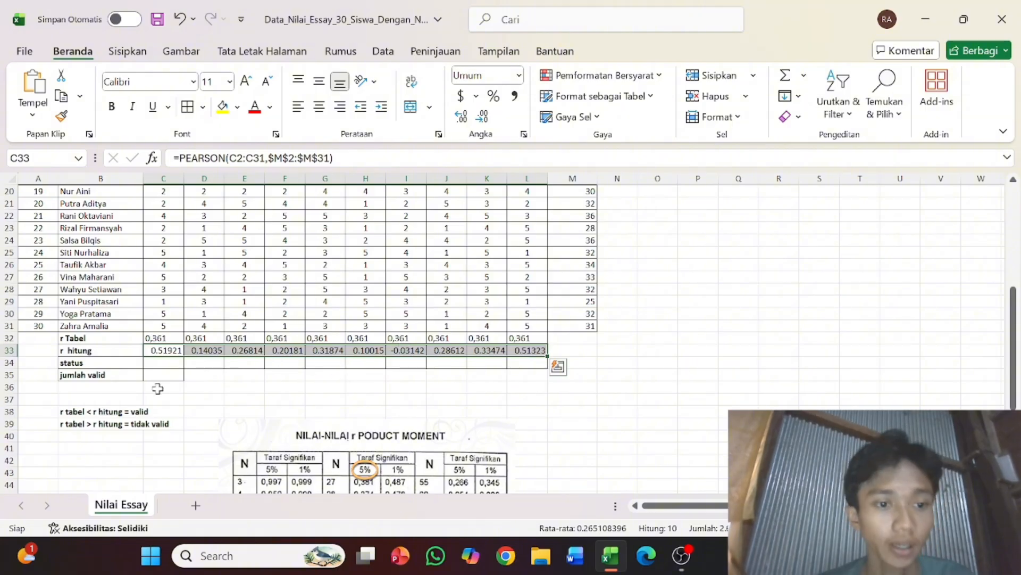
In the status row, enter "valid" in C34 and "tidak valid" in D34
click(160, 364)
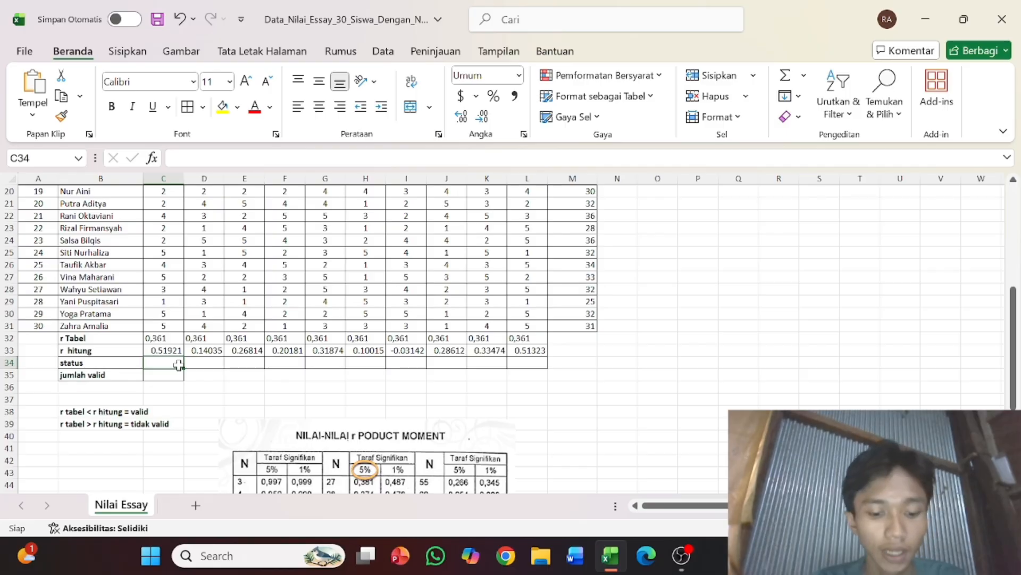
text(vali)
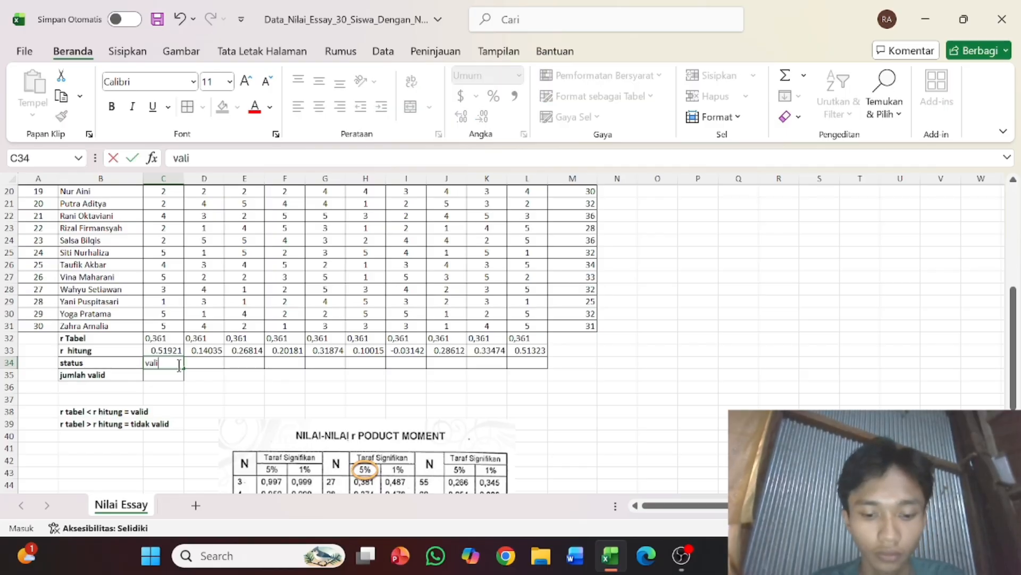
text(d)
key(Tab)
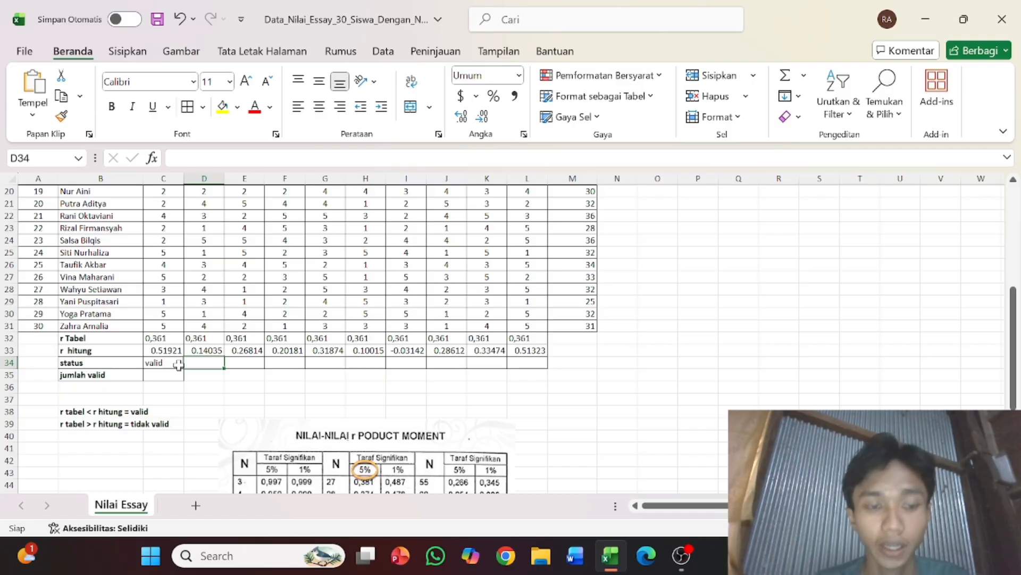
text(tidak)
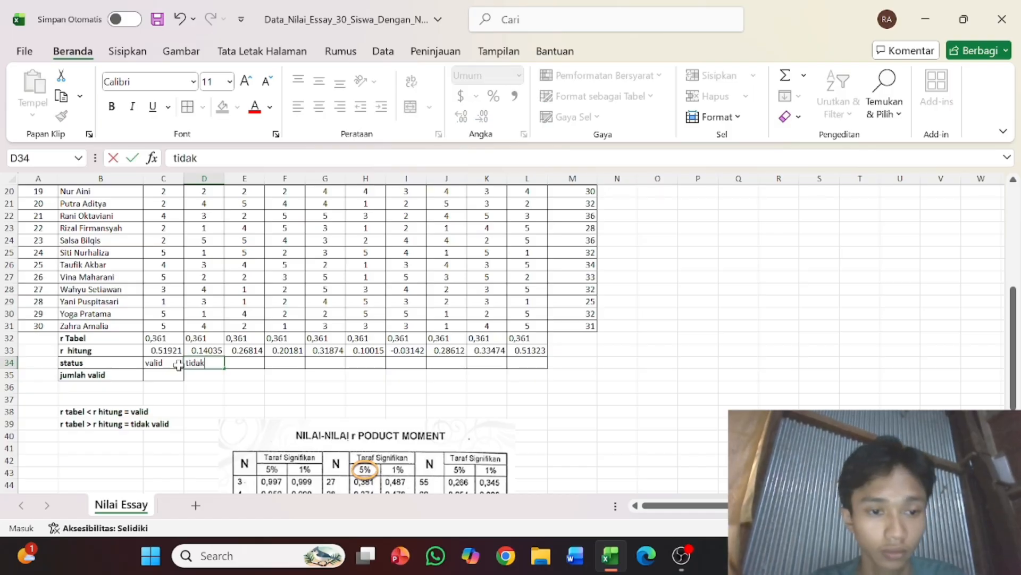
text( valid)
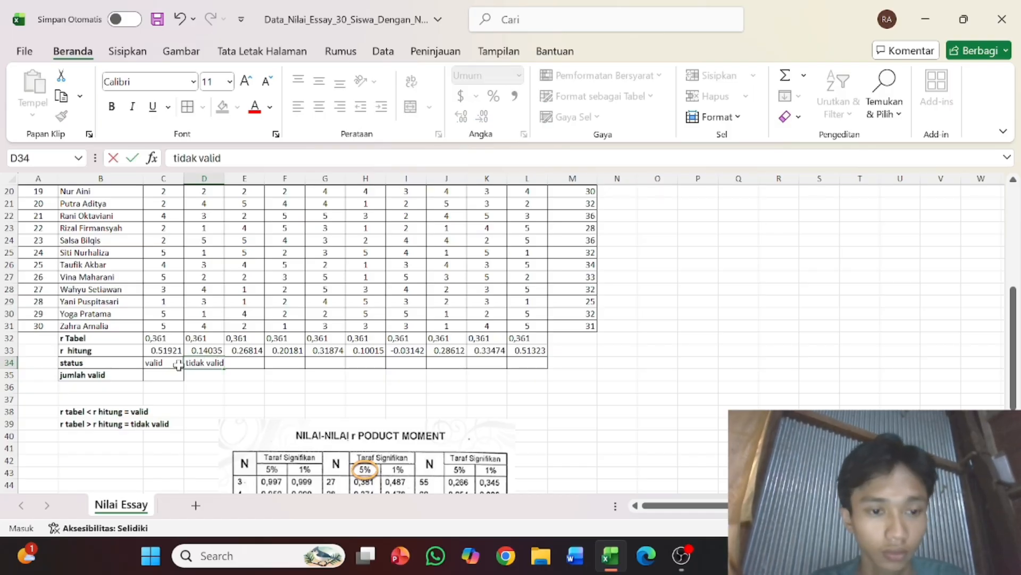
key(Tab)
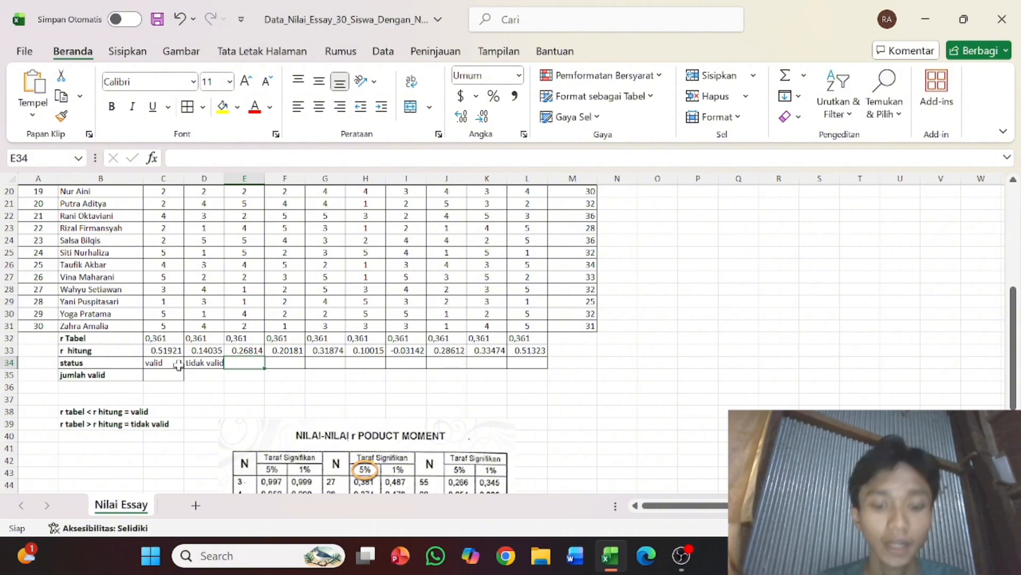
Enter "tidak valid" as the status in cells E34 and F34
text(tida)
text(k )
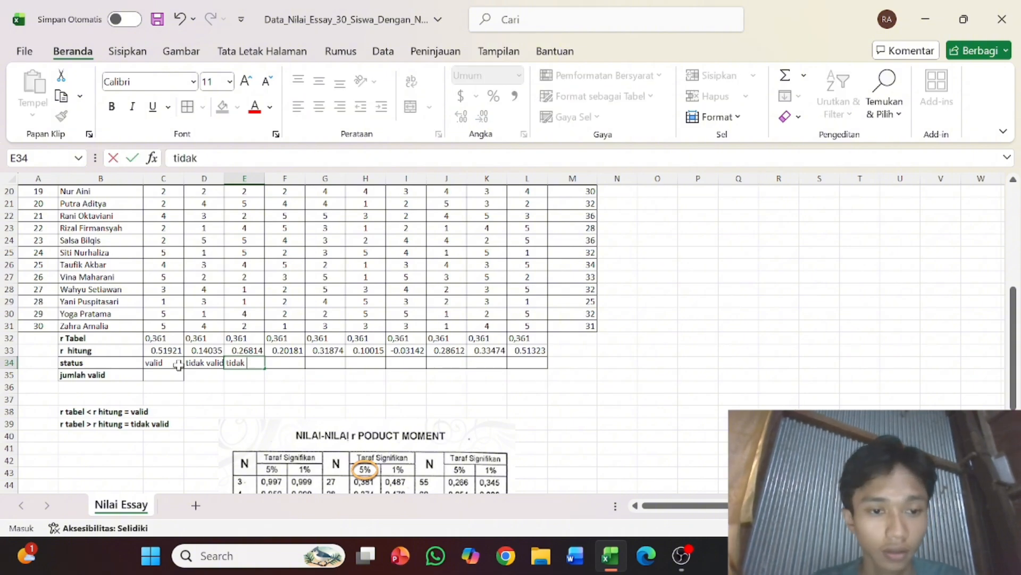
text(valid)
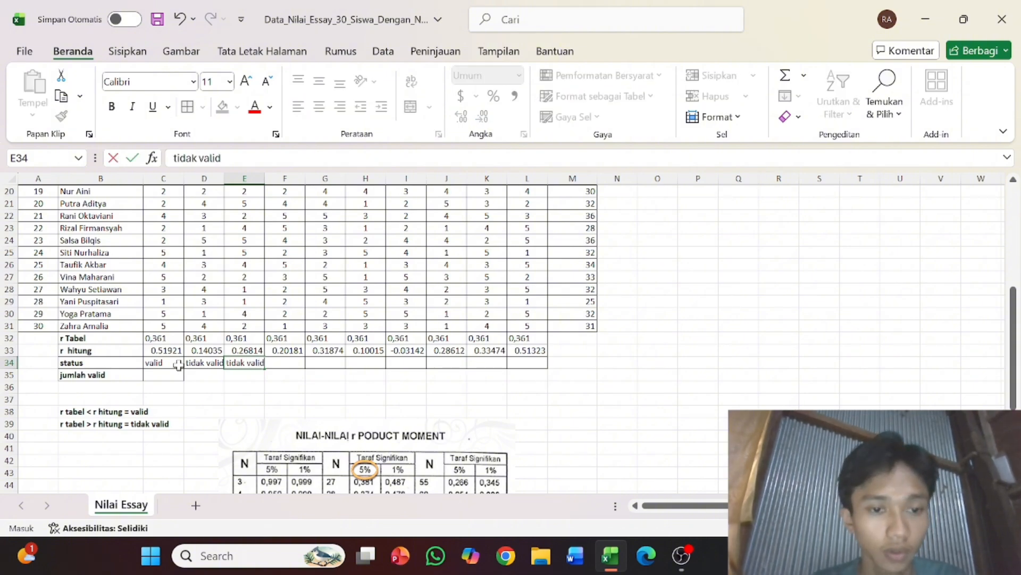
key(Tab)
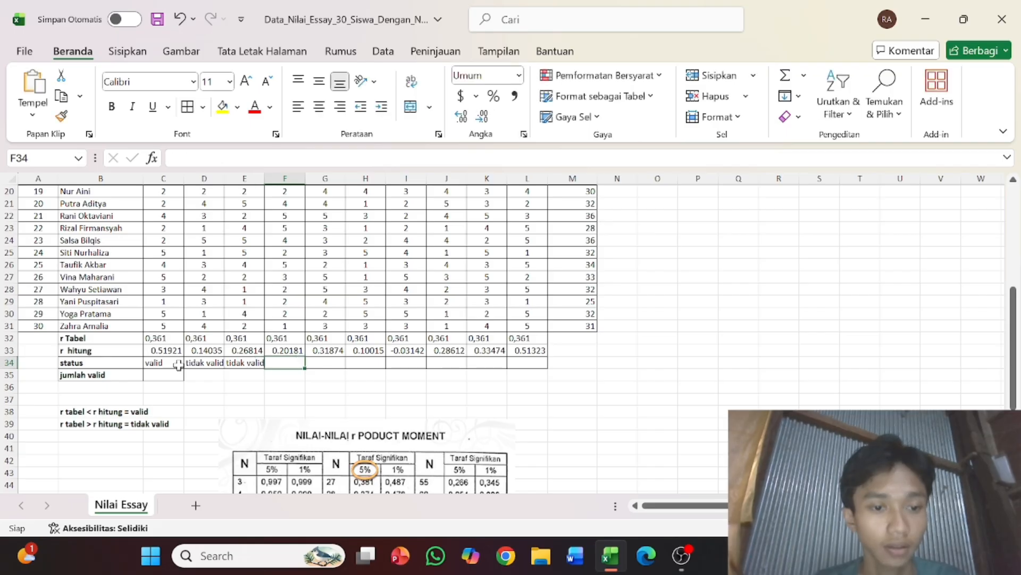
text(tidak)
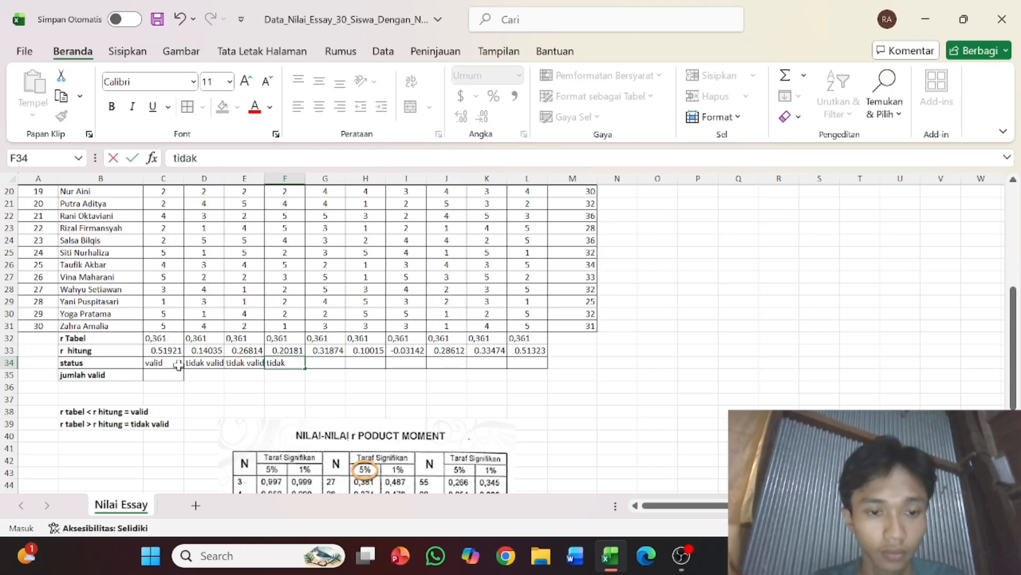
text( valid)
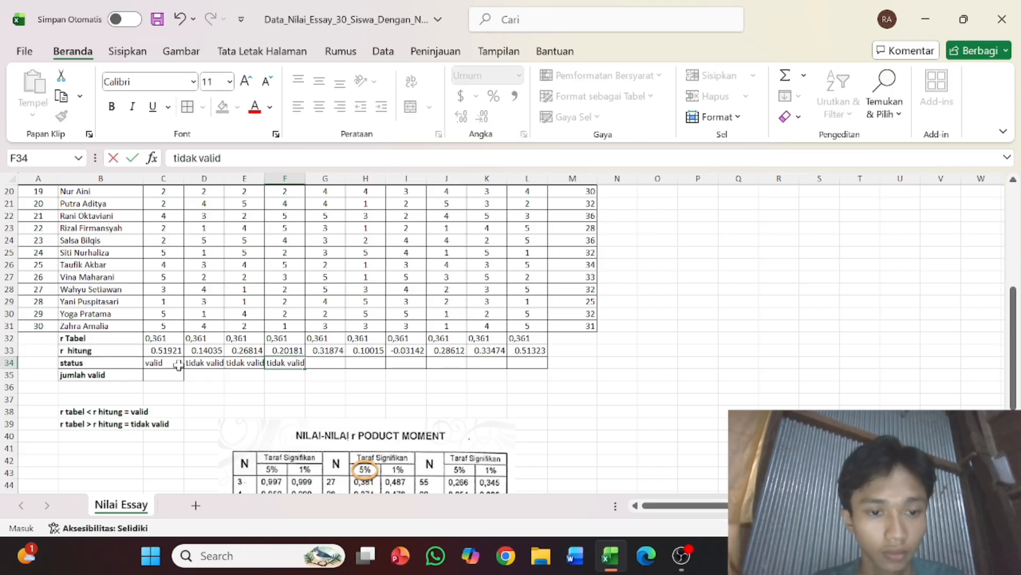
key(Tab)
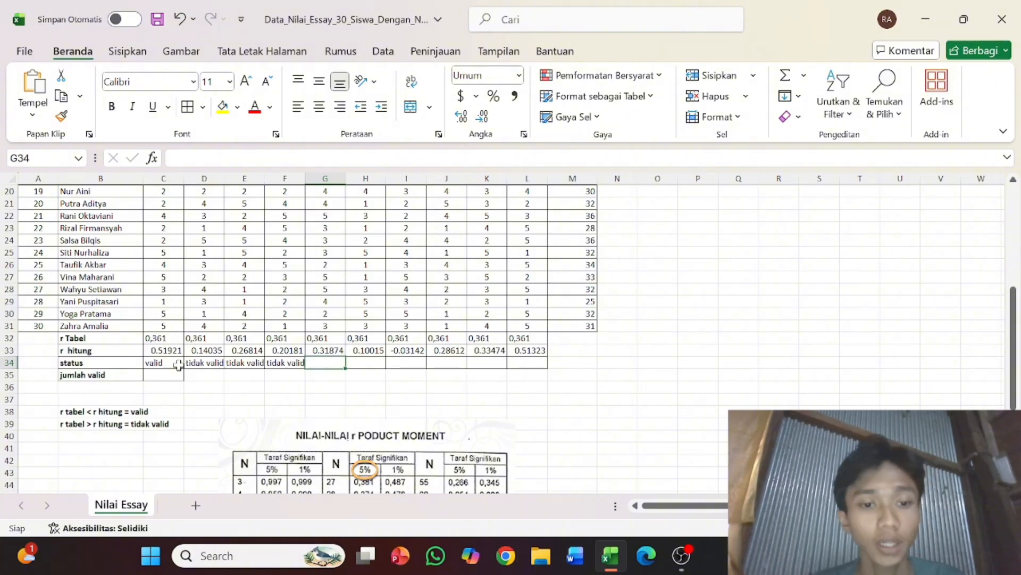
Enter the status "tidak valid" in G34 and "tifdak valid" in H34
text(tidak)
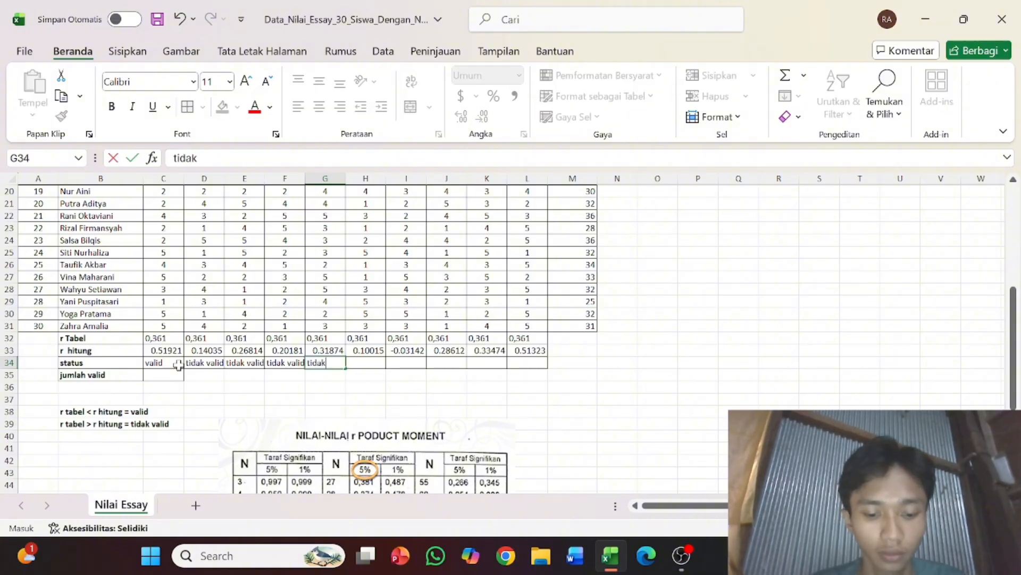
text( valid)
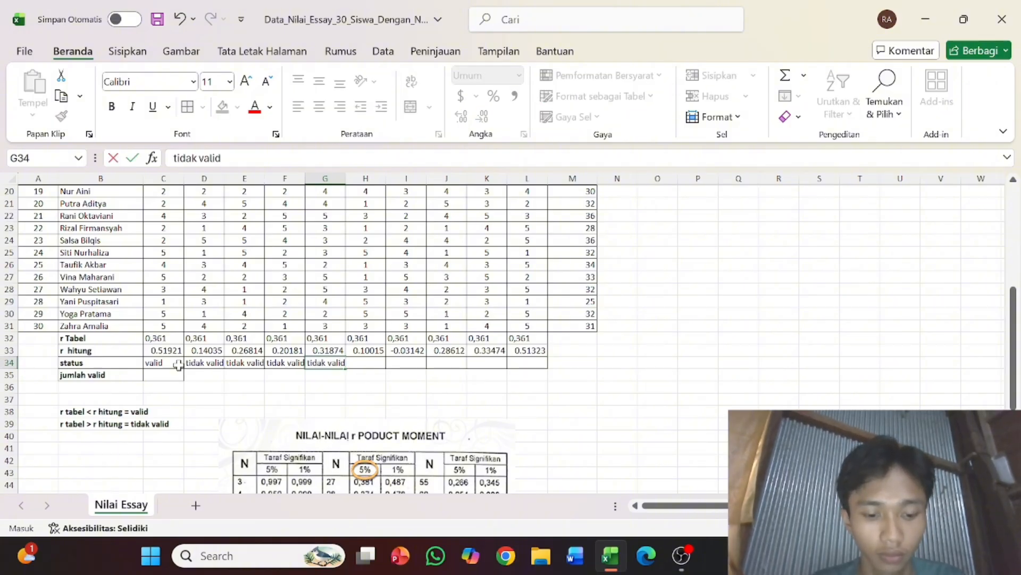
key(Tab)
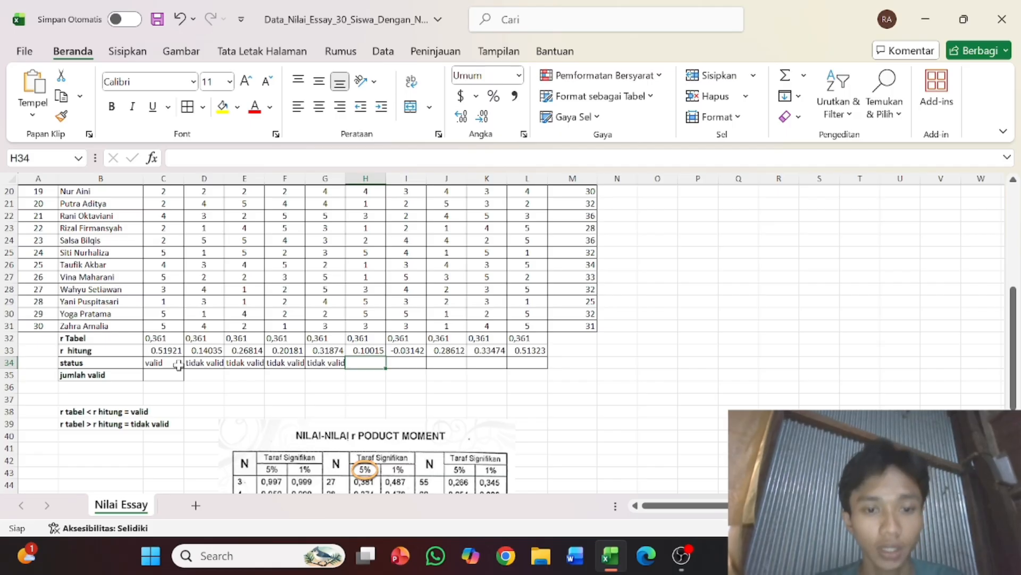
text(tifdak)
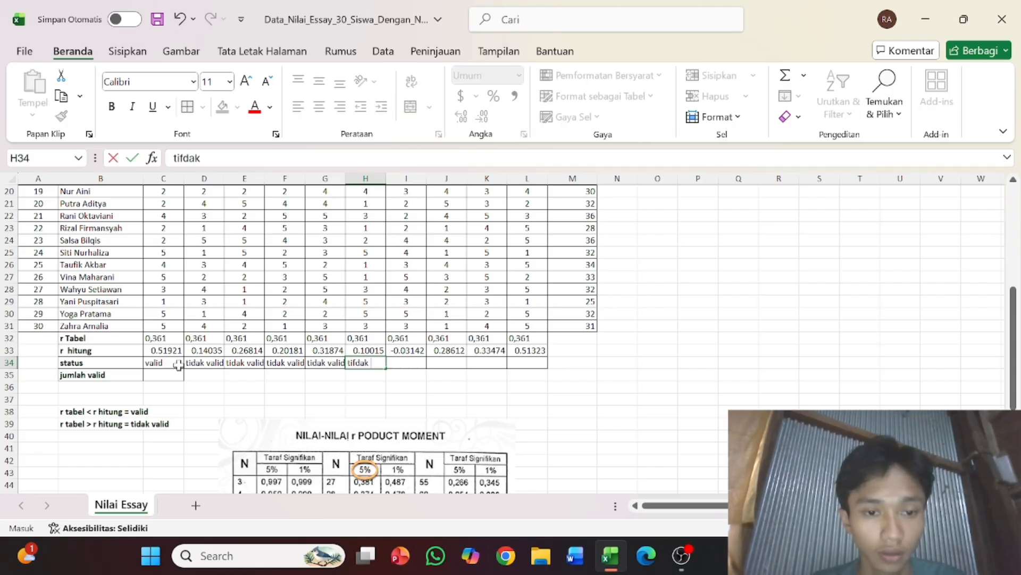
text( va;)
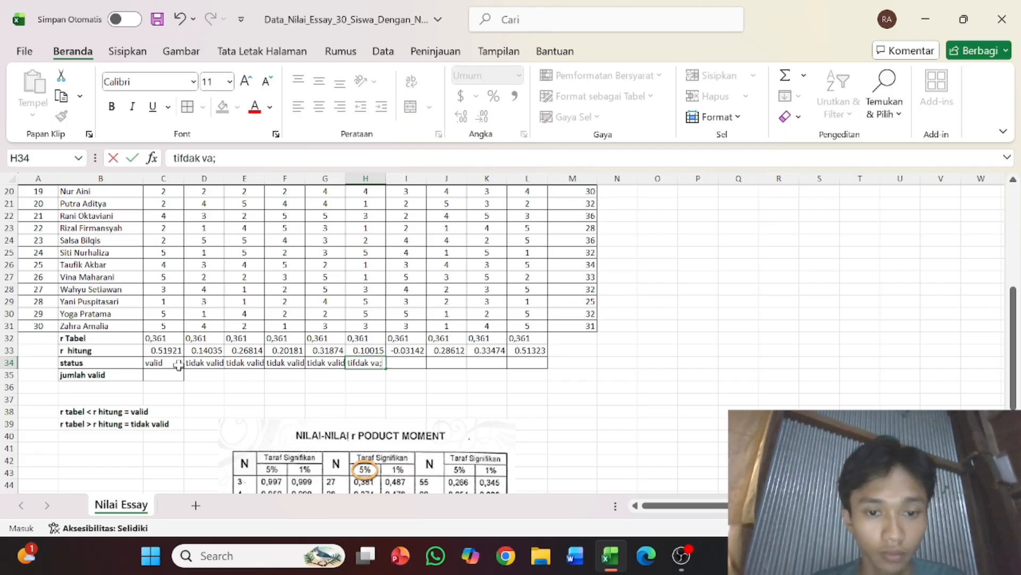
key(BackSpace)
text(lid)
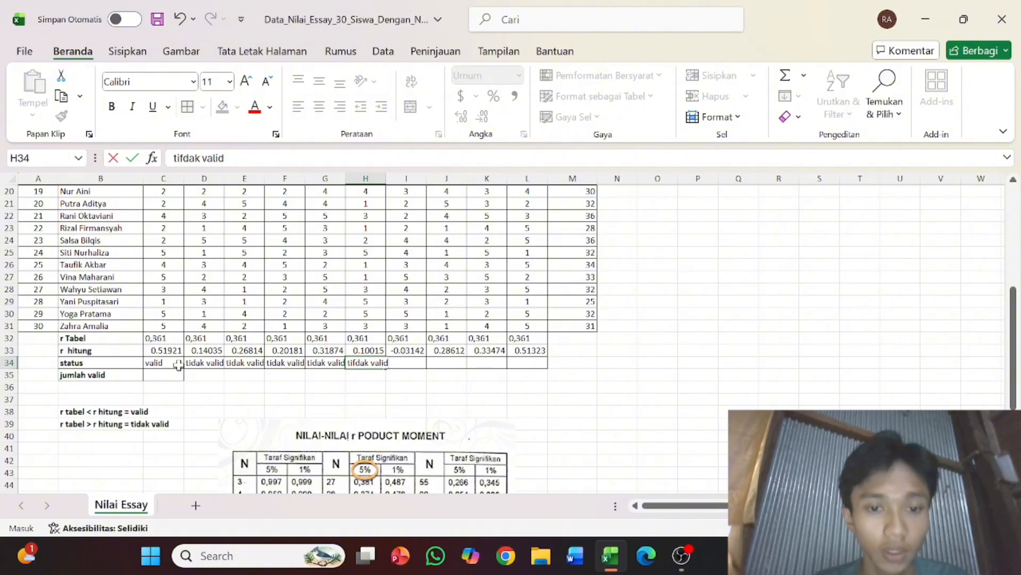
key(Tab)
Enter "tidak valid" as the status in cells I34 and J34
text(ridak)
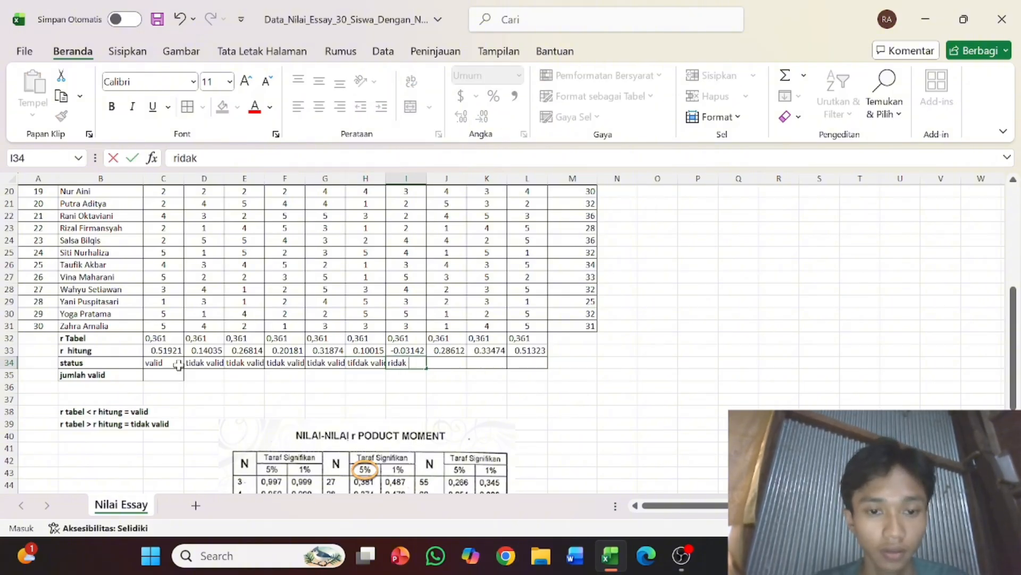
key(BackSpace)
key(BackSpace)
key(BackSpace)
key(BackSpace)
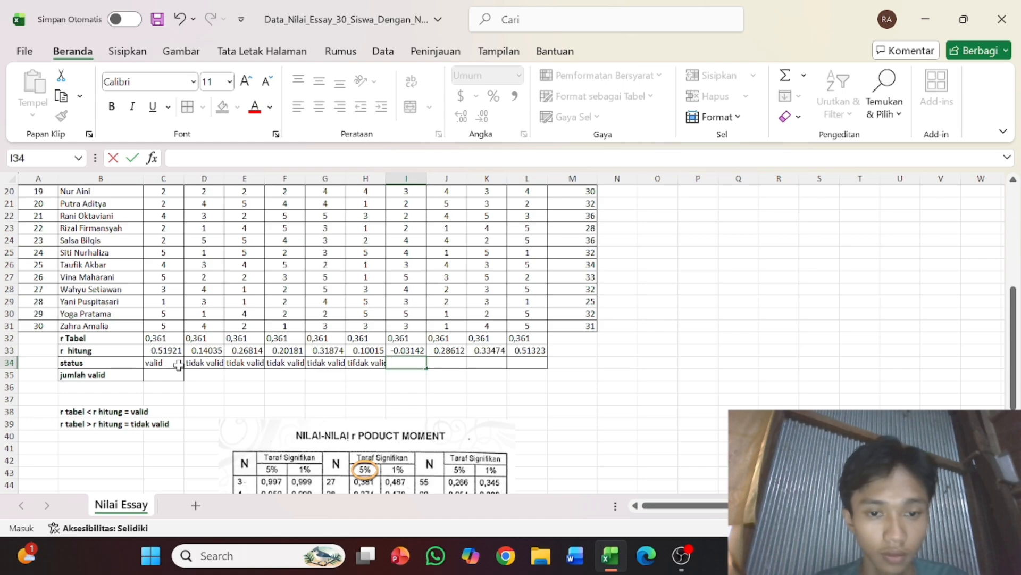
text(tidal)
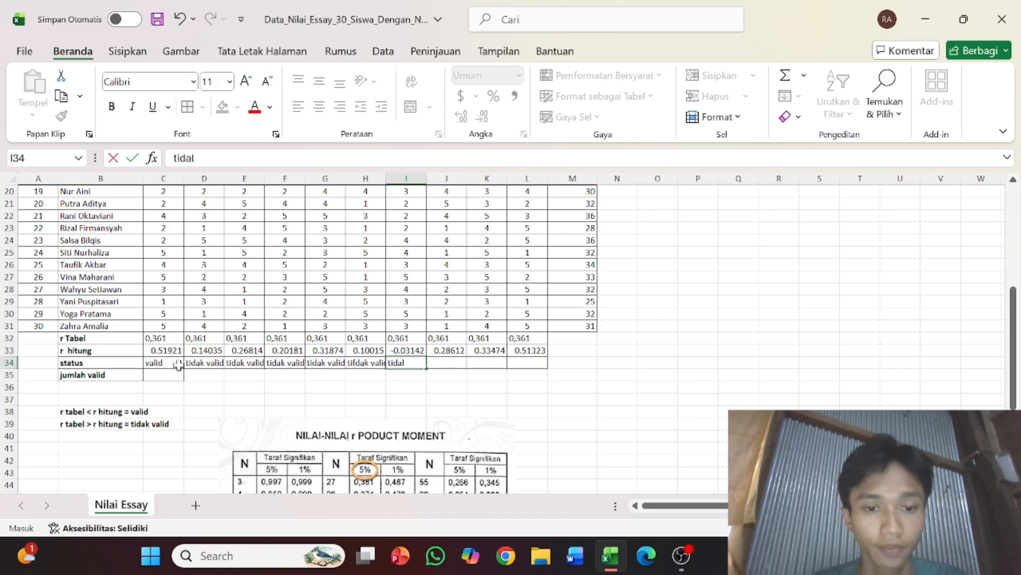
text(k valid)
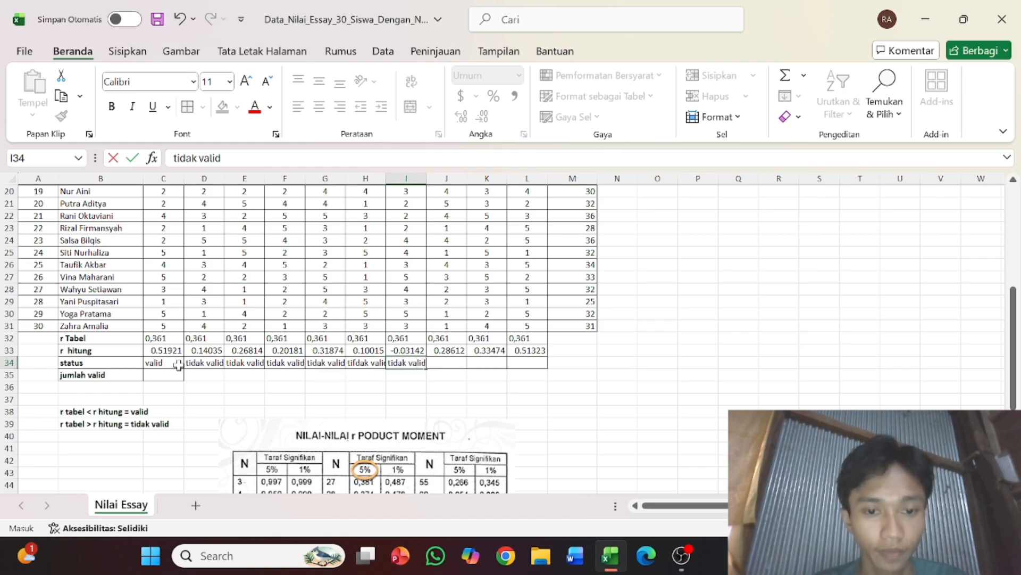
key(Tab)
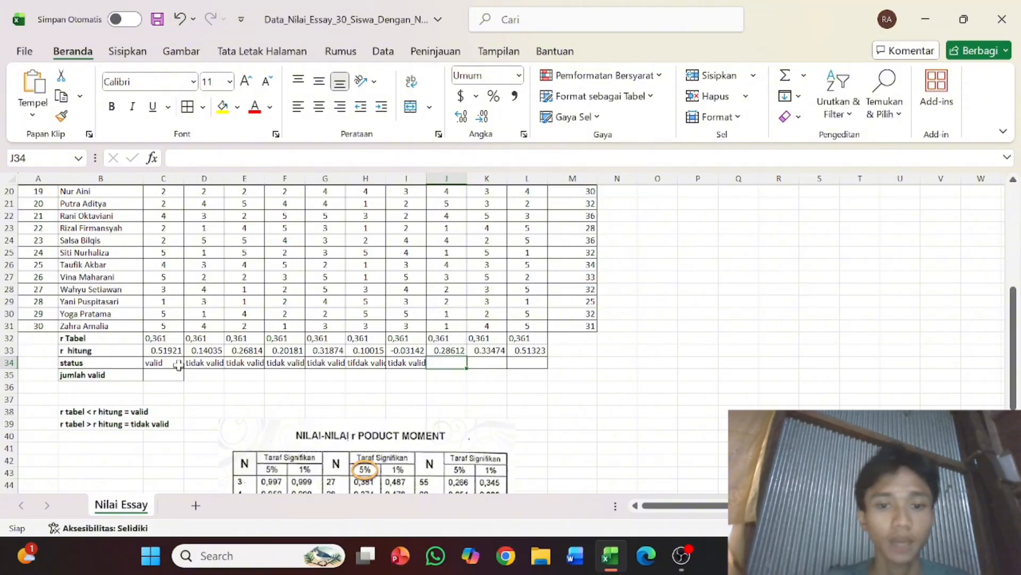
text(ti)
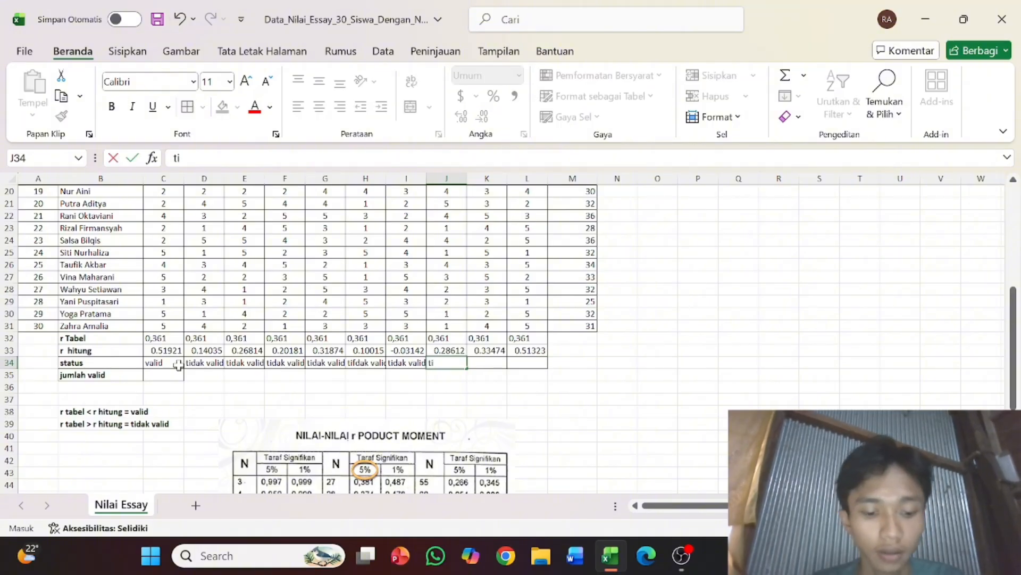
text(dak valid)
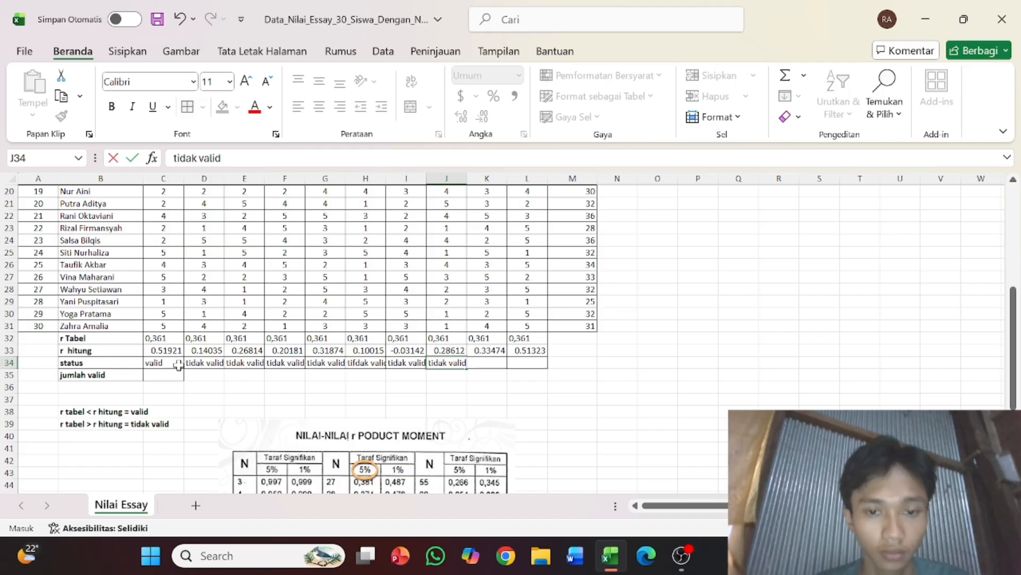
key(Tab)
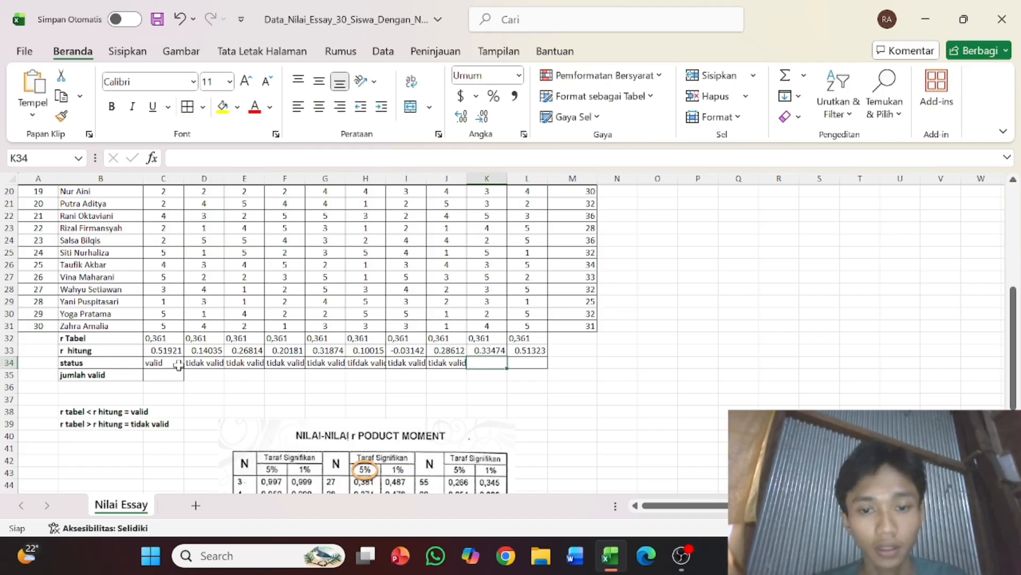
Complete the status row with "tidak valid" in K34 and "valid" in L34
text(tid)
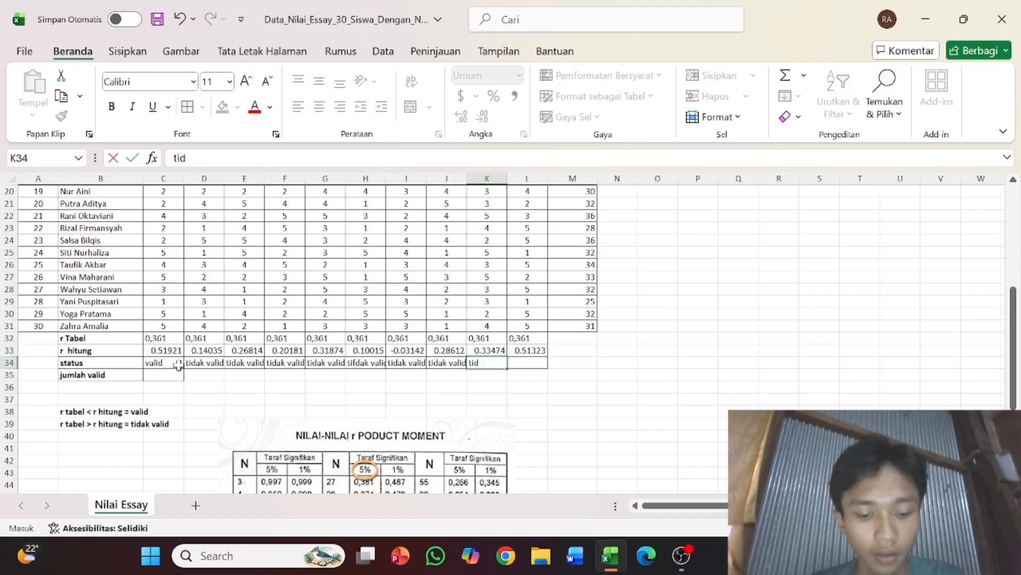
text(ak)
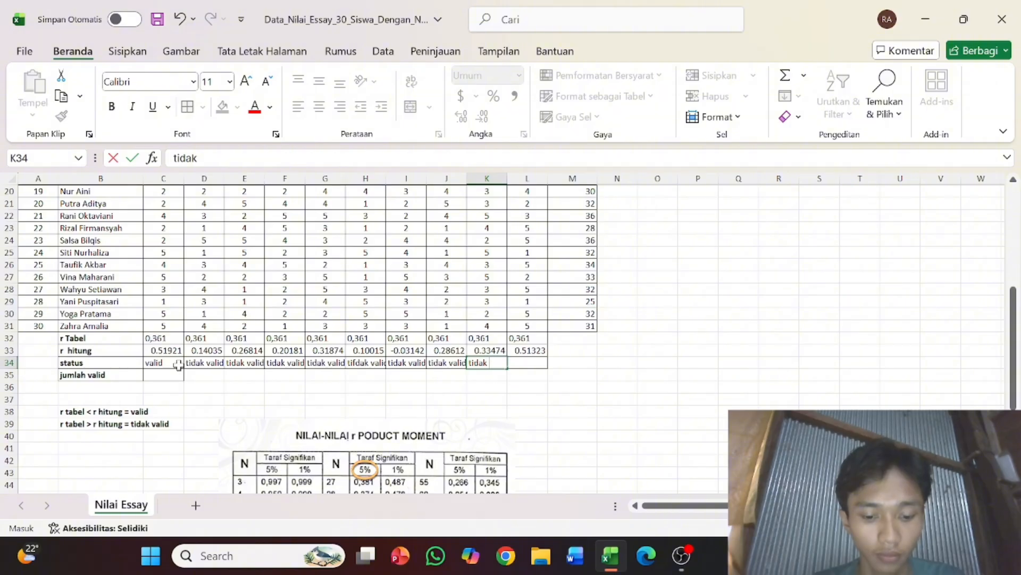
text( valid)
key(Tab)
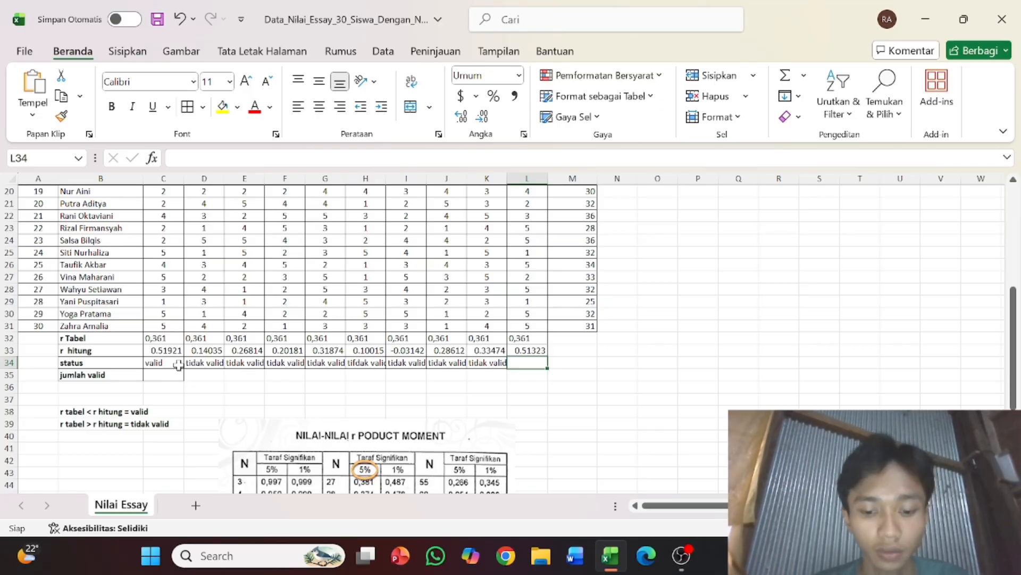
text(va)
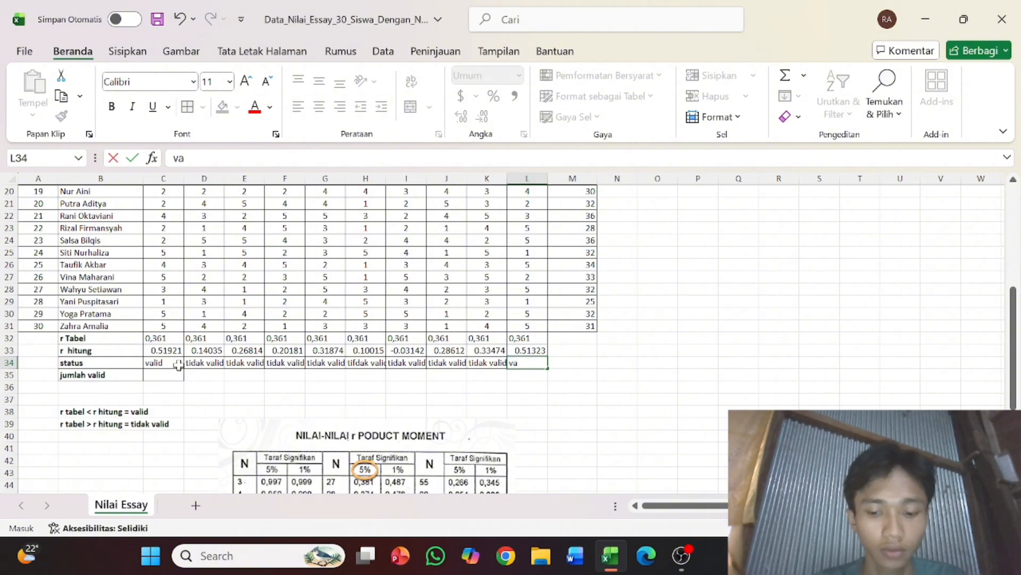
text(lid)
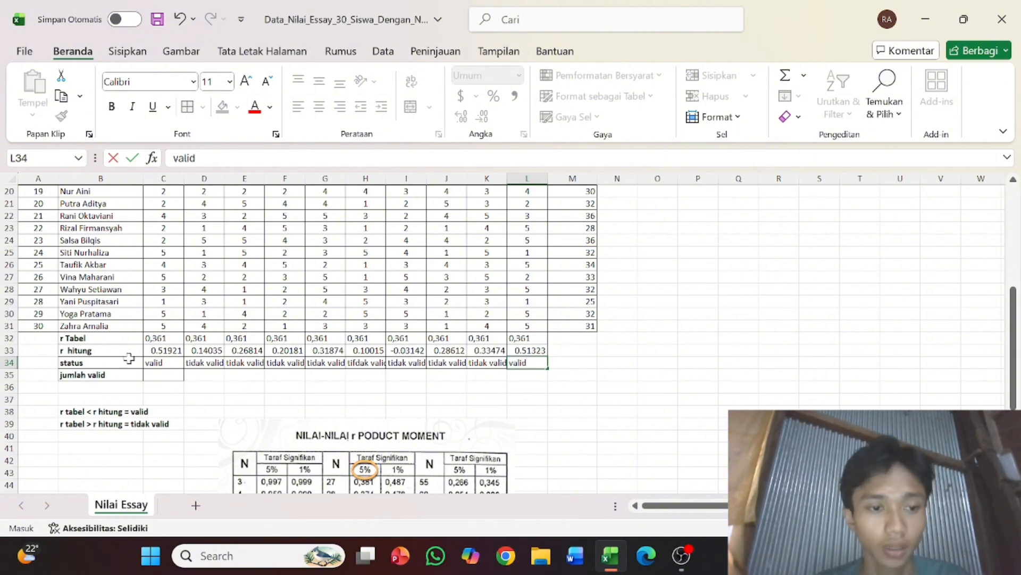
Enter the number of valid questions in the "jumlah valid" cell C35
click(157, 375)
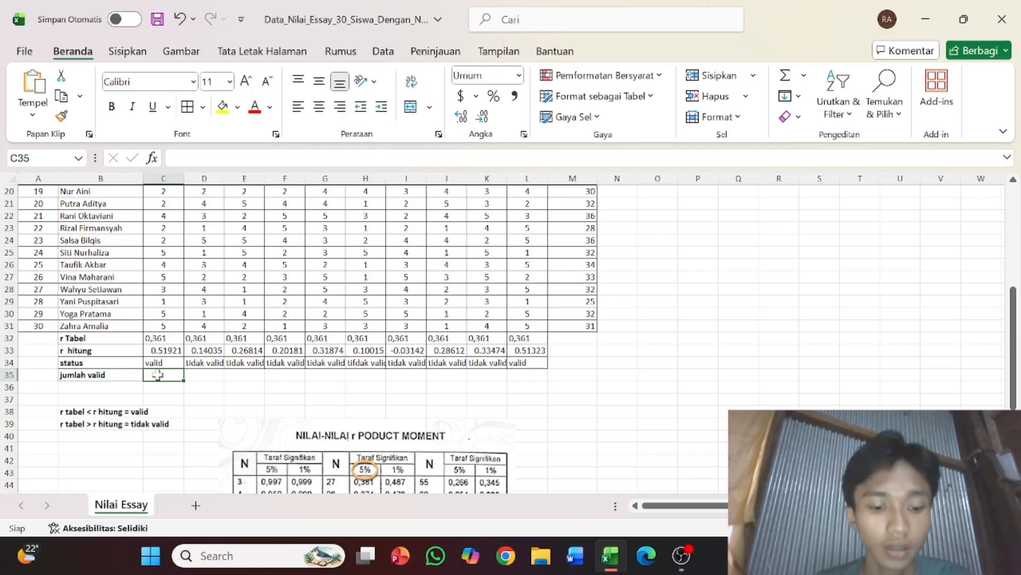
text(22)
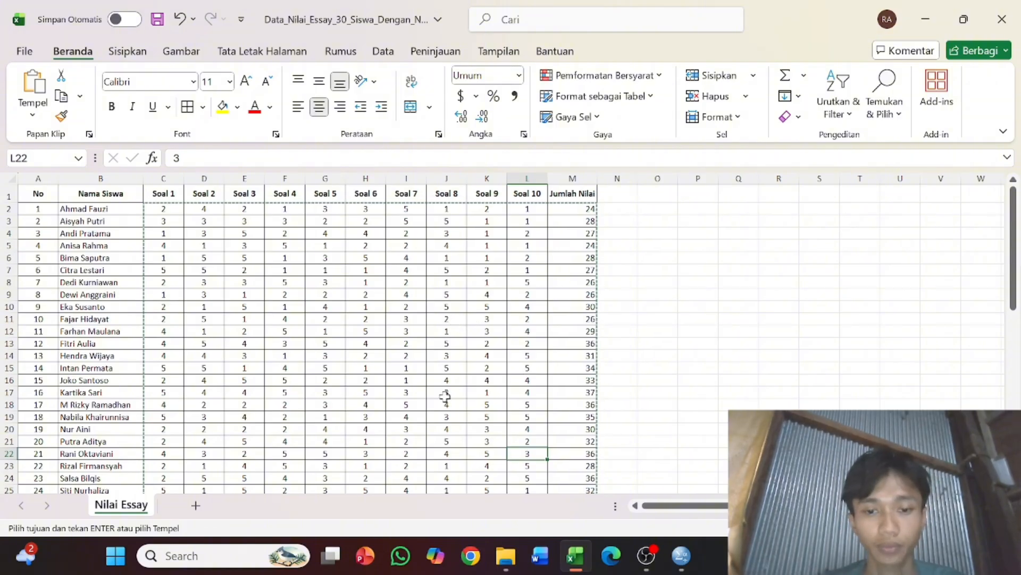
Switch to the empty SPSS dataset and define the first variable in Variable View with the name soal_1
scroll(518, 388, down, 2)
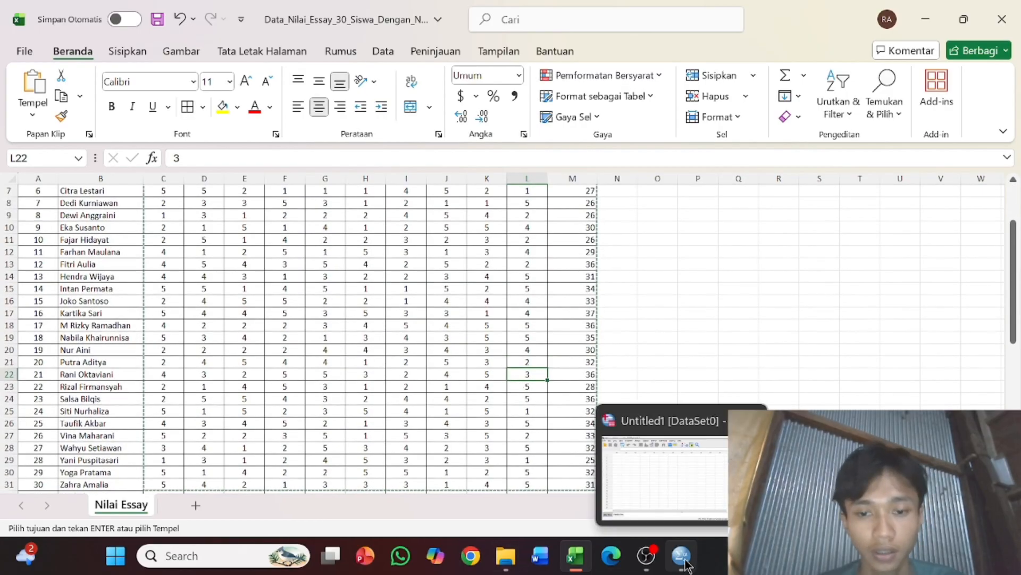
click(682, 556)
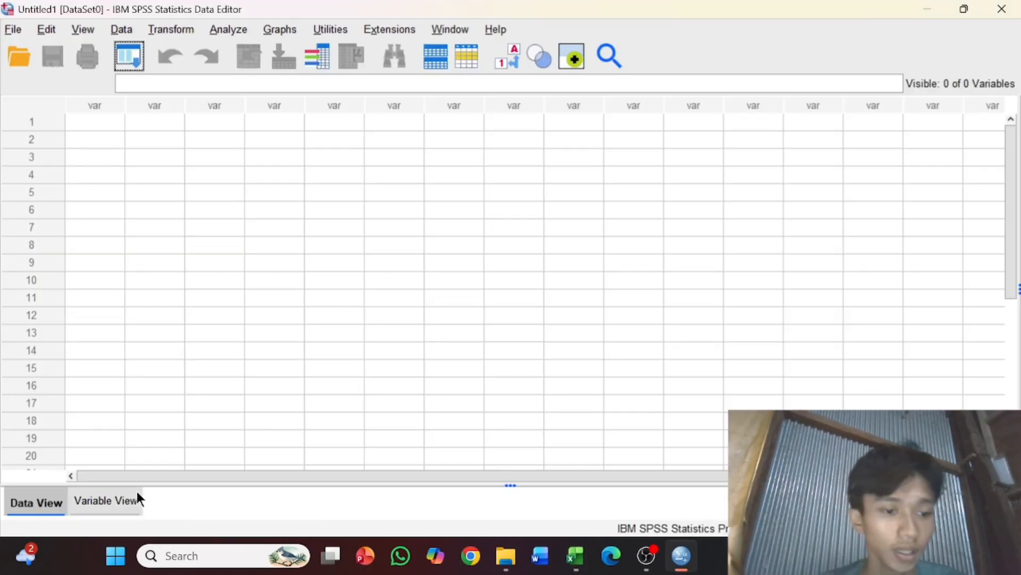
click(117, 500)
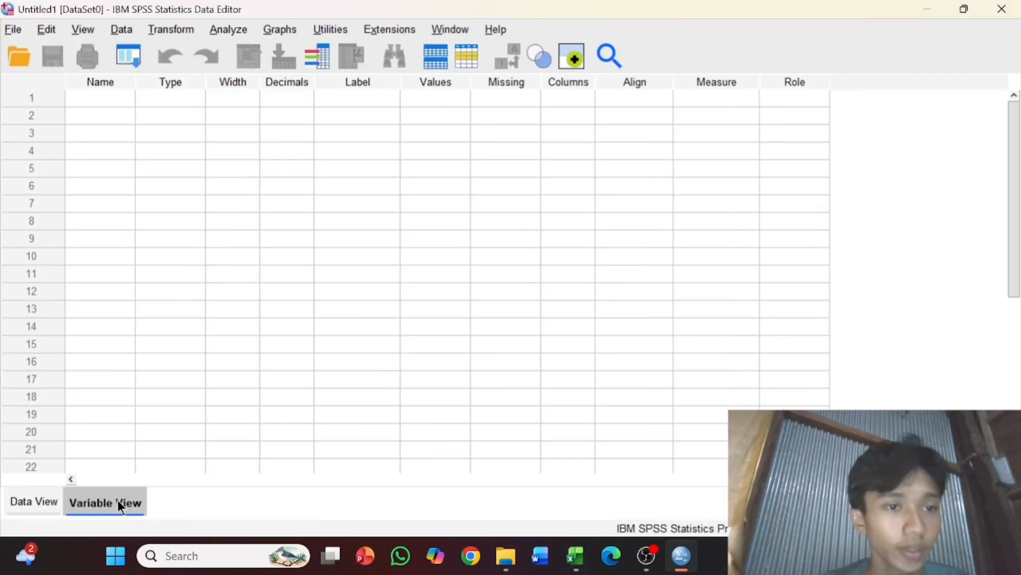
click(88, 101)
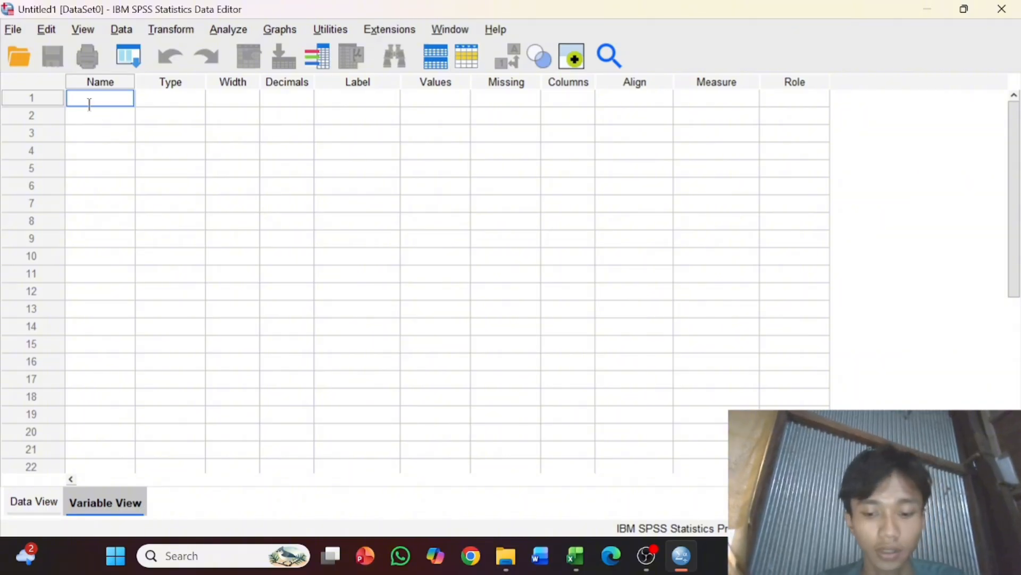
text(soal)
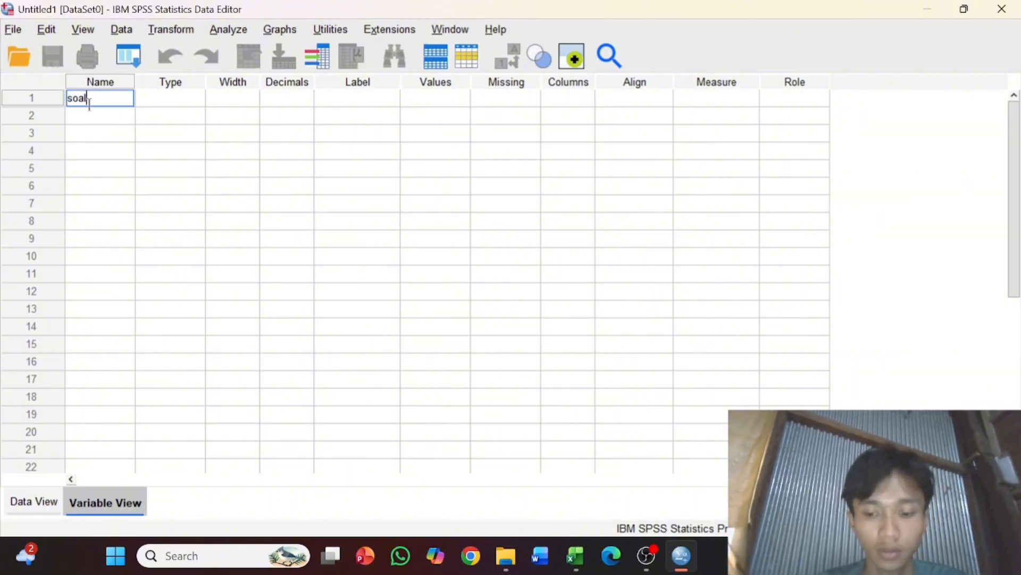
text(_1)
key(Return)
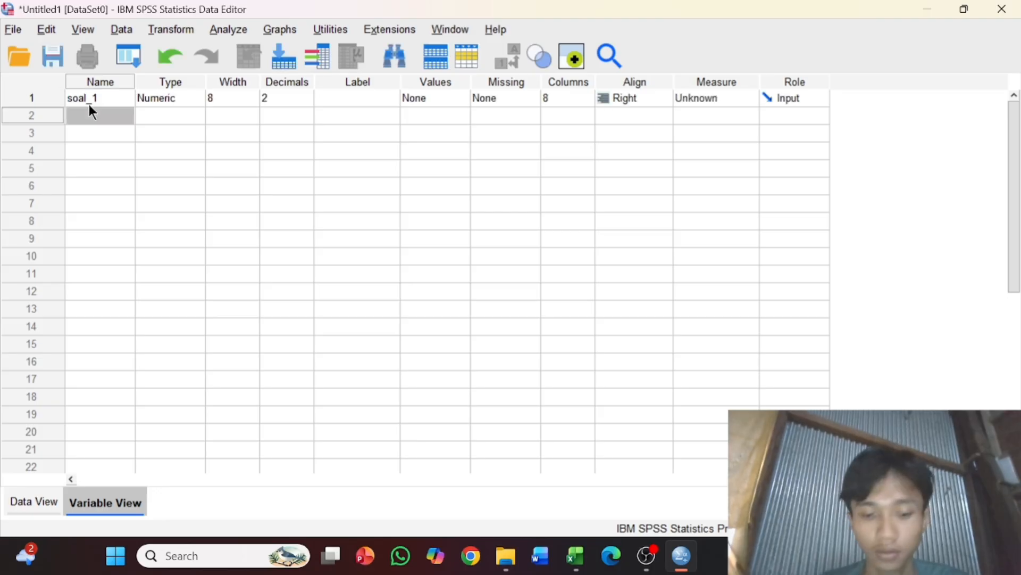
Add the variables soal_2 and soal_3 in rows 2 and 3 of the variable list
text(so)
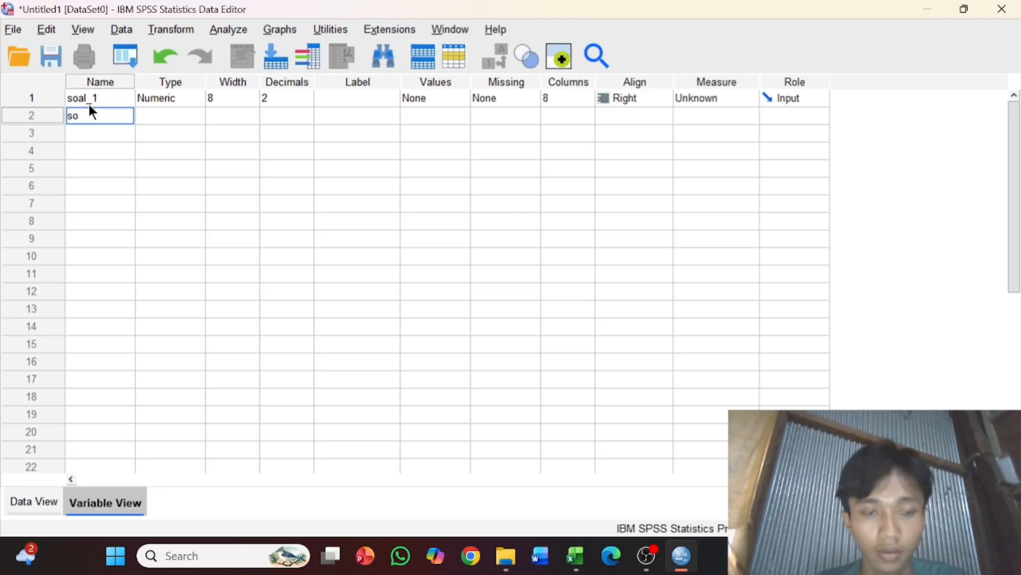
text(al_)
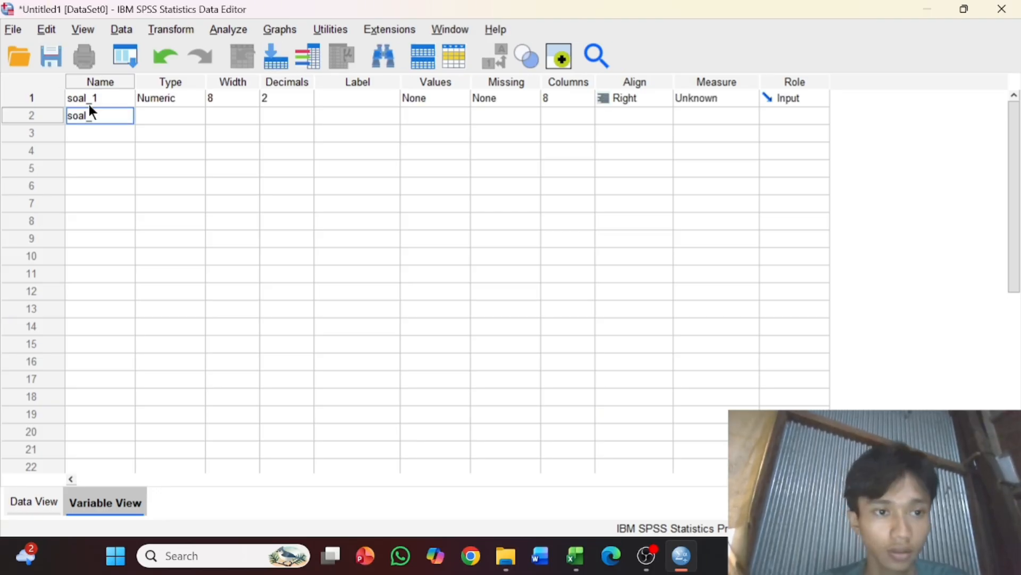
key(Return)
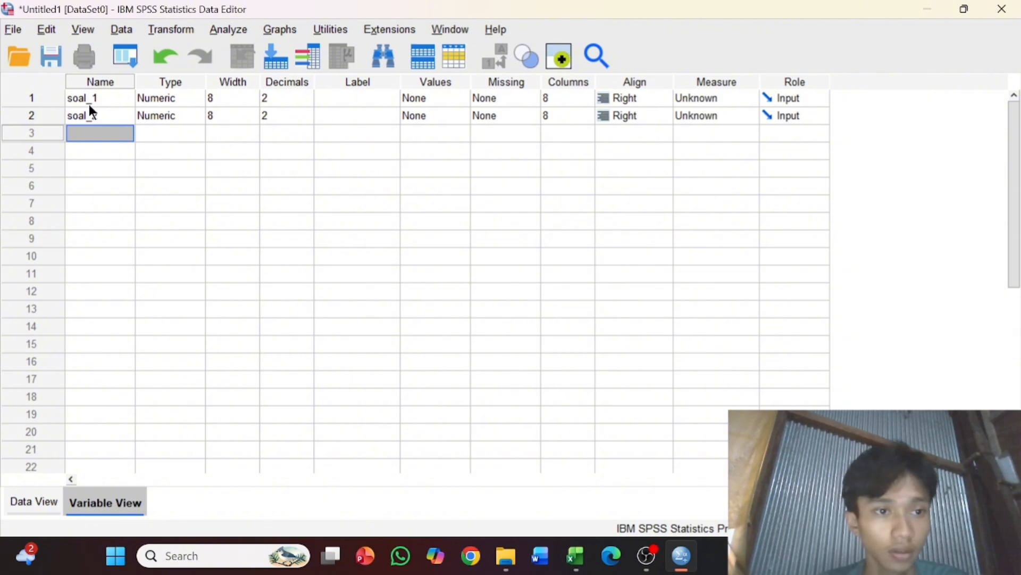
text(soal_)
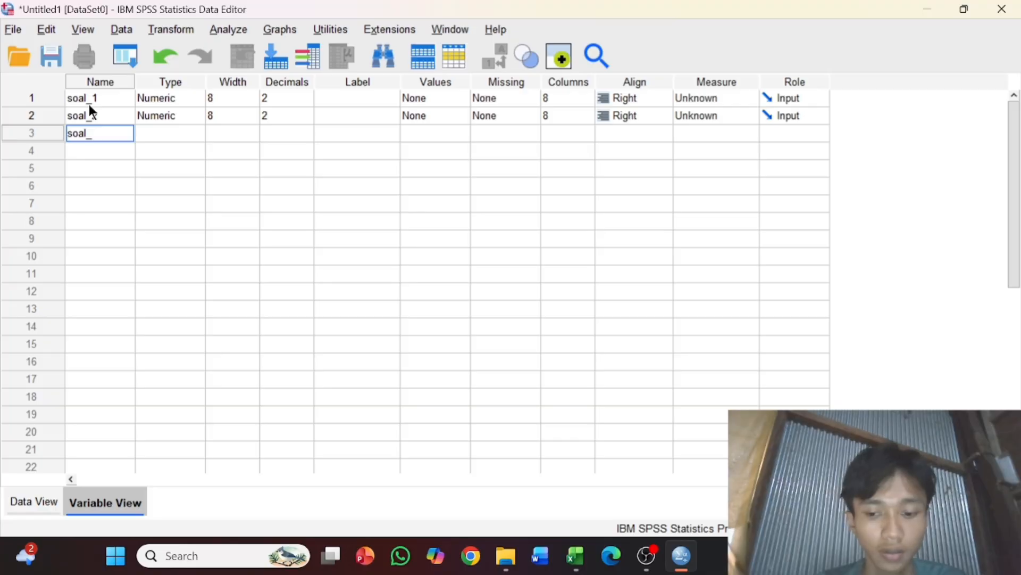
text(3)
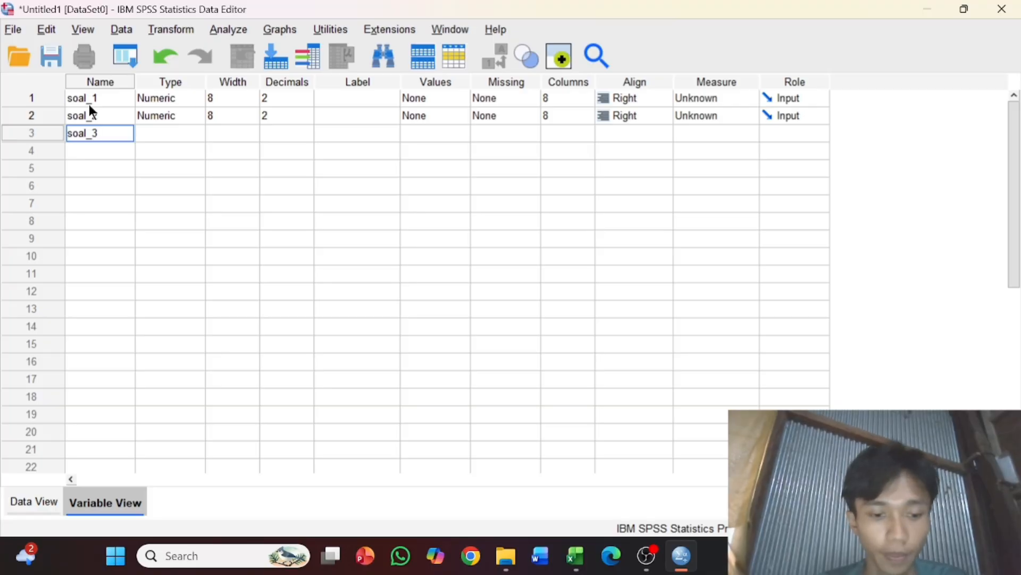
key(Return)
Add the variables soal_4 and soal_5 in rows 4 and 5 of the variable list
text(soal)
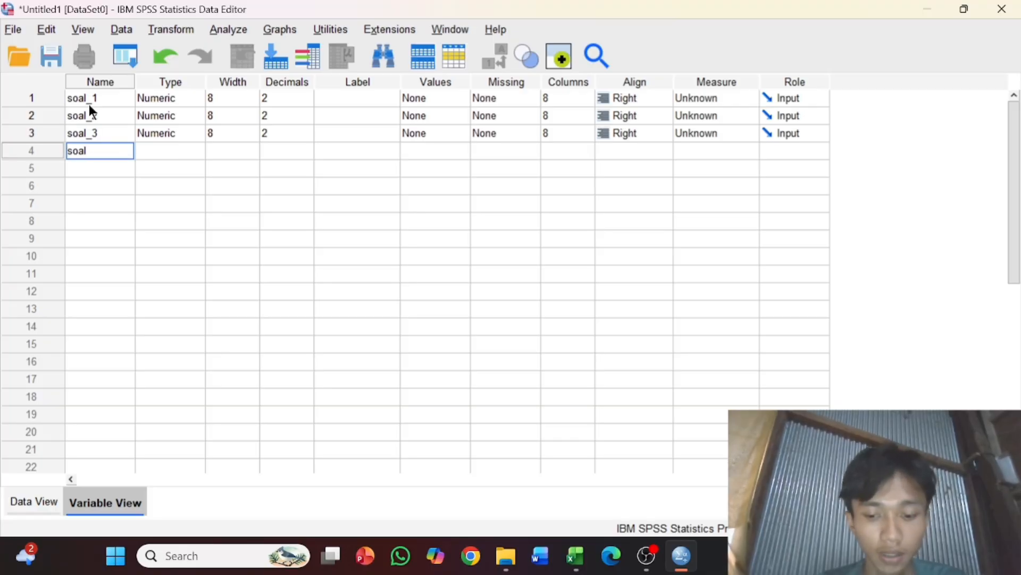
text(_4)
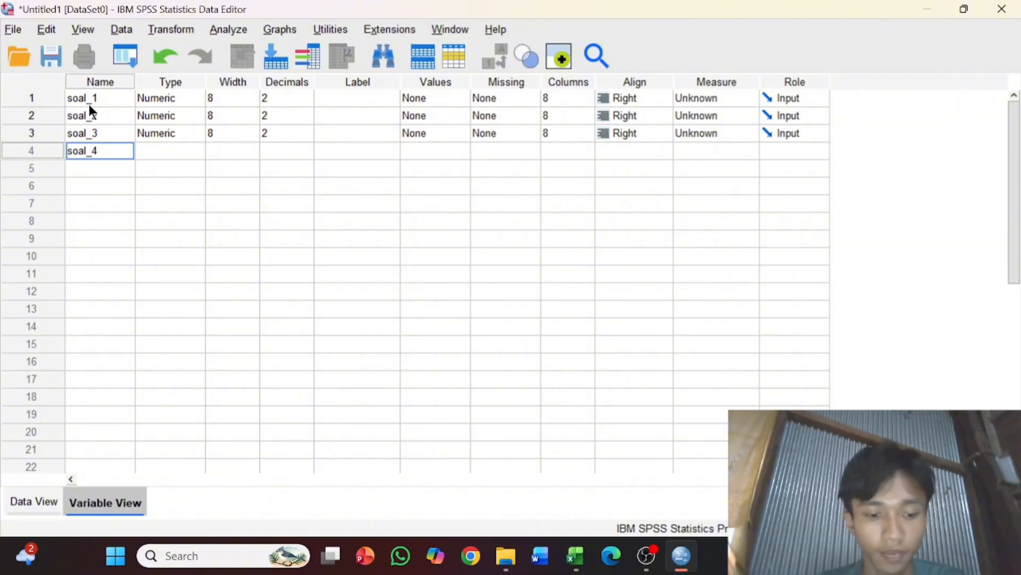
key(Return)
text(soal)
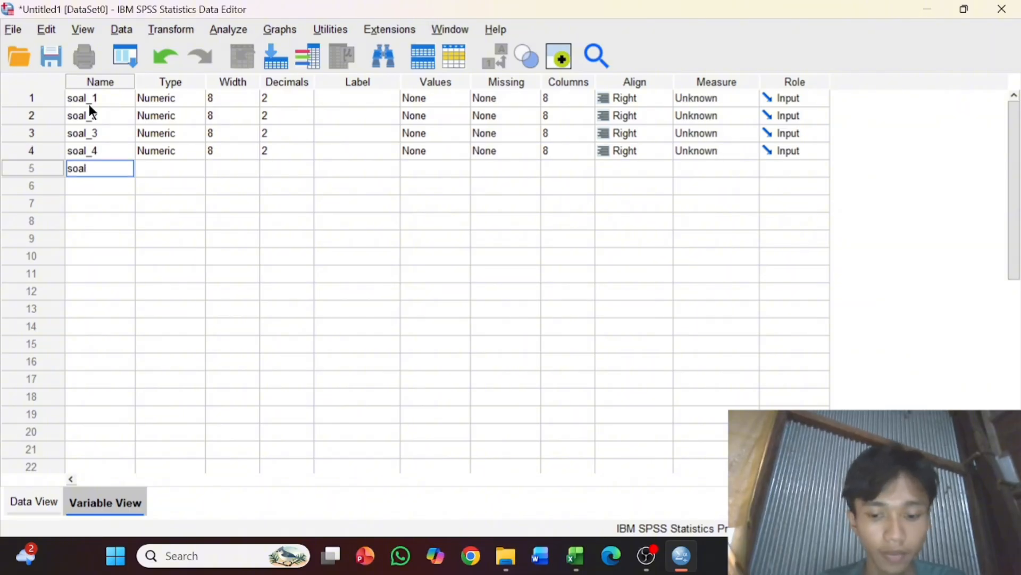
text(_5)
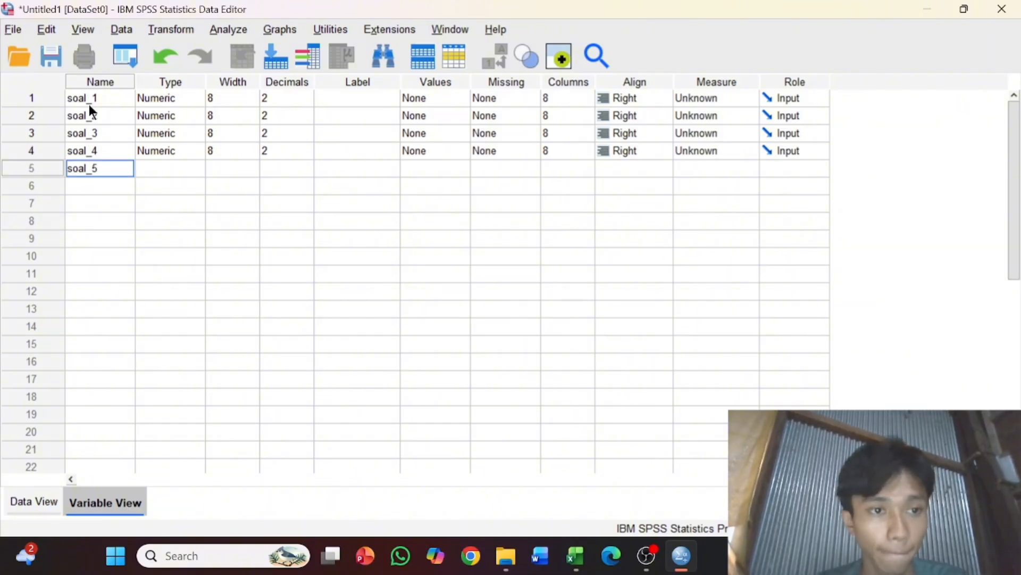
key(Return)
Add the variables soal_6 and soal_7 in rows 6 and 7 of the variable list
text(soal)
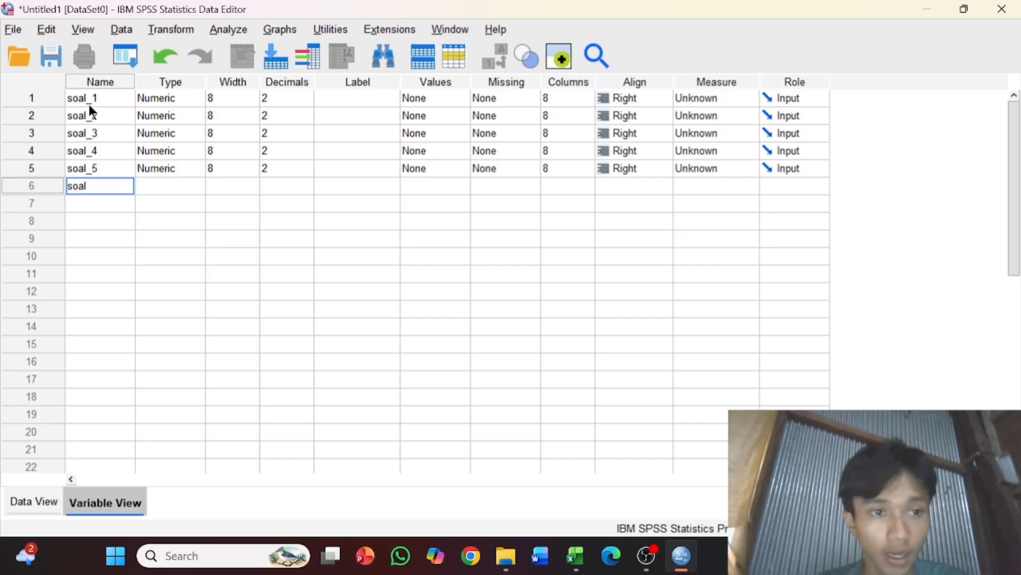
text(_)
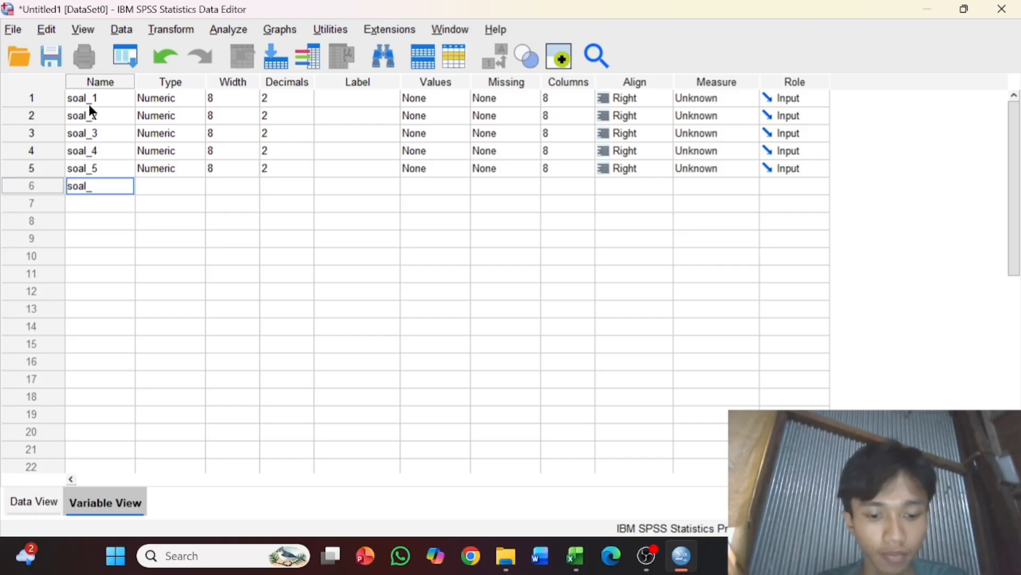
text(6)
key(Return)
text(so)
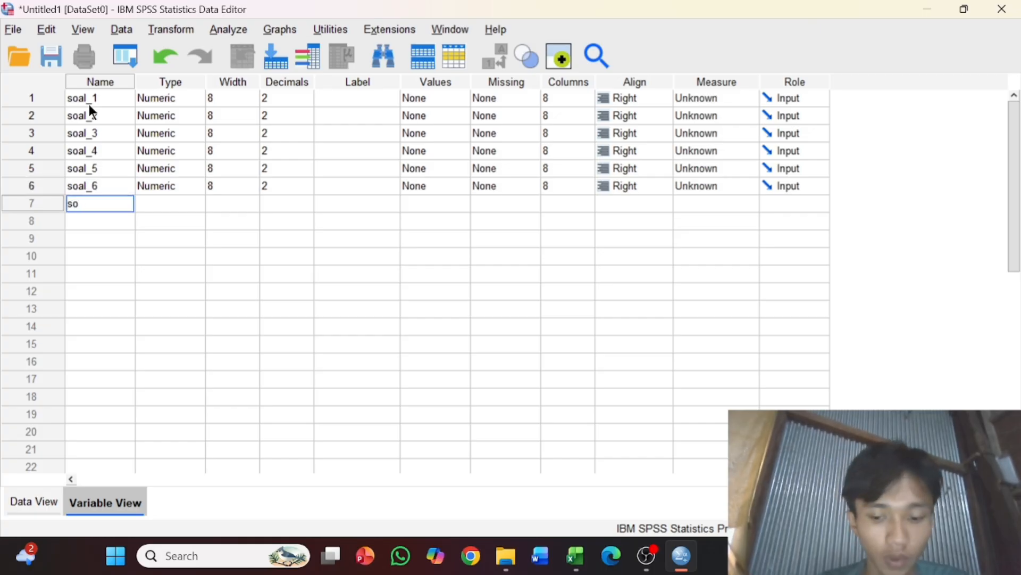
text(al_)
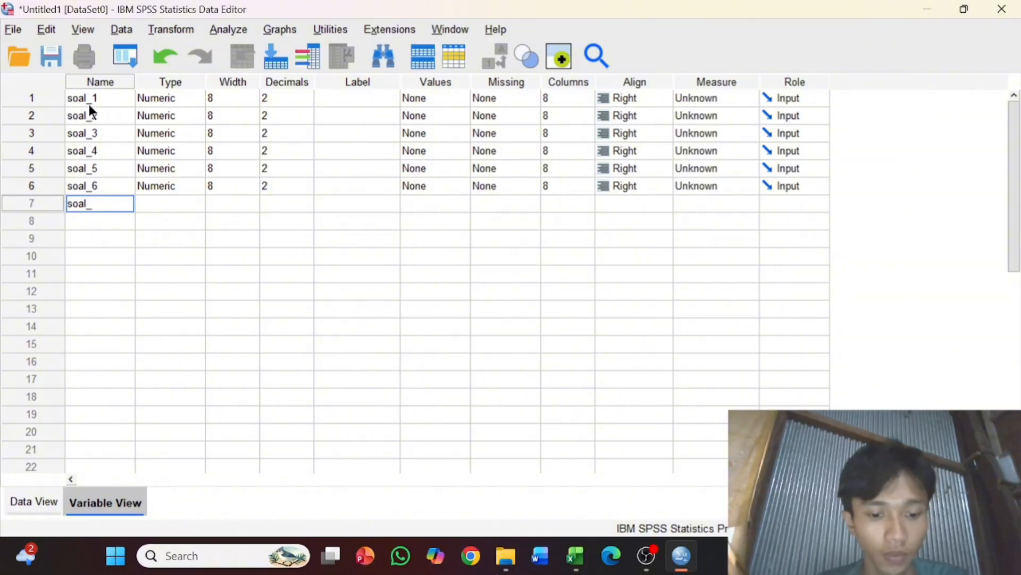
text(7)
key(Return)
Add the variables soal_8 and soal_9 in rows 8 and 9 of the variable list
text(soal)
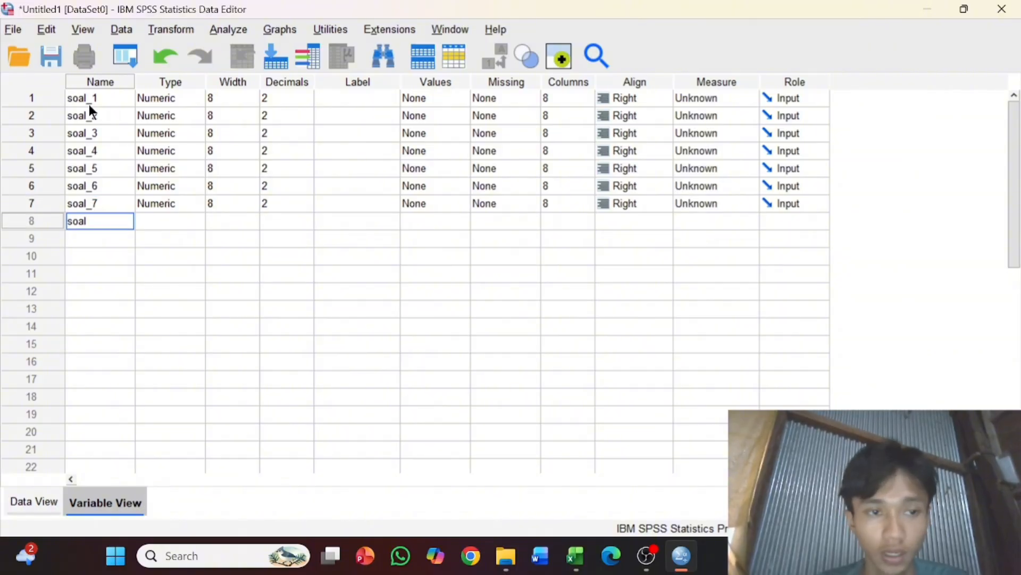
text(_)
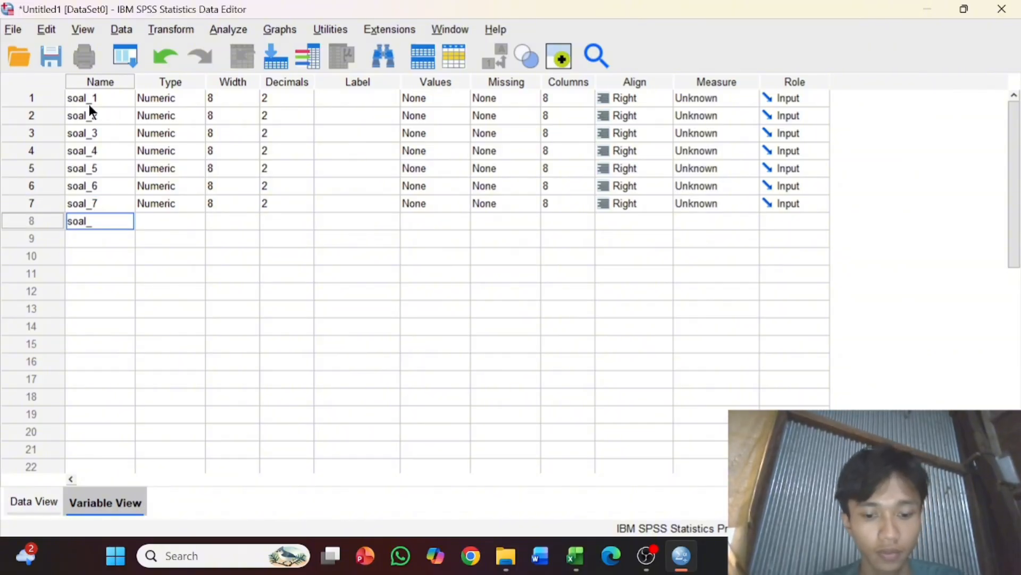
text(8)
key(Return)
text(so)
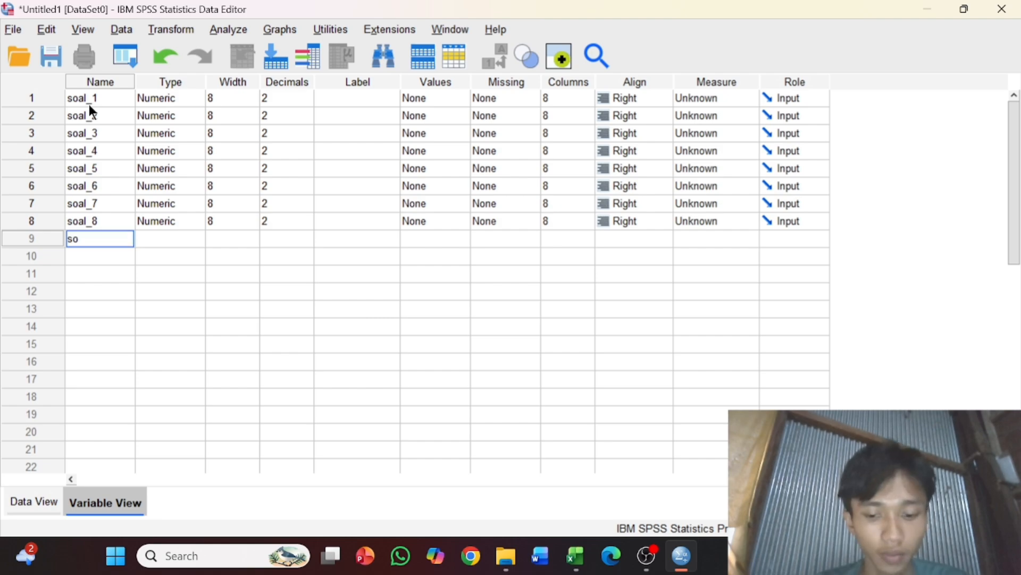
text(al)
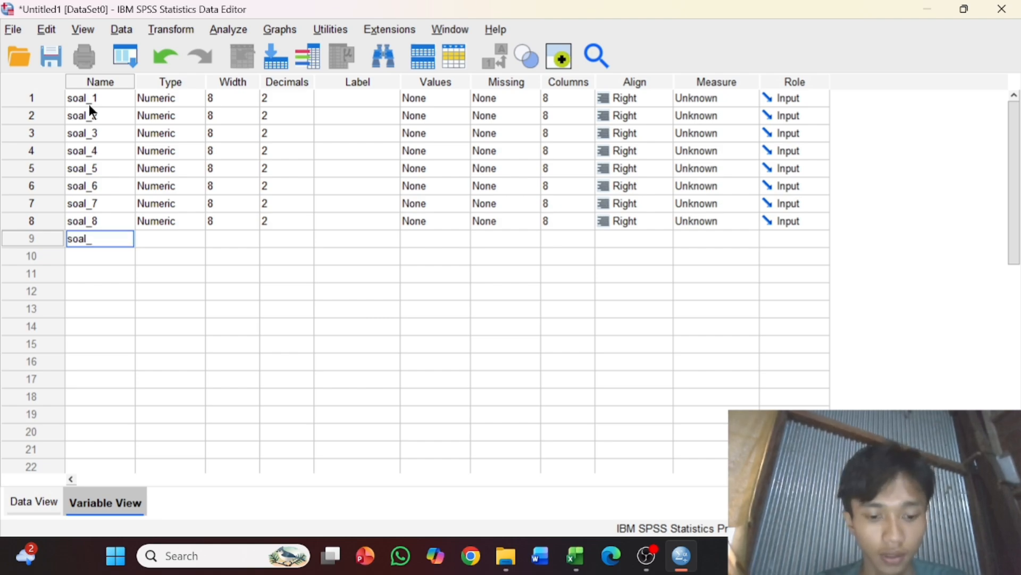
text(_9)
key(Return)
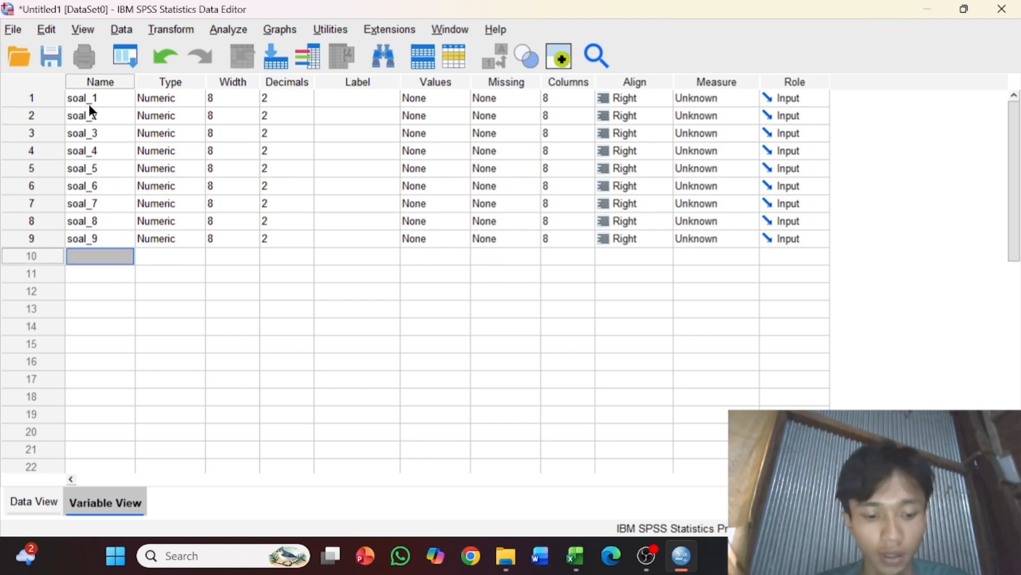
Complete the variable list with soal_10 in row 10 and the total-score variable jumlah in row 11
text(soal)
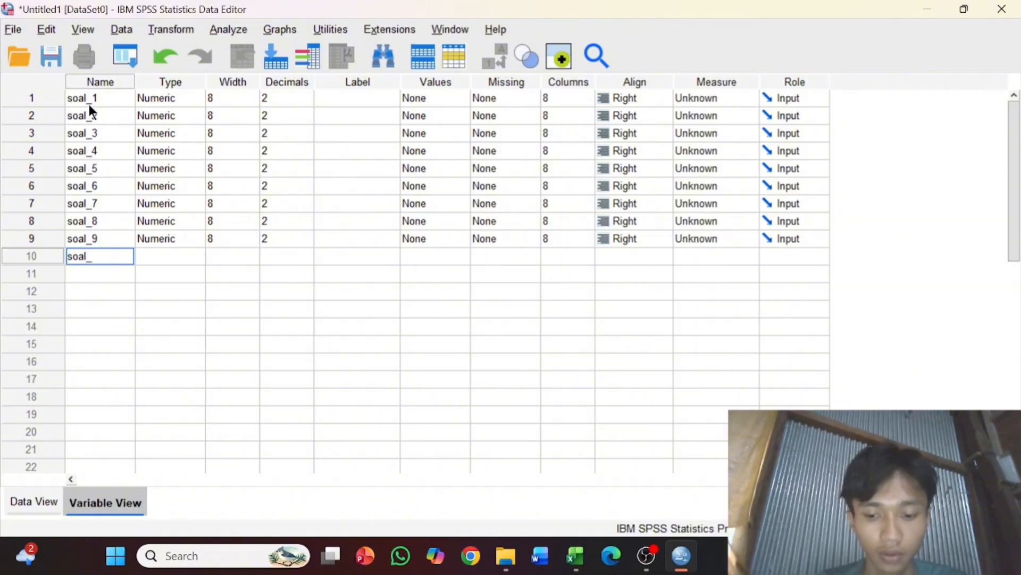
text(_10)
key(Return)
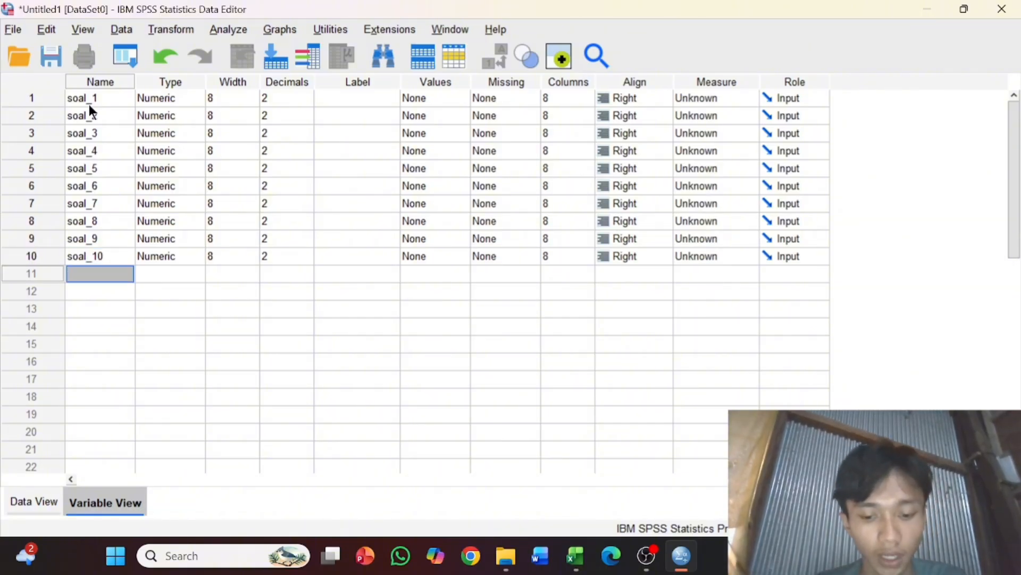
text(jumla)
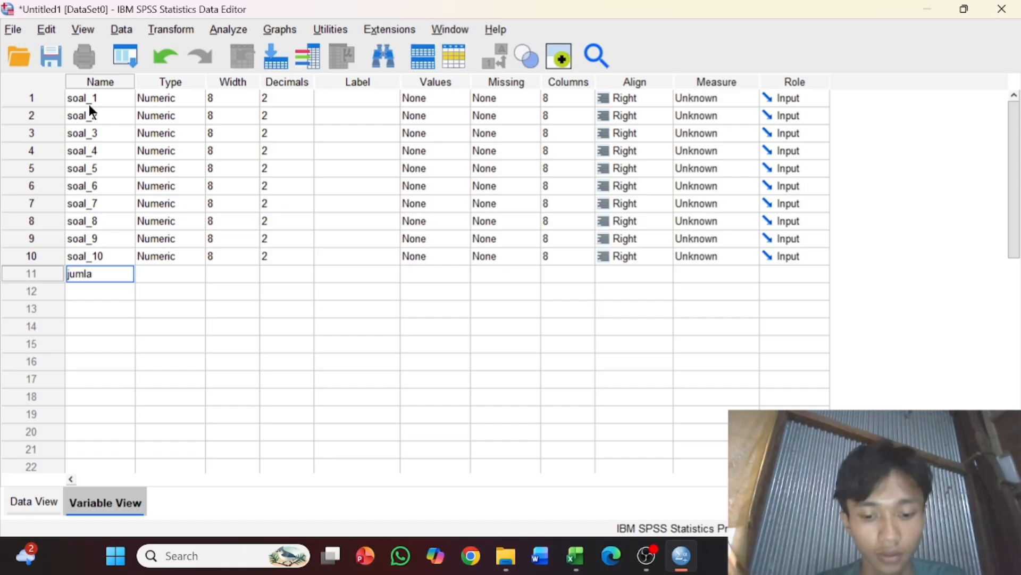
text(h)
key(BackSpace)
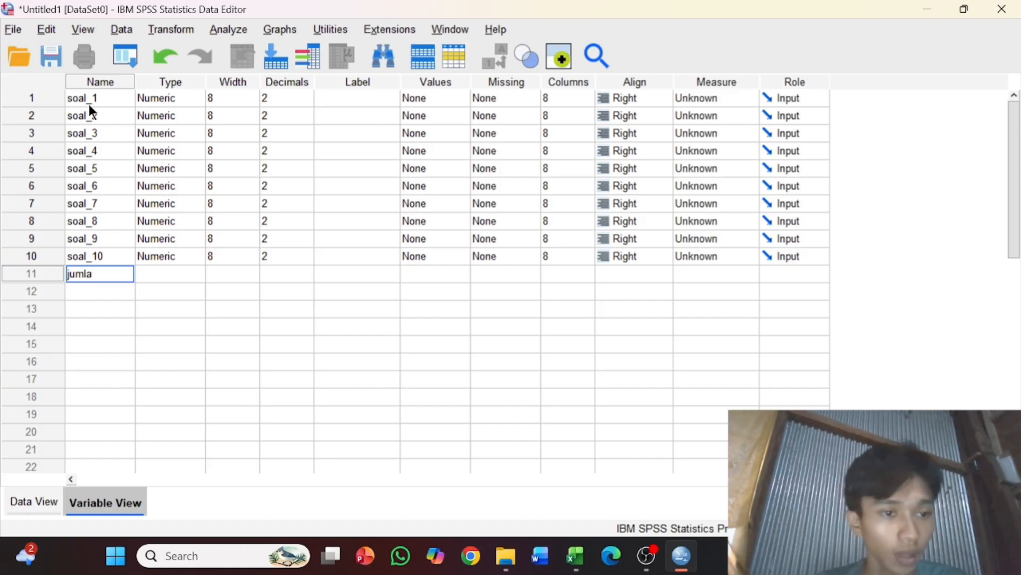
text(h)
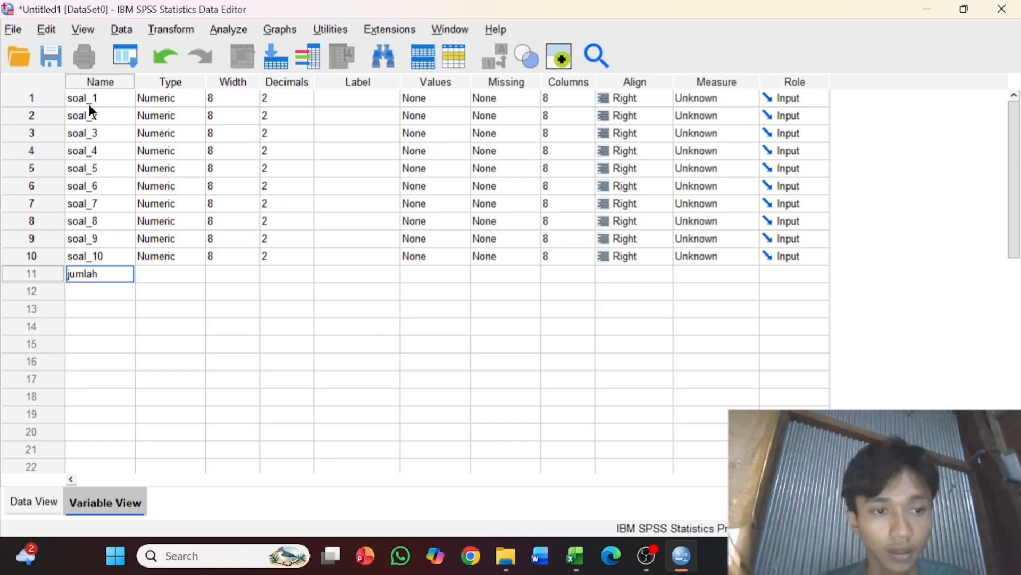
key(Return)
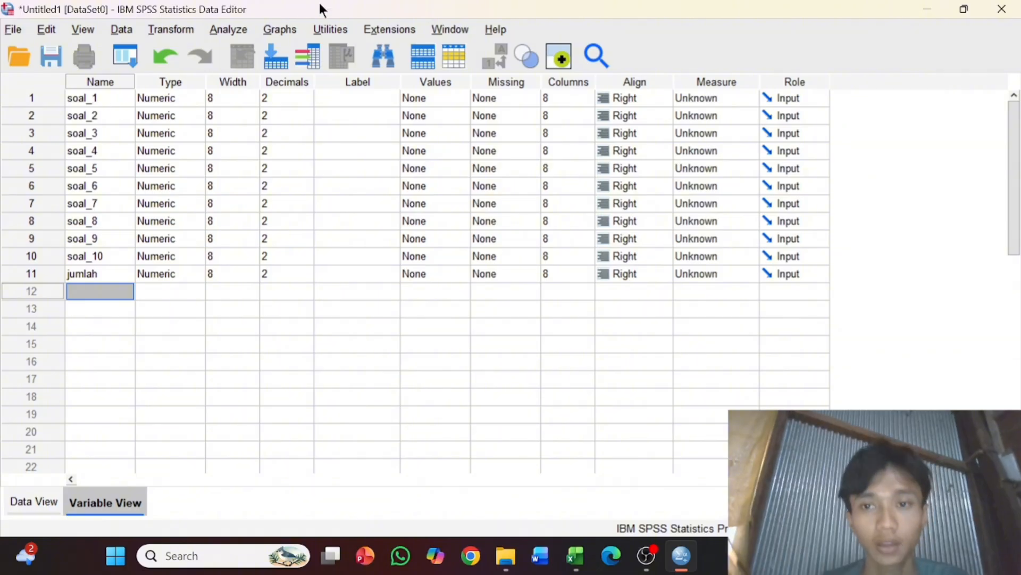
Set the measurement level of the variables soal_1, soal_2 and soal_3 to Nominal
click(710, 100)
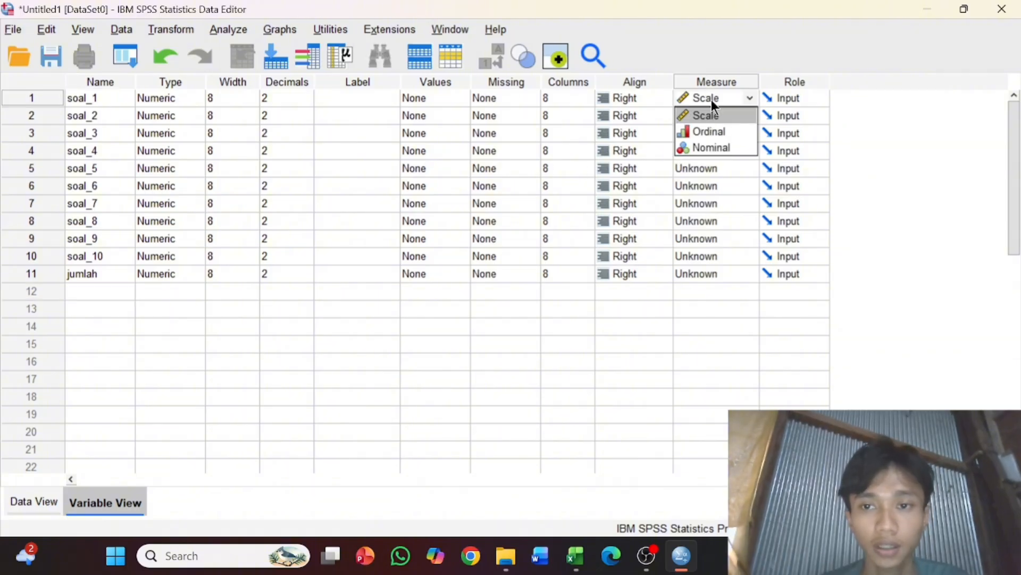
click(705, 145)
click(711, 112)
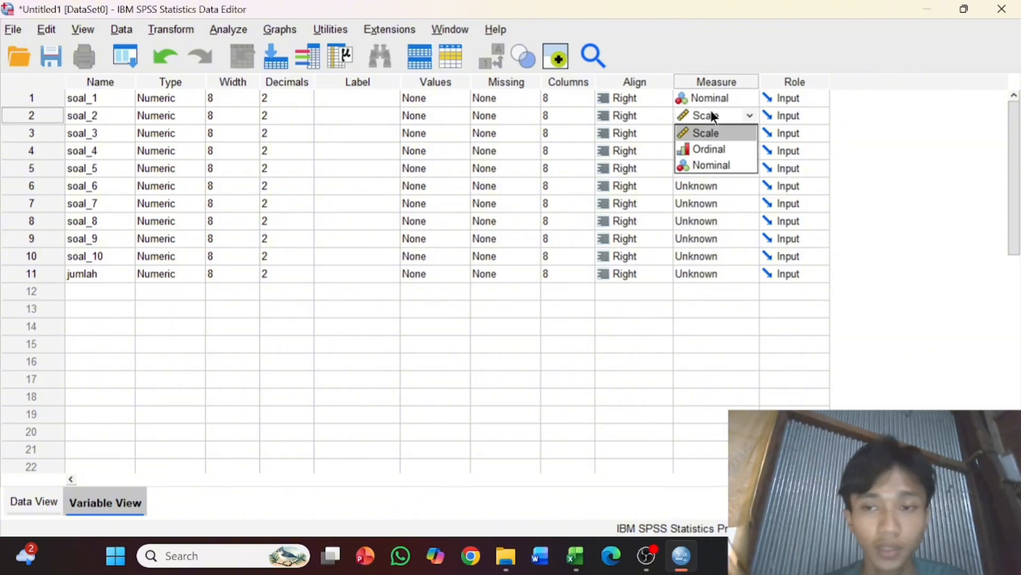
click(712, 168)
click(703, 130)
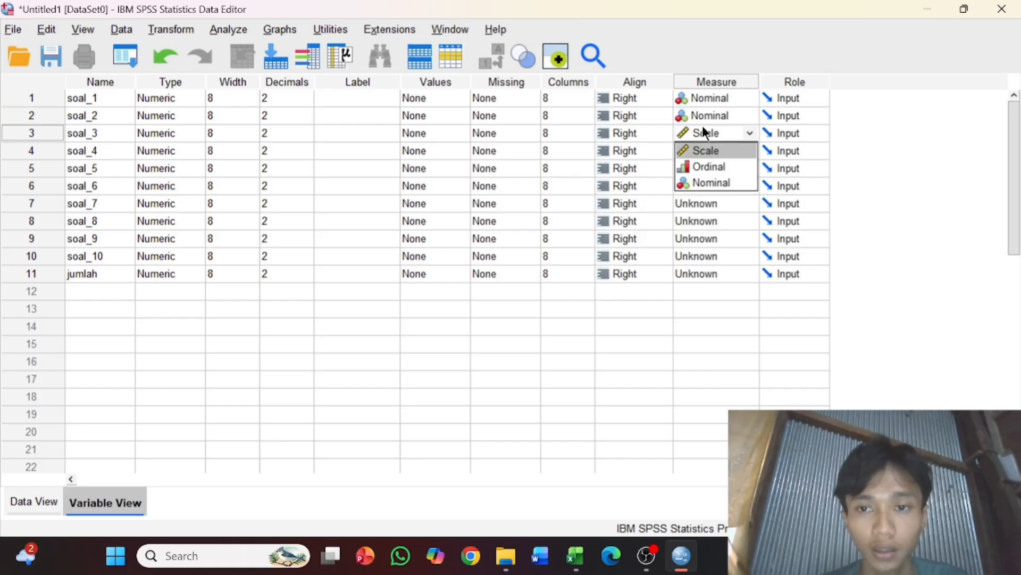
drag(702, 129, 702, 187)
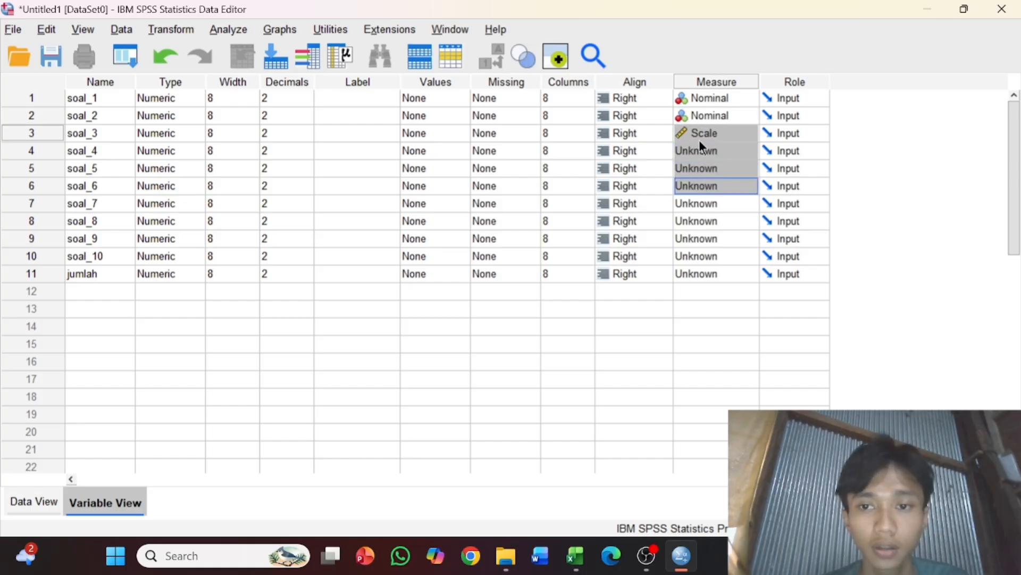
click(697, 130)
click(708, 180)
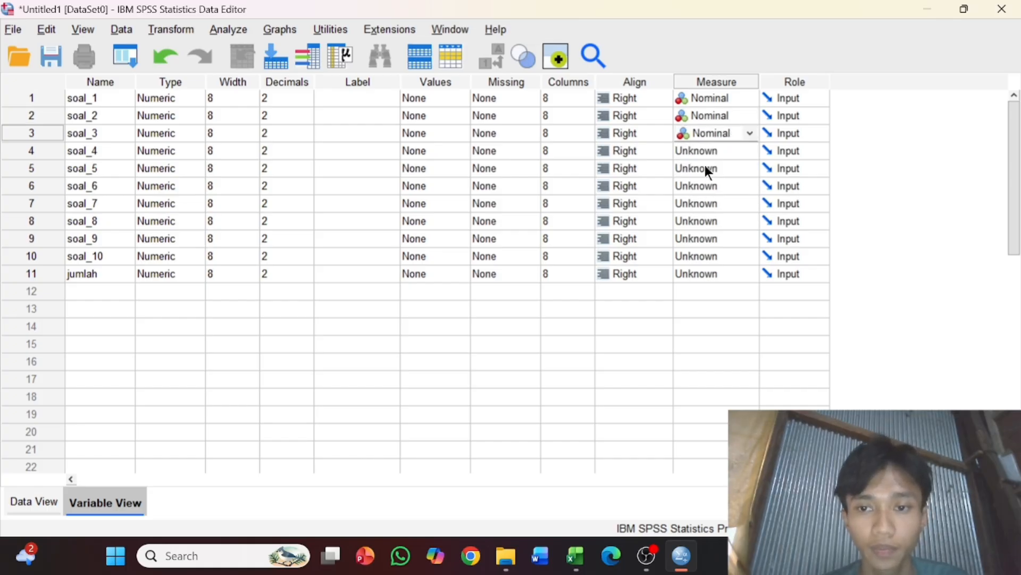
click(697, 138)
click(701, 179)
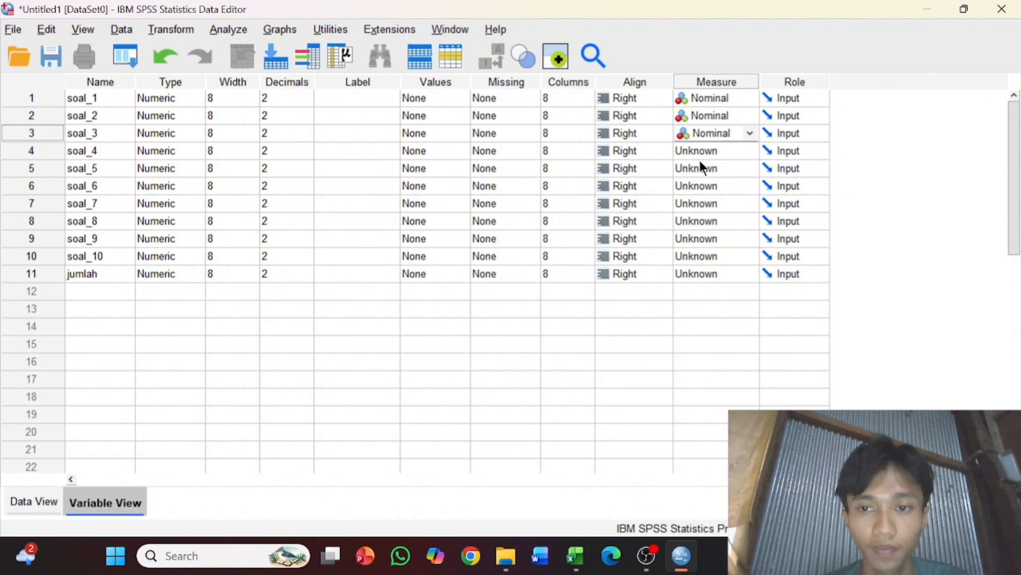
Set the measurement level of the variables soal_4, soal_5 and soal_6 to Nominal
click(700, 154)
click(700, 200)
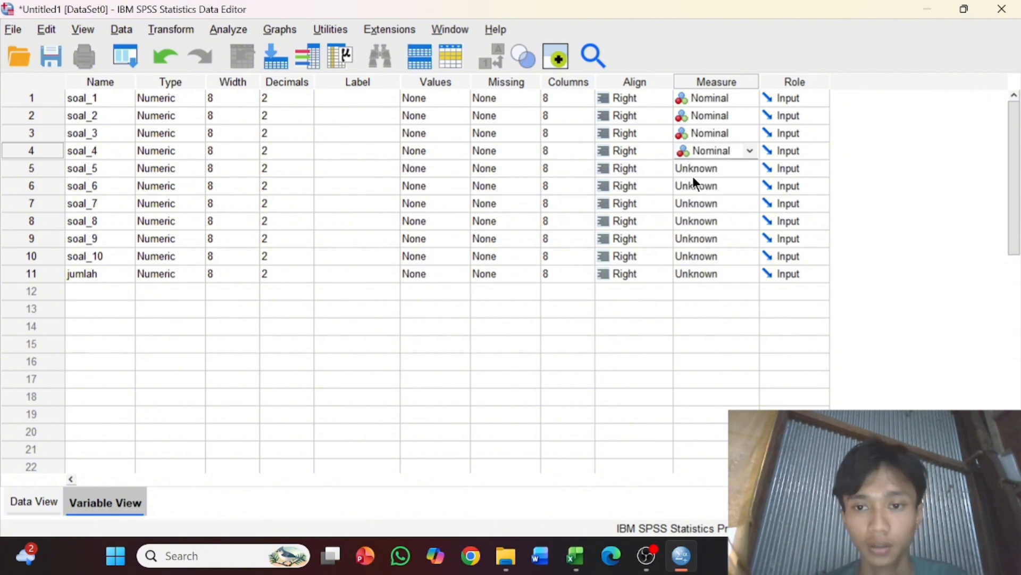
click(695, 177)
click(699, 216)
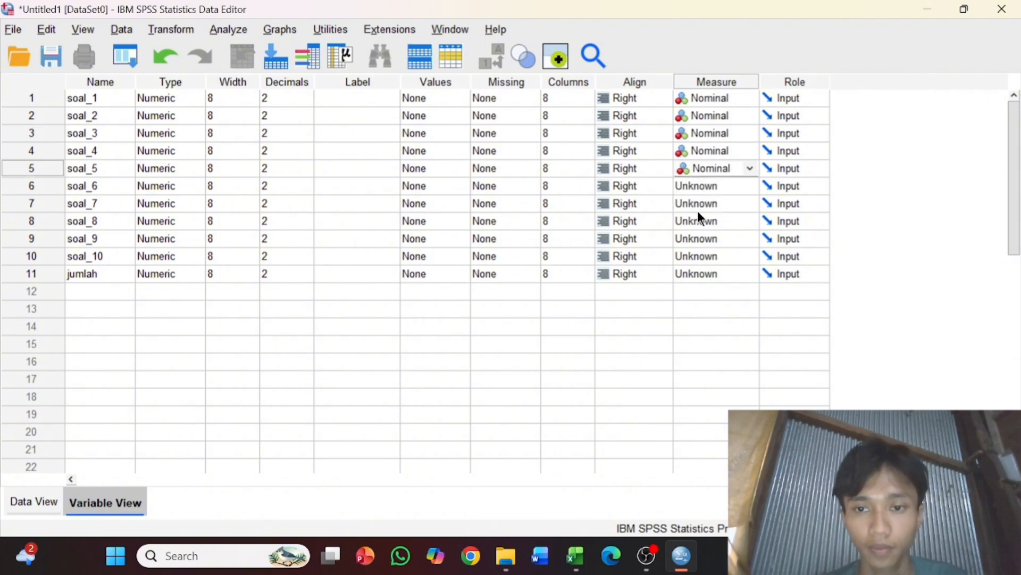
click(700, 183)
click(706, 234)
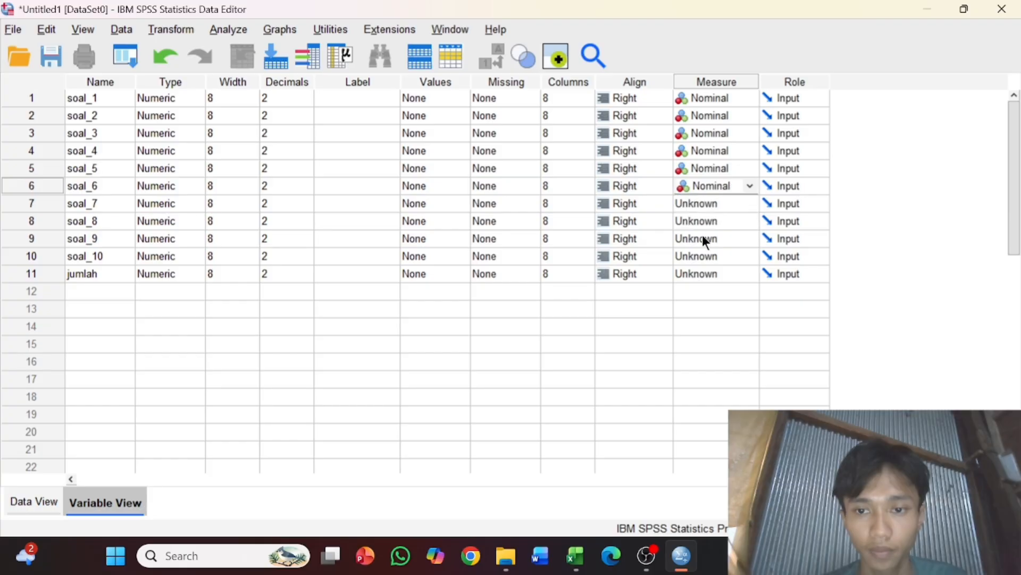
Set the measurement level of the remaining question variables, soal_7 through soal_10, to Nominal
click(703, 238)
click(697, 288)
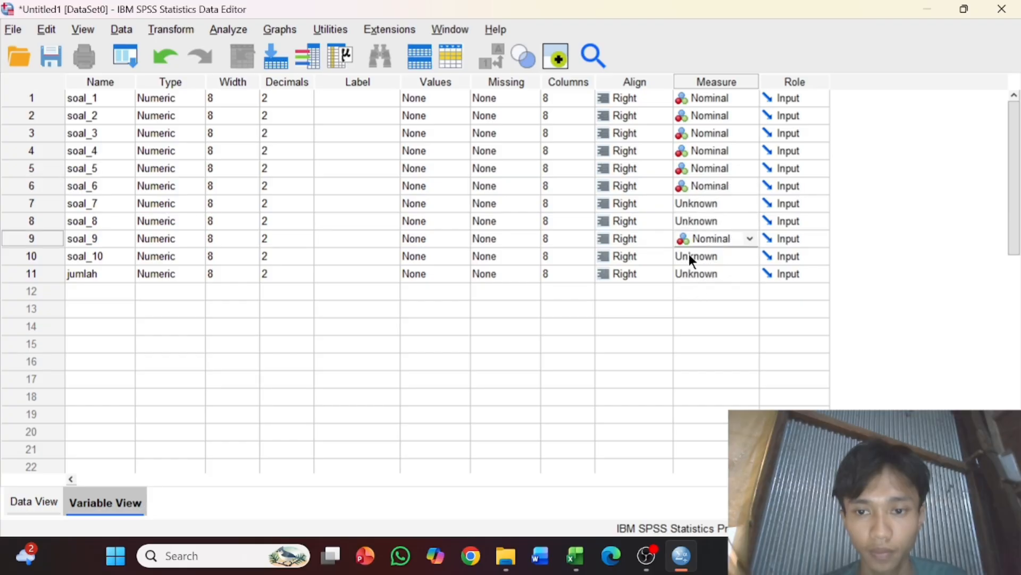
click(690, 255)
click(699, 305)
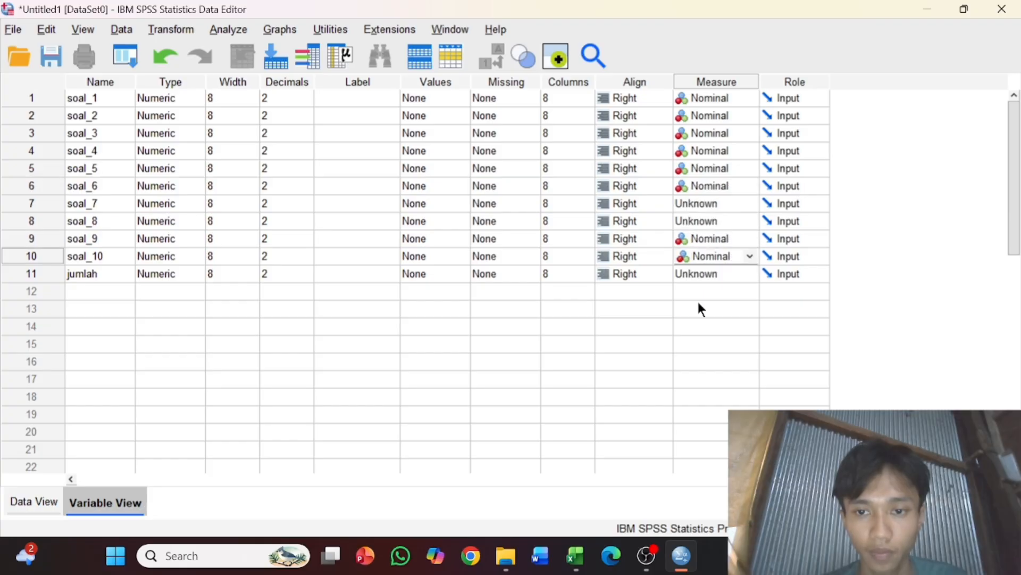
click(700, 218)
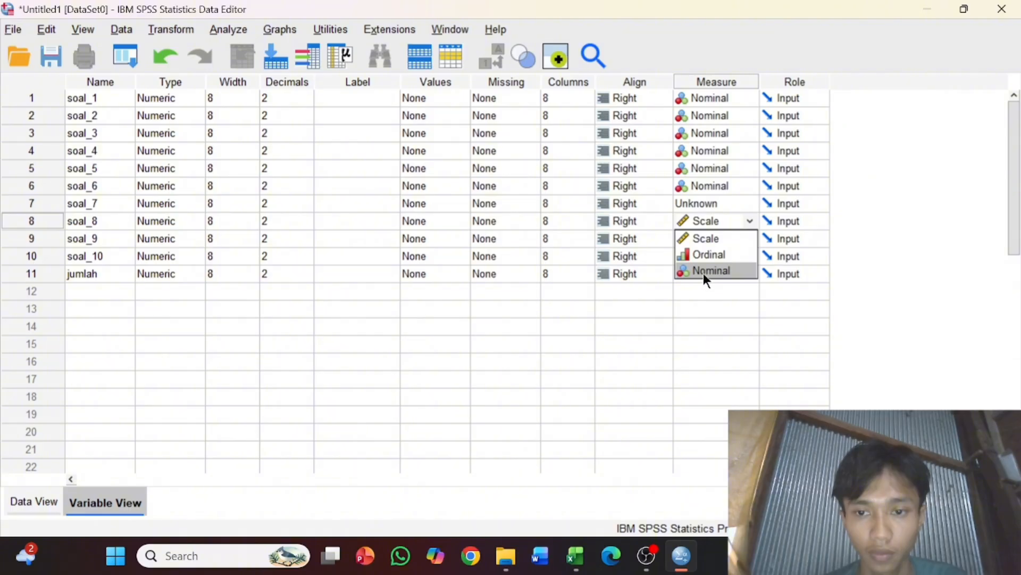
click(703, 271)
click(707, 203)
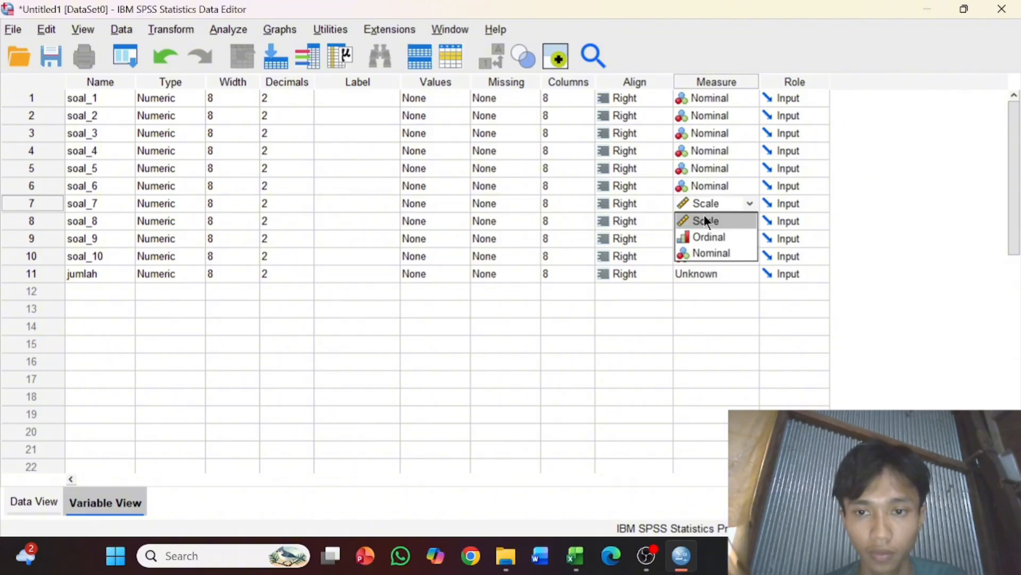
click(702, 248)
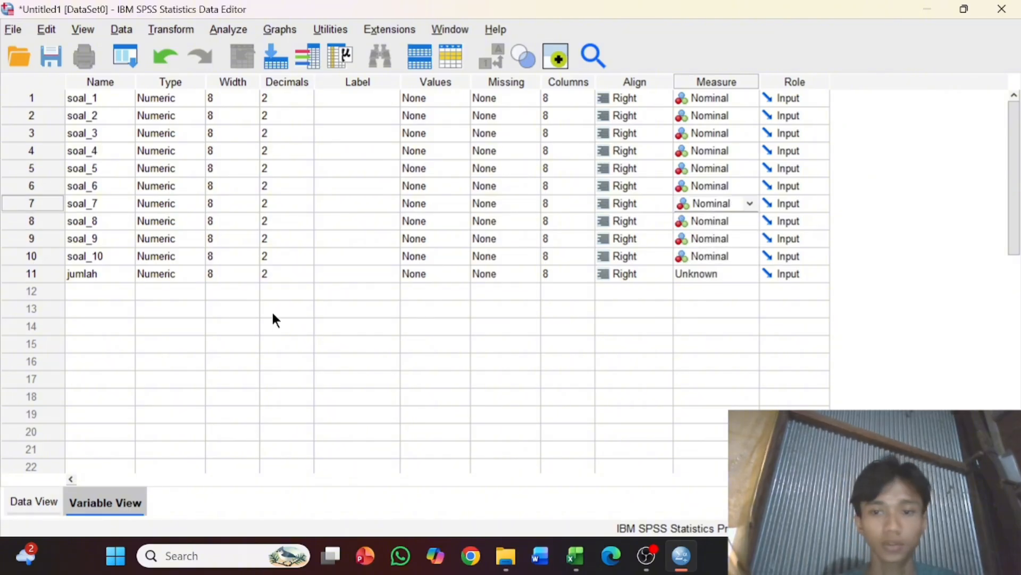
Set the measurement level of jumlah to Scale and bring up the data grid for entering the scores
click(727, 277)
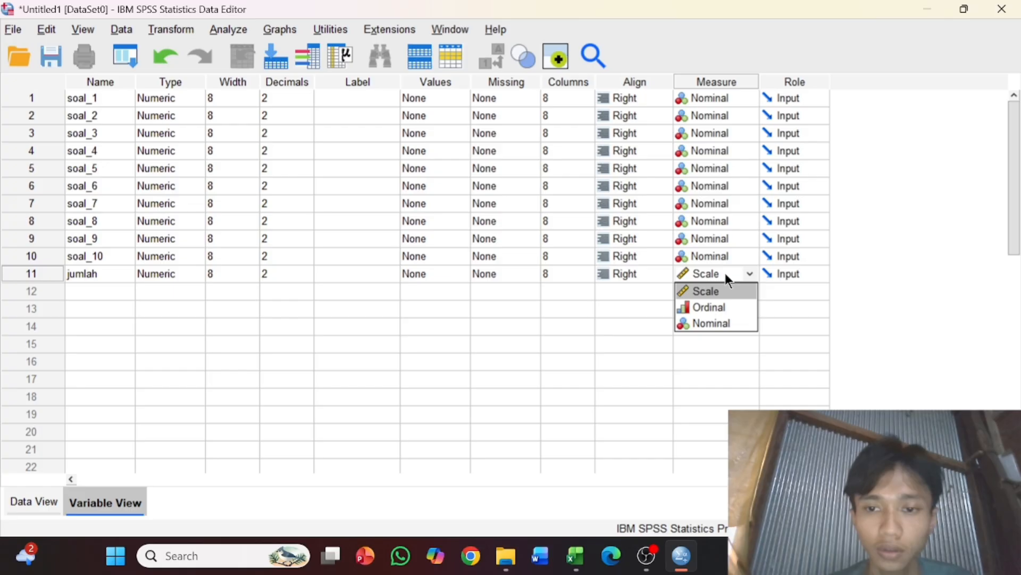
click(695, 292)
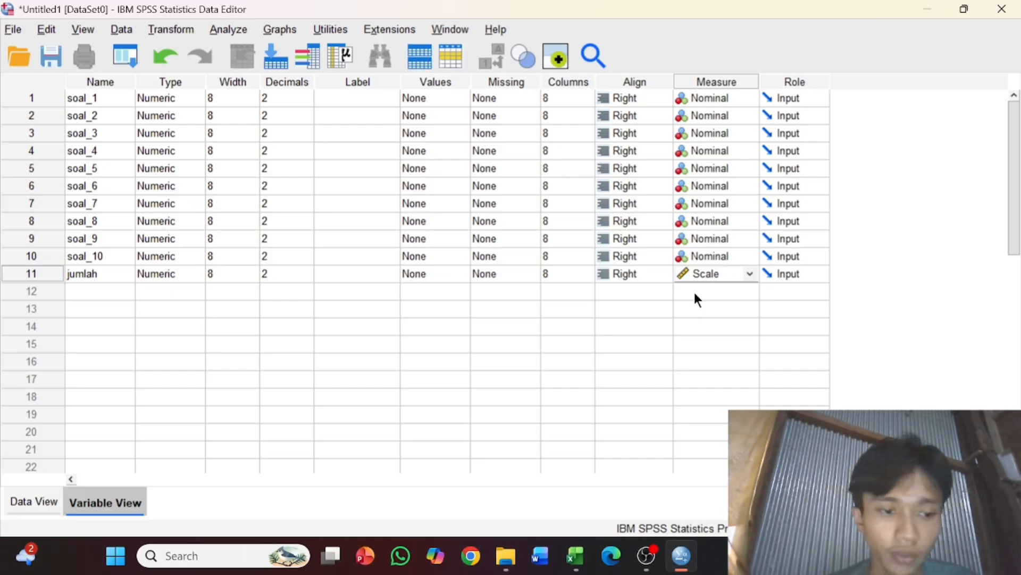
click(34, 509)
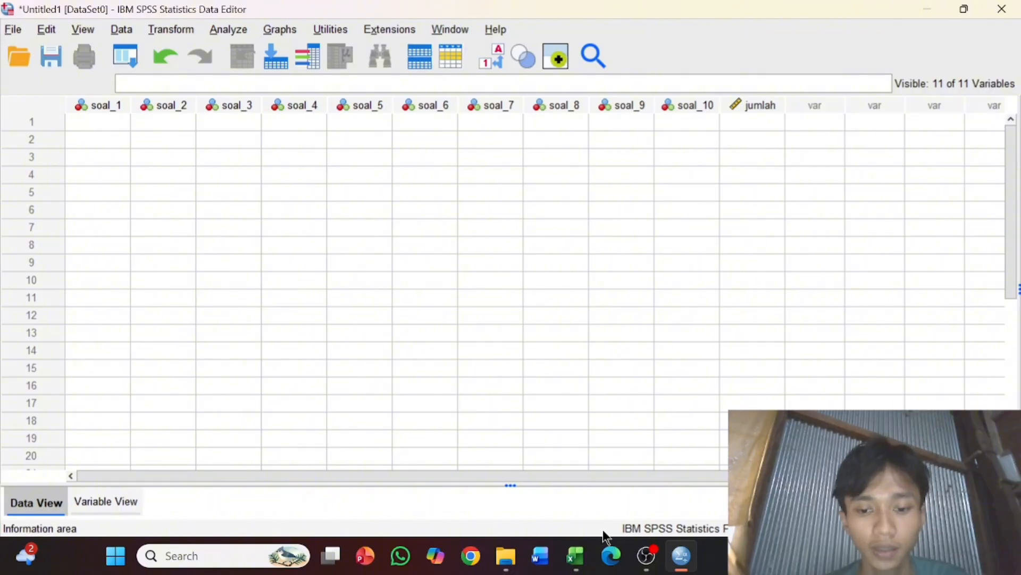
Switch to Excel and copy all students' question scores and totals in C2:M31, without the headers
click(583, 545)
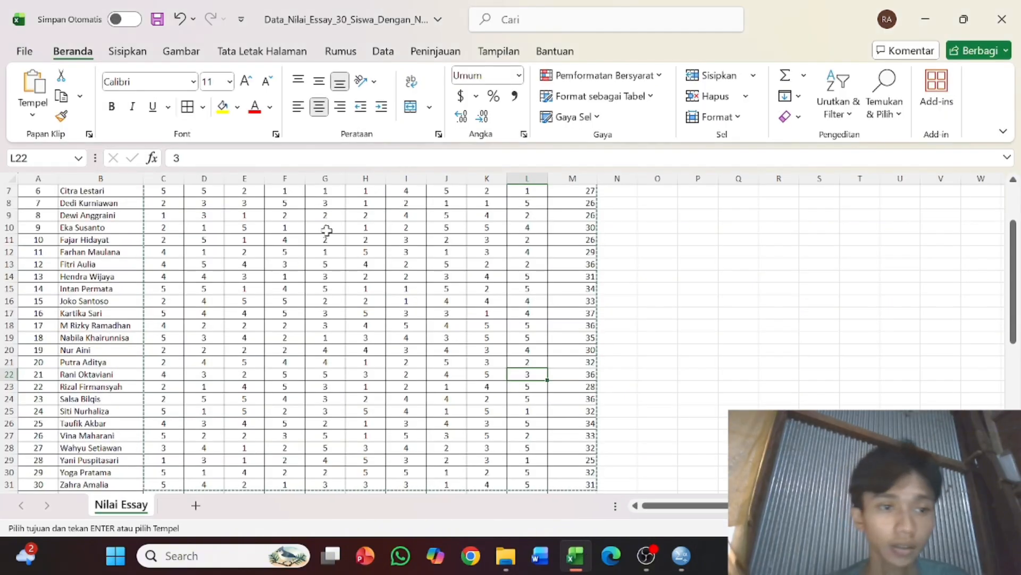
scroll(324, 232, up, 2)
scroll(324, 273, up, 1)
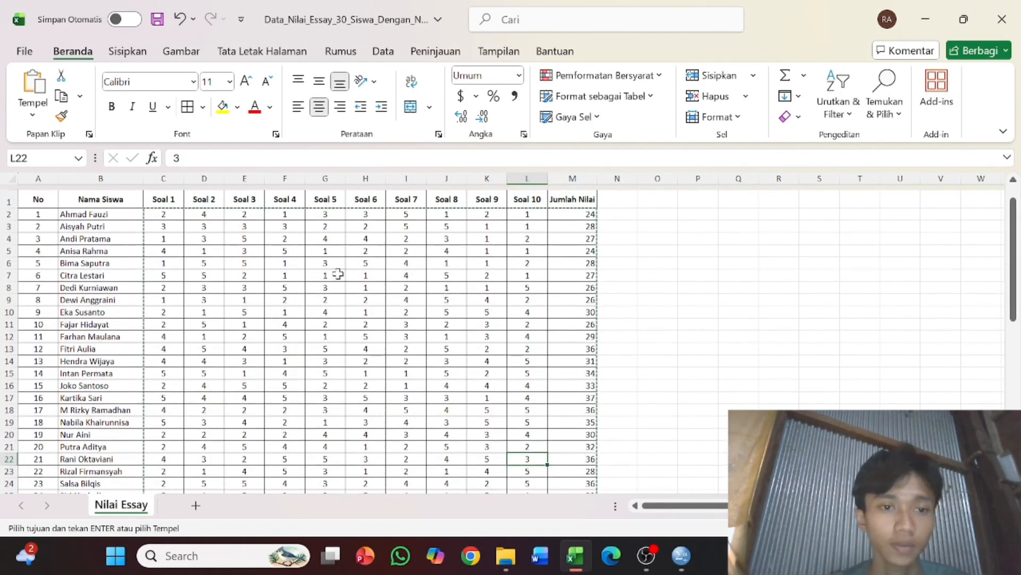
scroll(329, 272, down, 3)
scroll(338, 273, up, 1)
scroll(202, 221, up, 1)
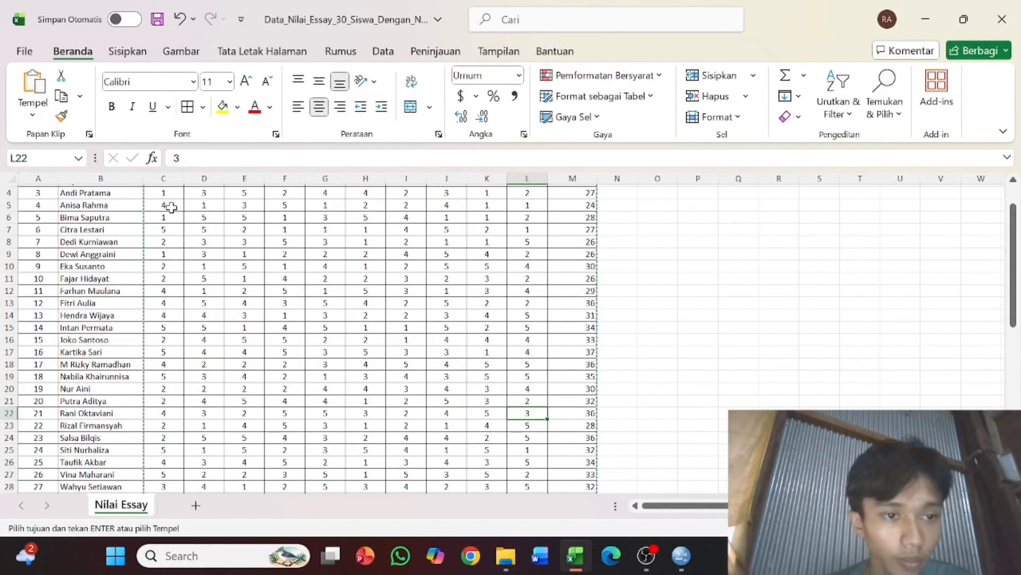
scroll(230, 264, up, 2)
drag(161, 207, 580, 423)
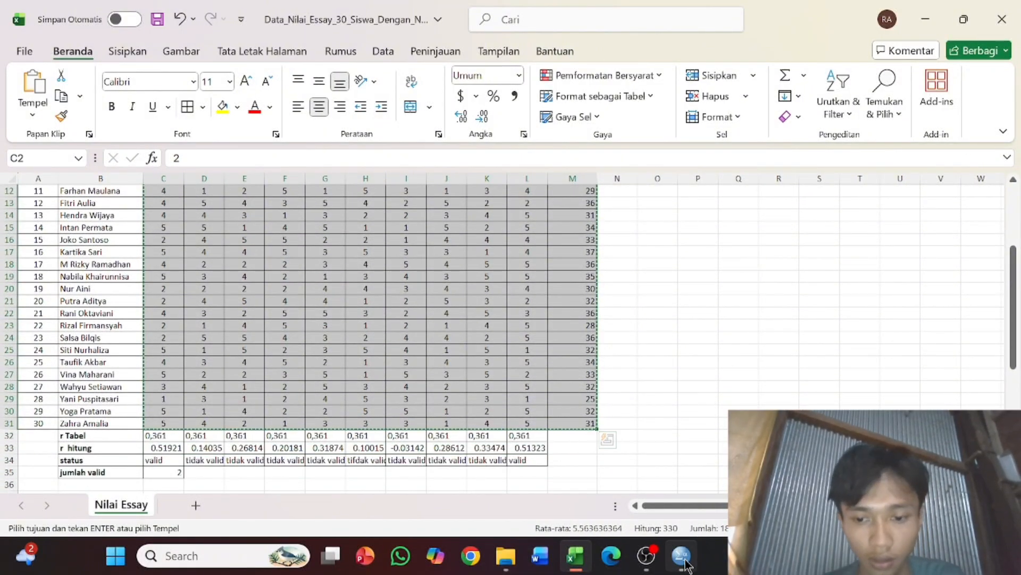
Switch back to SPSS, paste the copied scores starting at row 1 of soal_1, and check the filled rows
mouse_move(682, 555)
click(674, 488)
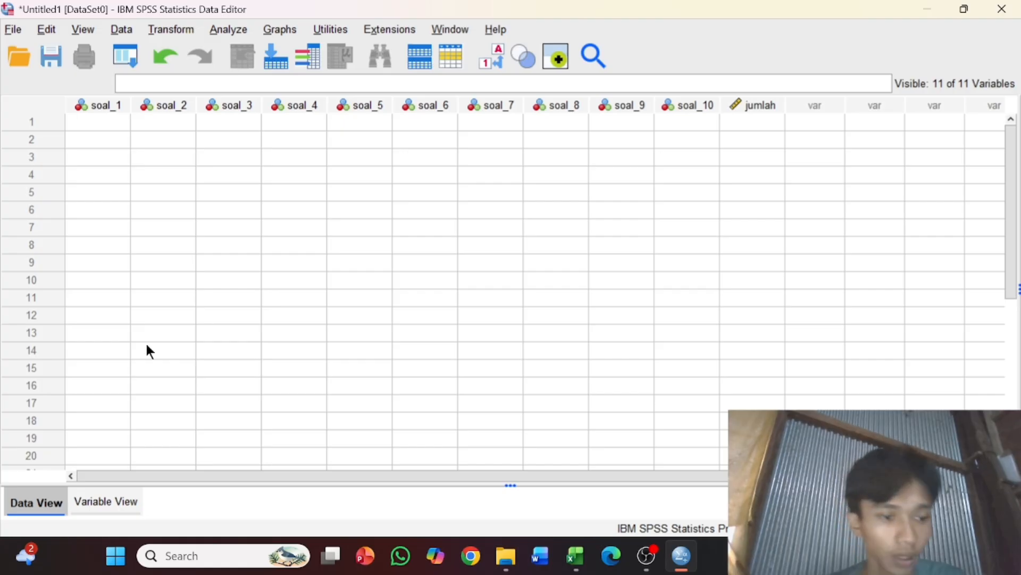
click(96, 126)
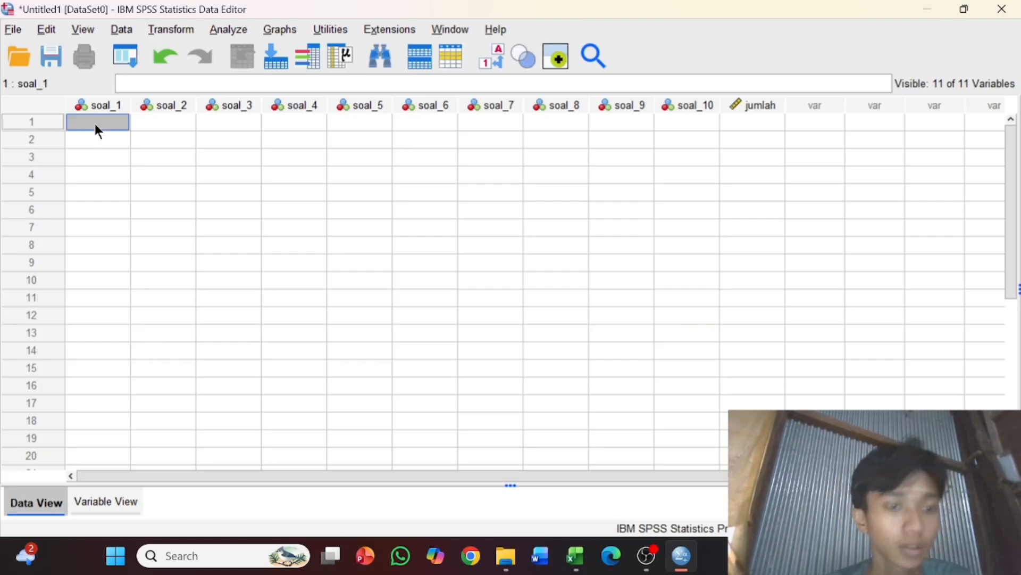
key(ctrl+v)
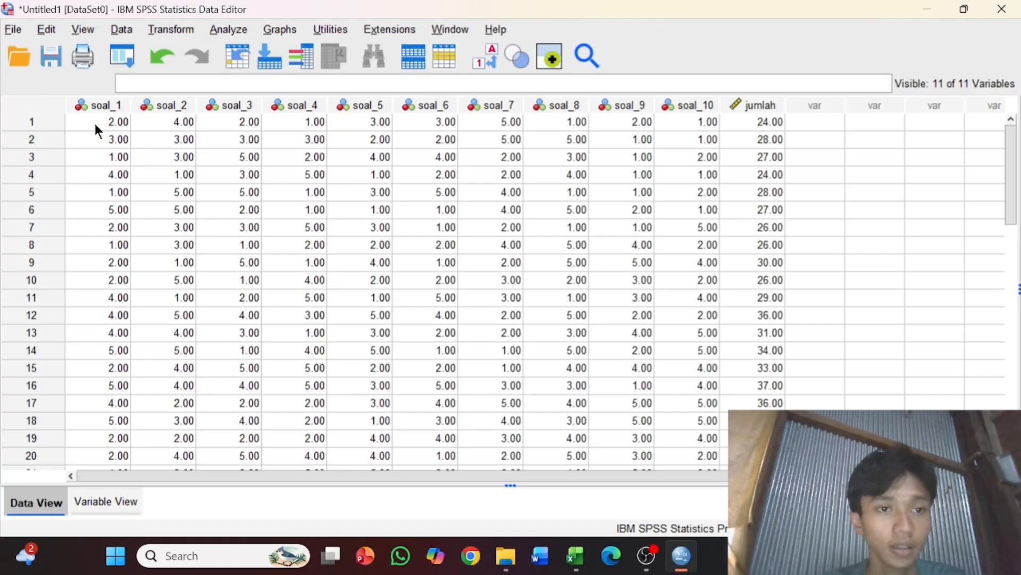
scroll(483, 207, down, 5)
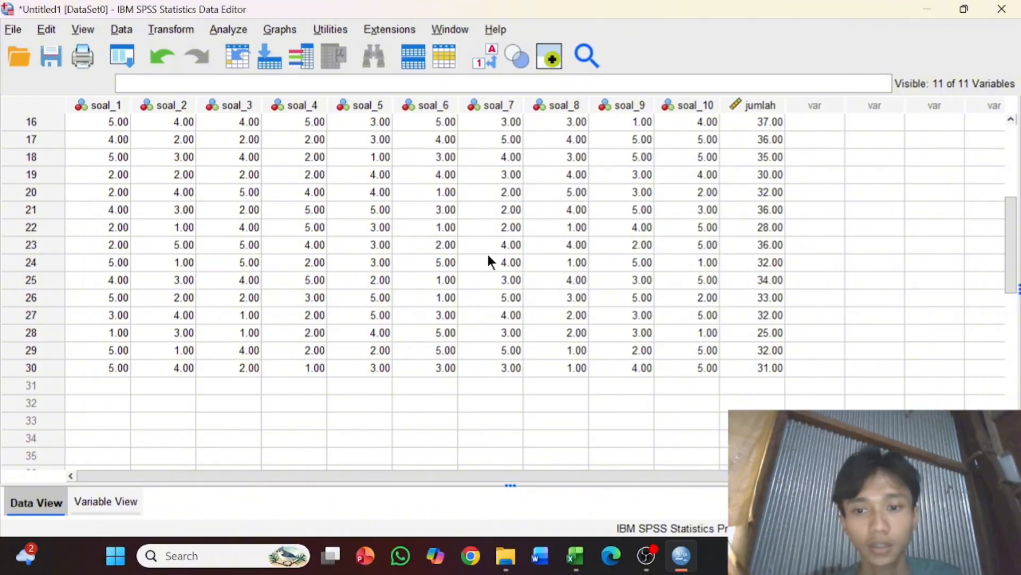
scroll(533, 228, up, 5)
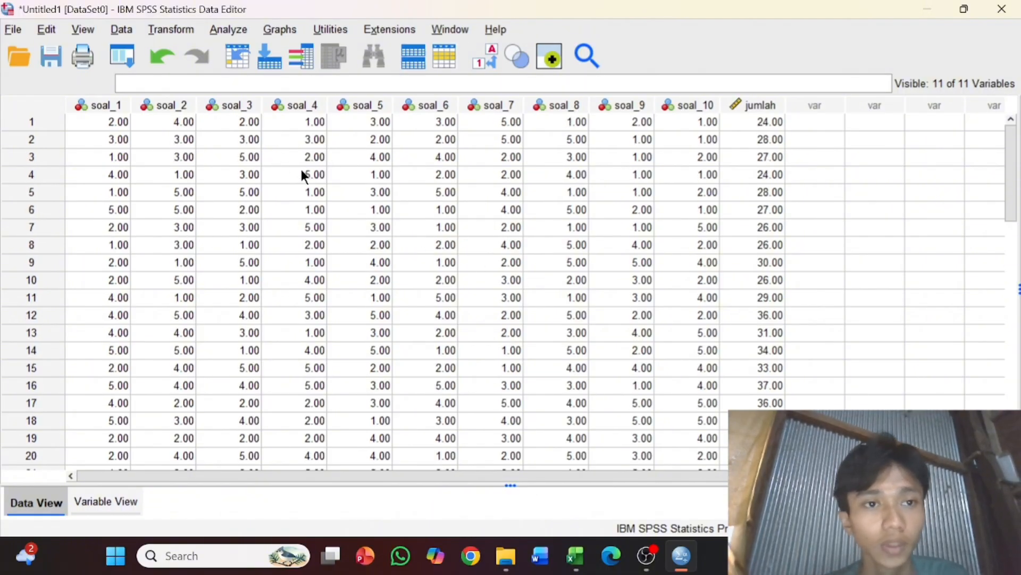
Start a Reliability Analysis under Scale with soal_1 through soal_10 as the items, leaving out jumlah
click(226, 30)
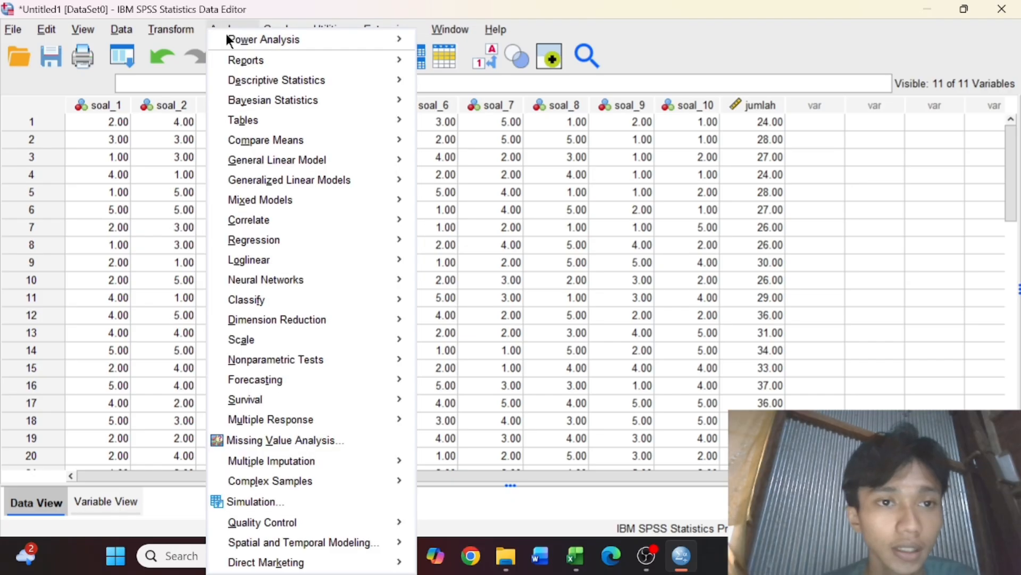
mouse_move(289, 325)
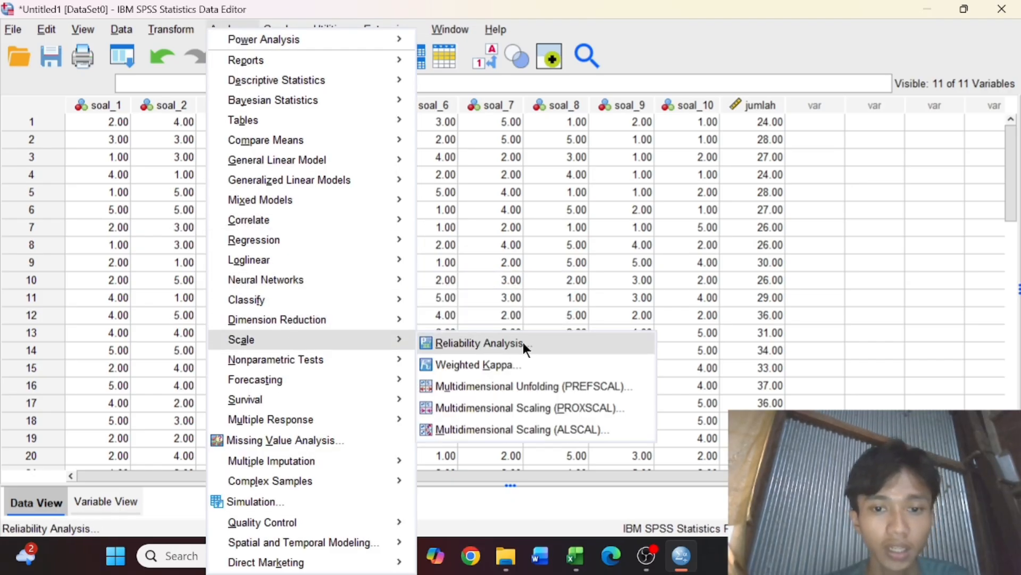
click(515, 342)
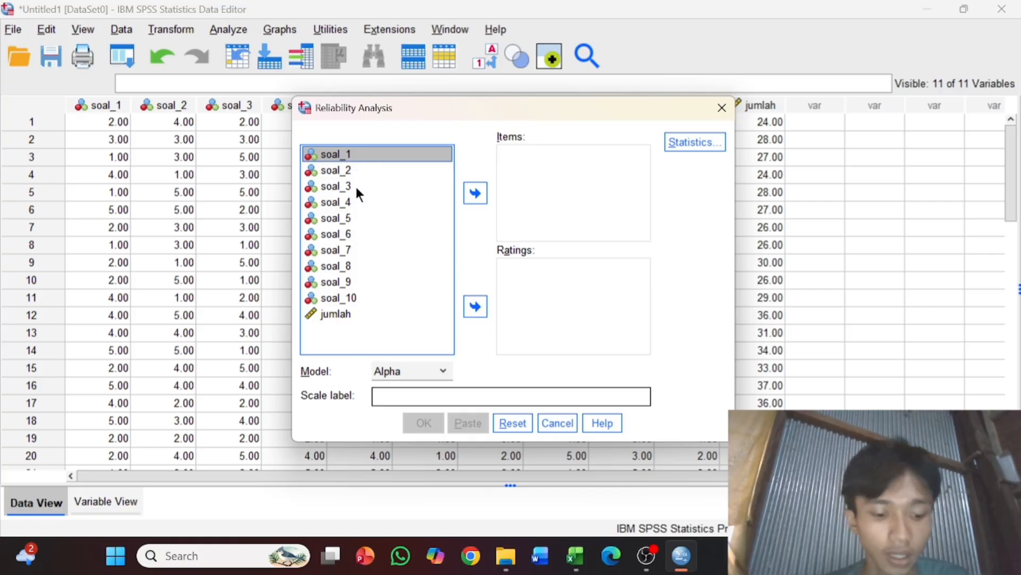
key(ctrl+a)
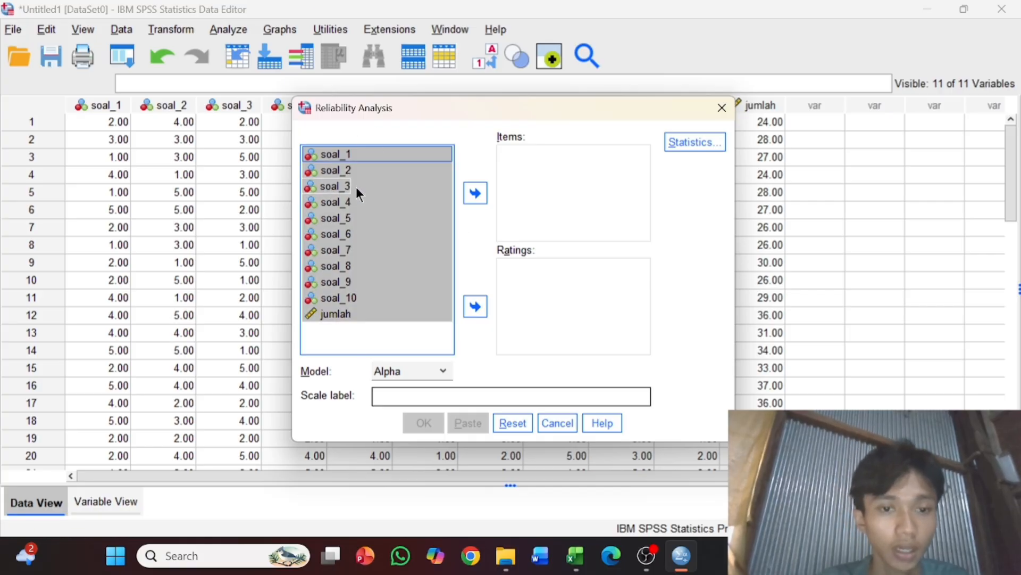
ctrl+click(356, 315)
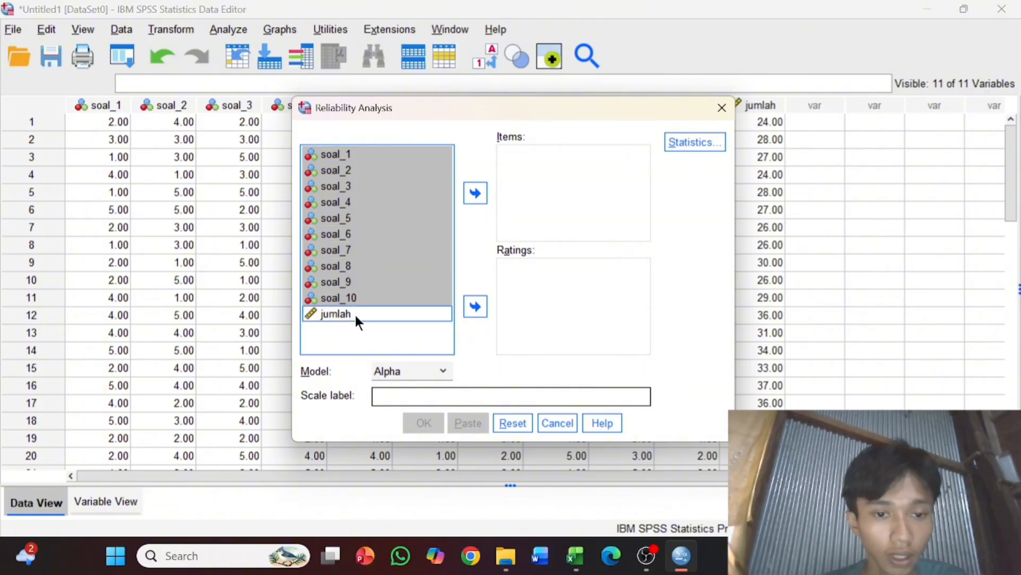
click(475, 193)
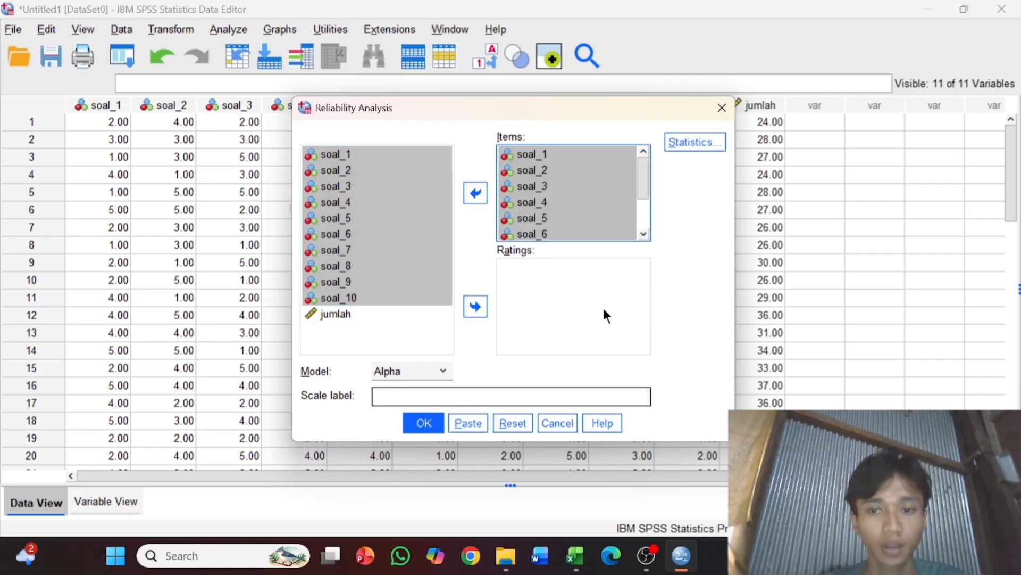
Include the Scale if item deleted descriptives in the reliability analysis statistics
click(700, 140)
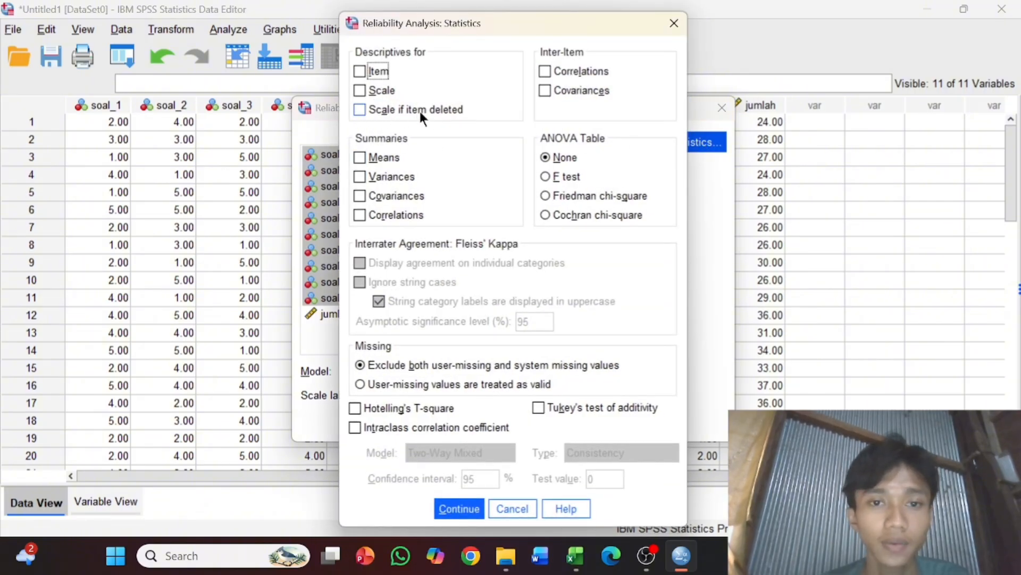
click(359, 110)
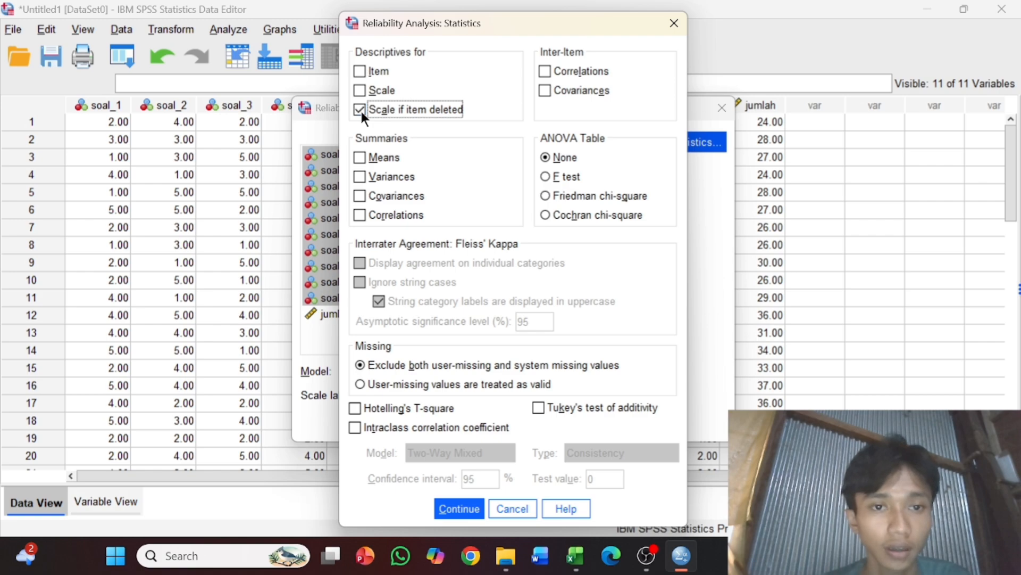
click(449, 507)
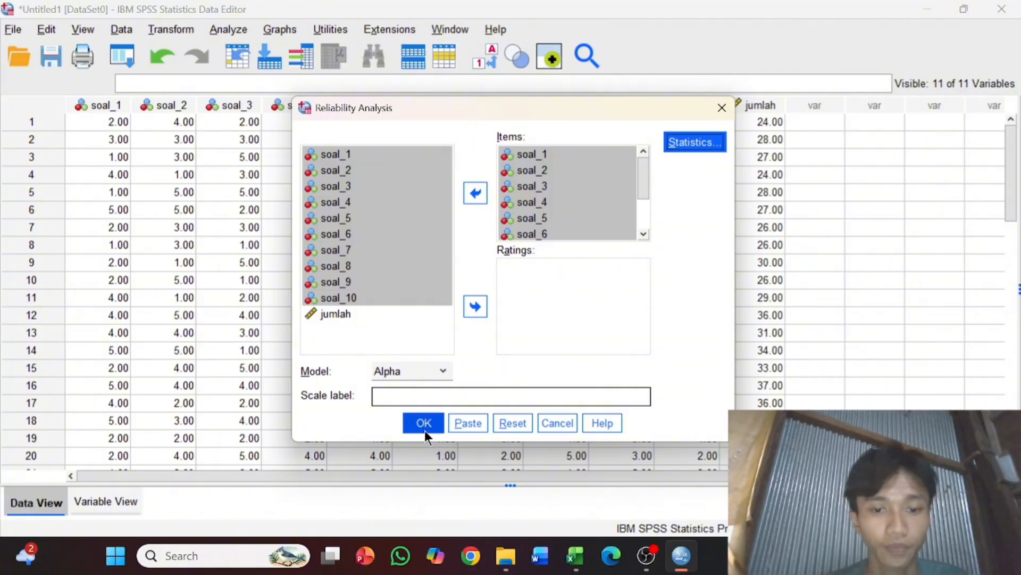
Run the reliability analysis and examine Cronbach's Alpha and N of Items in the Reliability Statistics table
click(429, 417)
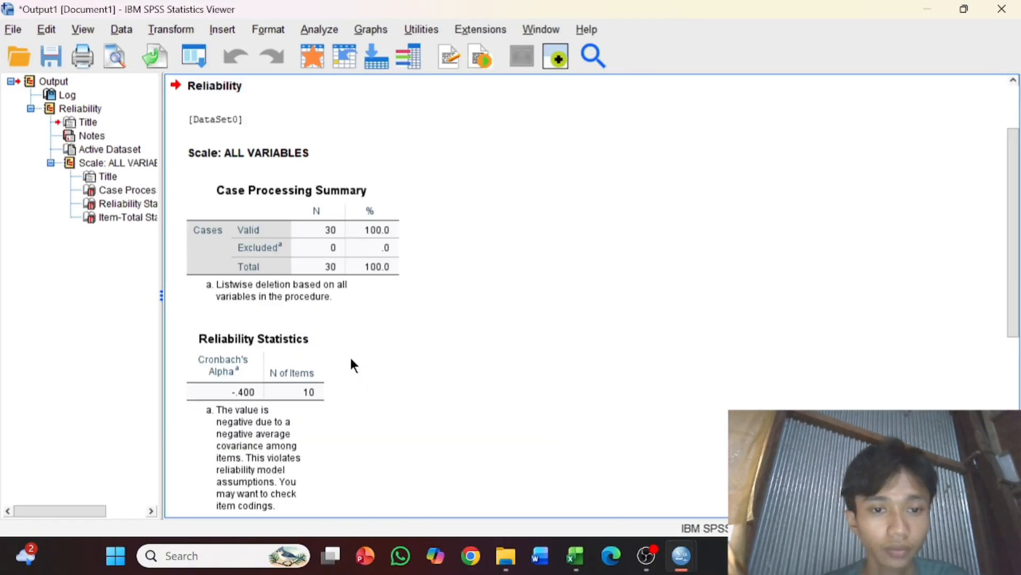
scroll(298, 381, down, 3)
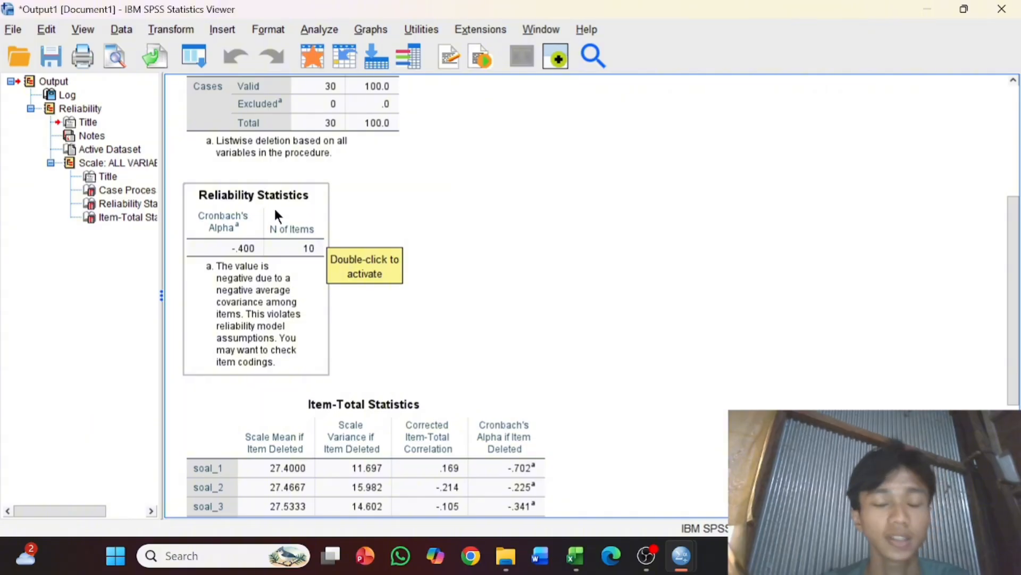
click(255, 230)
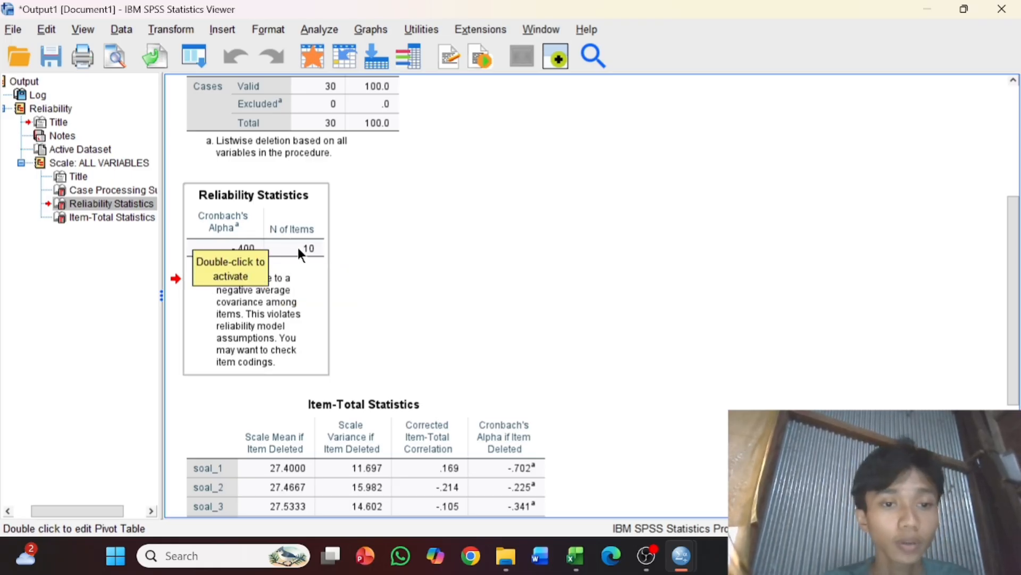
click(467, 249)
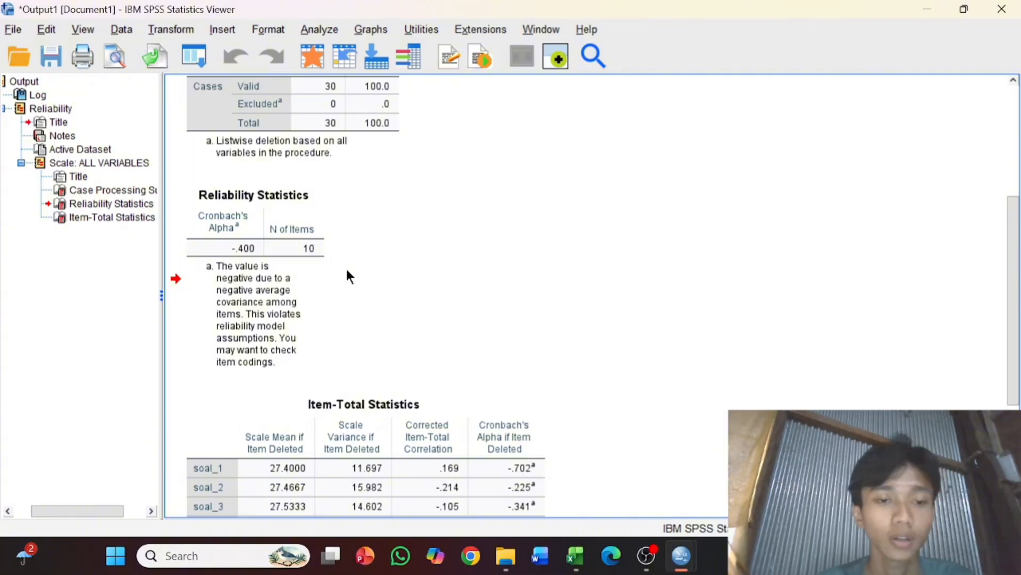
click(291, 292)
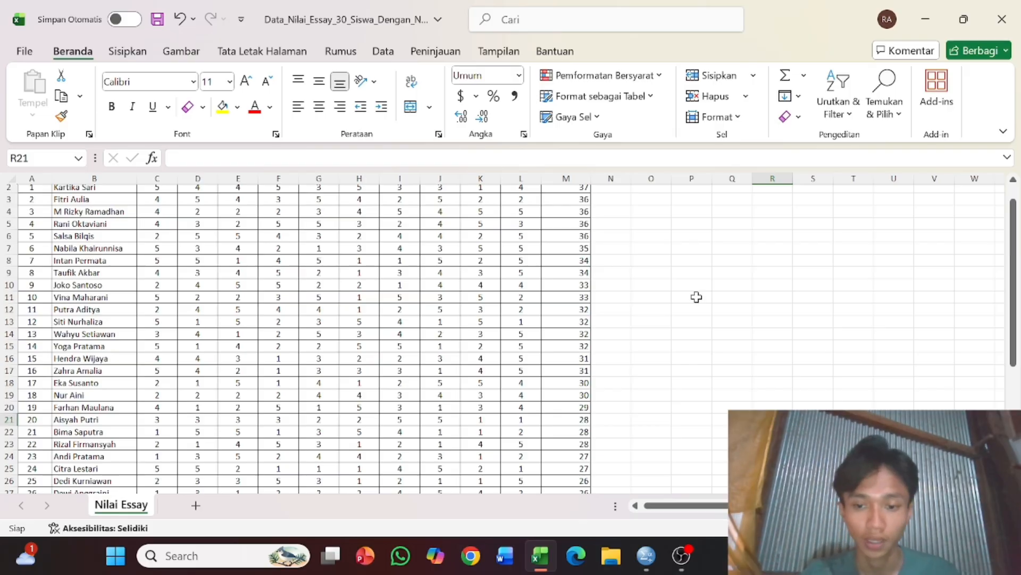
Review the mean, maximum and difficulty rows below the scores and the difficulty criteria in Excel, and switch to the SPSS Data Editor
scroll(552, 317, down, 9)
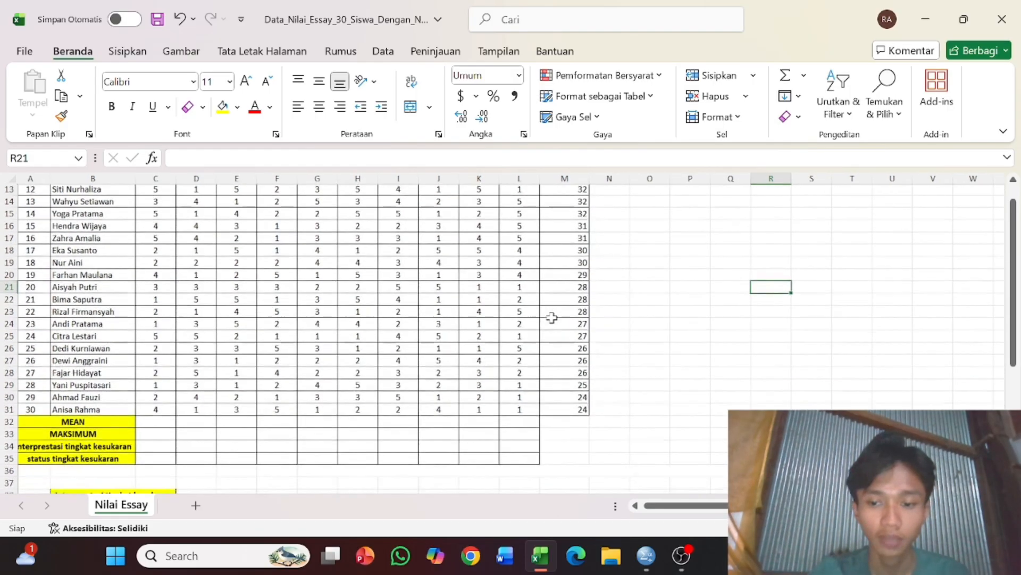
scroll(552, 318, down, 1)
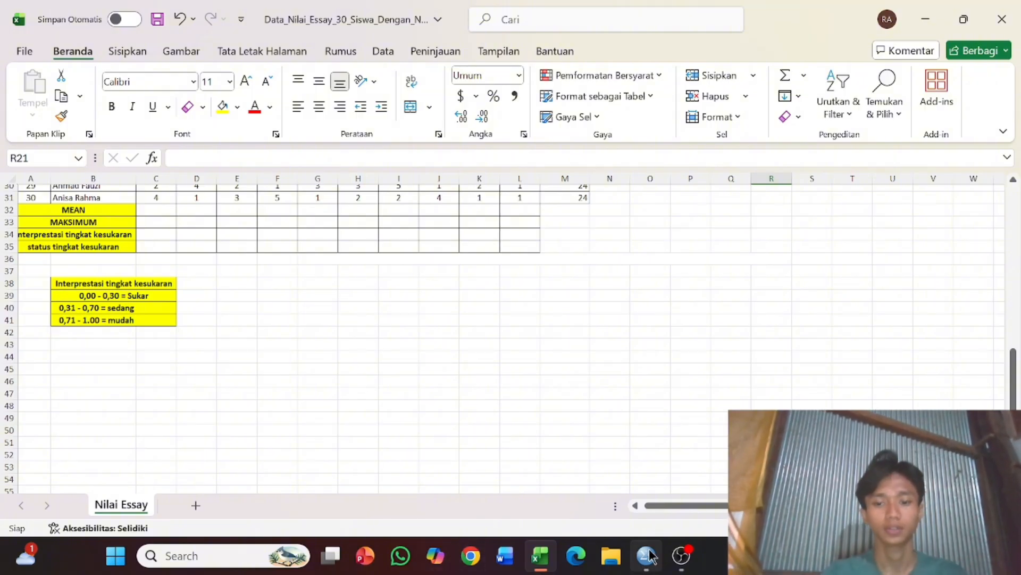
mouse_move(647, 555)
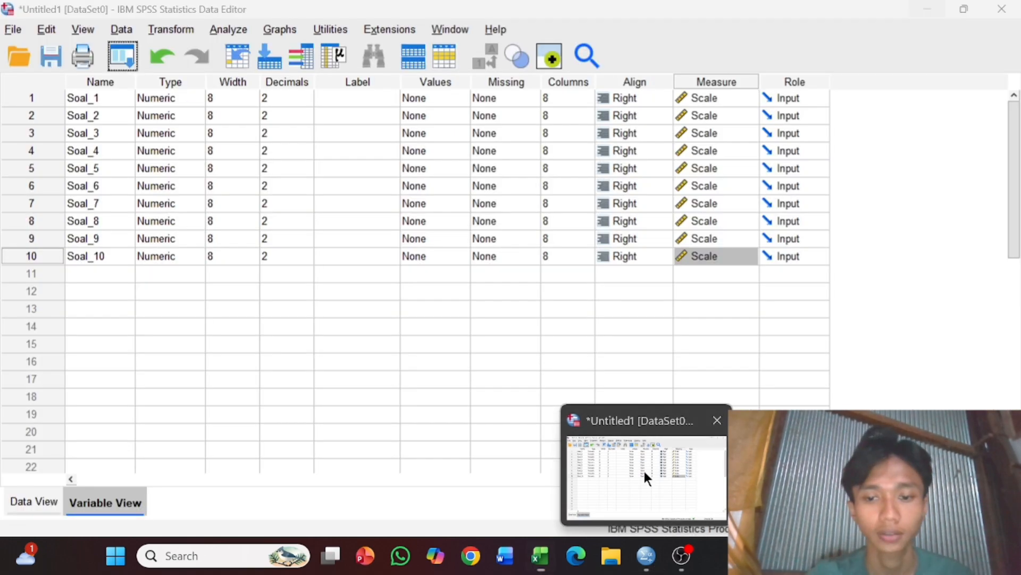
click(644, 471)
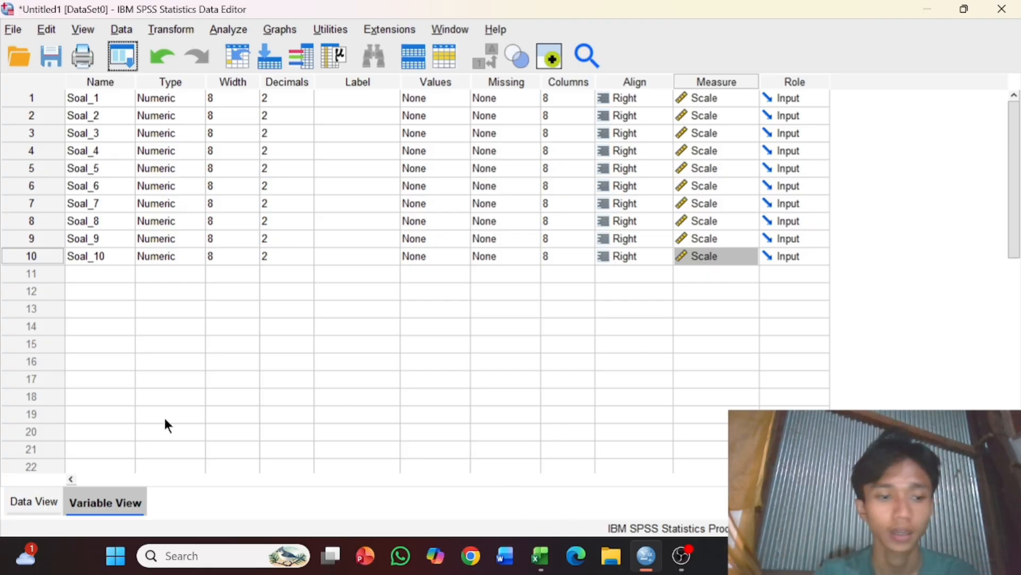
Check the students' scores entered for Soal_1 through Soal_10 in the data table, from the first case to the last
click(11, 504)
scroll(384, 243, down, 3)
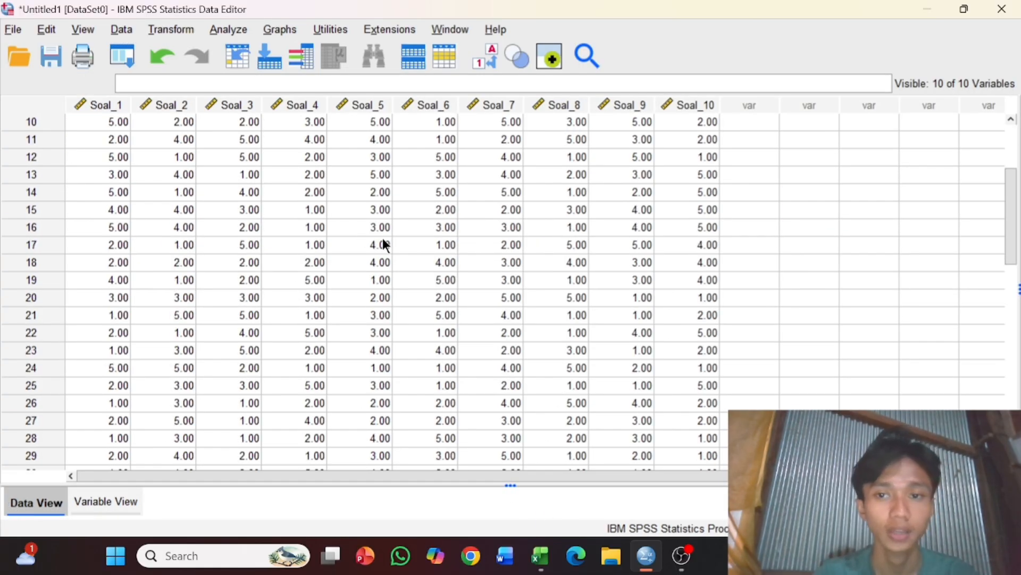
scroll(384, 243, up, 3)
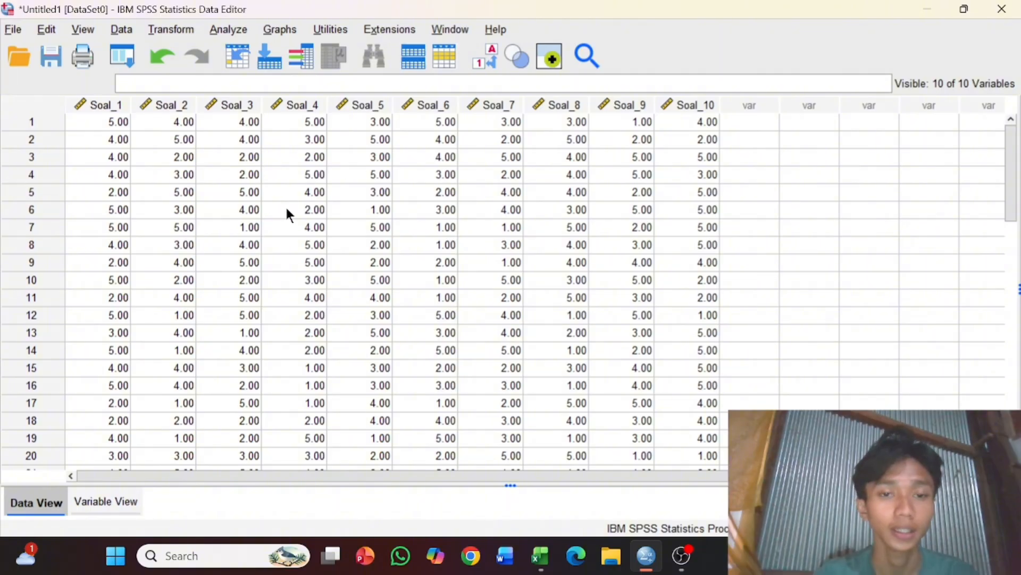
scroll(402, 180, down, 8)
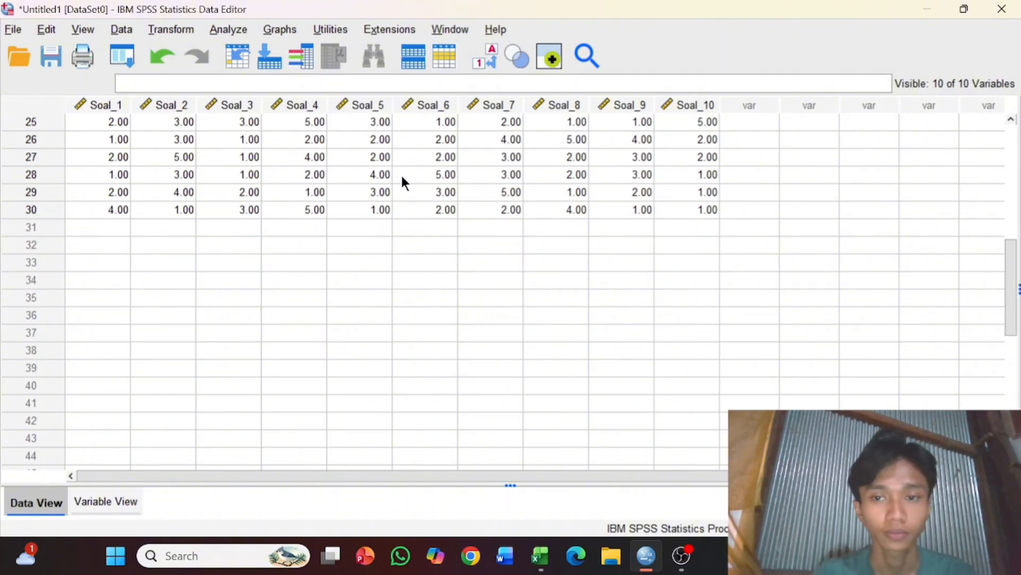
scroll(402, 183, up, 7)
scroll(403, 183, up, 1)
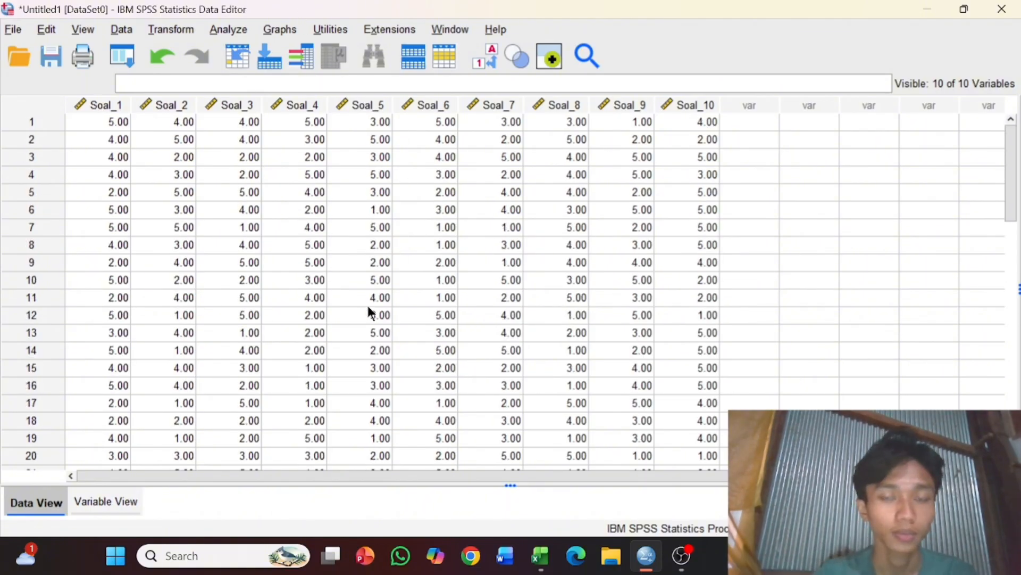
Run a Frequencies analysis under Descriptive Statistics on Soal_1 through Soal_10 with the Mean and Maximum statistics included
click(227, 31)
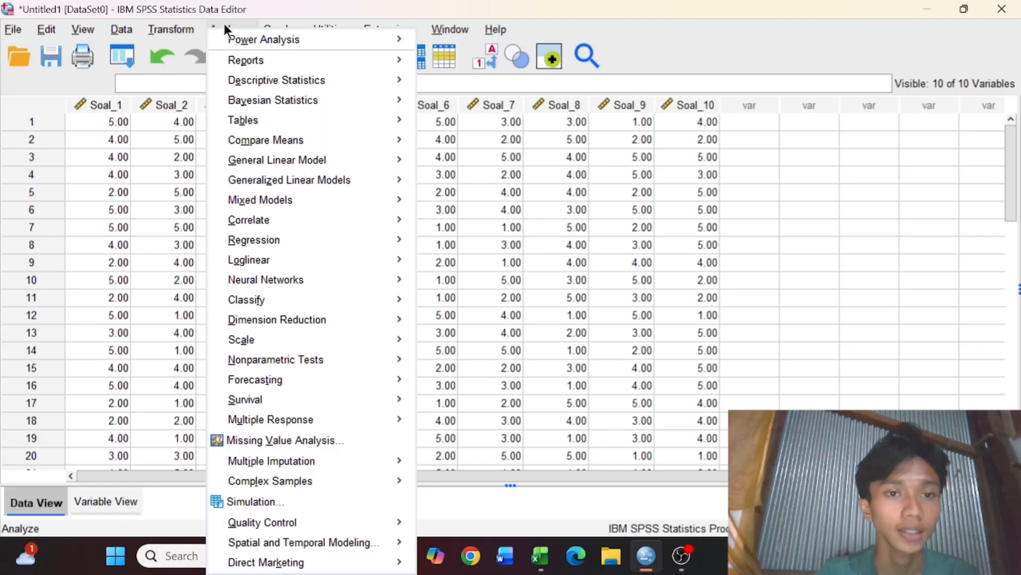
mouse_move(398, 78)
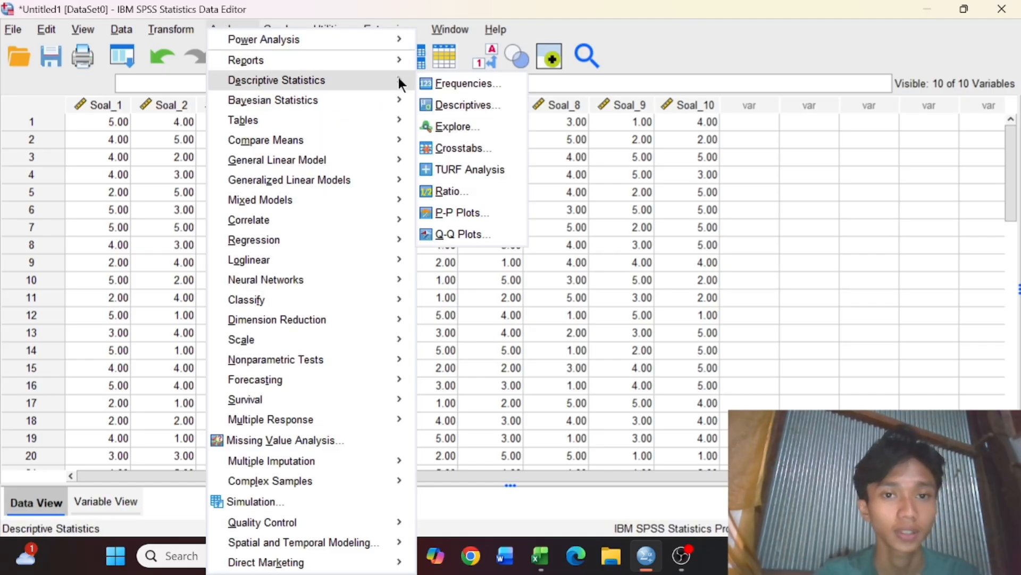
click(447, 83)
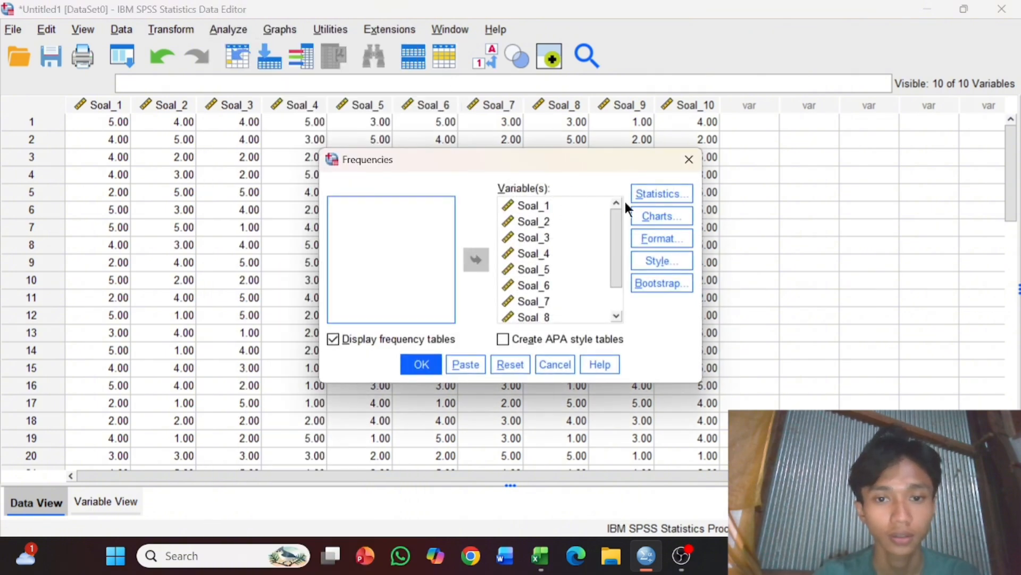
click(669, 195)
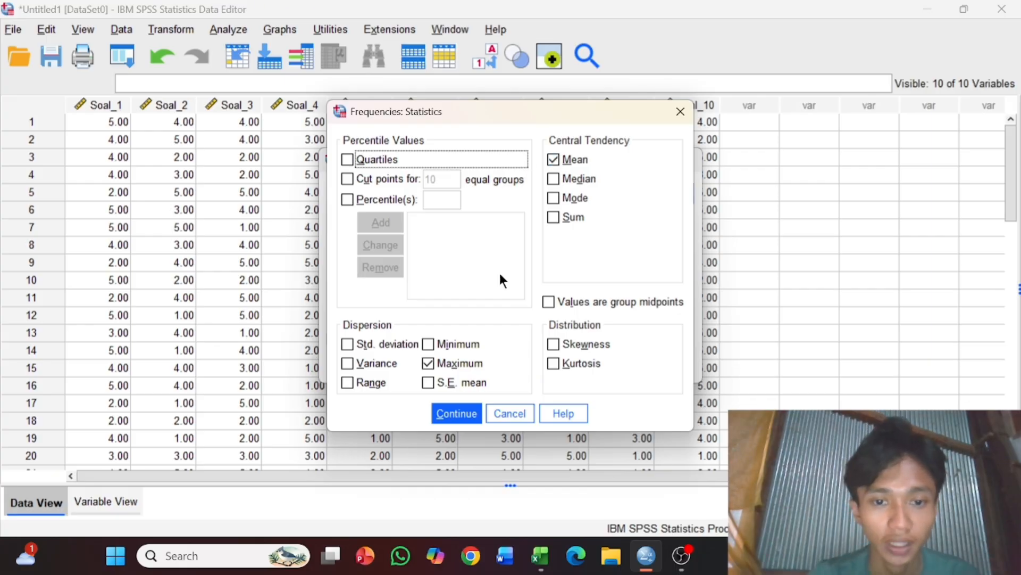
click(446, 415)
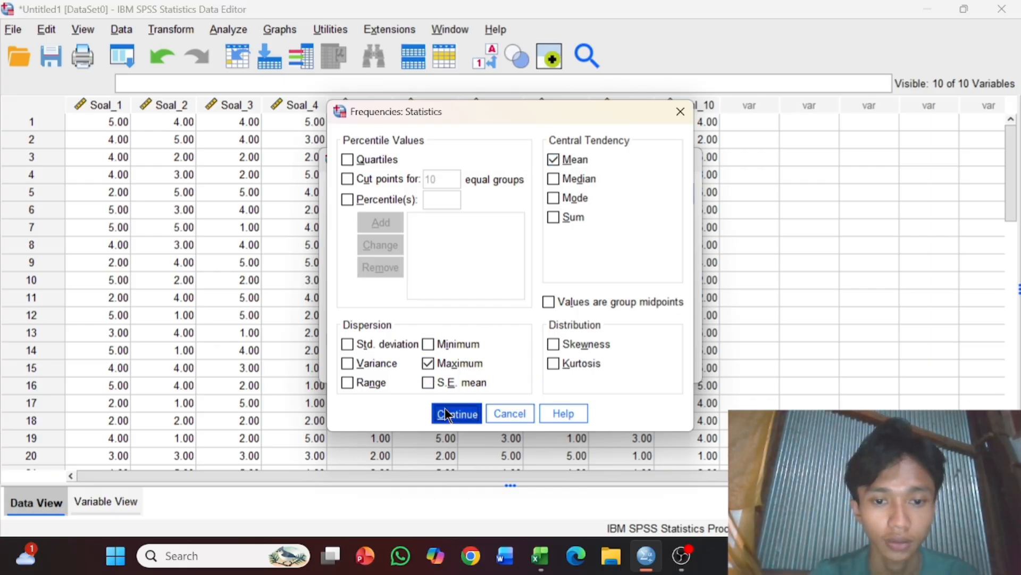
click(422, 364)
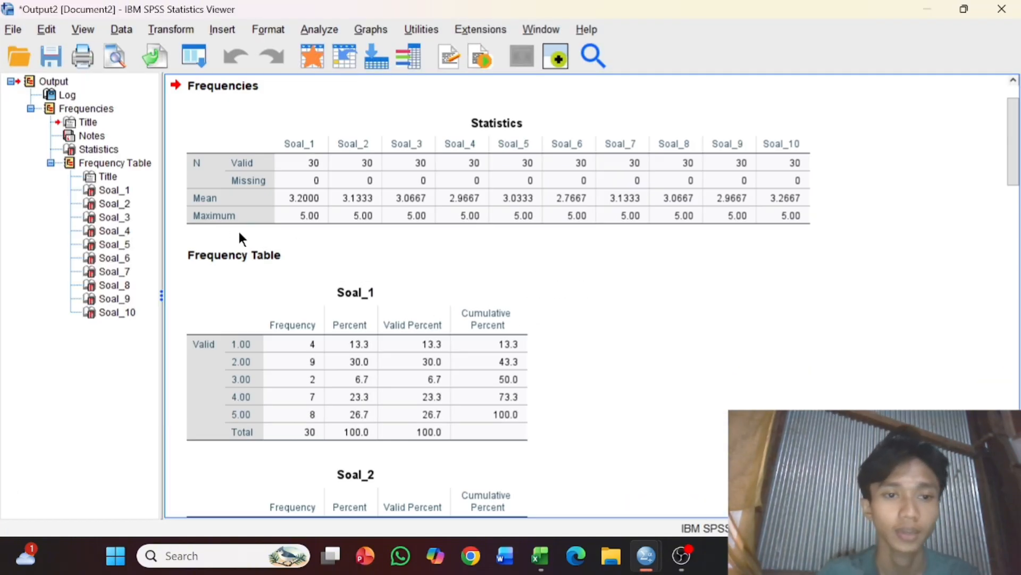
Copy the Statistics table from the Frequencies output and paste it into the Excel sheet beside the difficulty criteria at G38
click(224, 213)
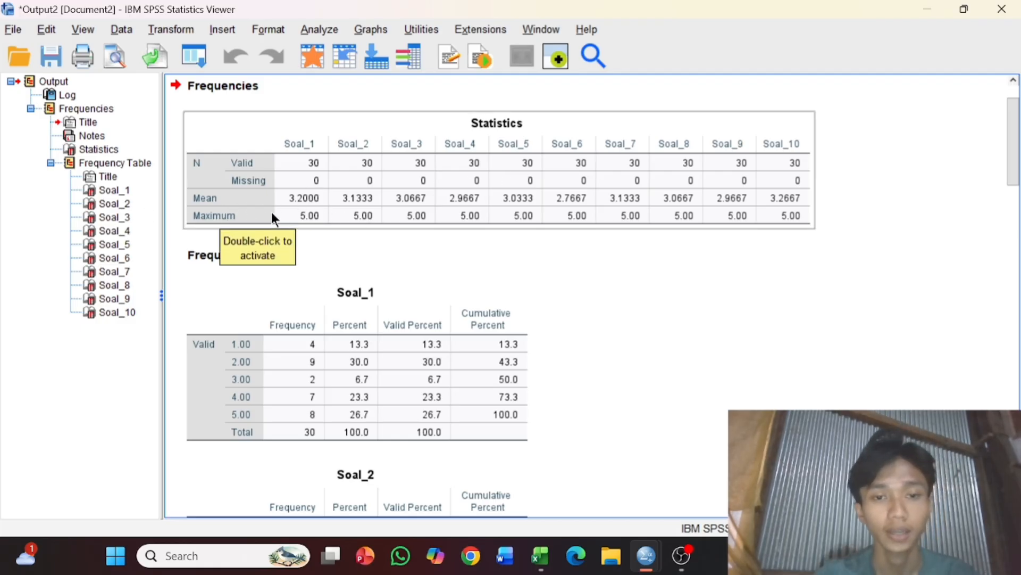
right_click(295, 188)
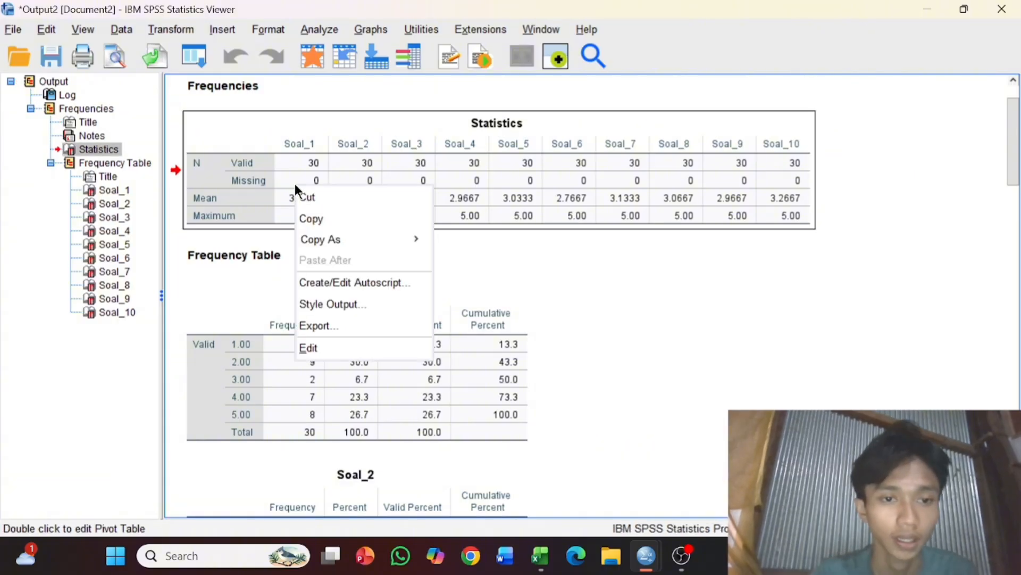
click(326, 218)
mouse_move(548, 564)
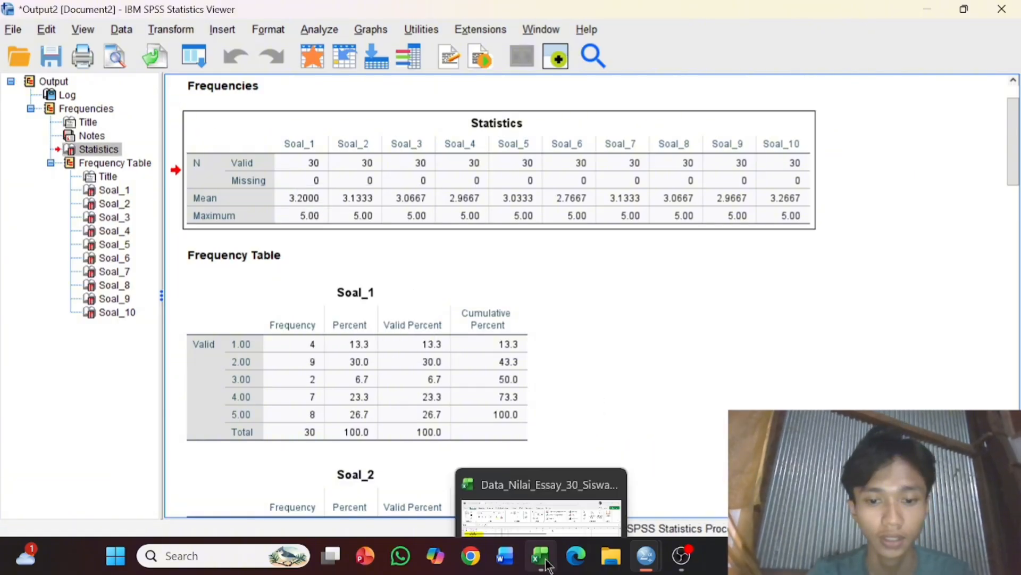
click(545, 511)
click(380, 319)
click(349, 294)
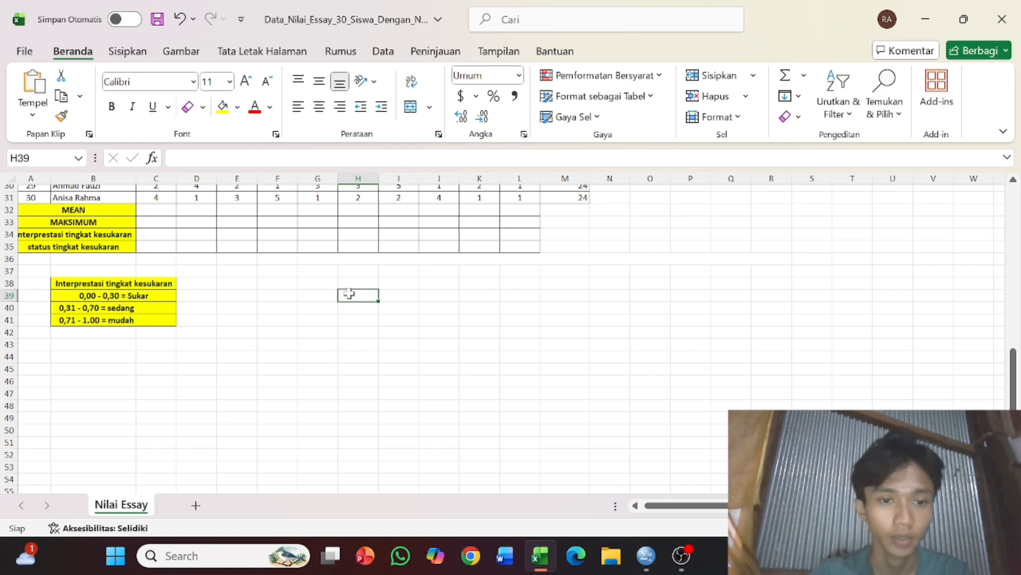
click(328, 283)
key(ctrl+v)
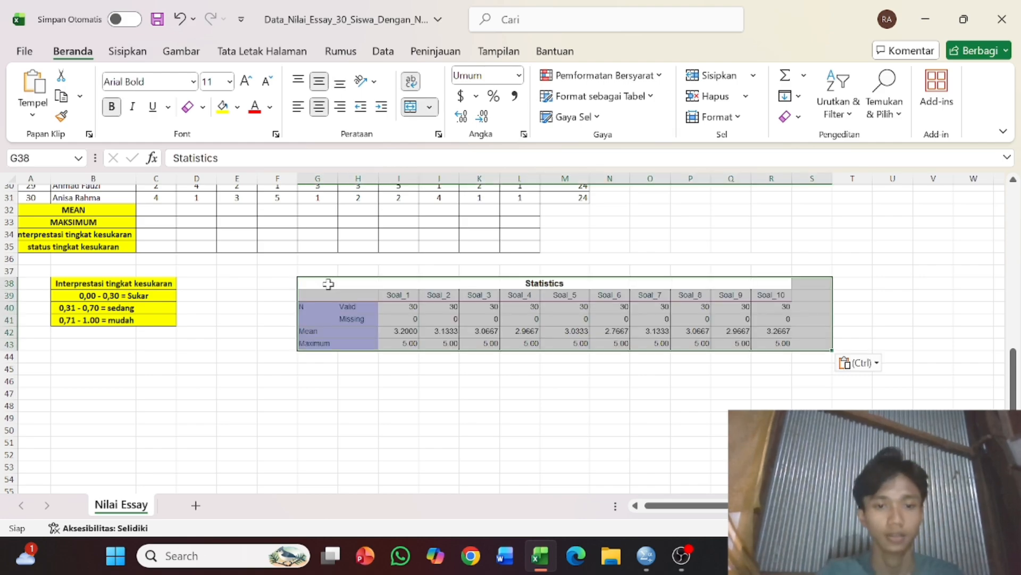
drag(322, 340, 770, 342)
click(496, 321)
click(404, 345)
key(ctrl+c)
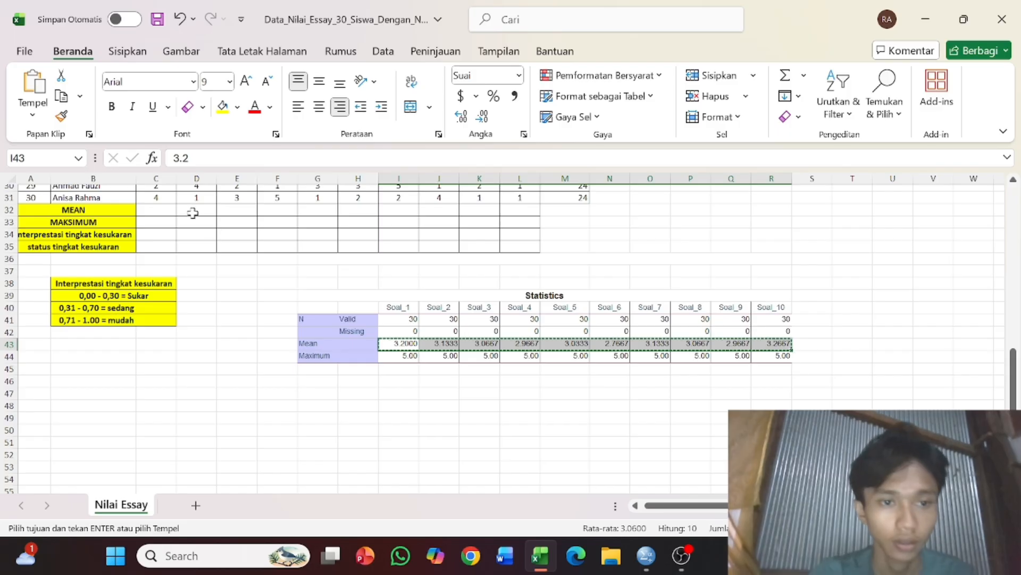
double_click(155, 209)
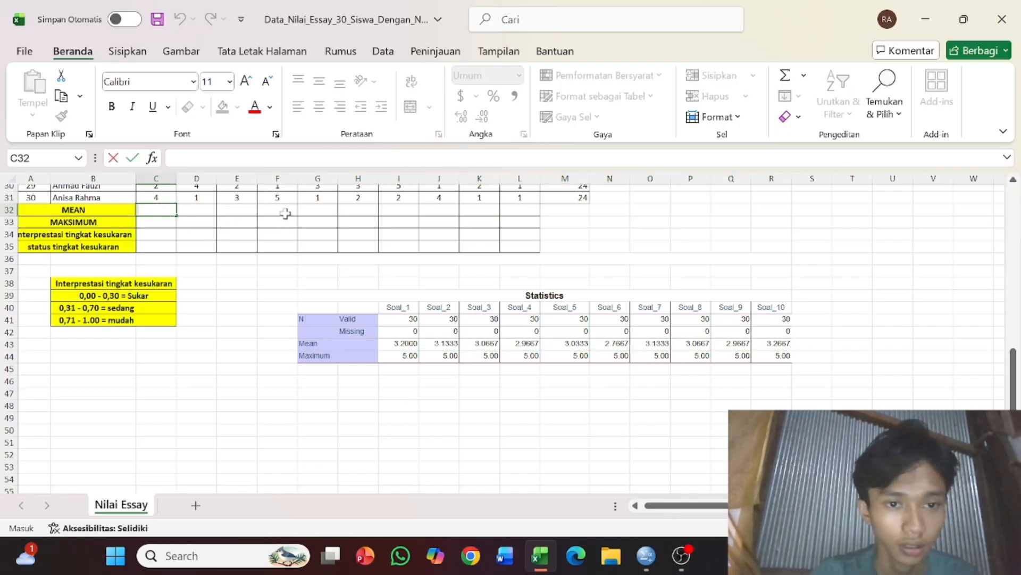
drag(232, 210, 157, 214)
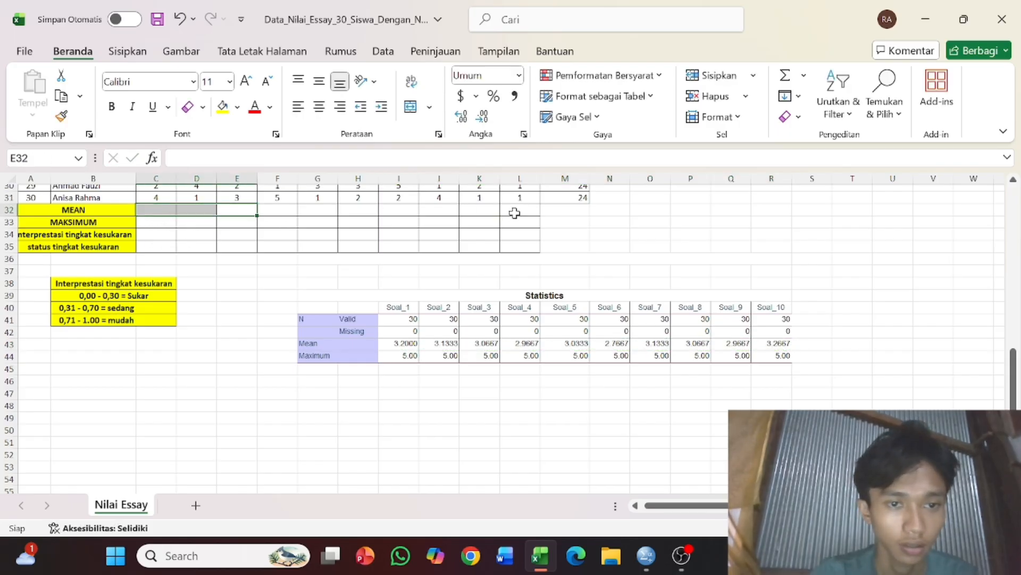
drag(529, 212, 162, 211)
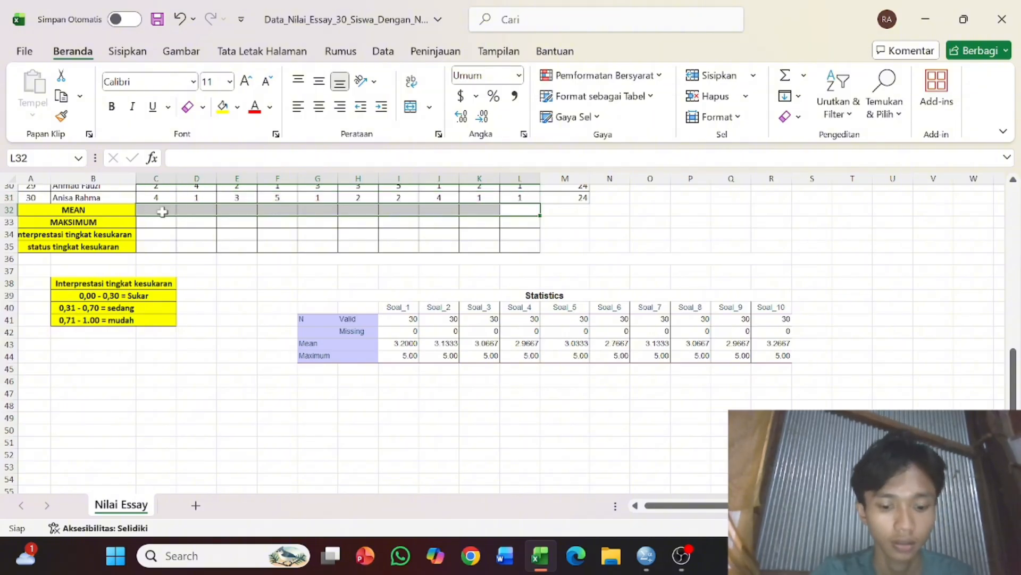
Copy the ten mean values from the pasted Statistics table into the MEAN row, C32:L32
drag(465, 355, 777, 345)
key(ctrl+c)
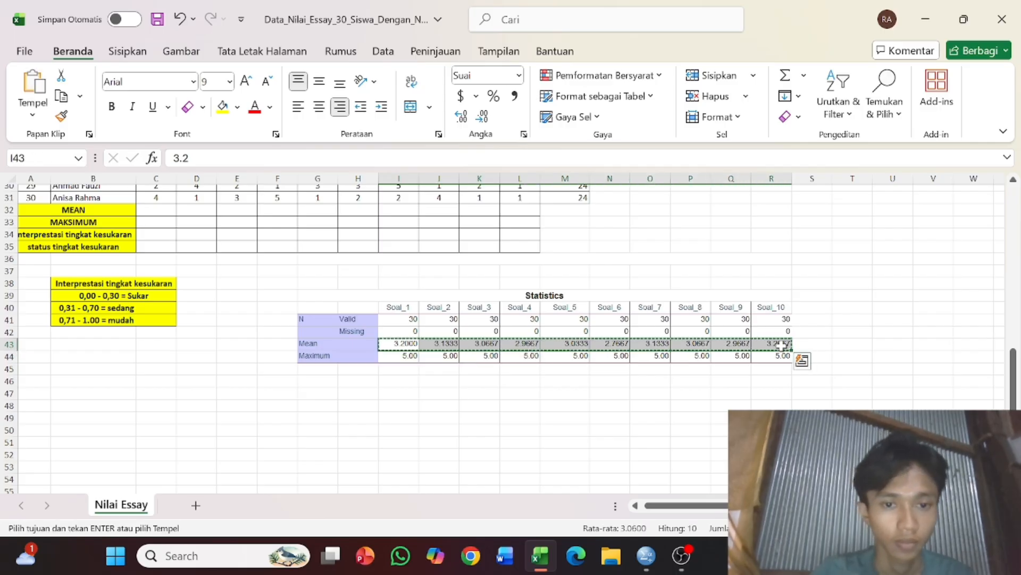
click(161, 207)
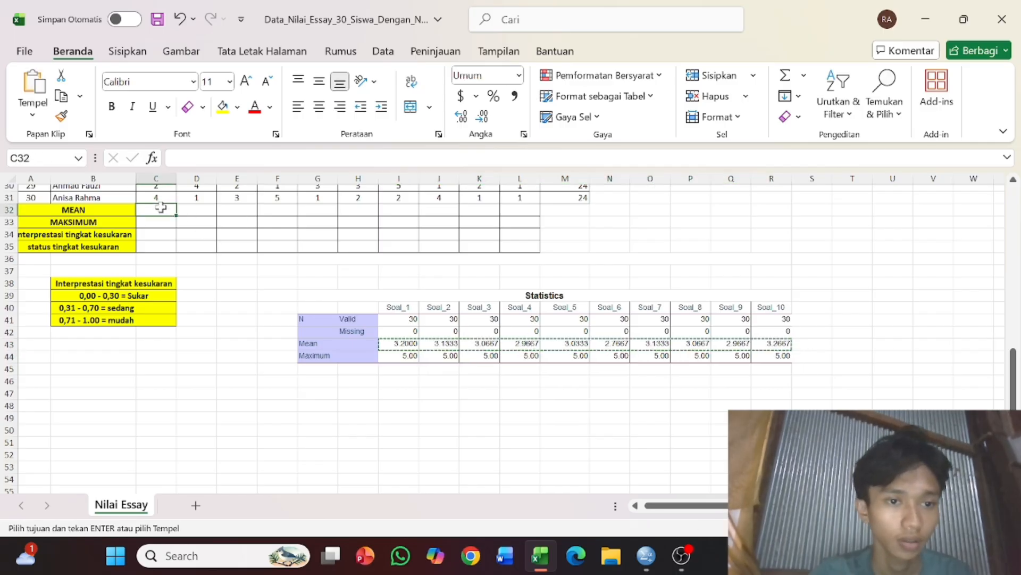
key(ctrl+v)
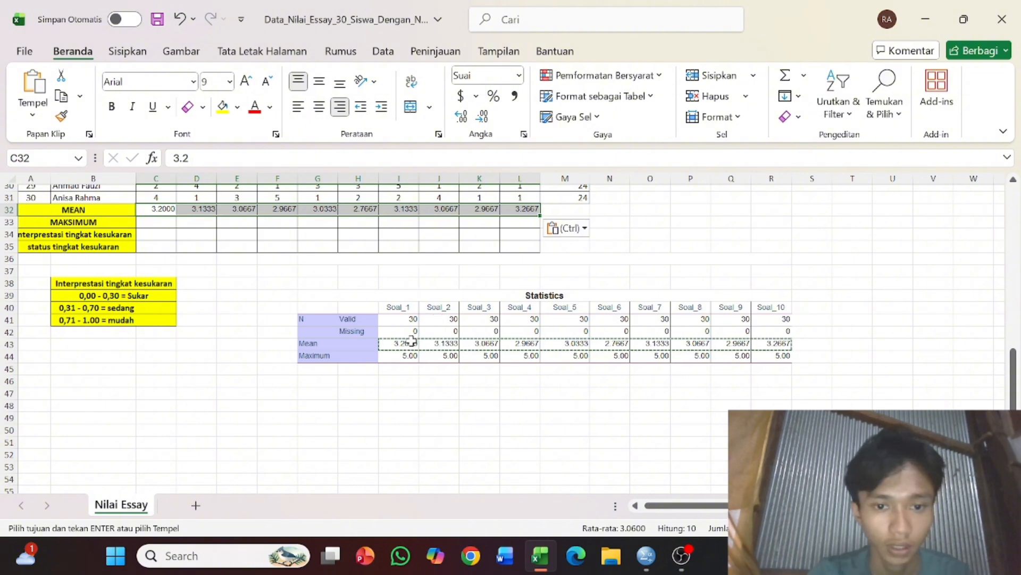
Copy the ten maximum values from the pasted Statistics table into the MAKSIMUM row, C33:L33
click(411, 354)
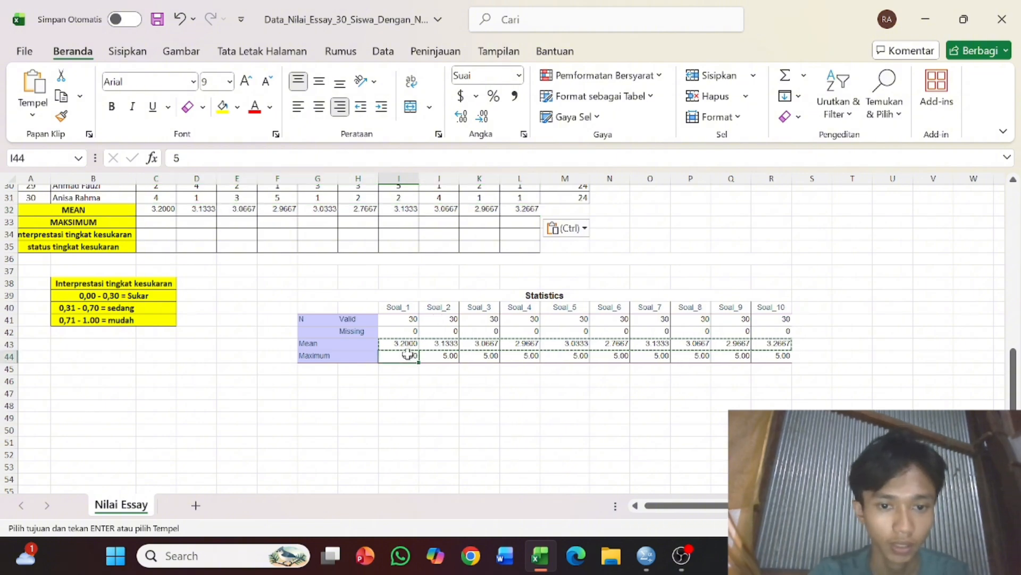
drag(408, 354, 780, 367)
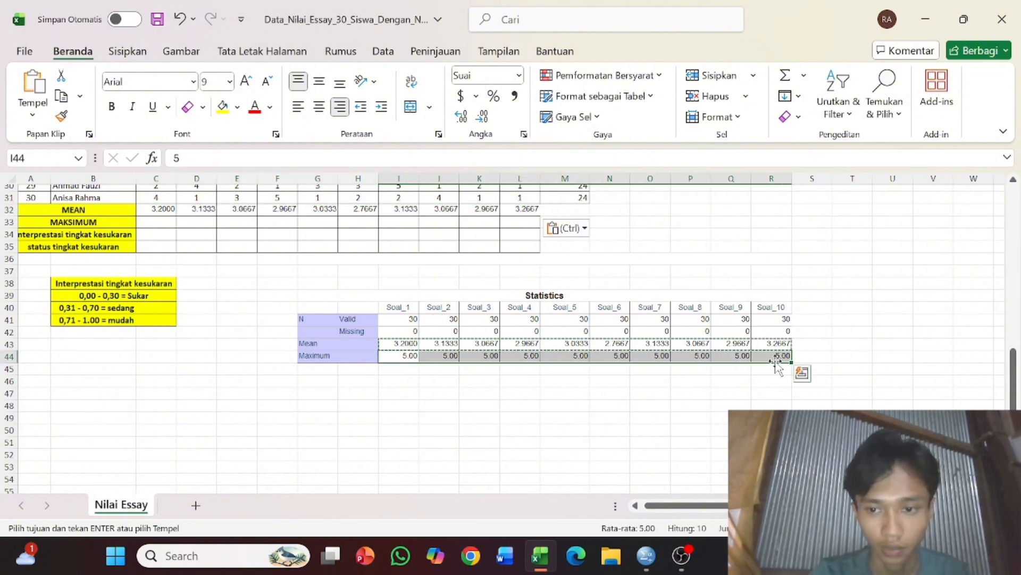
key(ctrl+c)
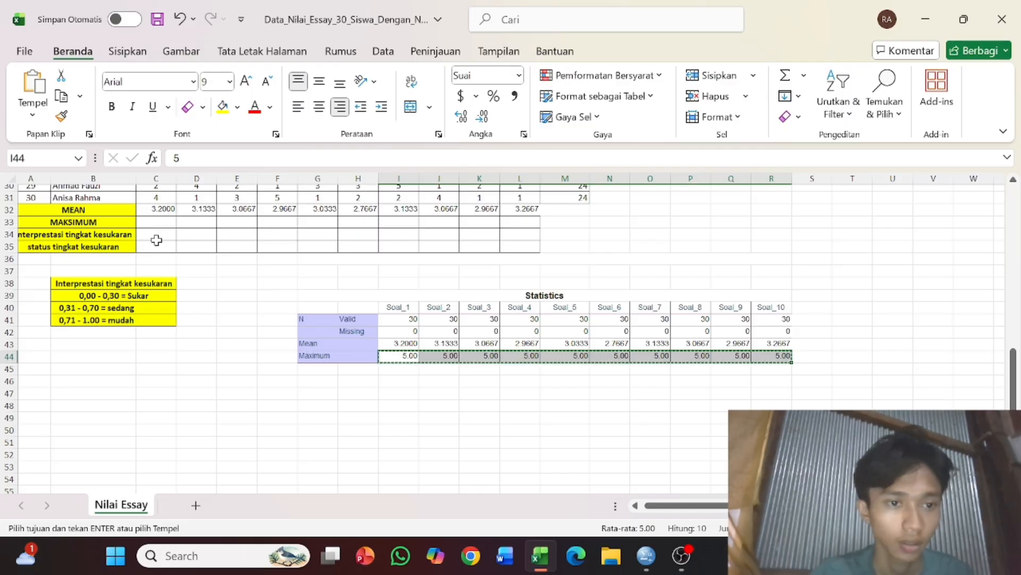
click(154, 221)
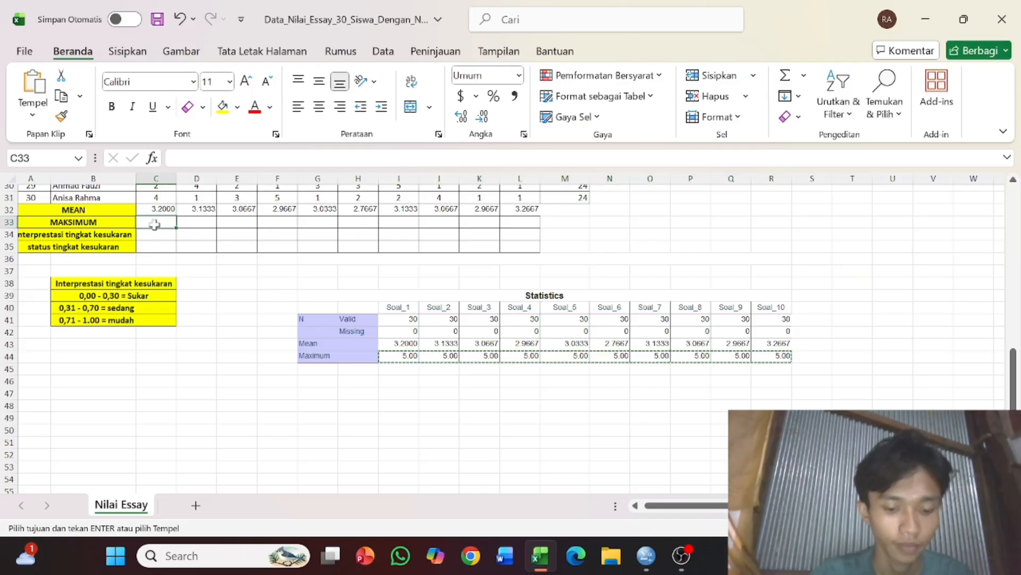
key(ctrl+v)
click(401, 270)
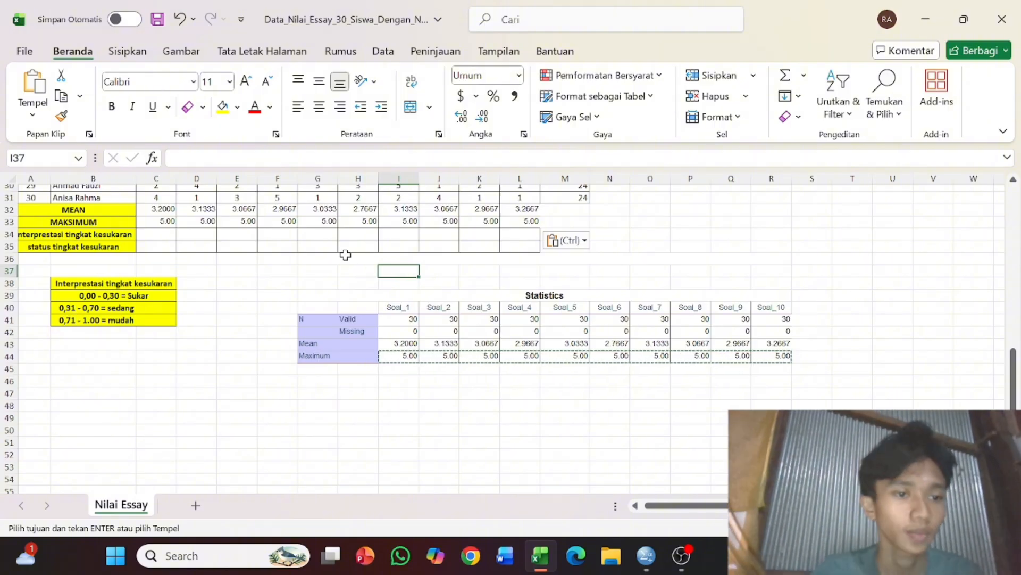
scroll(346, 255, up, 1)
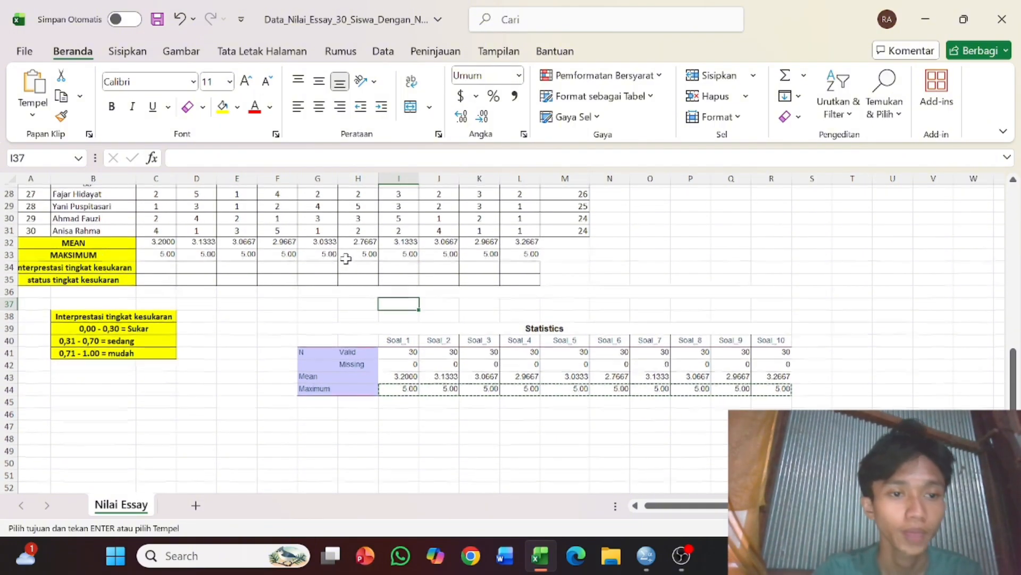
scroll(345, 259, up, 1)
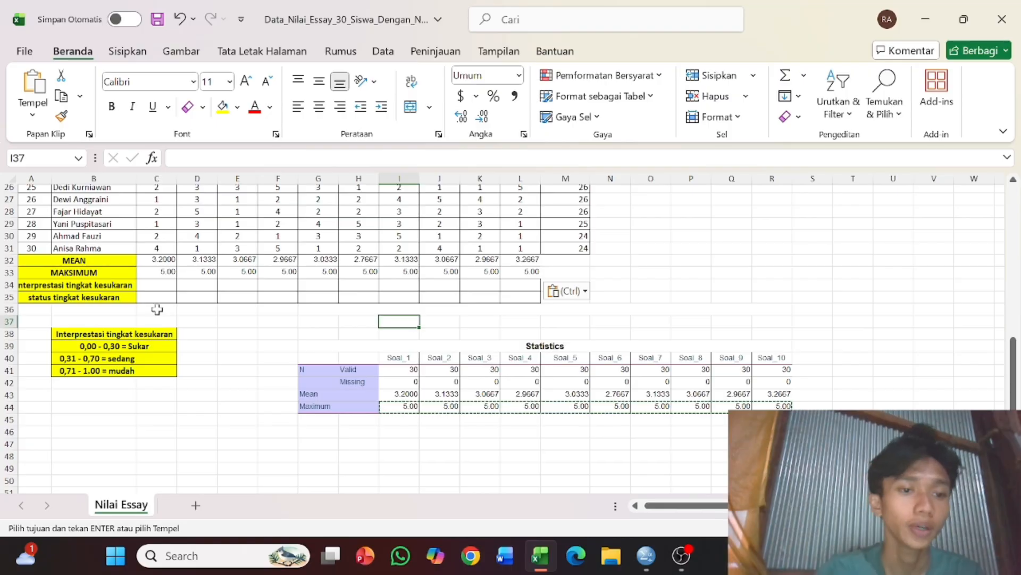
click(169, 283)
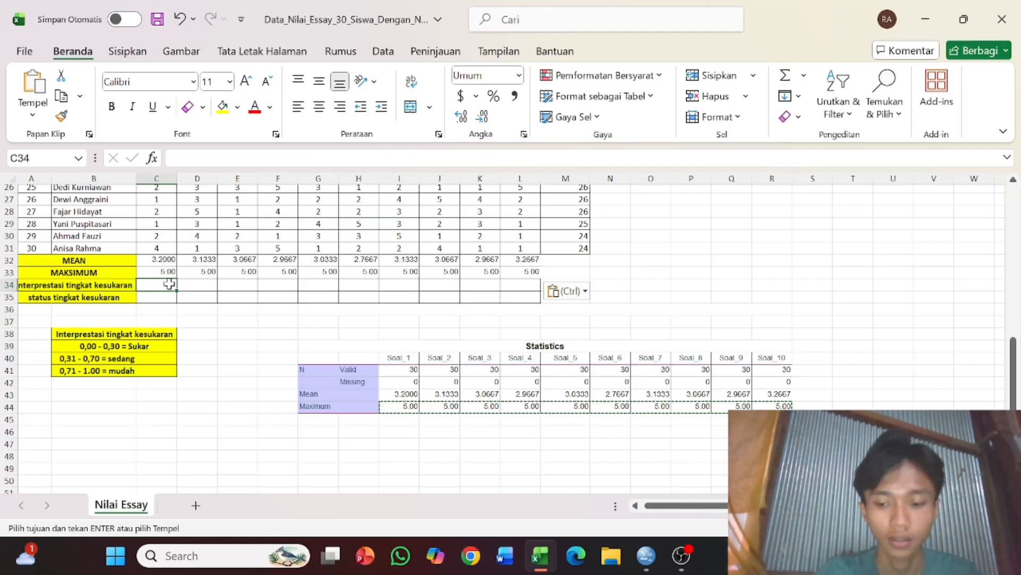
text(=)
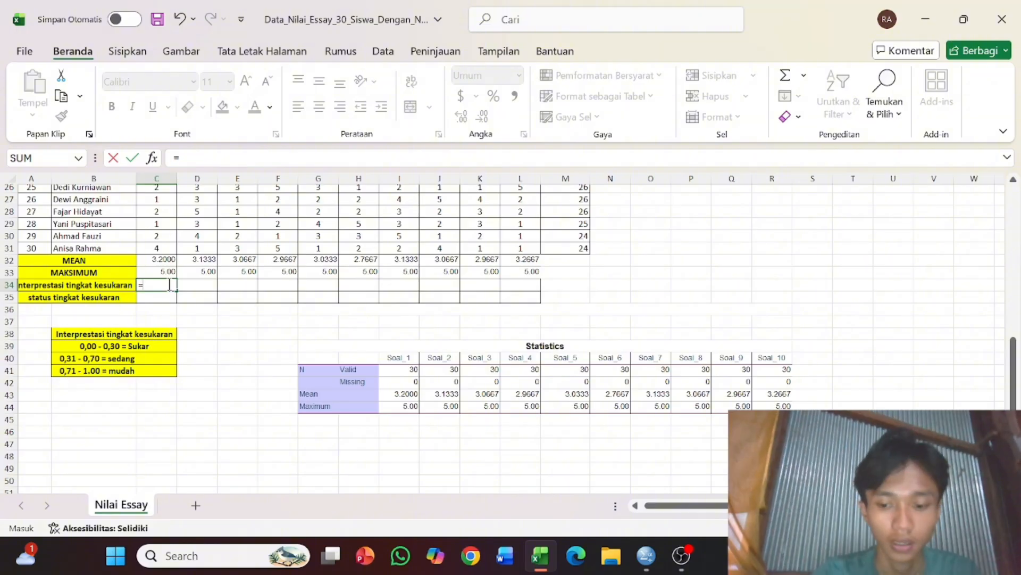
text(9)
click(166, 262)
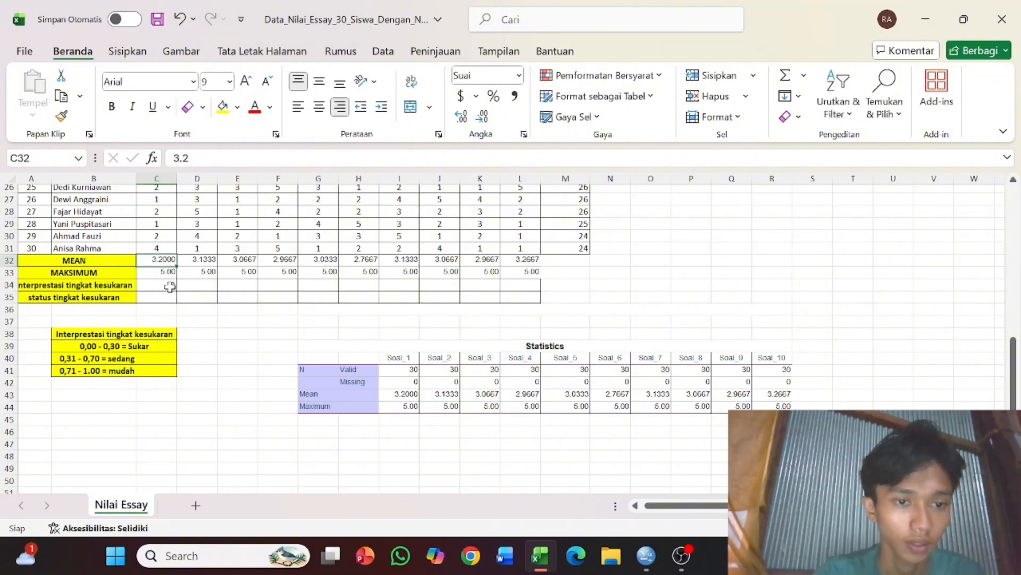
Enter the formula =(C32/C33) in C34 to calculate the first question's difficulty index from its mean and maximum
click(170, 287)
key(BackSpace)
text(=)
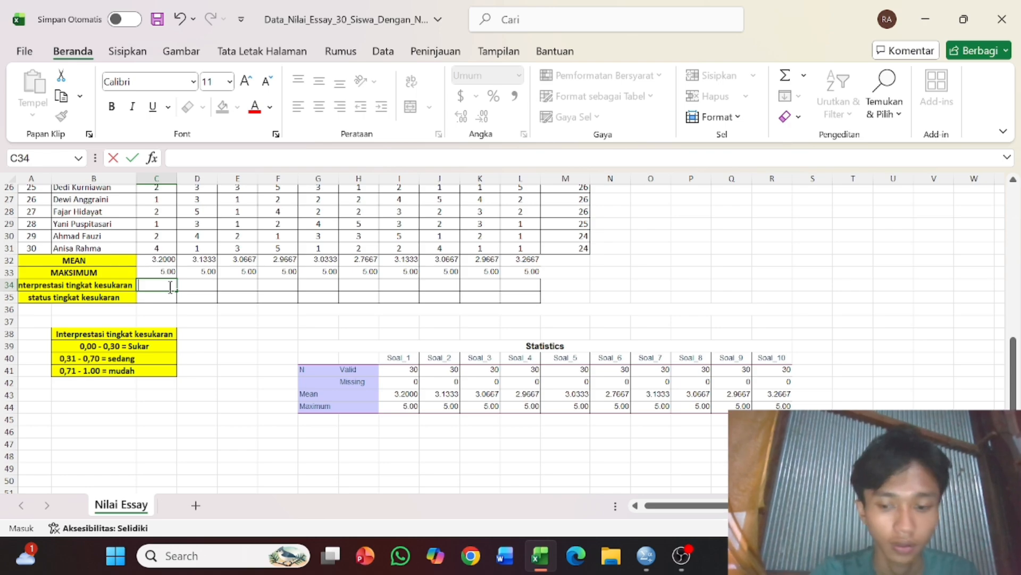
text(()
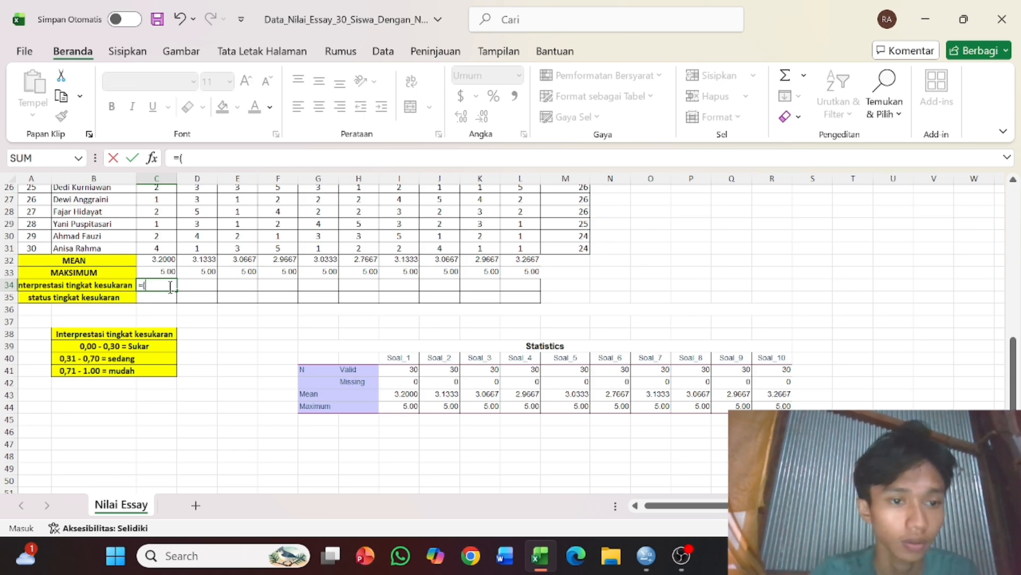
click(166, 260)
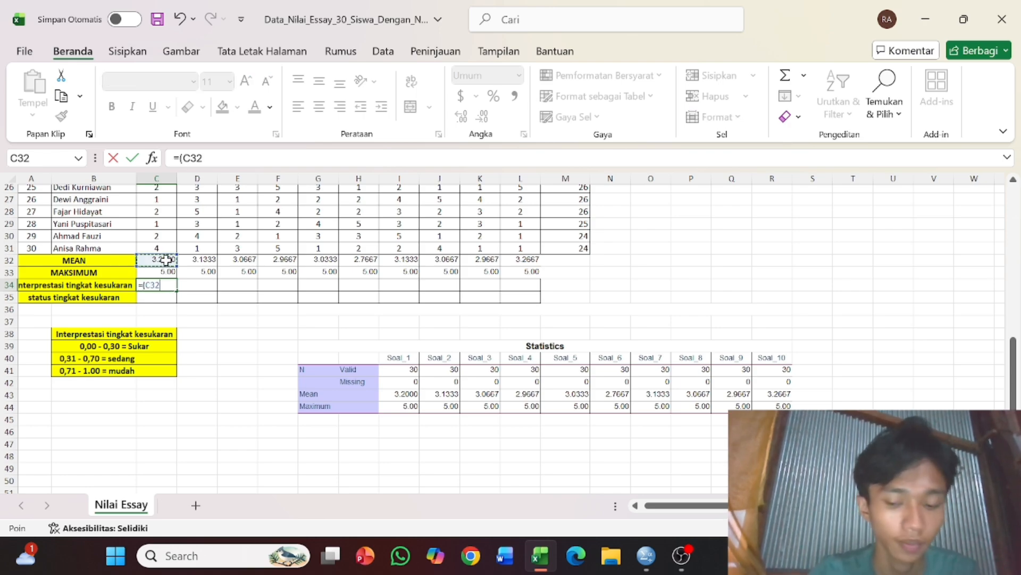
text(/)
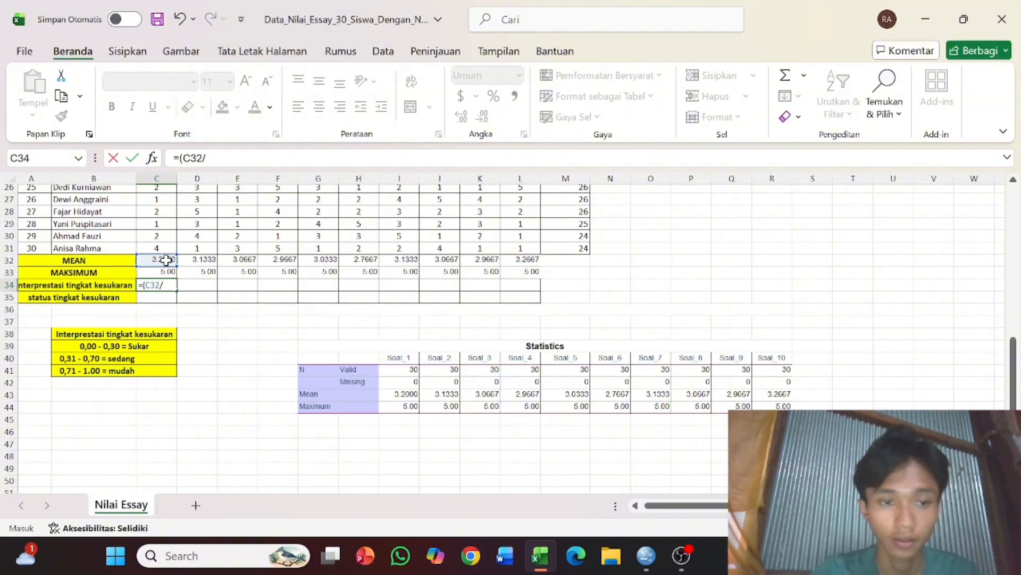
click(167, 271)
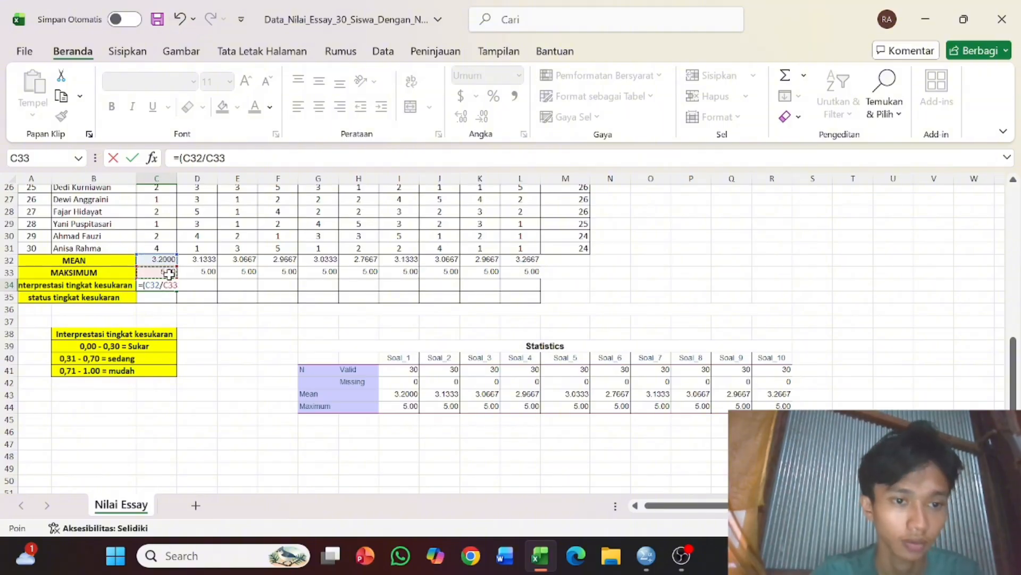
text())
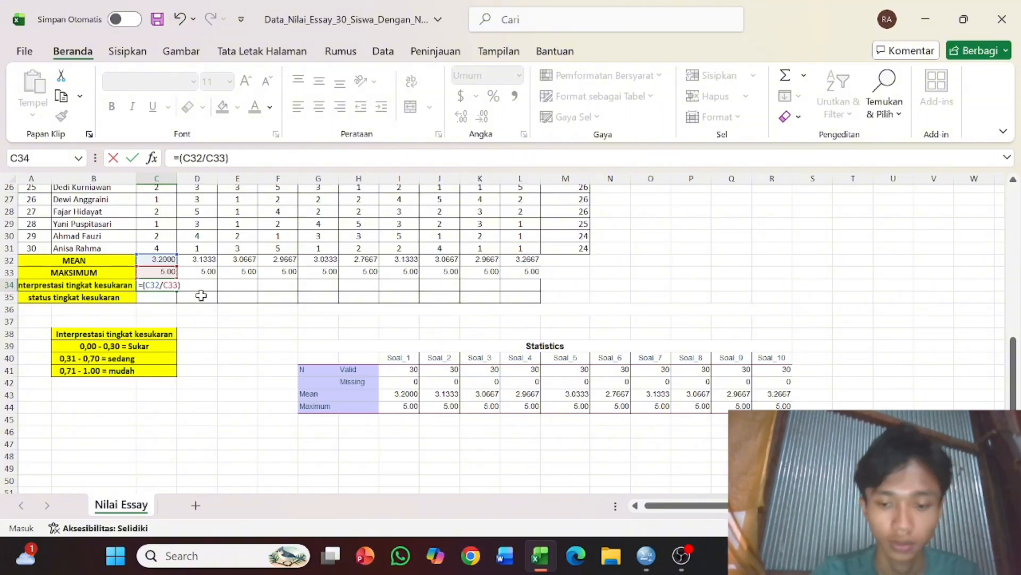
key(Return)
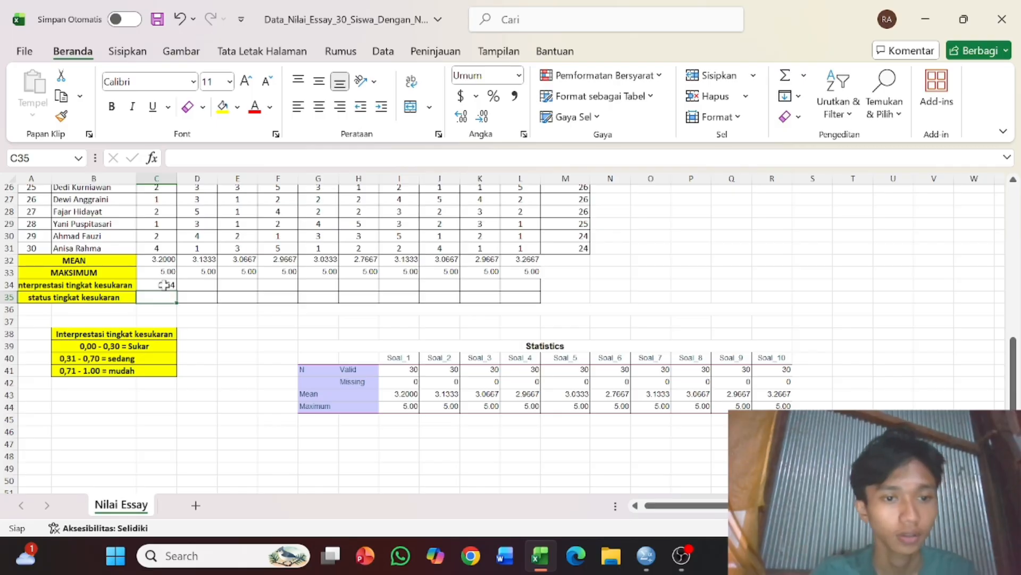
Fill the difficulty index formula from C34 across to L34 for the remaining nine questions
mouse_move(161, 288)
mouse_down()
mouse_move(278, 299)
mouse_move(159, 280)
mouse_up()
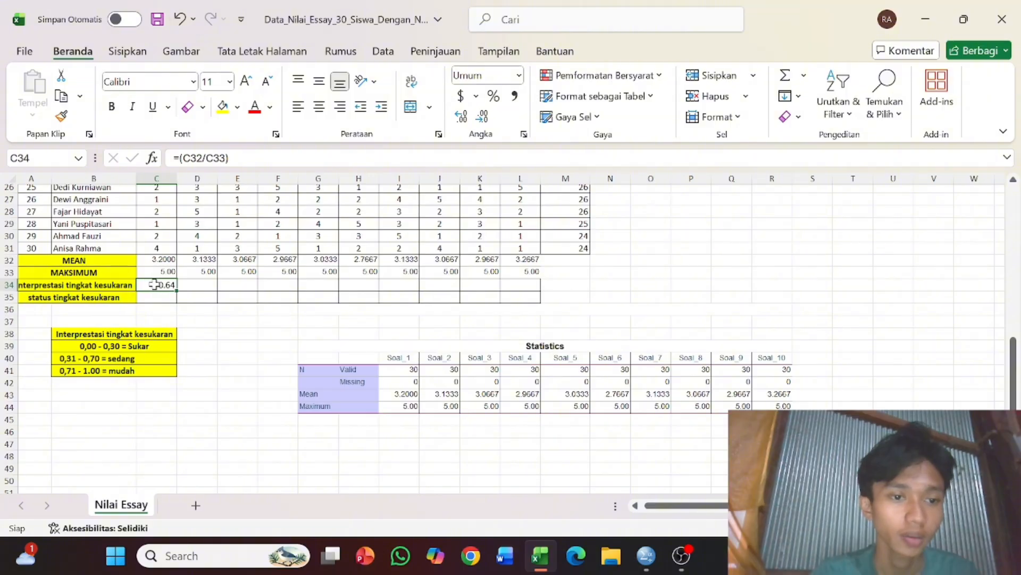
drag(154, 285, 513, 282)
click(798, 95)
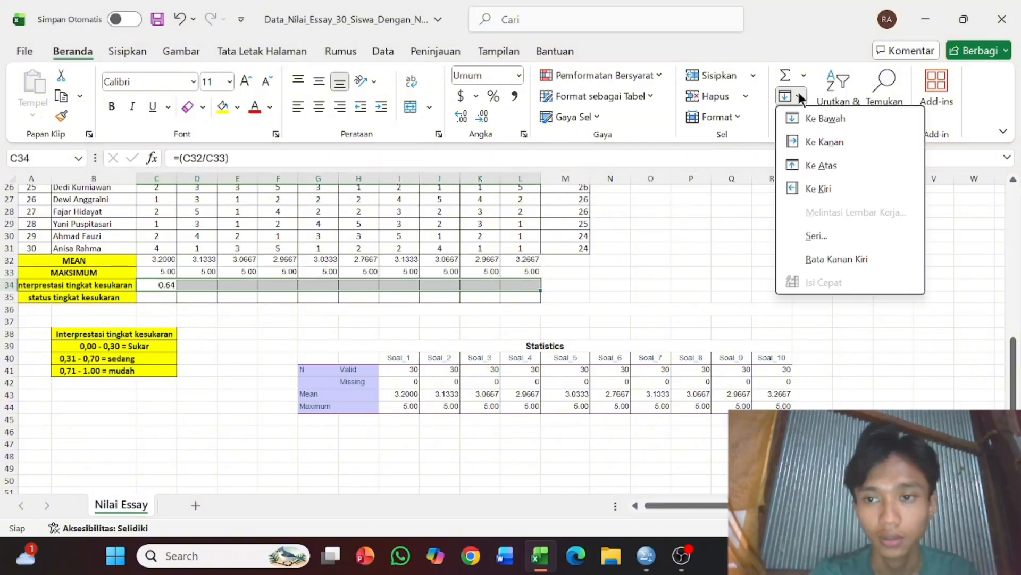
click(809, 141)
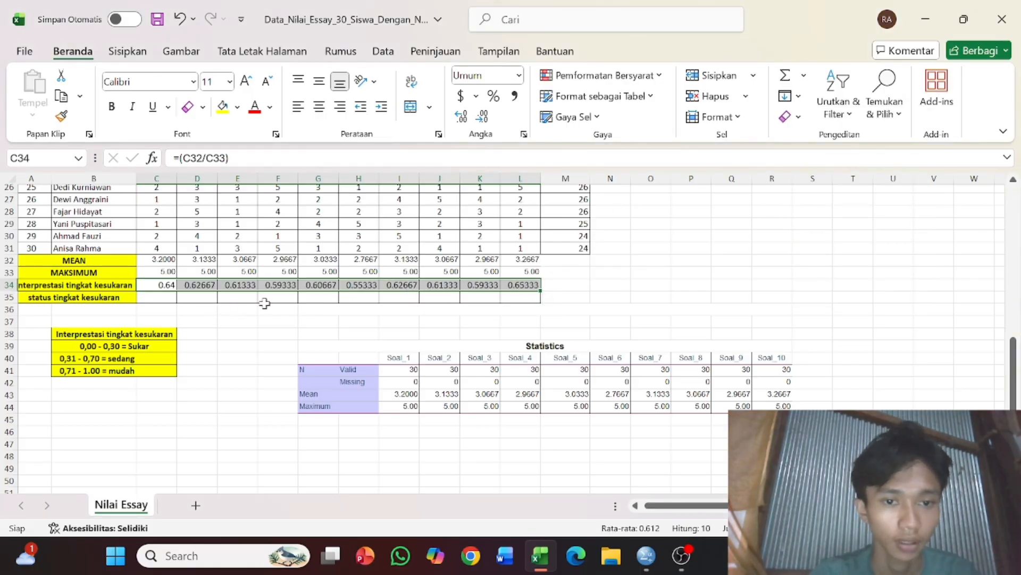
Compare the indices with the difficulty criteria and enter SEDANG as the difficulty status in C35, D35 and E35
click(159, 300)
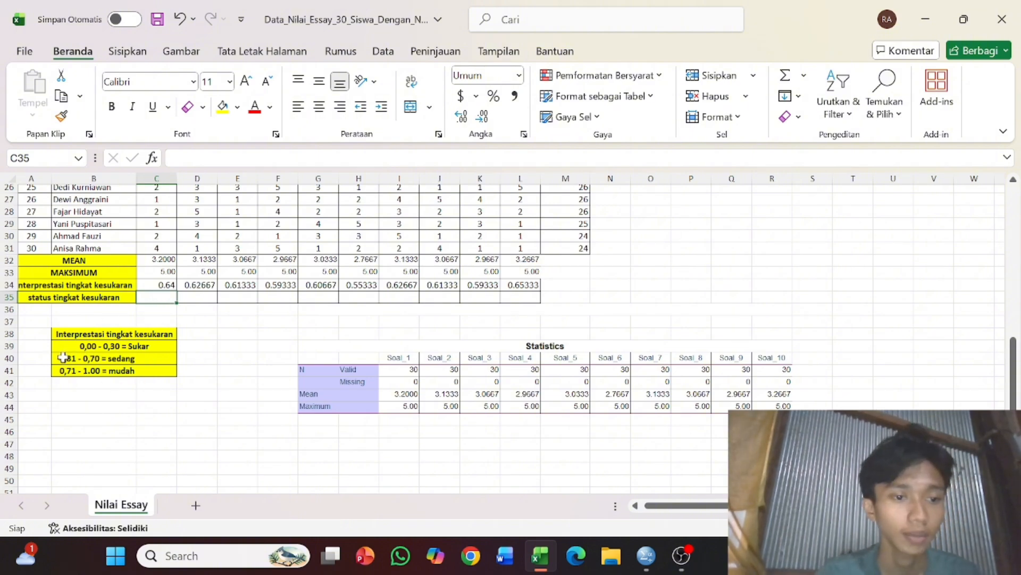
drag(42, 357, 192, 350)
click(193, 350)
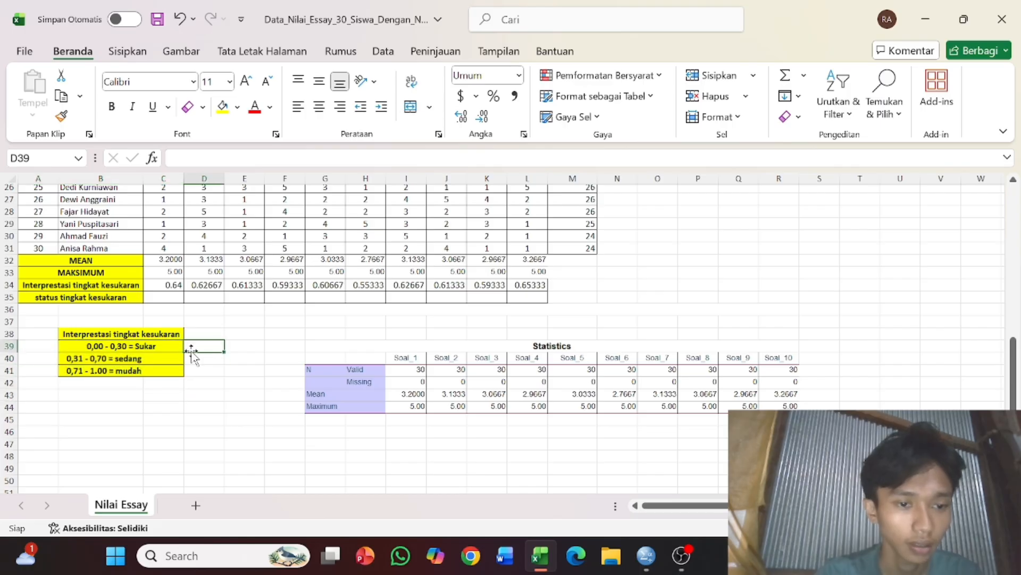
click(167, 296)
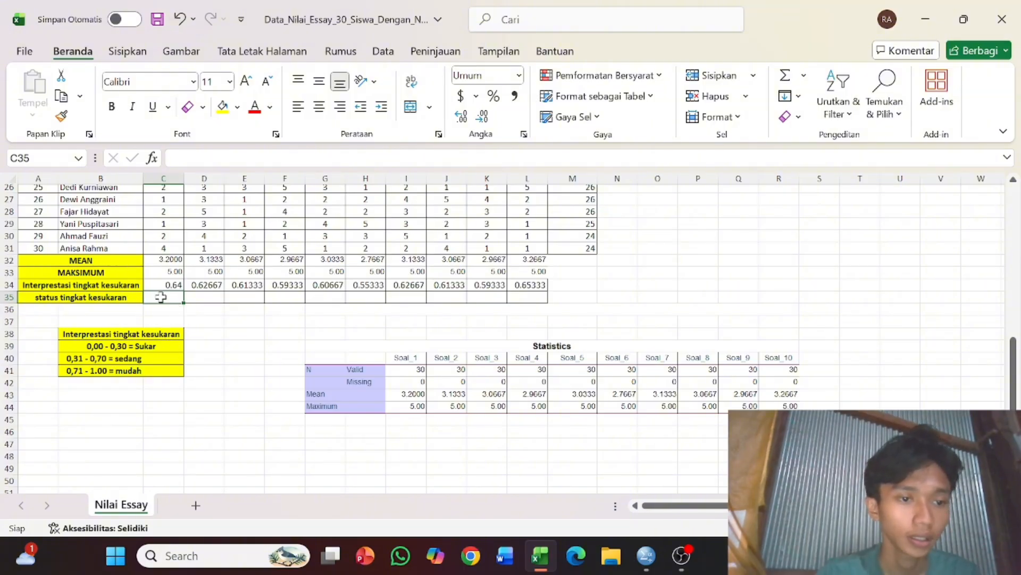
text(SE)
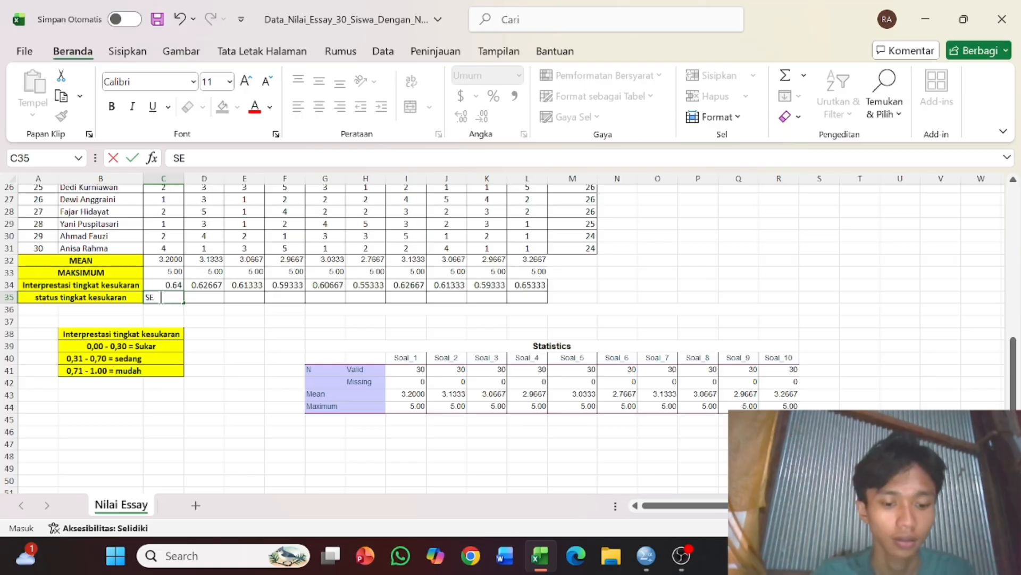
text(DANG)
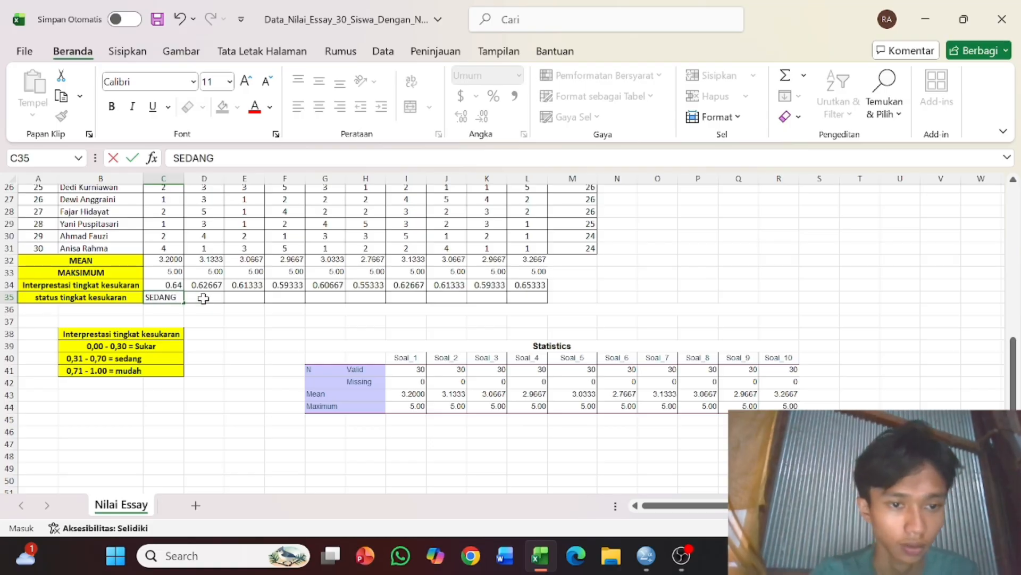
click(203, 298)
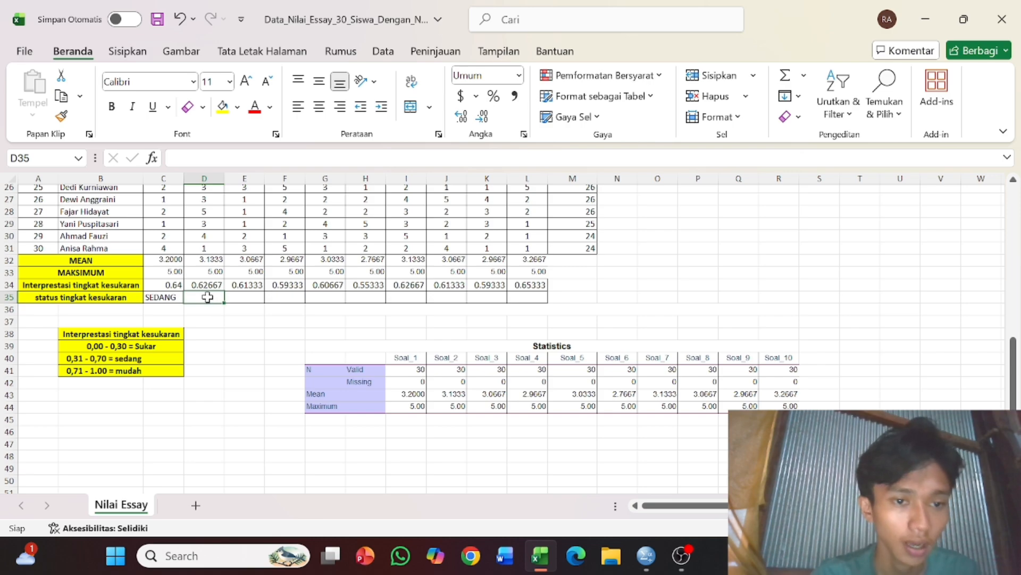
text(SEDANG)
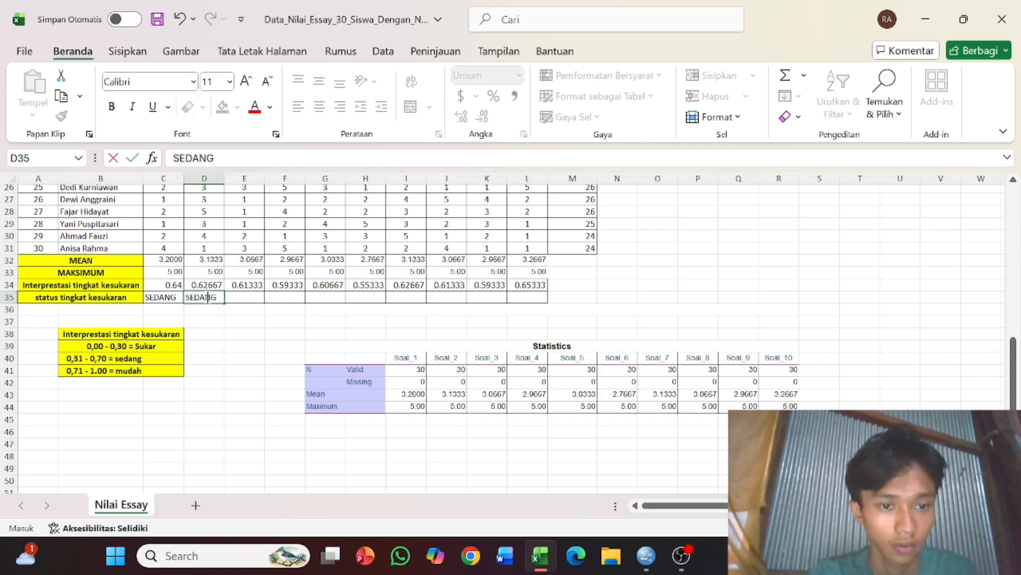
key(Tab)
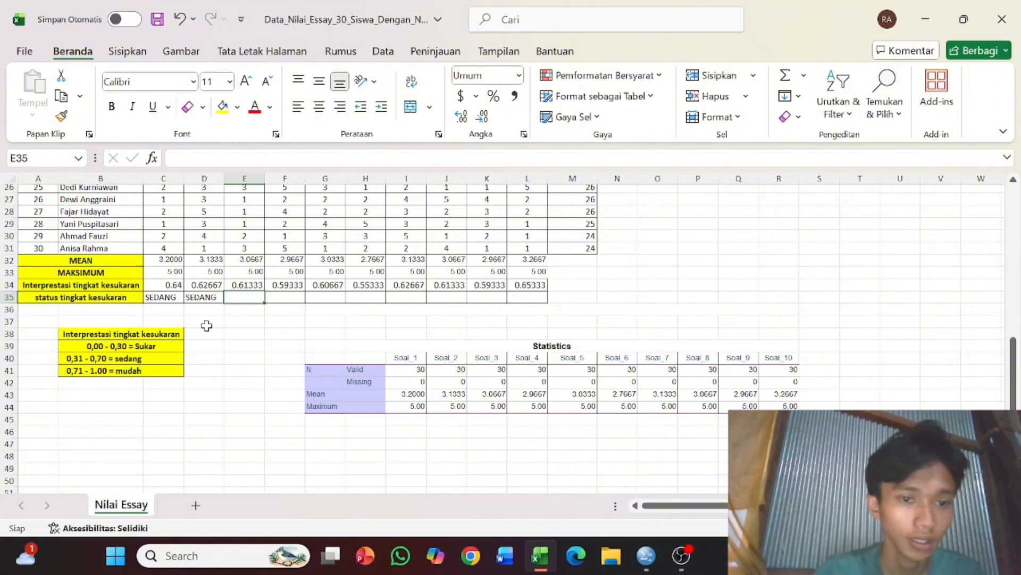
text(SEDANG)
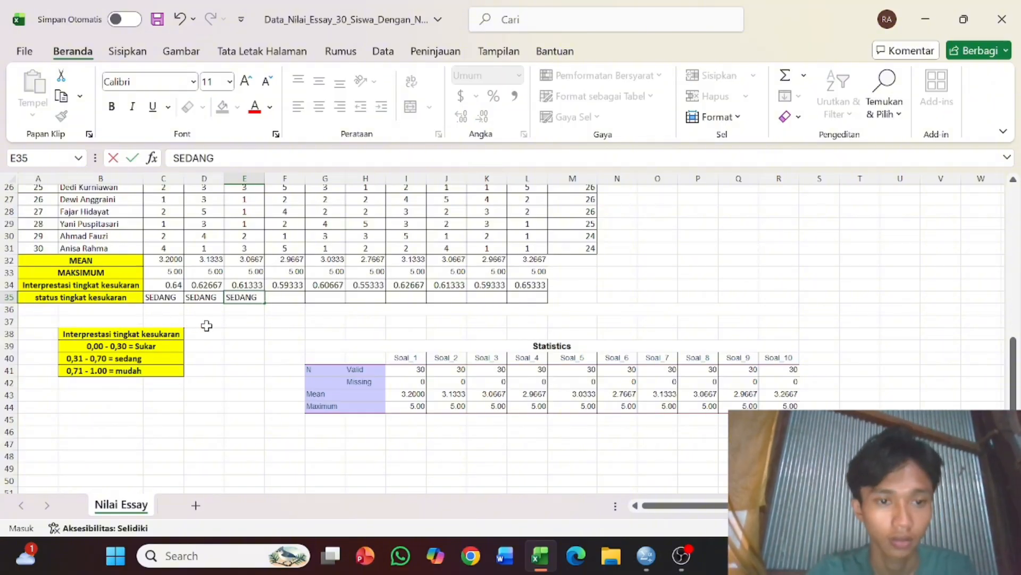
Enter SEDANG as the difficulty status for the fourth, fifth and sixth questions in F35, G35 and H35
click(296, 297)
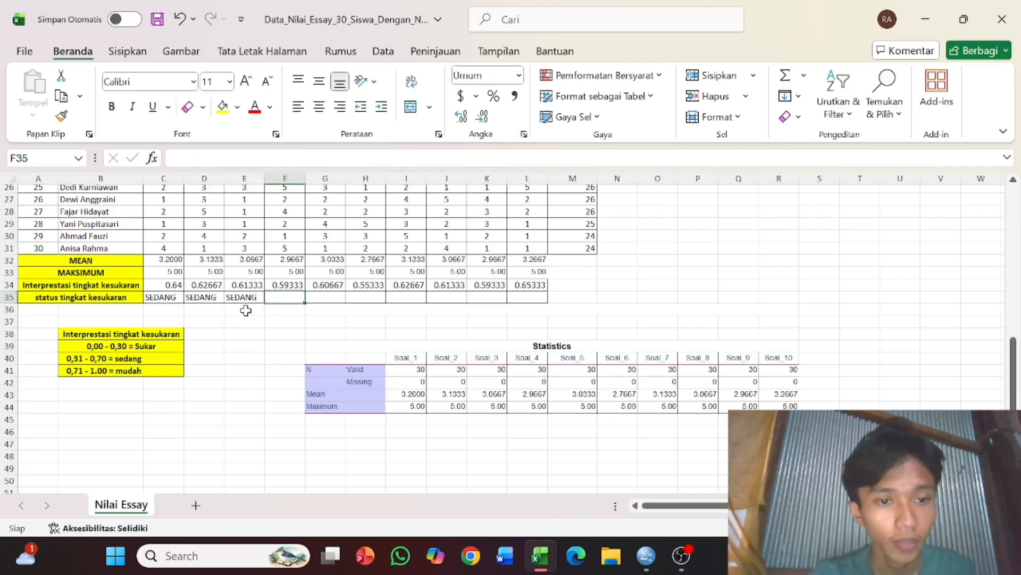
double_click(281, 297)
text(SEDANG)
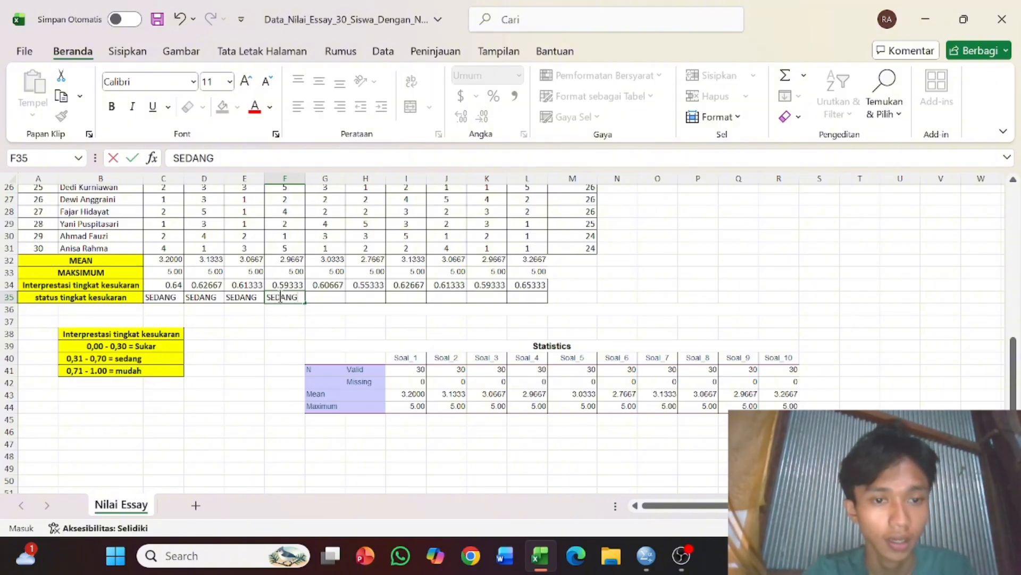
click(337, 295)
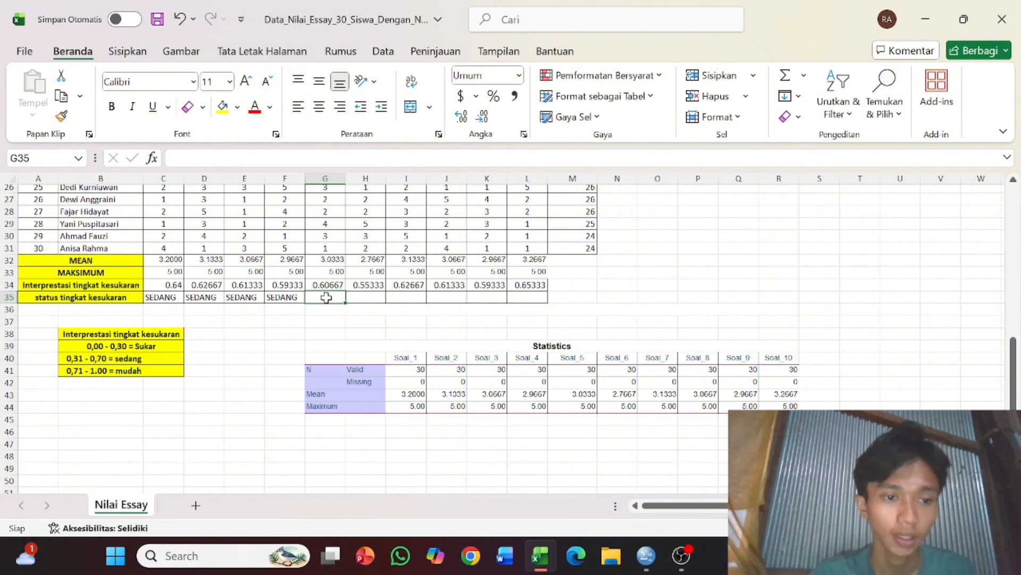
text(SEDANG)
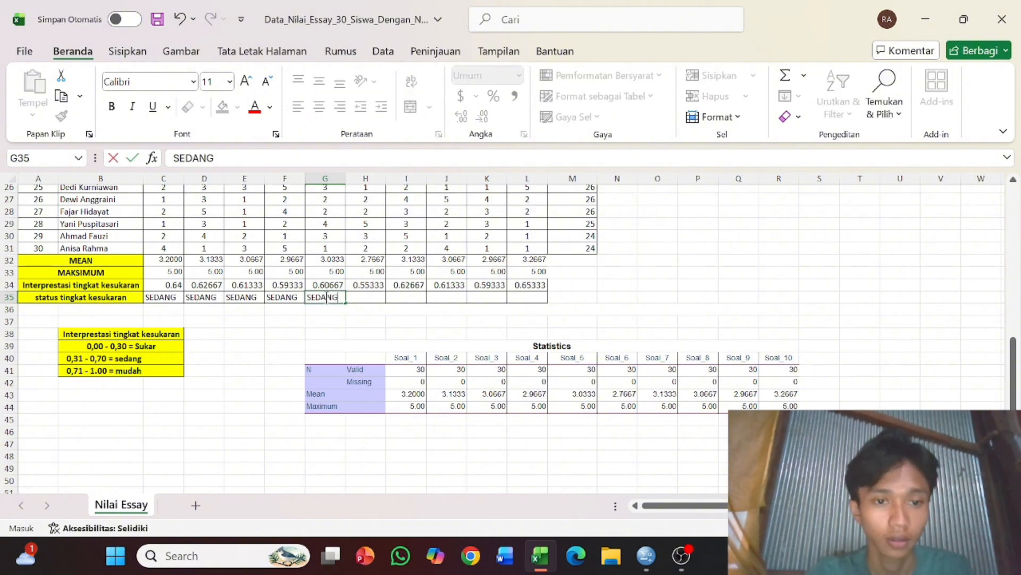
key(Tab)
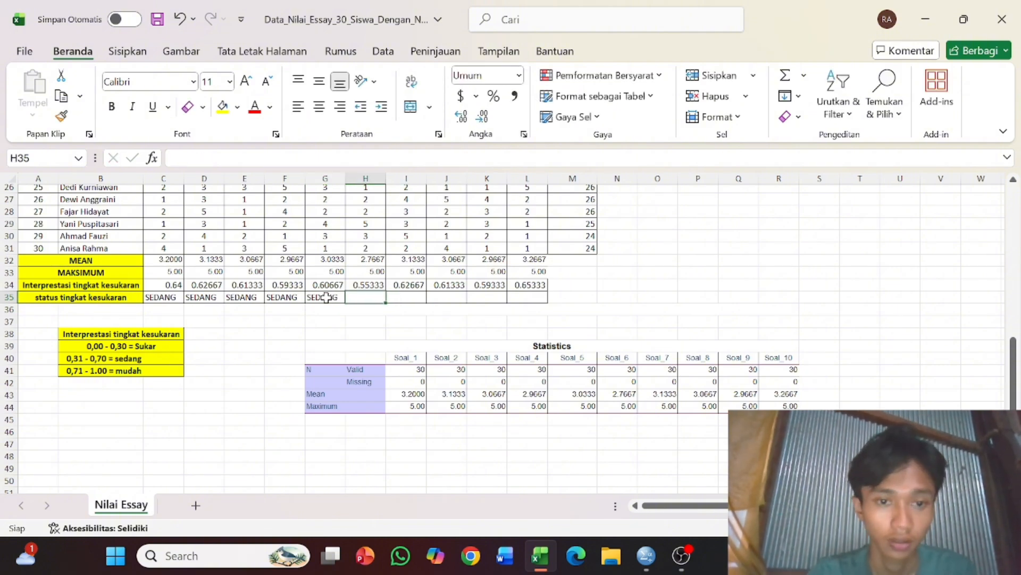
text(SEDANG)
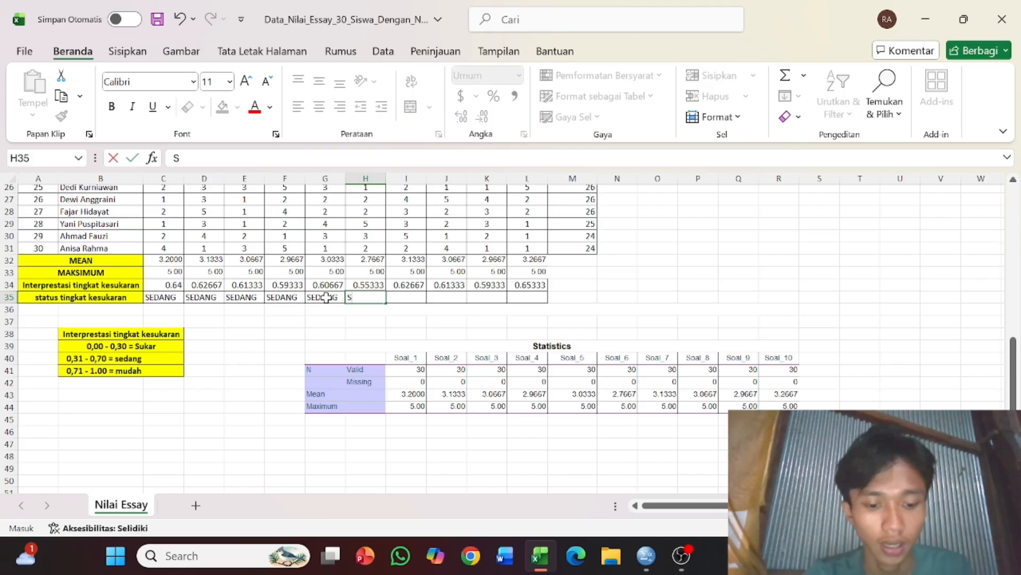
Enter SEDANG as the difficulty status for the last four questions in I35, J35, K35 and L35
click(419, 297)
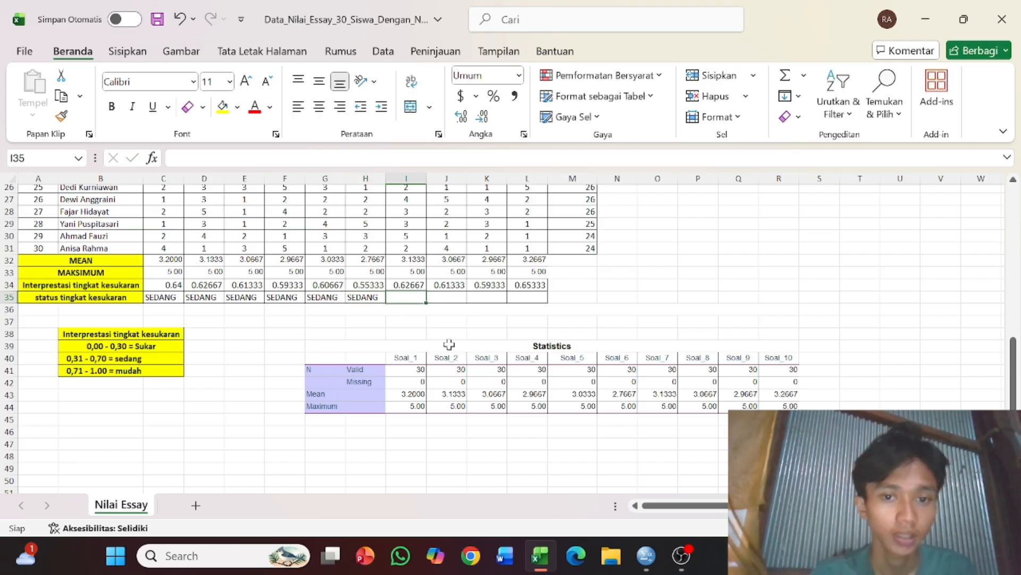
text(SEDANG)
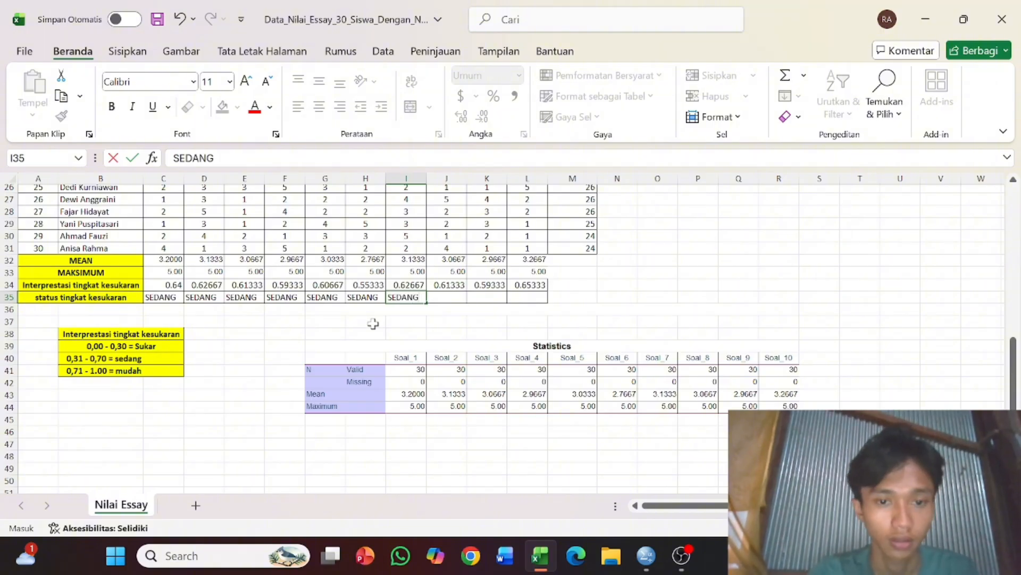
click(446, 297)
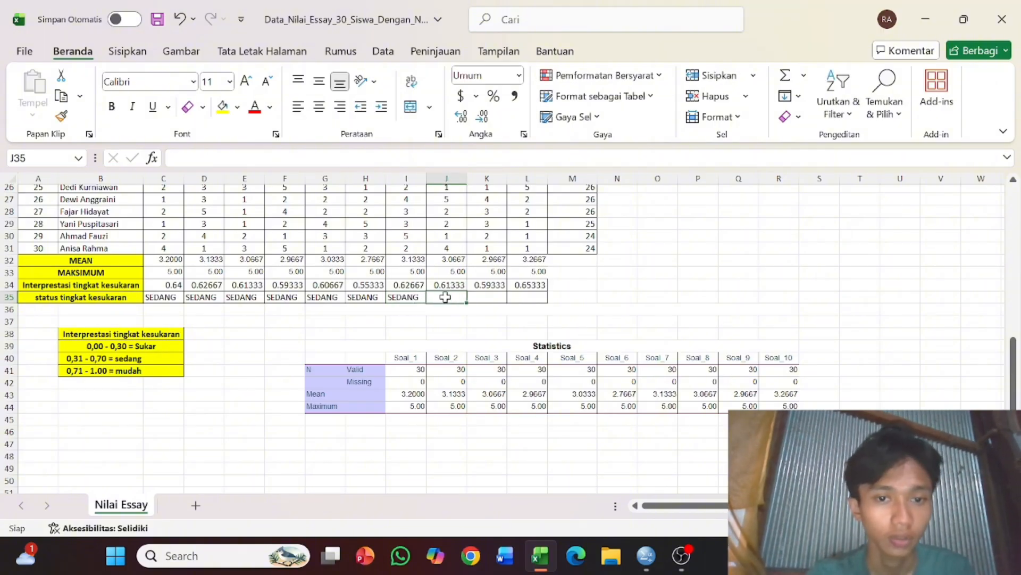
text(SEDANG)
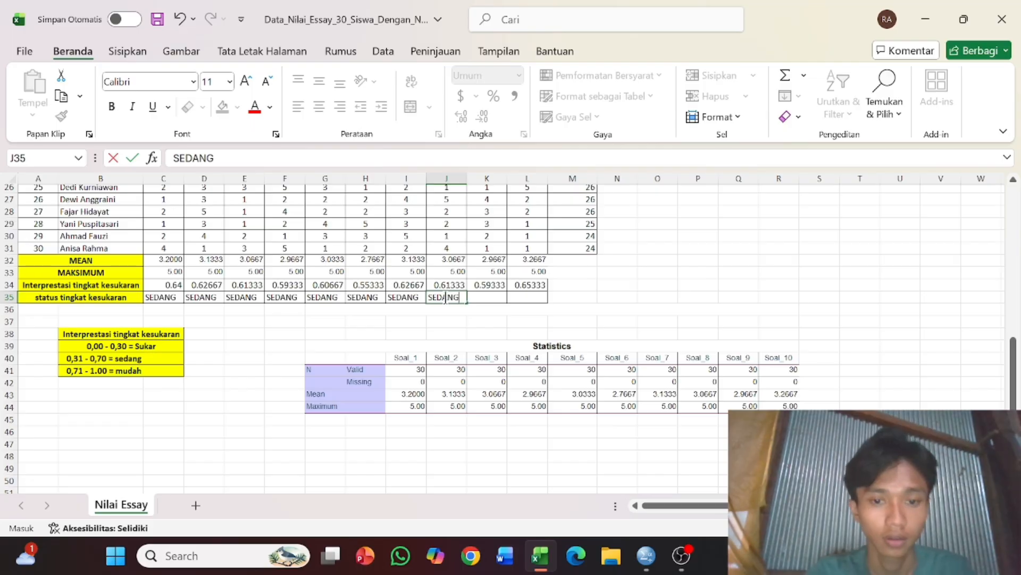
key(Tab)
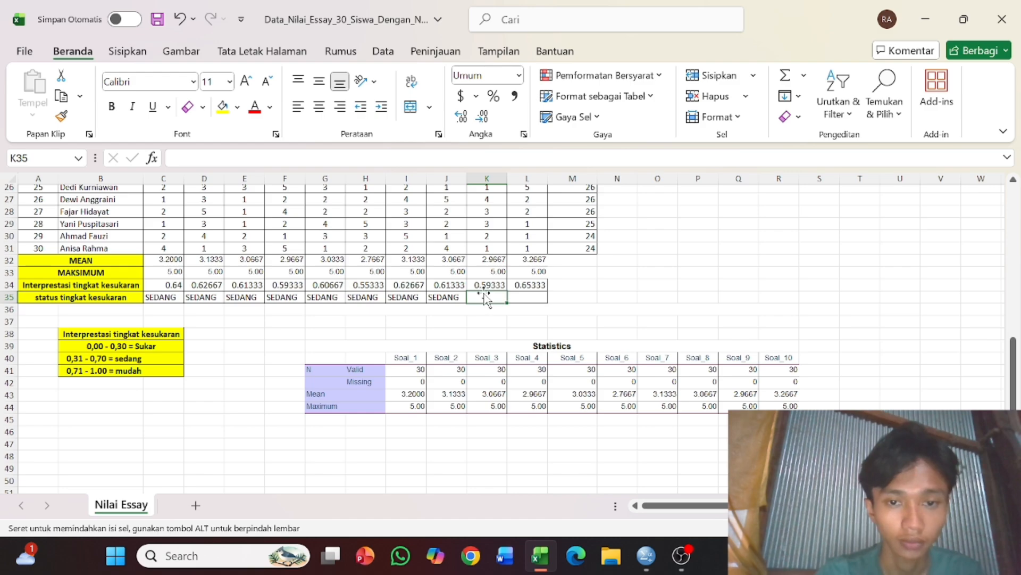
text(SEDANG)
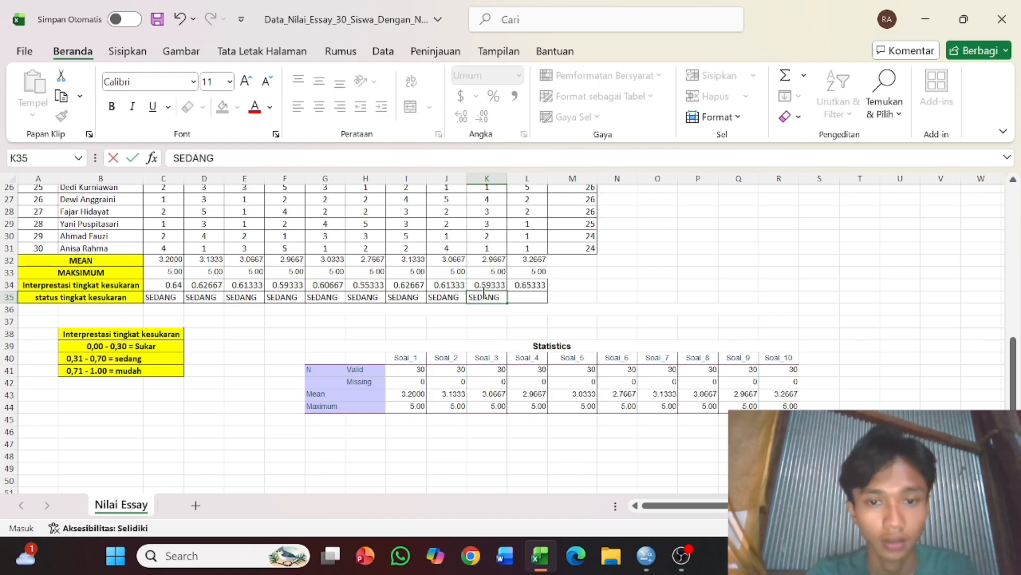
key(Tab)
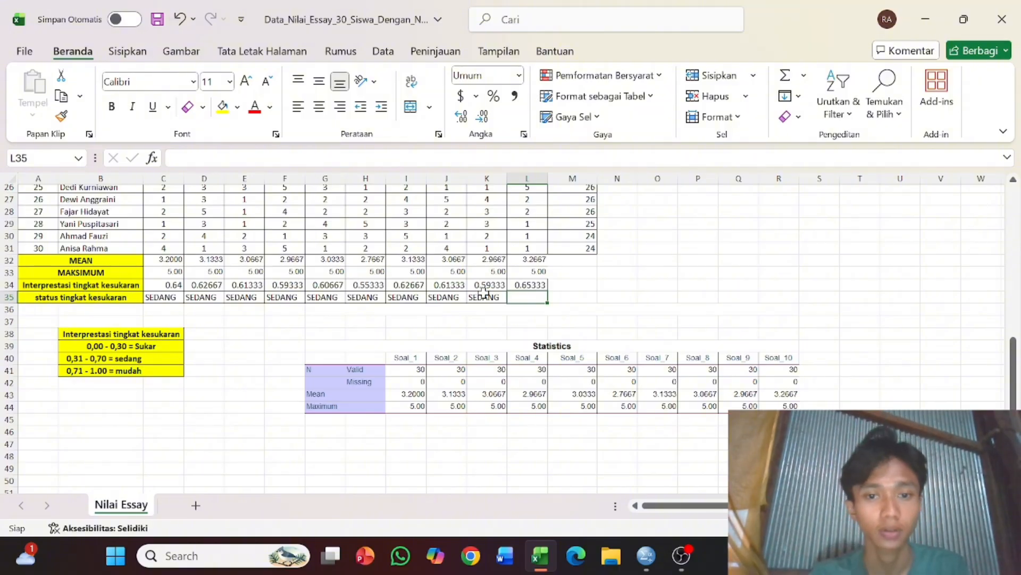
text(SEDANG)
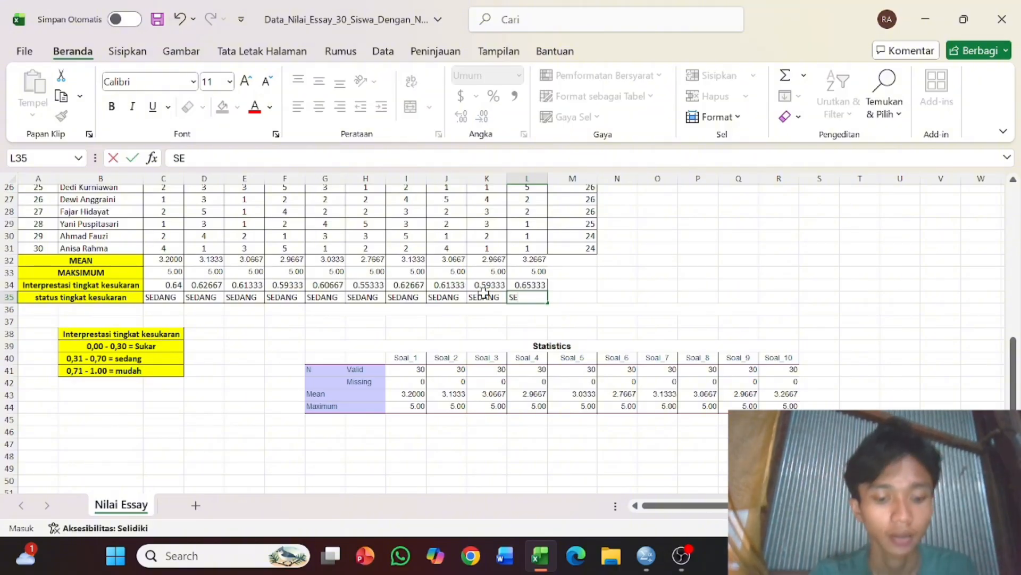
click(573, 287)
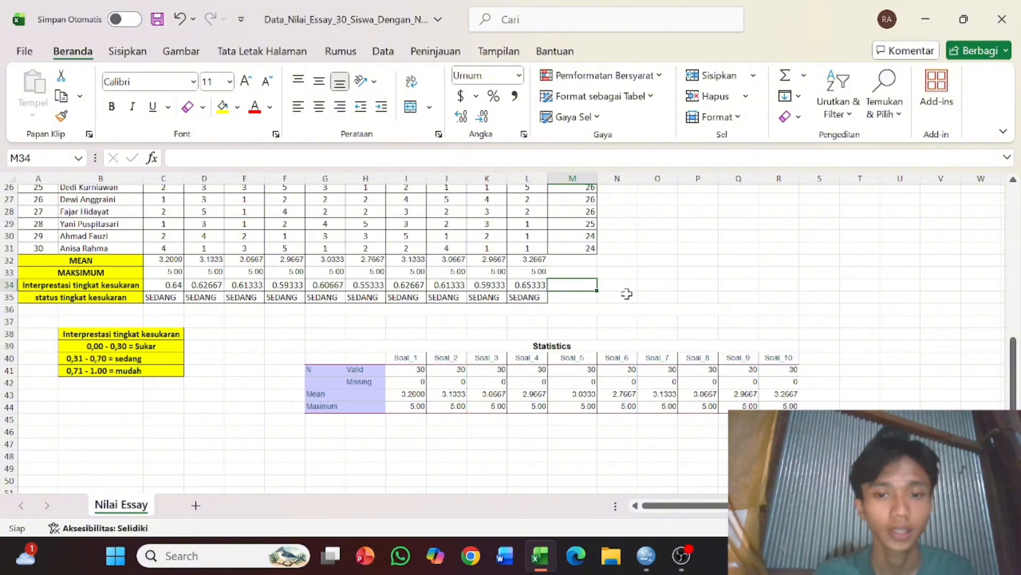
Review the score table together with the completed difficulty index and status rows for all ten questions
scroll(625, 292, up, 2)
scroll(626, 294, up, 1)
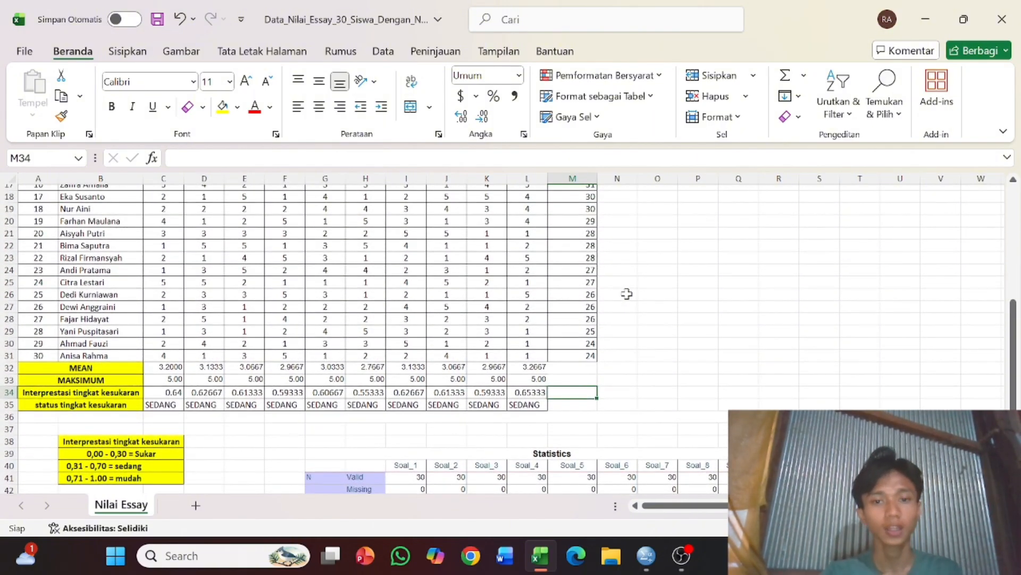
scroll(627, 294, up, 2)
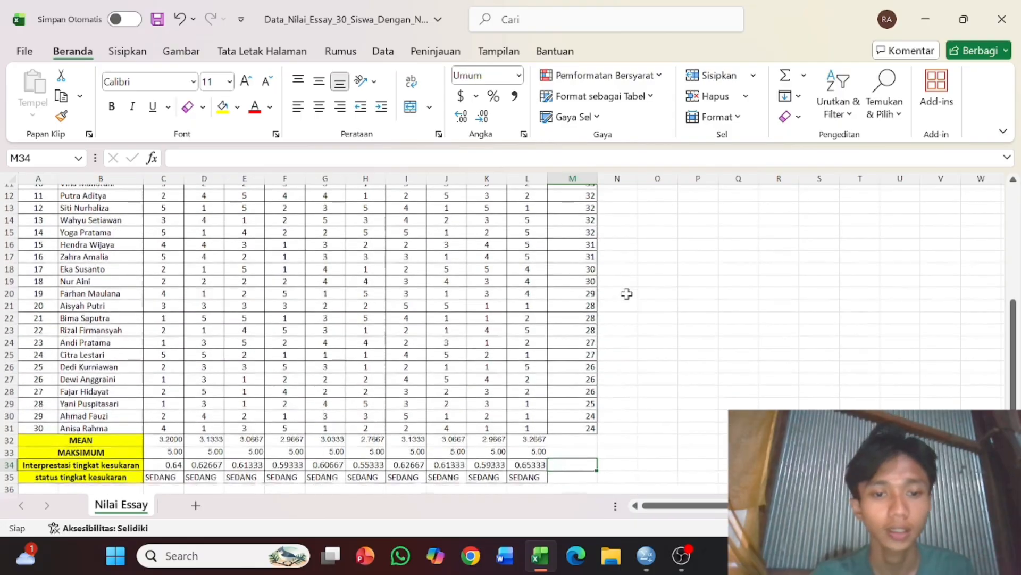
scroll(627, 294, down, 3)
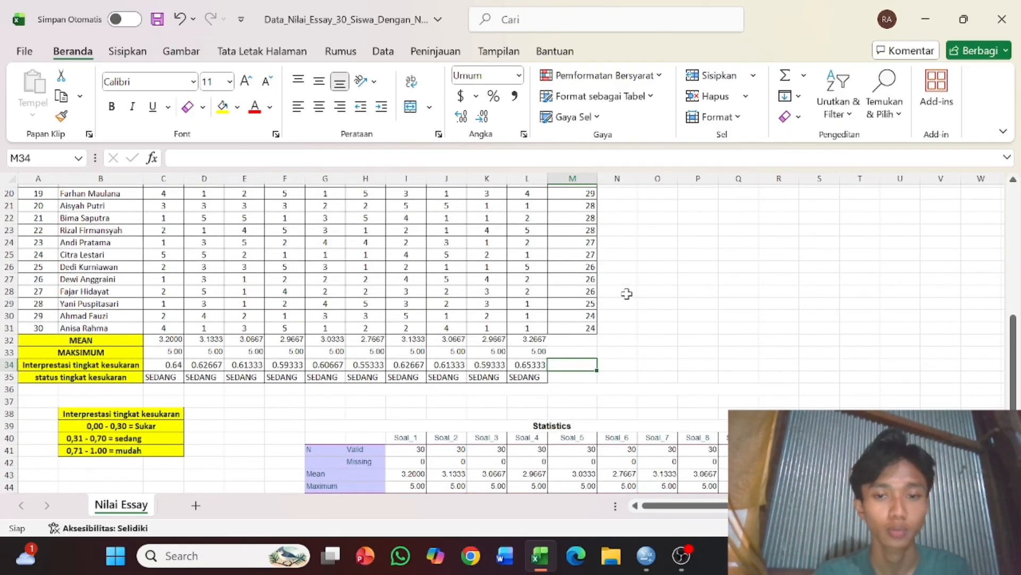
scroll(627, 293, up, 2)
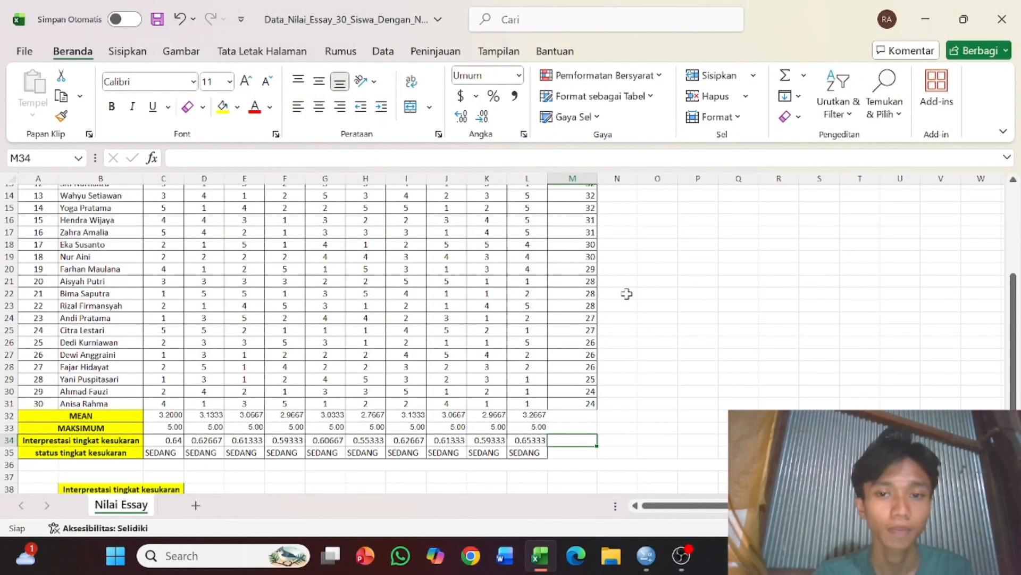
scroll(626, 294, up, 2)
Examine the discrimination worksheet's score table, the empty rata-rata atas, rata-rata bawah and daya pembeda rows, the criteria table and the formula
scroll(626, 293, down, 2)
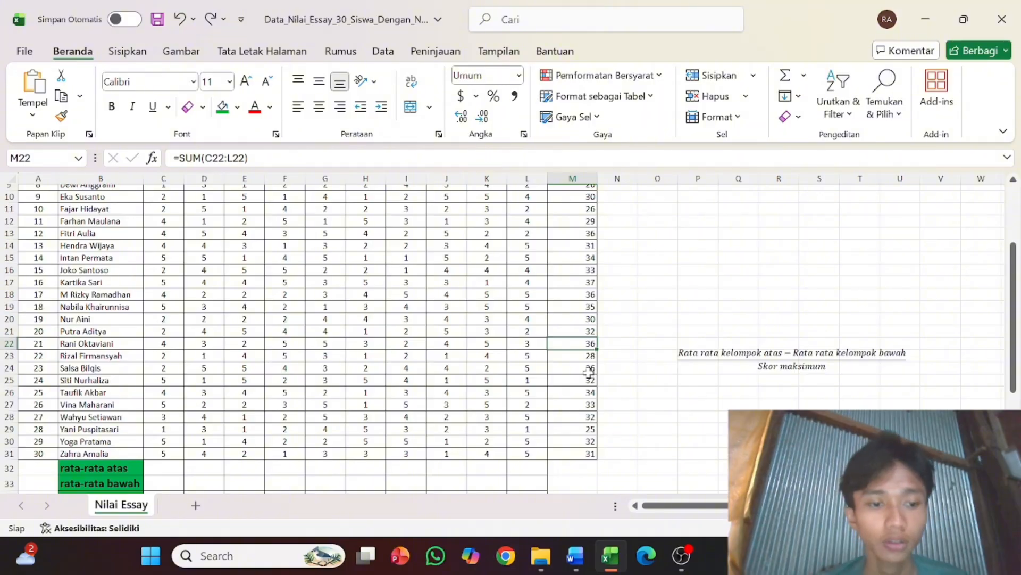
scroll(588, 372, down, 6)
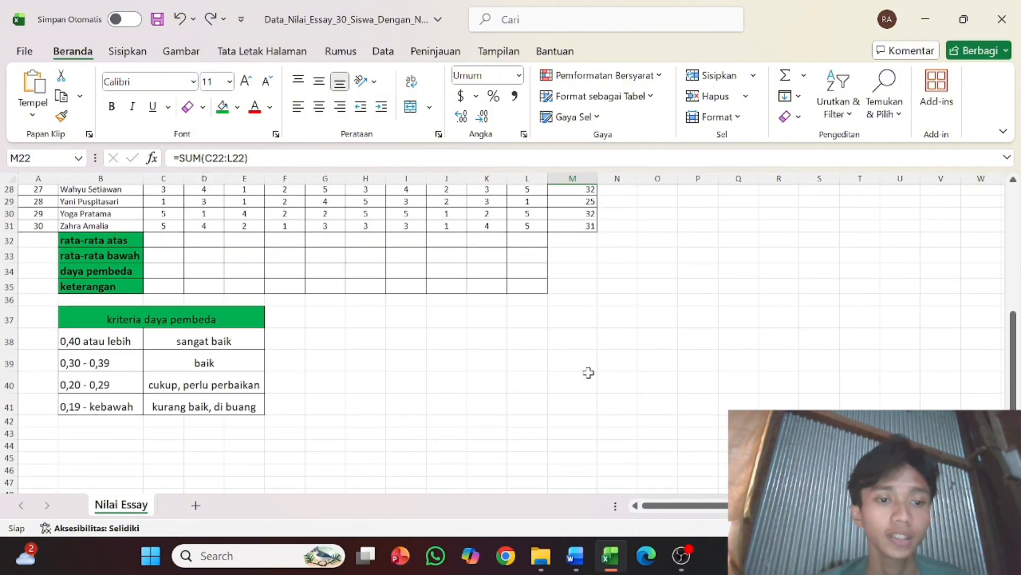
scroll(589, 373, up, 3)
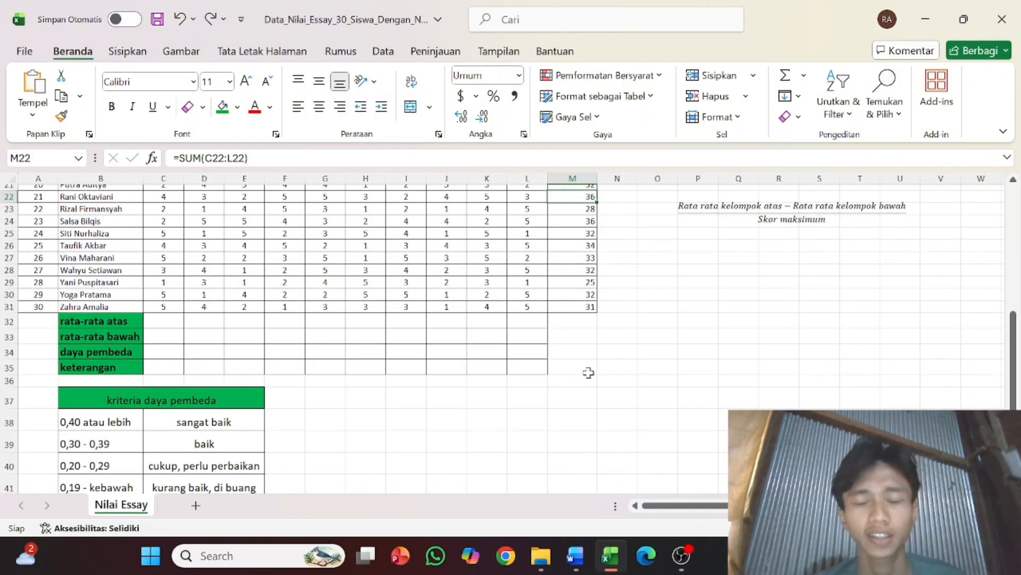
scroll(588, 372, up, 2)
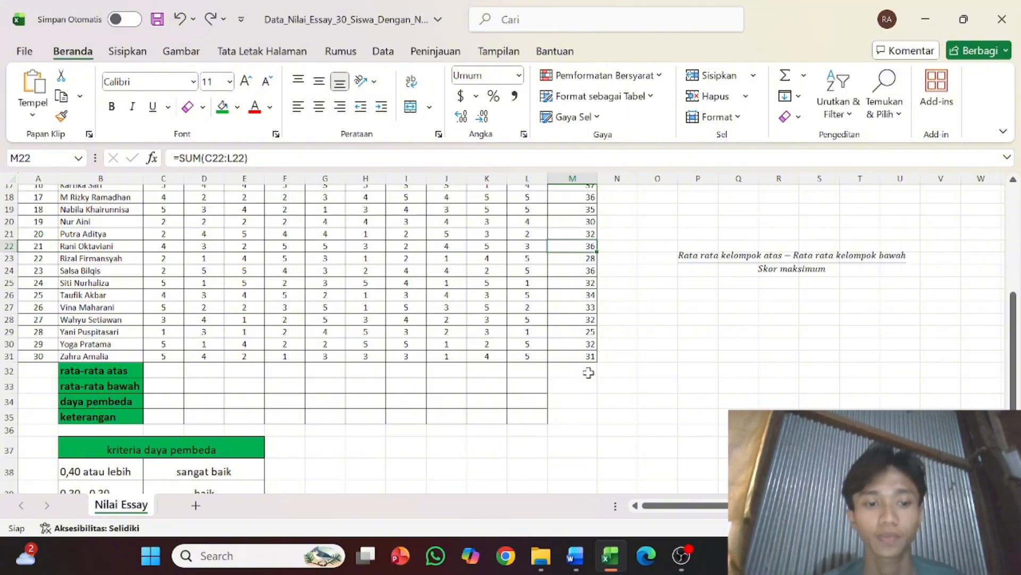
scroll(588, 372, down, 3)
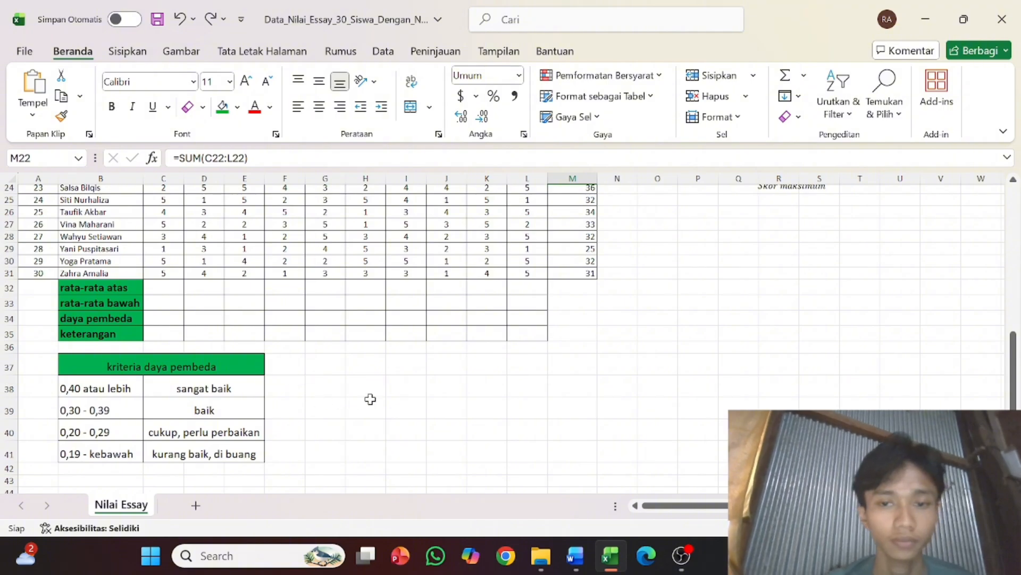
scroll(370, 399, up, 7)
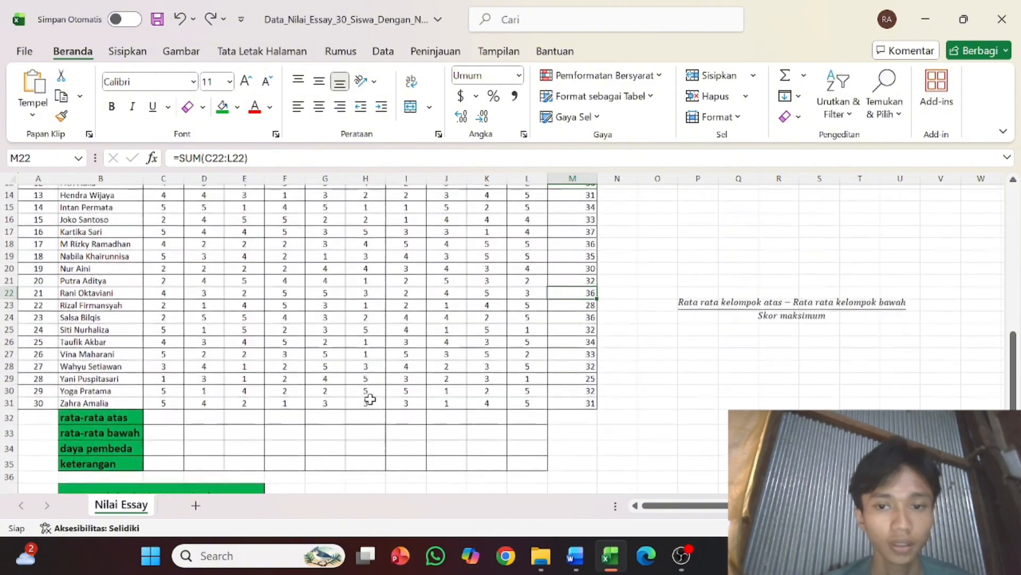
scroll(370, 399, up, 1)
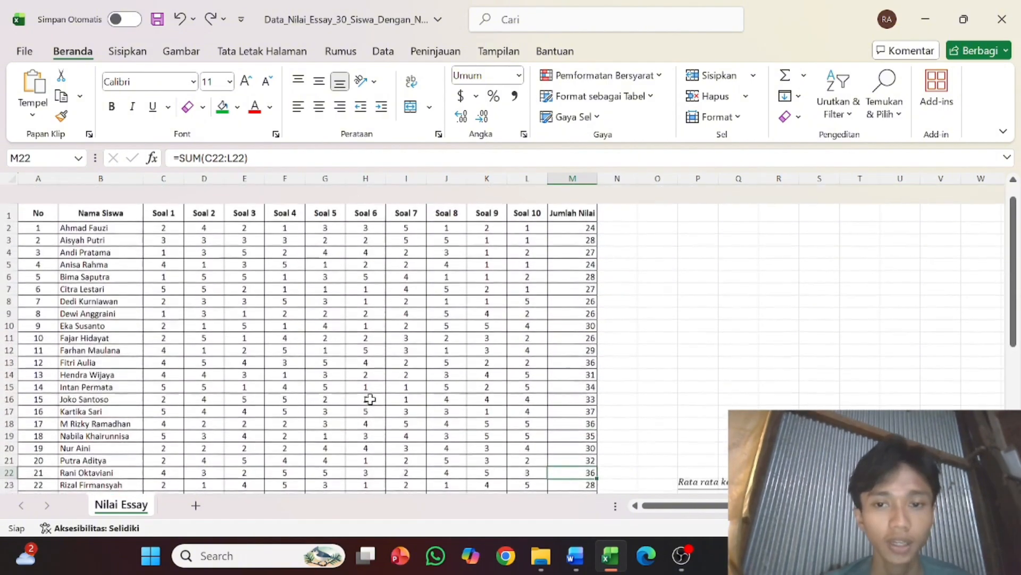
scroll(371, 399, down, 2)
scroll(371, 399, up, 1)
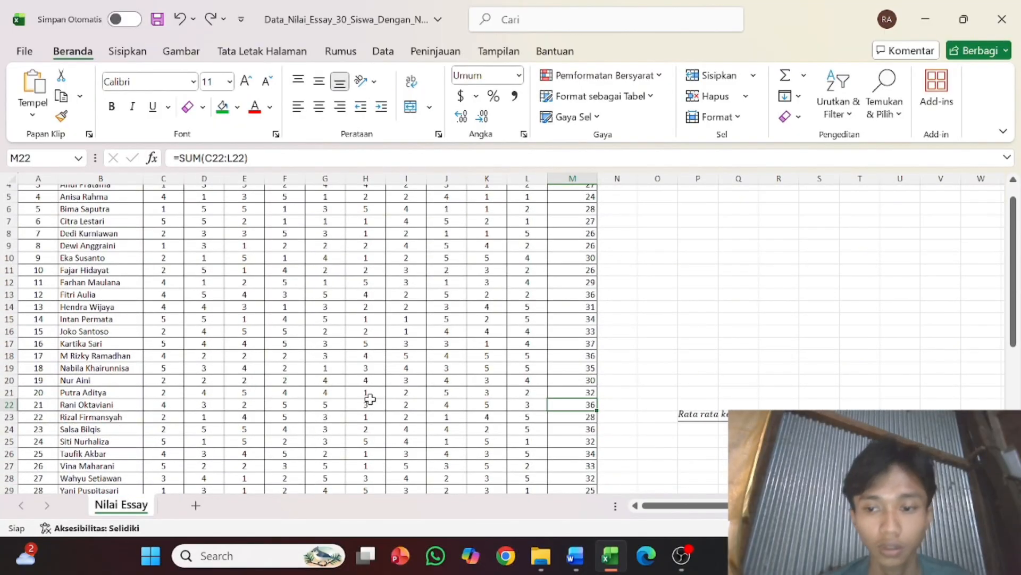
scroll(370, 399, down, 5)
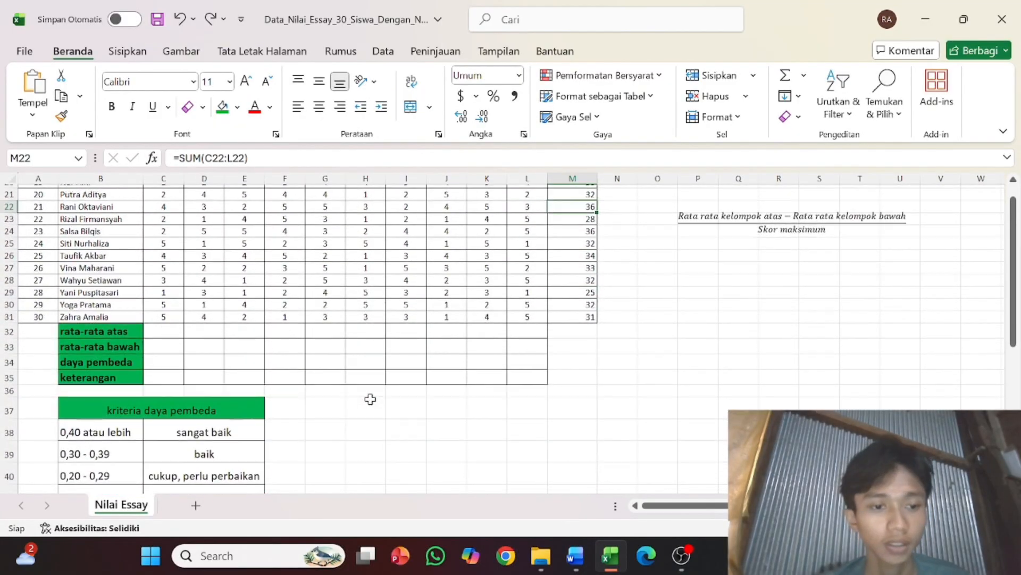
scroll(371, 399, up, 3)
scroll(370, 399, down, 1)
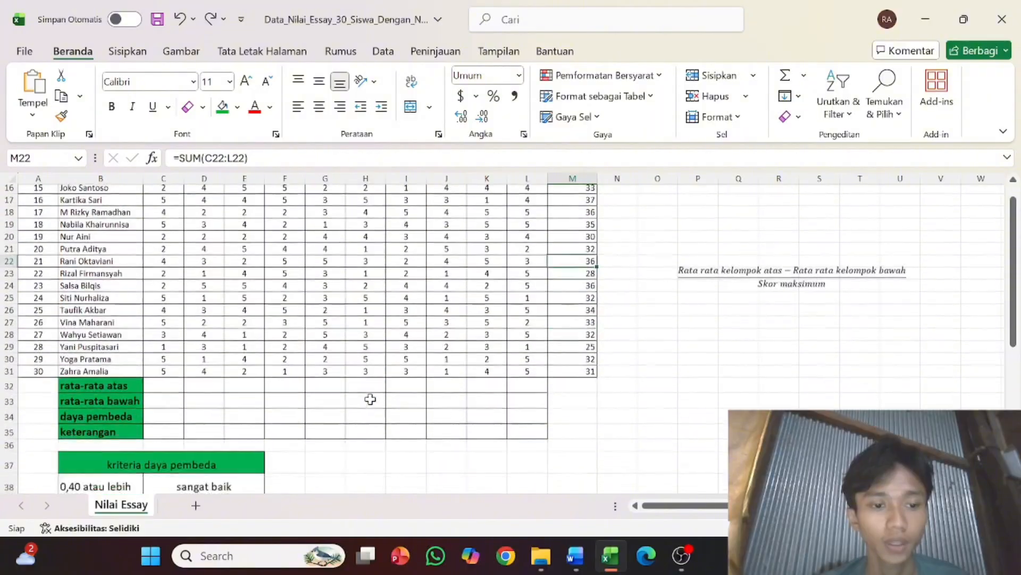
scroll(370, 399, up, 3)
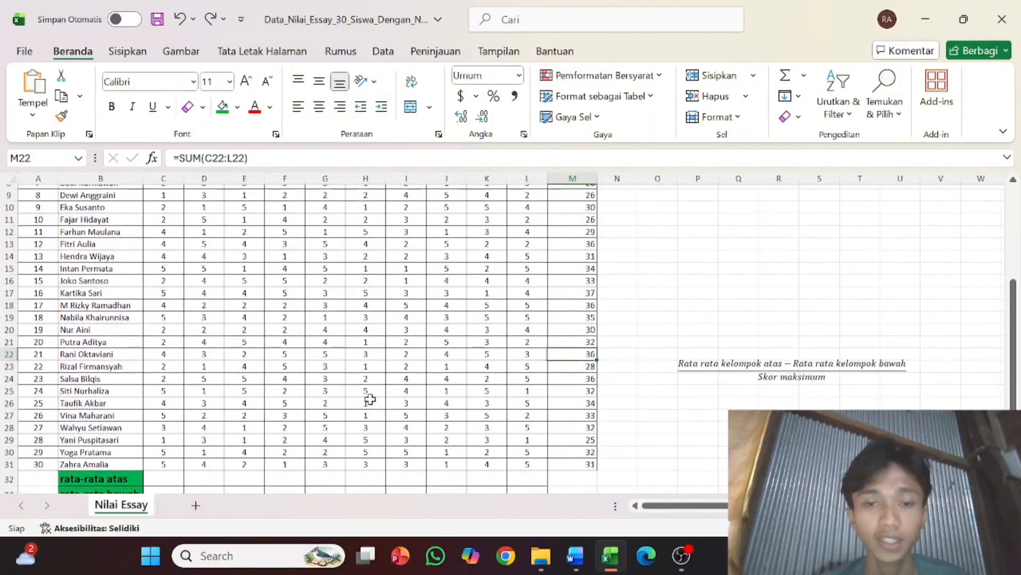
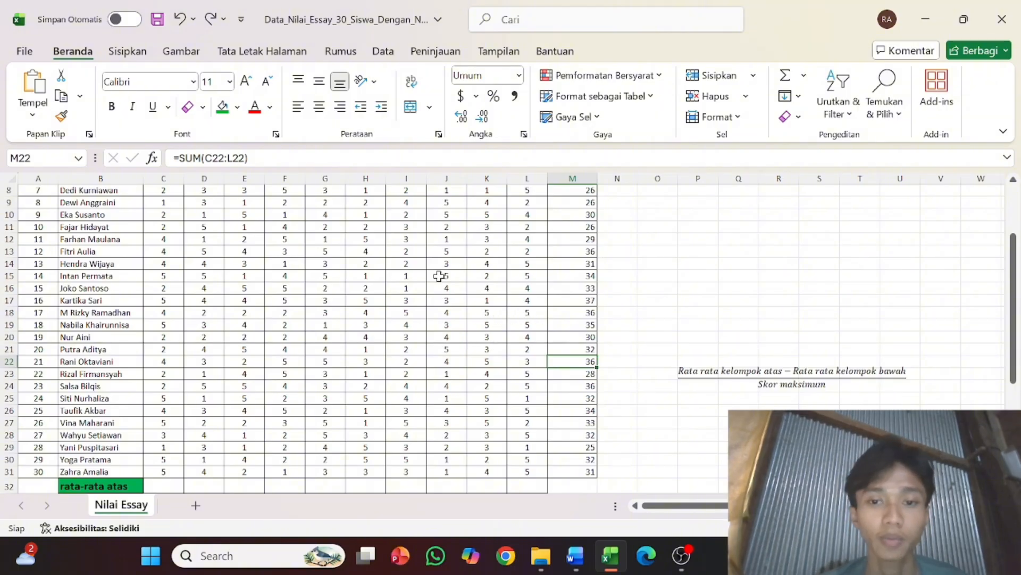
scroll(387, 294, up, 3)
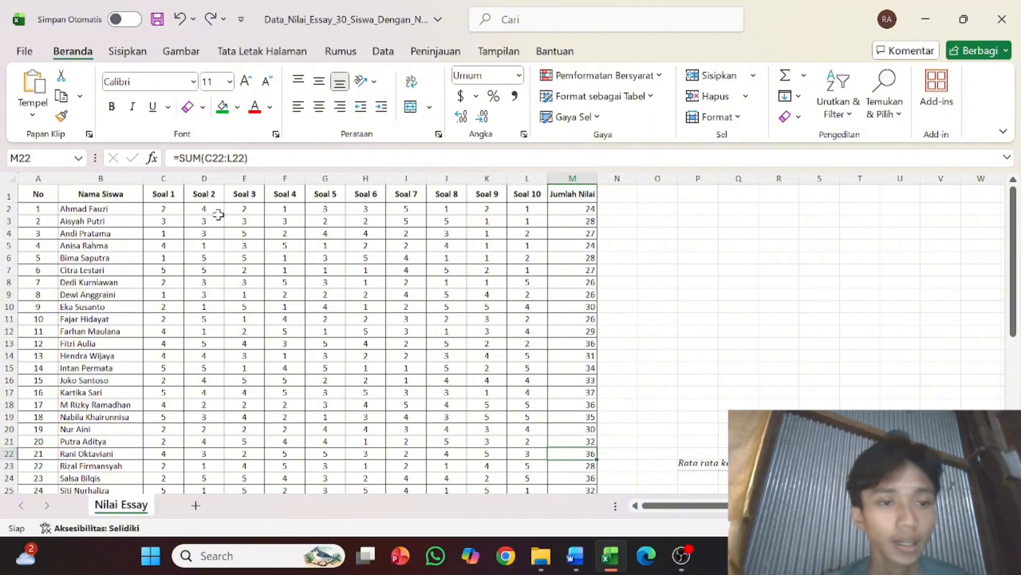
drag(163, 194, 573, 467)
click(448, 394)
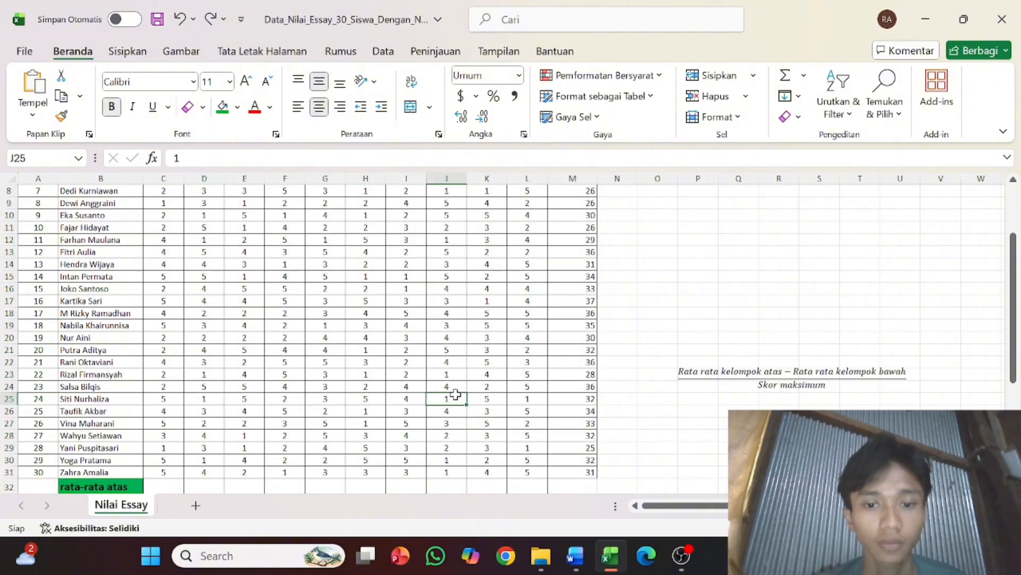
Turn on filtering for the score table from Nama Siswa through Jumlah Nilai, B1:M31
scroll(448, 393, up, 3)
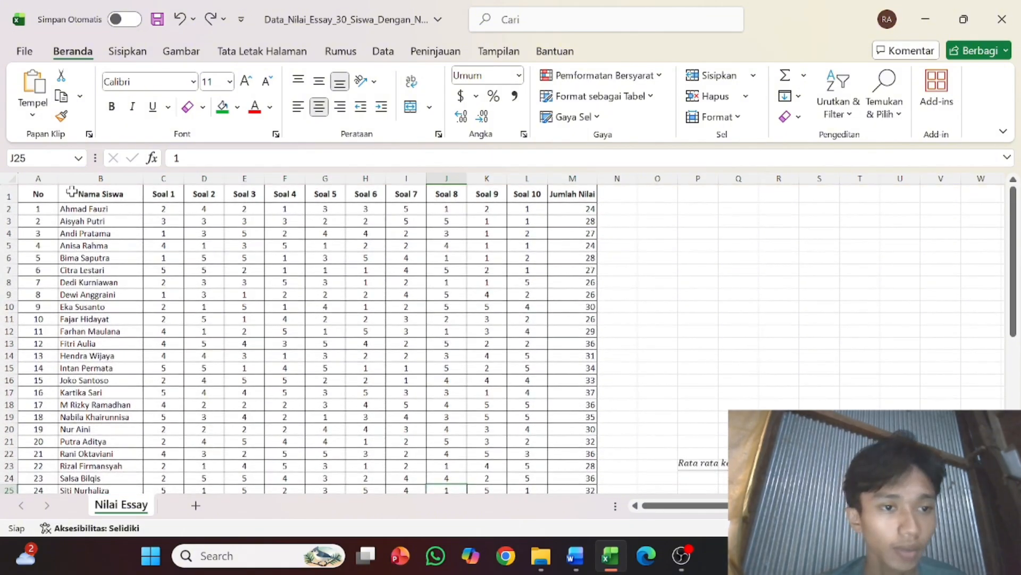
drag(70, 192, 577, 433)
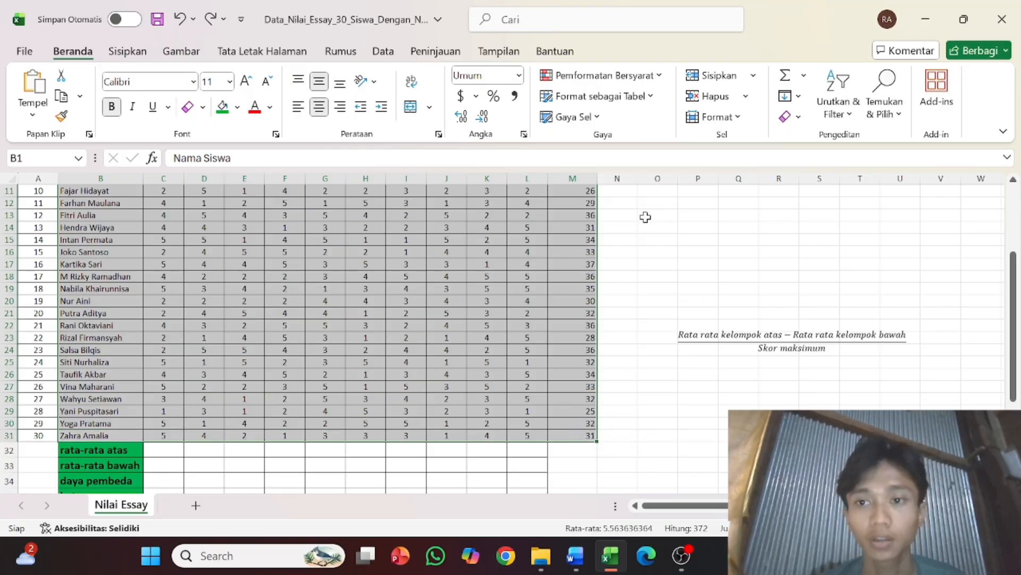
click(843, 99)
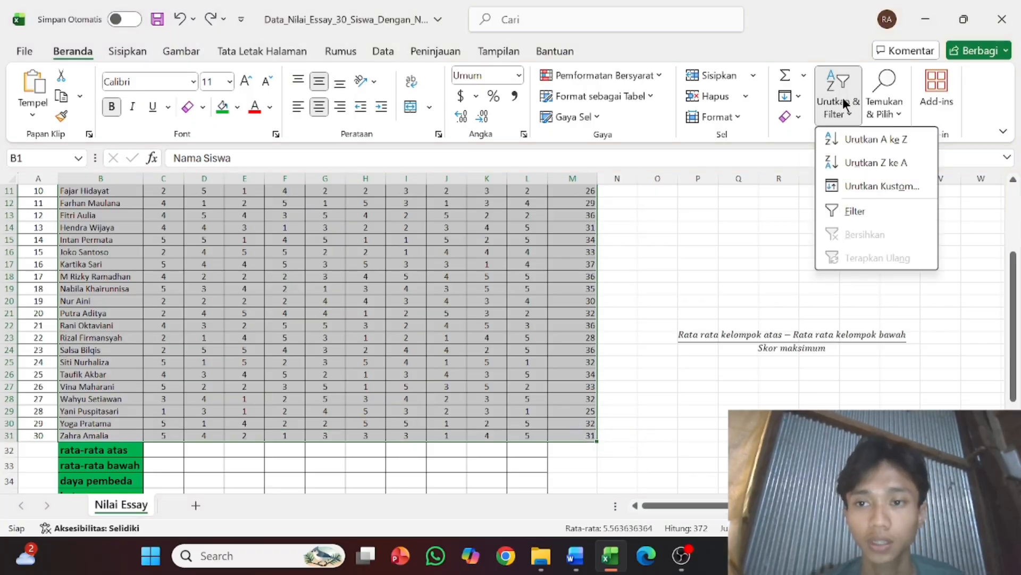
click(838, 210)
Sort the score table by Jumlah Nilai from largest to smallest and turn the column filters off
scroll(551, 250, up, 4)
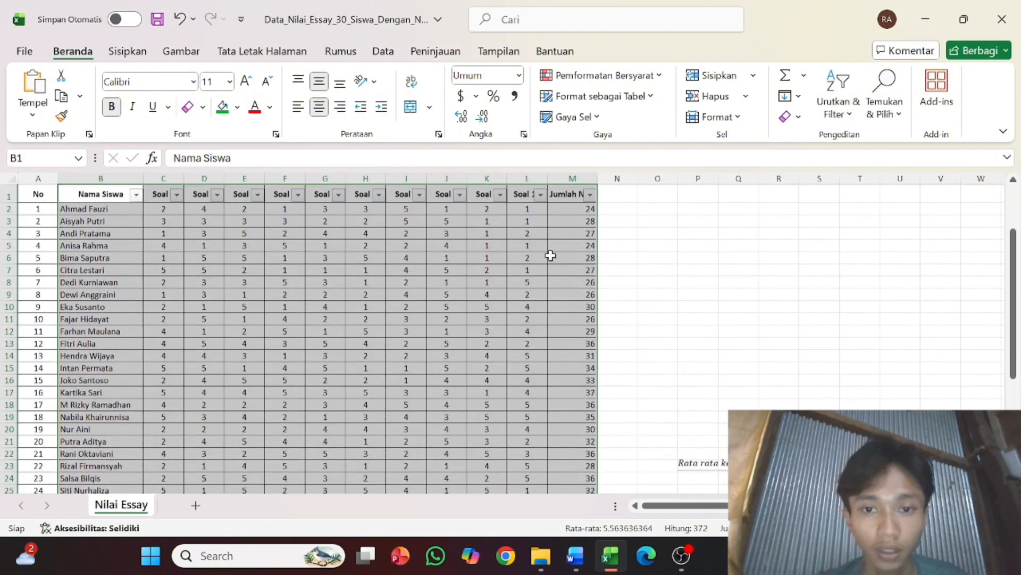
click(590, 195)
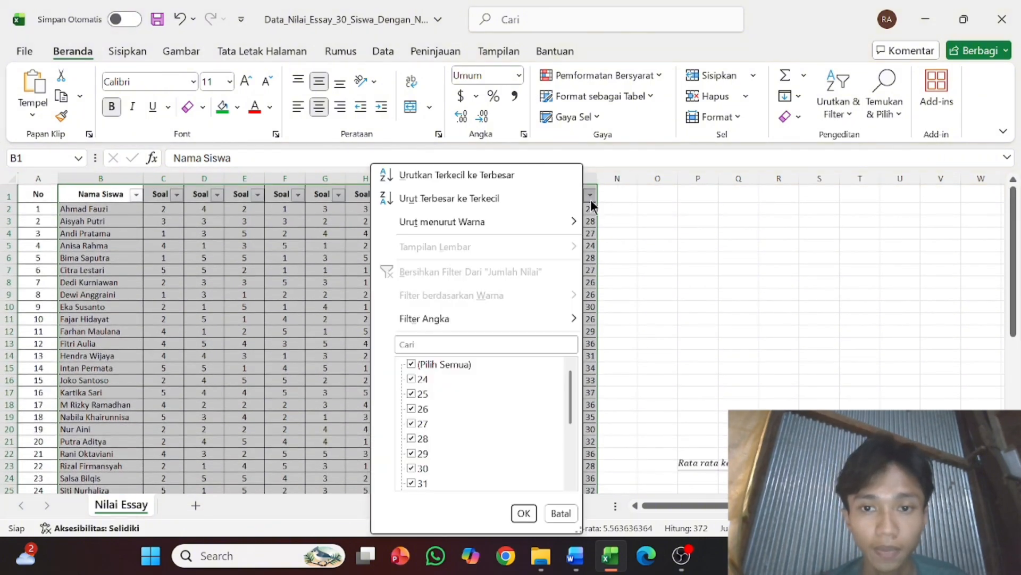
mouse_move(387, 211)
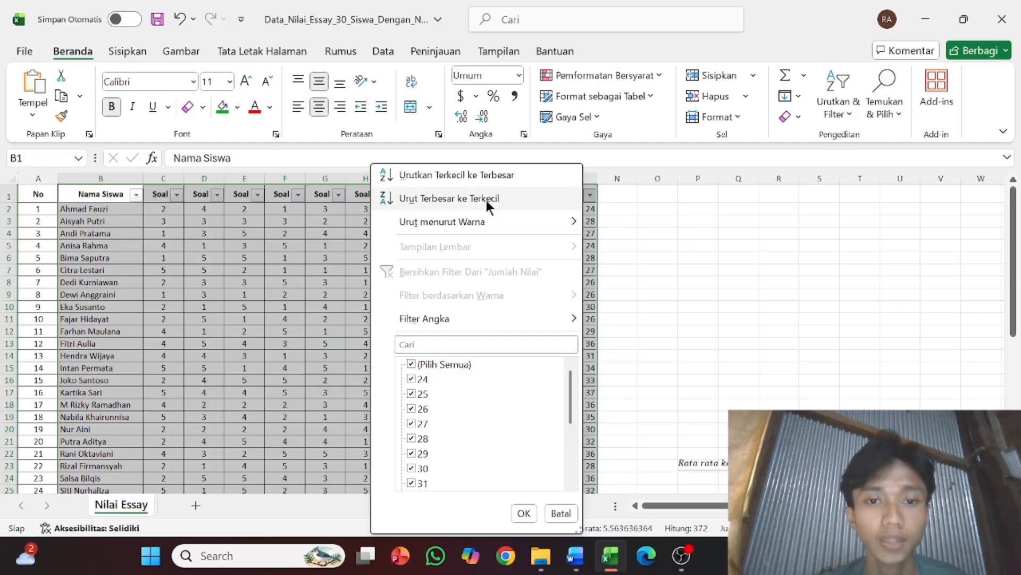
click(459, 202)
click(529, 268)
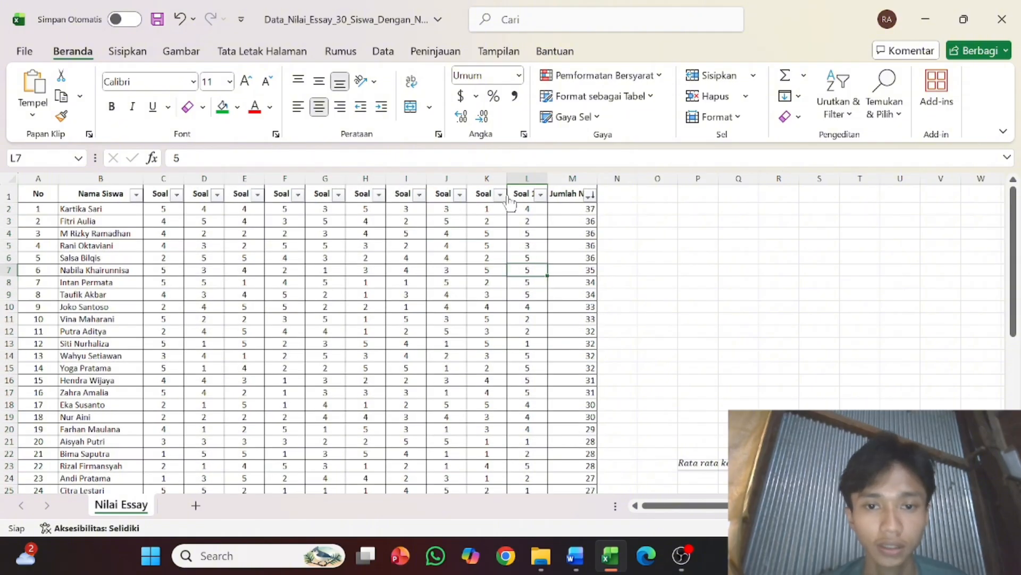
click(830, 115)
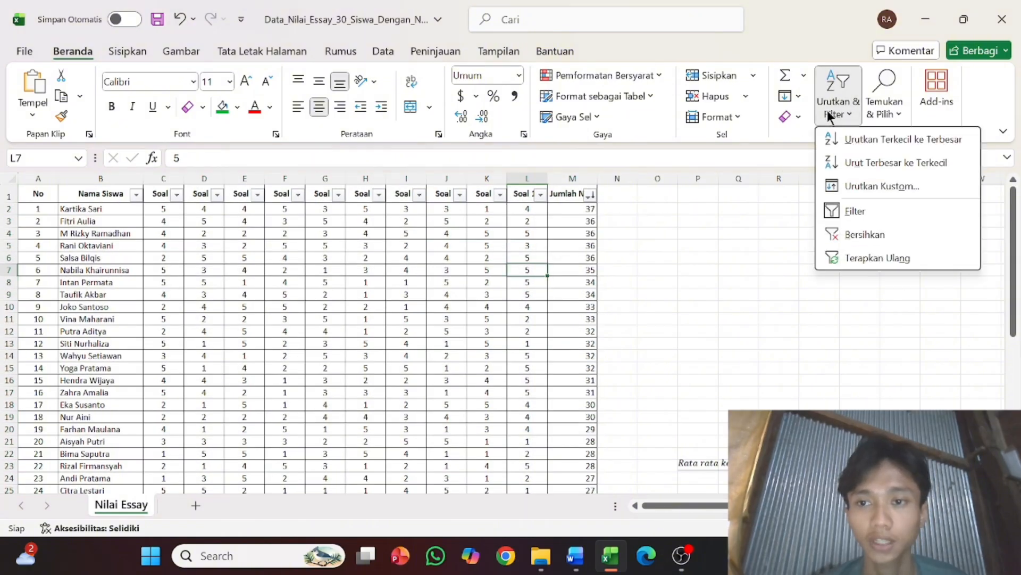
click(863, 212)
Examine the sorted score table from the highest to the lowest totals, along with the empty rata-rata atas and rata-rata bawah rows
scroll(531, 266, down, 3)
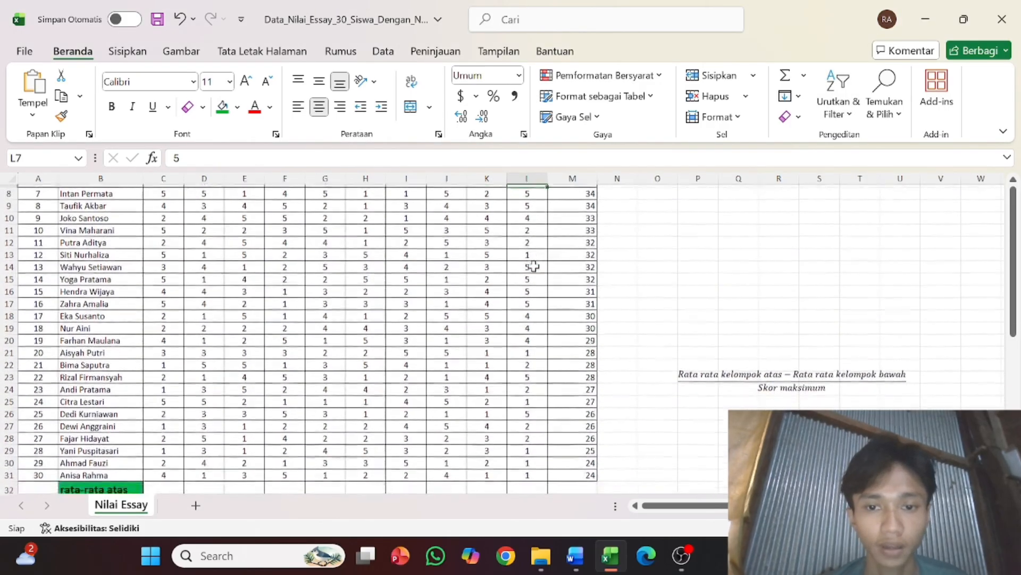
scroll(532, 266, up, 3)
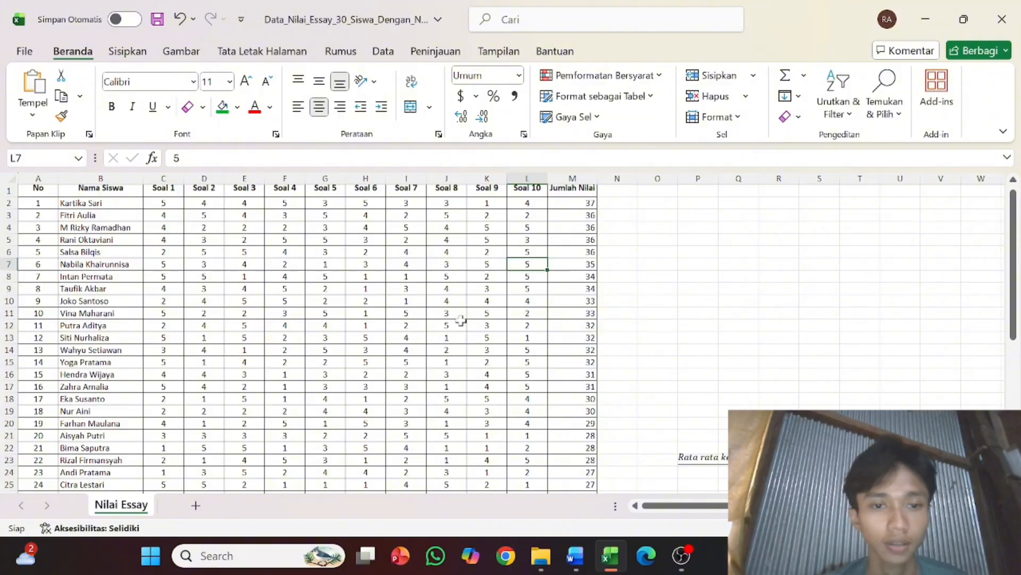
scroll(461, 319, down, 3)
scroll(460, 320, up, 1)
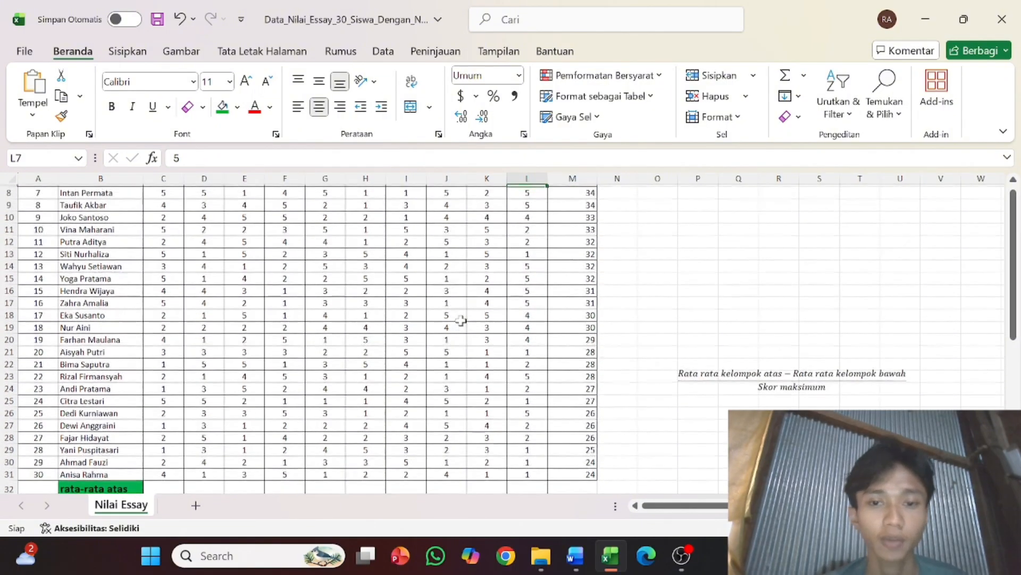
scroll(461, 320, up, 1)
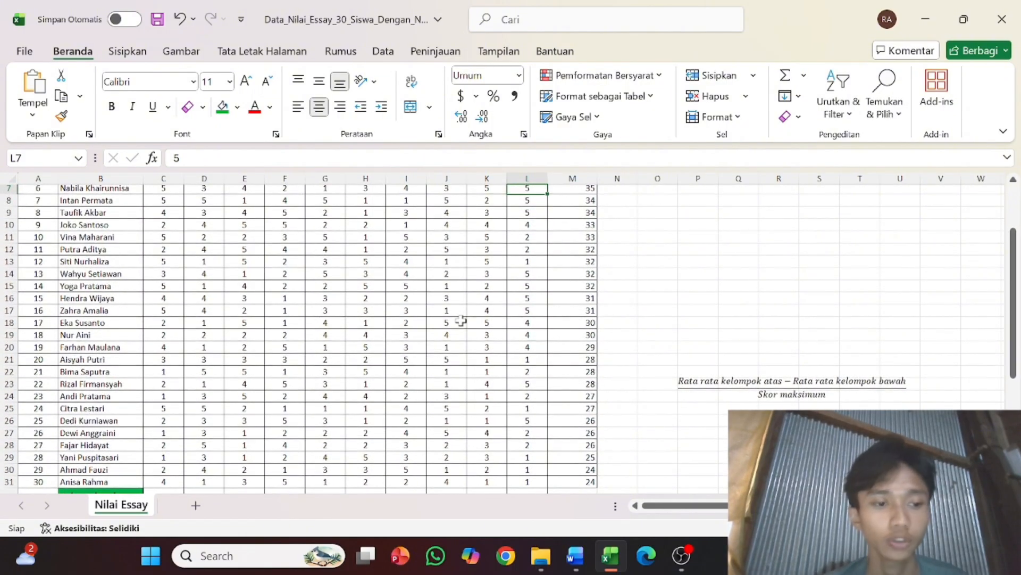
scroll(461, 320, down, 2)
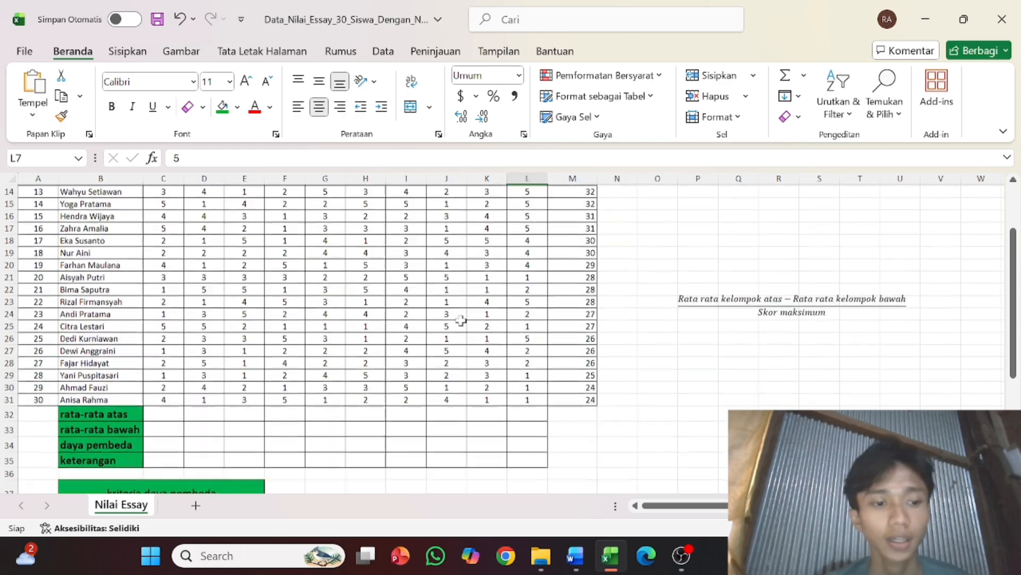
scroll(460, 320, up, 3)
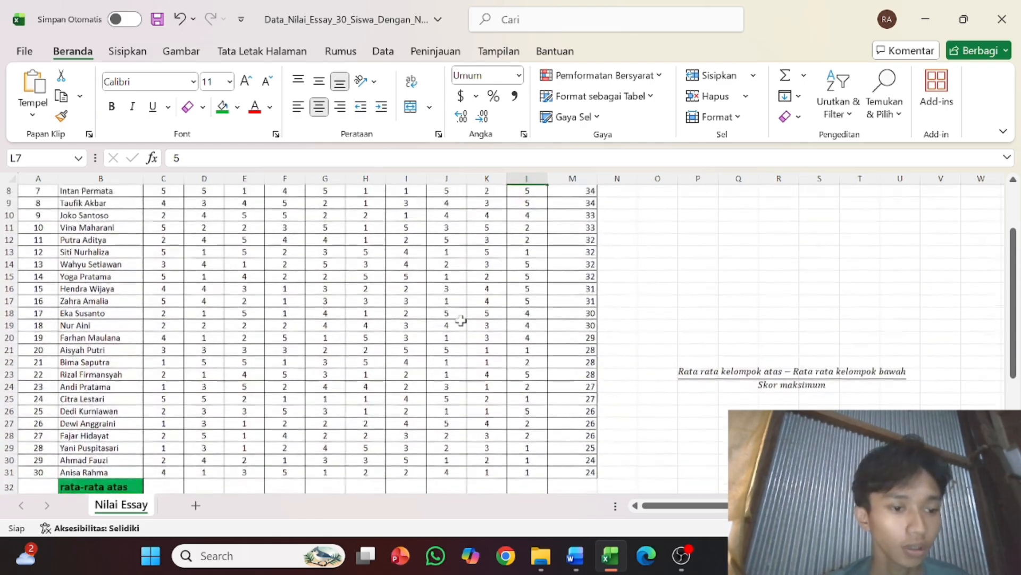
scroll(461, 320, up, 2)
scroll(461, 320, down, 4)
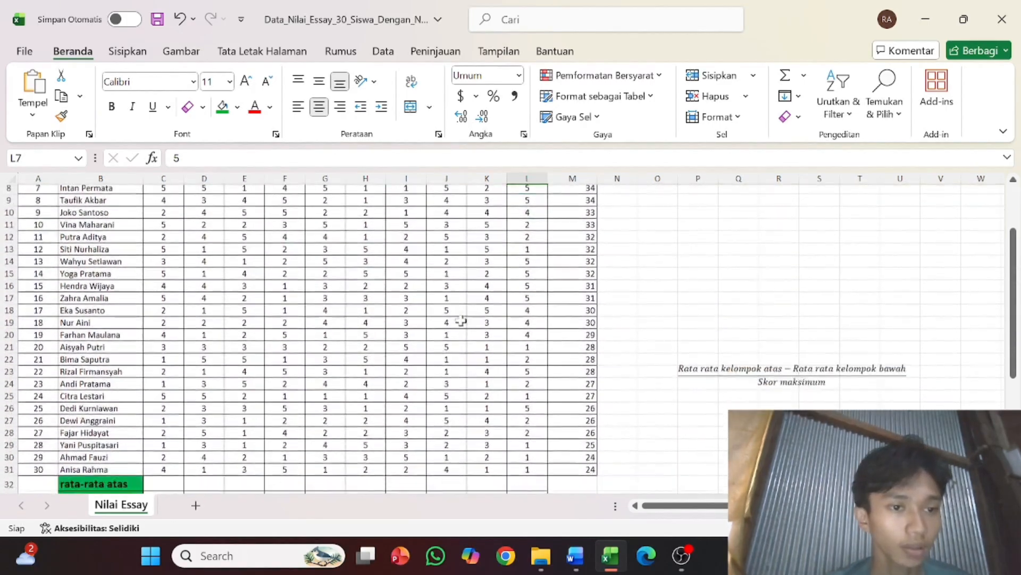
scroll(460, 319, up, 2)
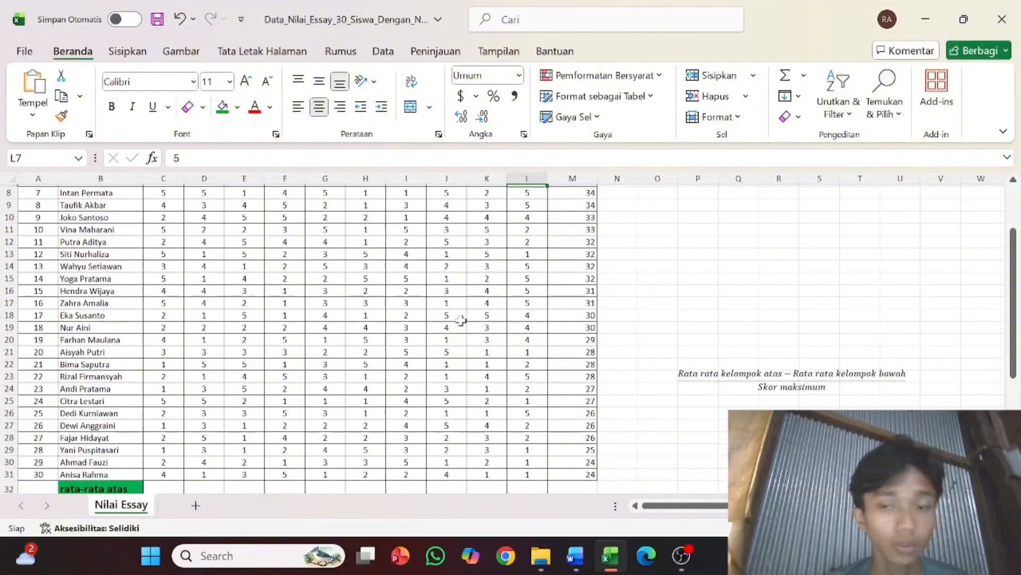
scroll(461, 320, up, 2)
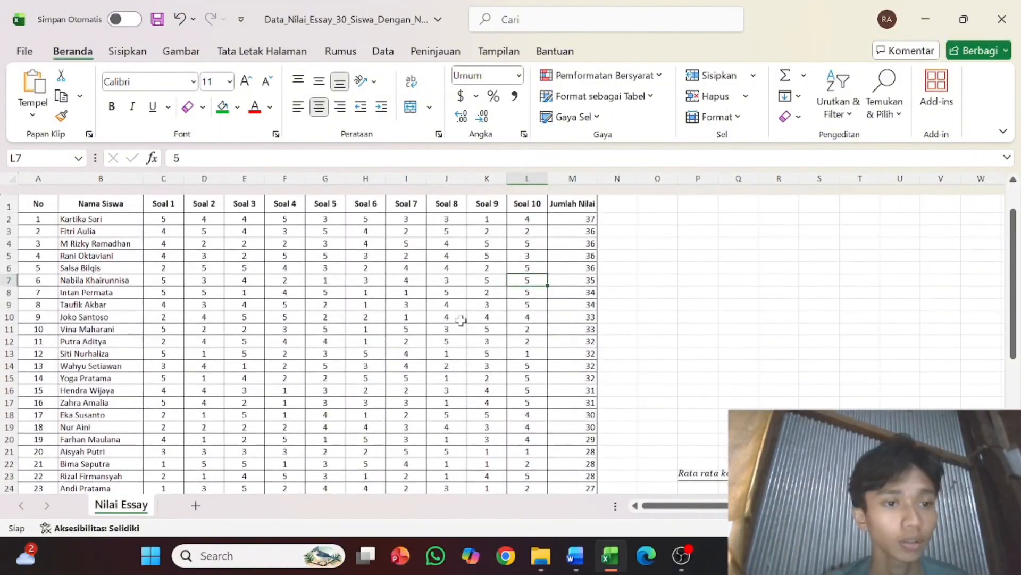
scroll(461, 320, down, 2)
scroll(460, 319, down, 1)
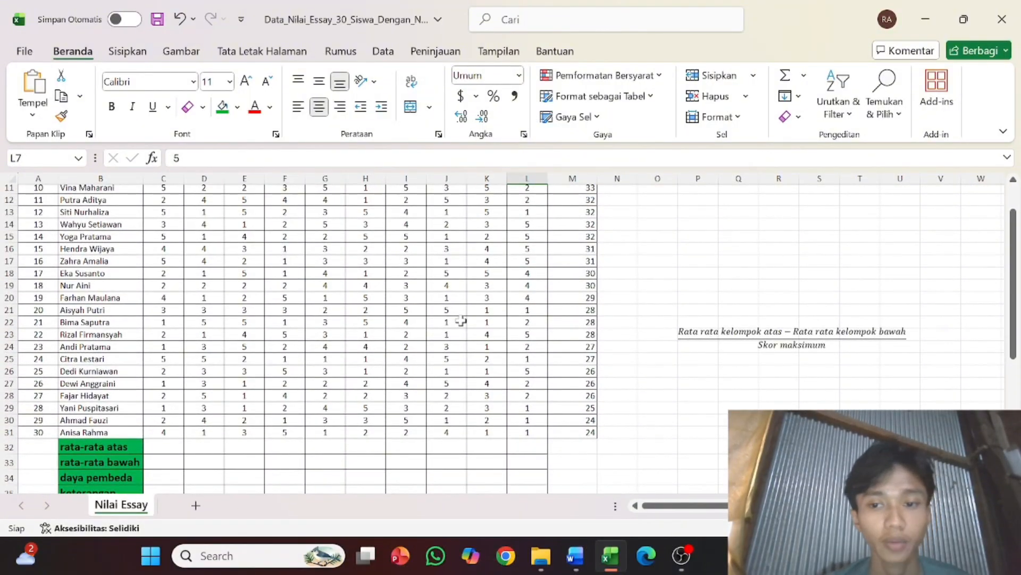
scroll(461, 319, up, 2)
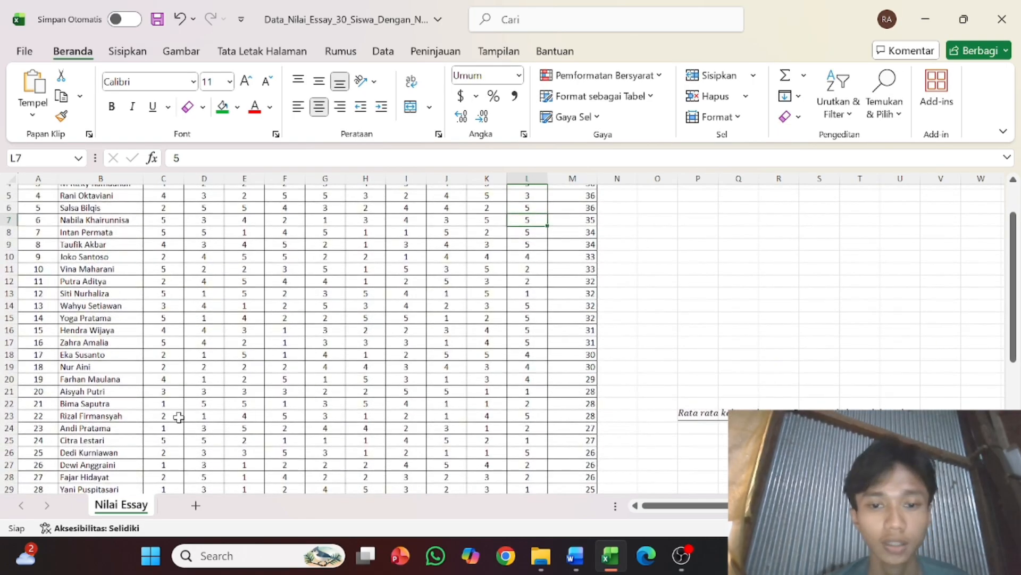
scroll(137, 422, down, 5)
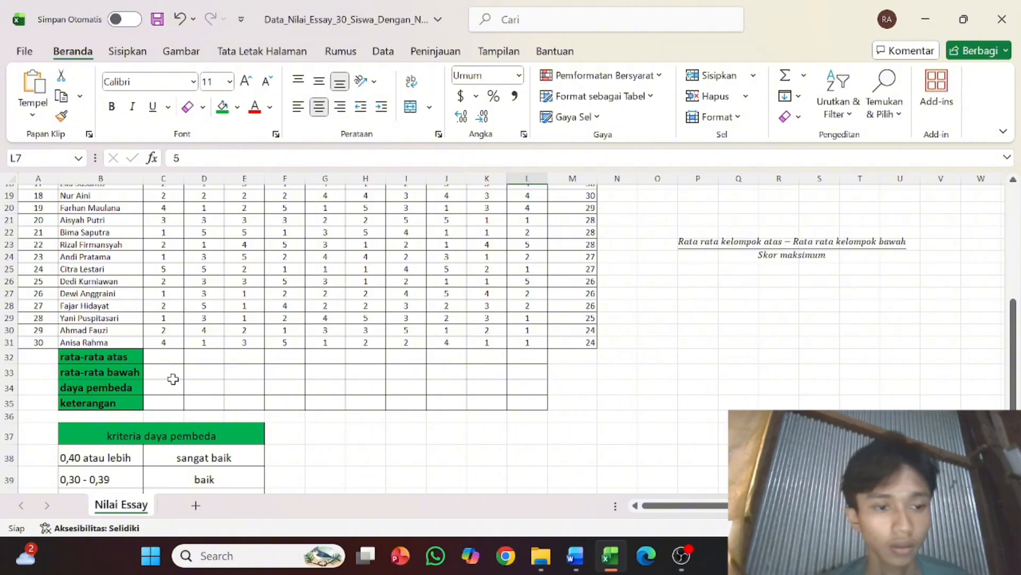
scroll(242, 386, up, 3)
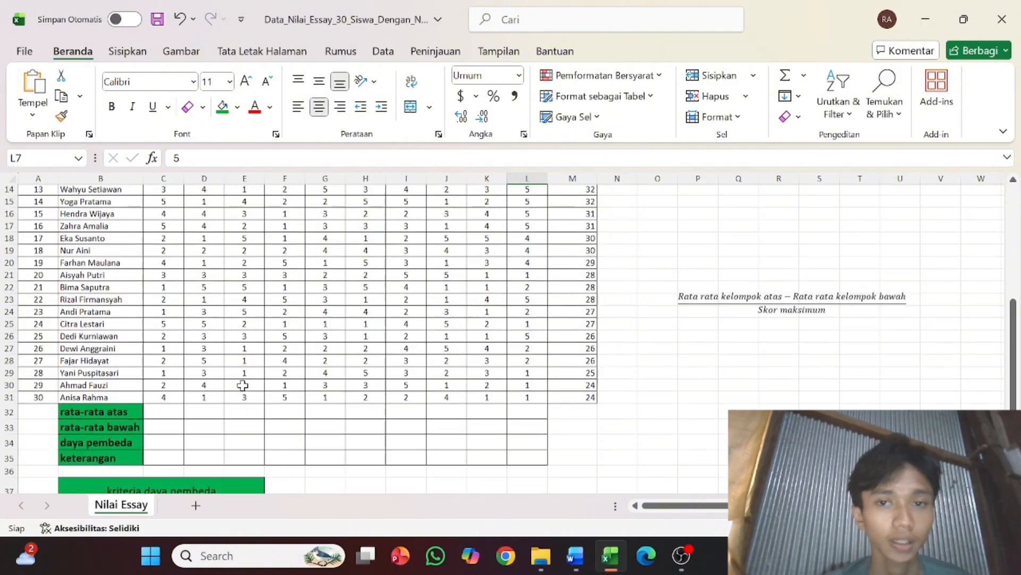
Try to start an average formula in C32, the rata-rata atas cell for Soal 1
click(164, 433)
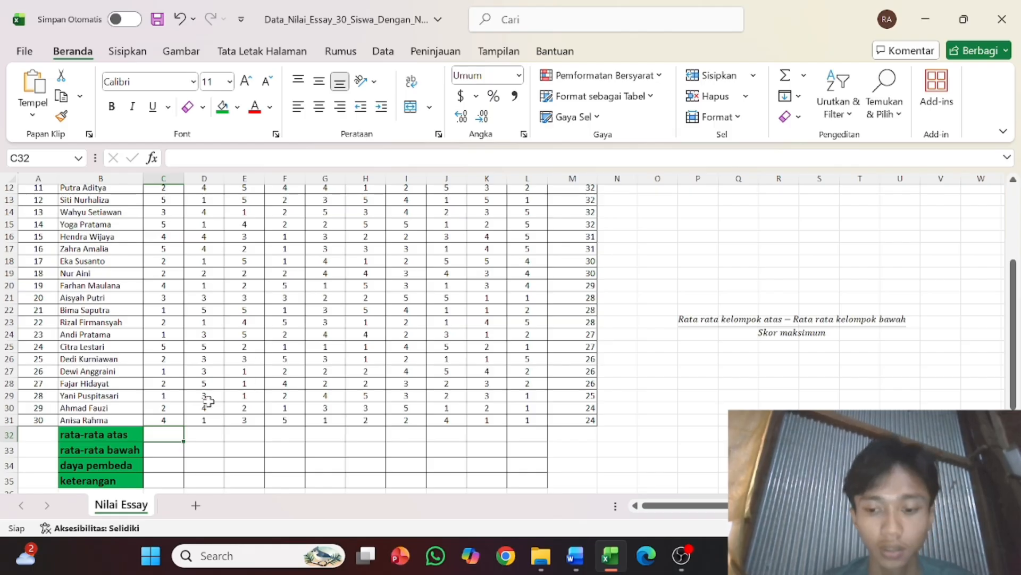
text(=()
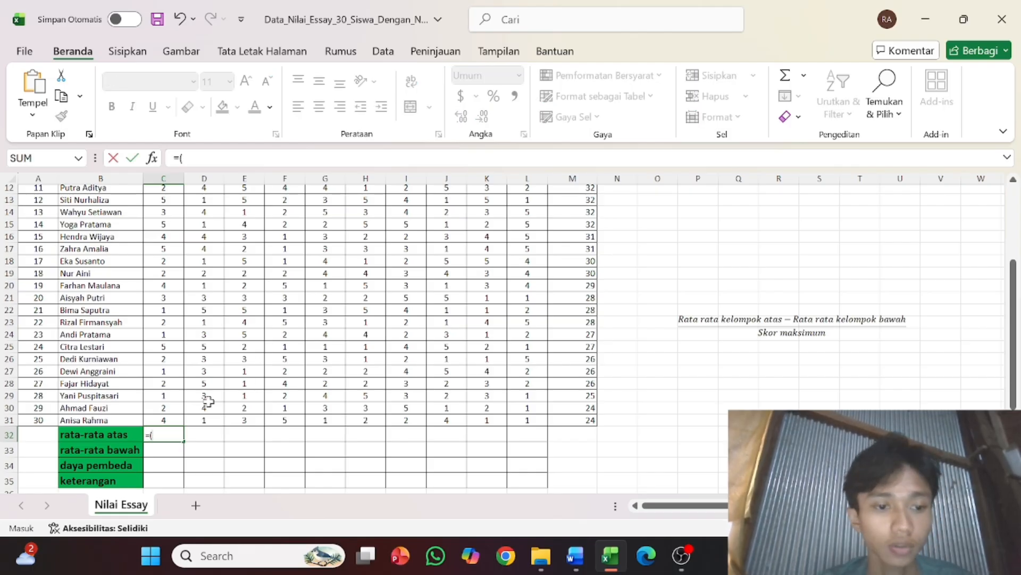
key(BackSpace)
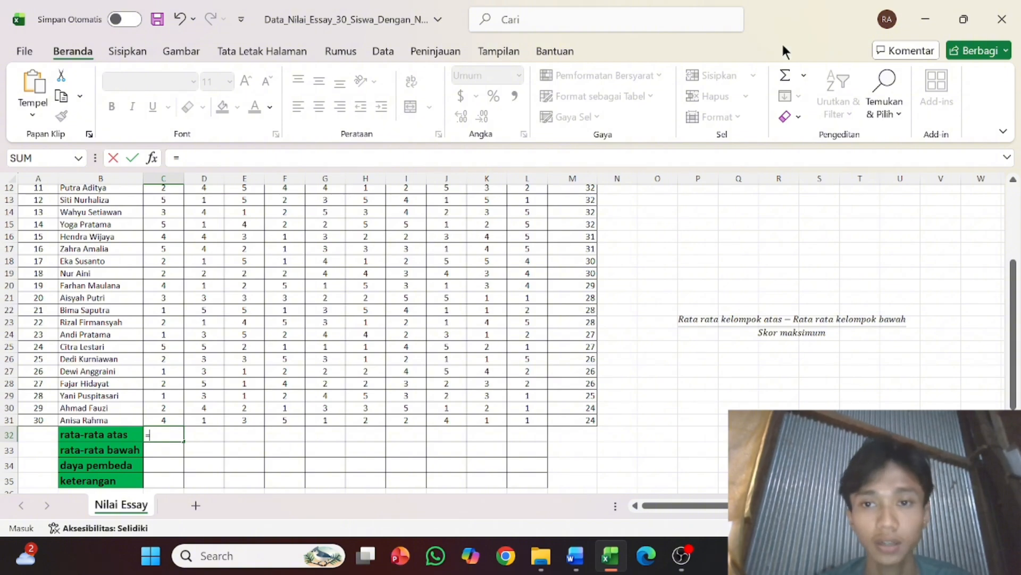
click(804, 74)
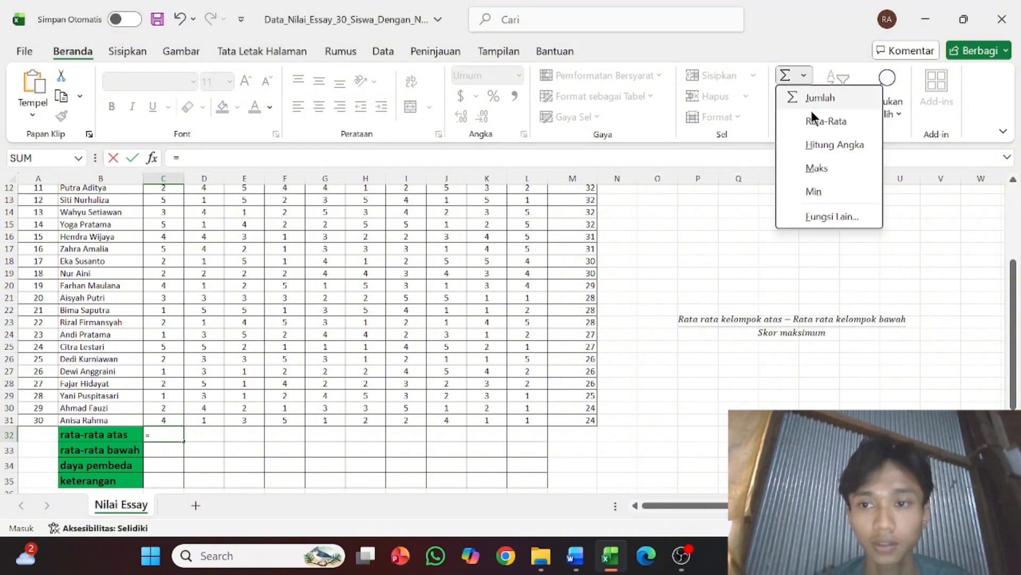
click(816, 126)
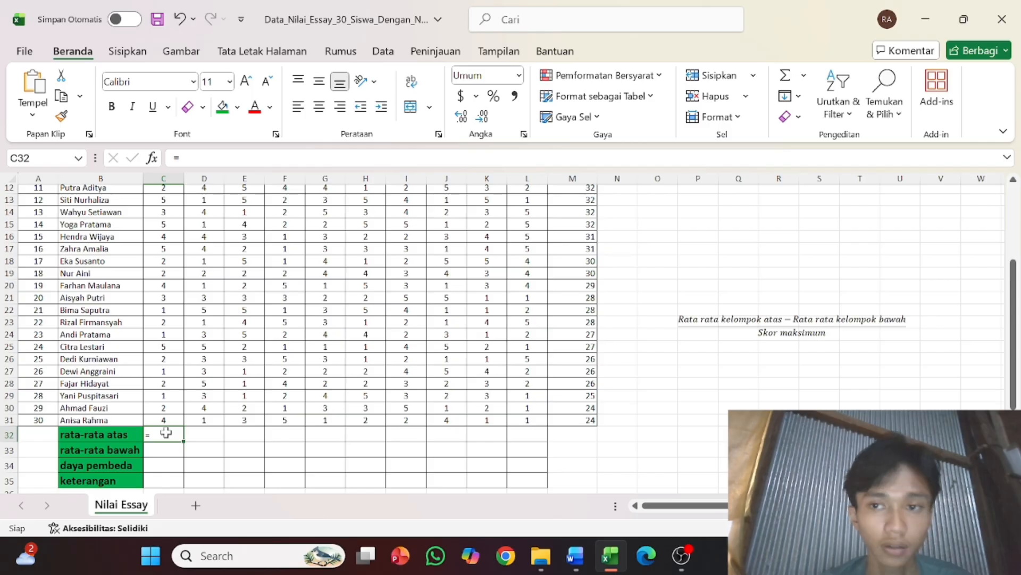
text(A)
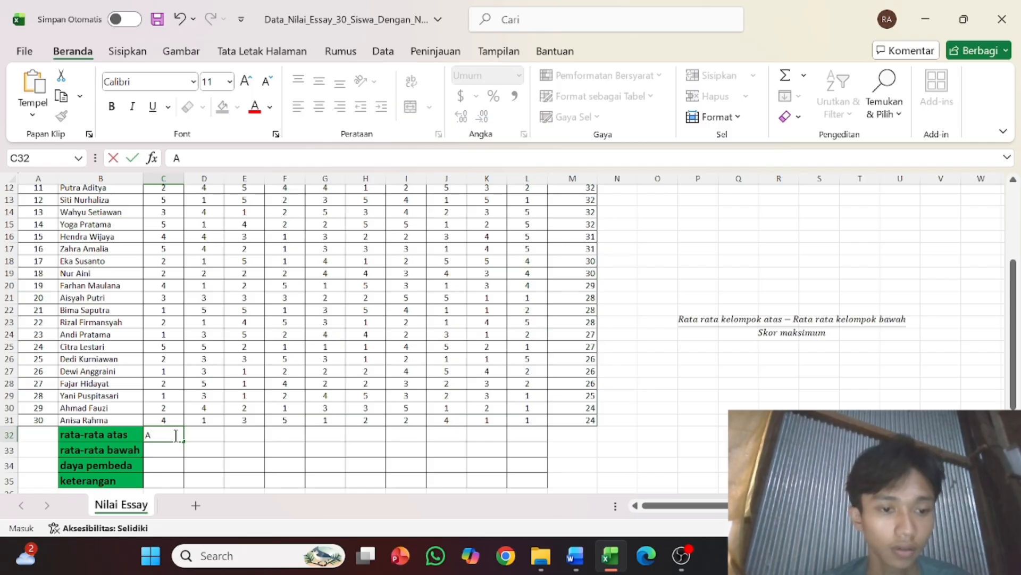
text(=)
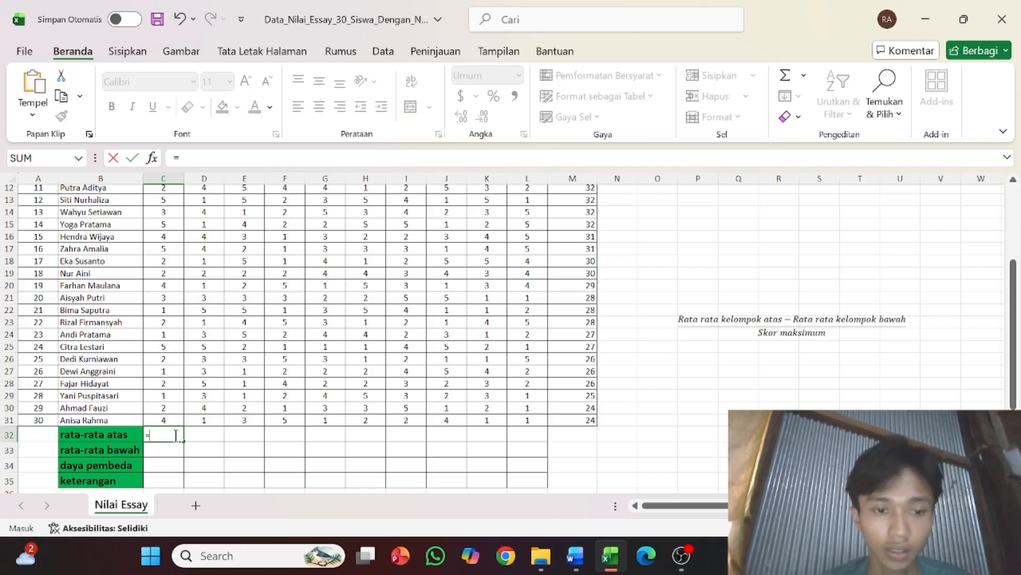
click(785, 75)
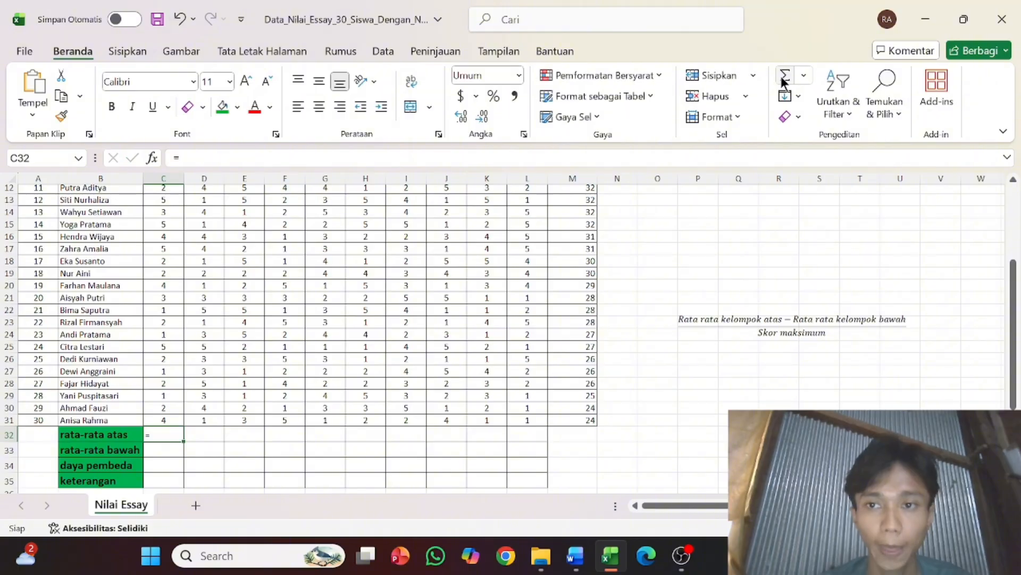
Average the upper group's Soal 1 scores, C2:C15, in the rata-rata atas cell C32, accepting the formula correction
click(802, 78)
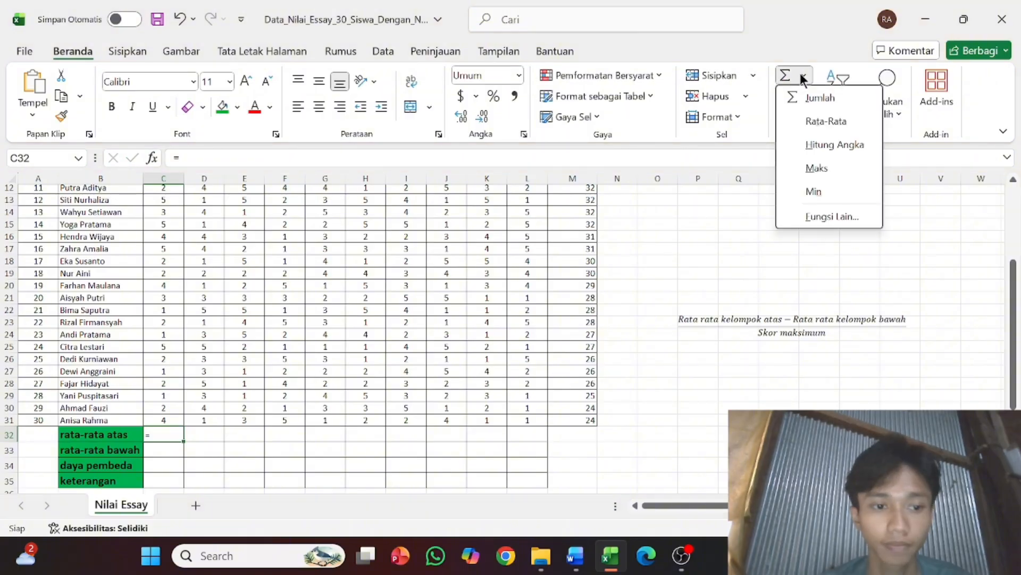
click(785, 119)
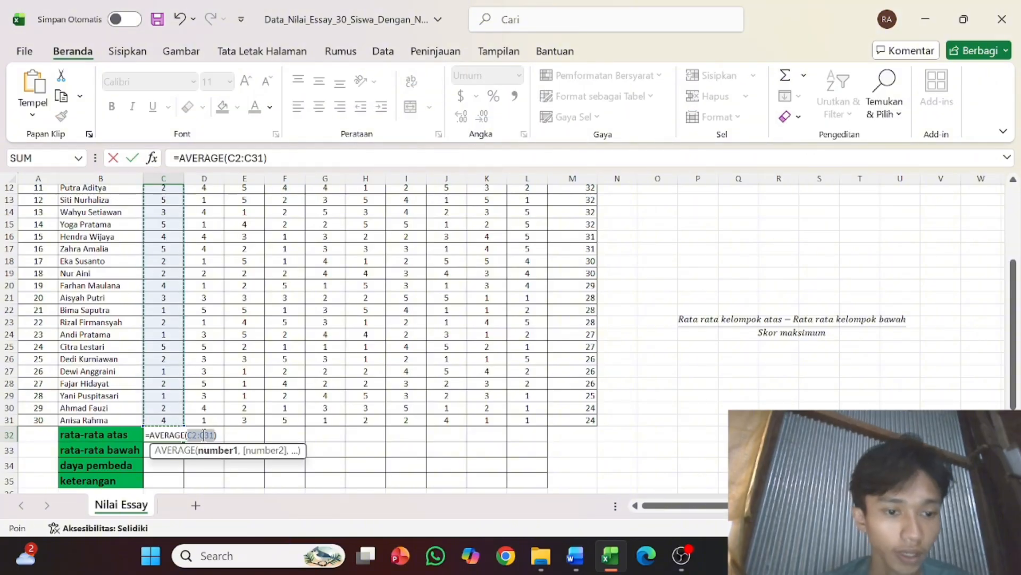
scroll(184, 319, up, 4)
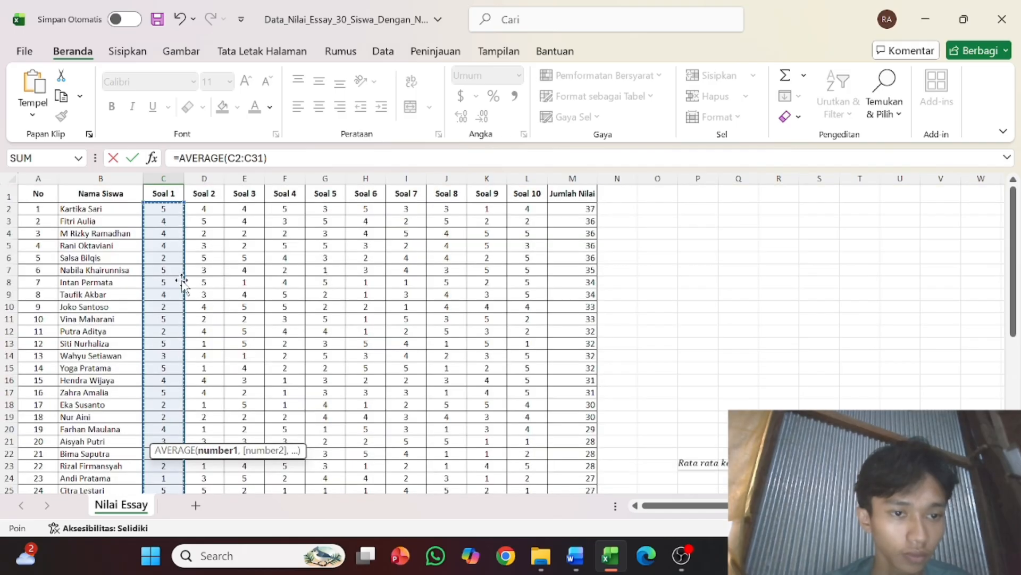
click(149, 210)
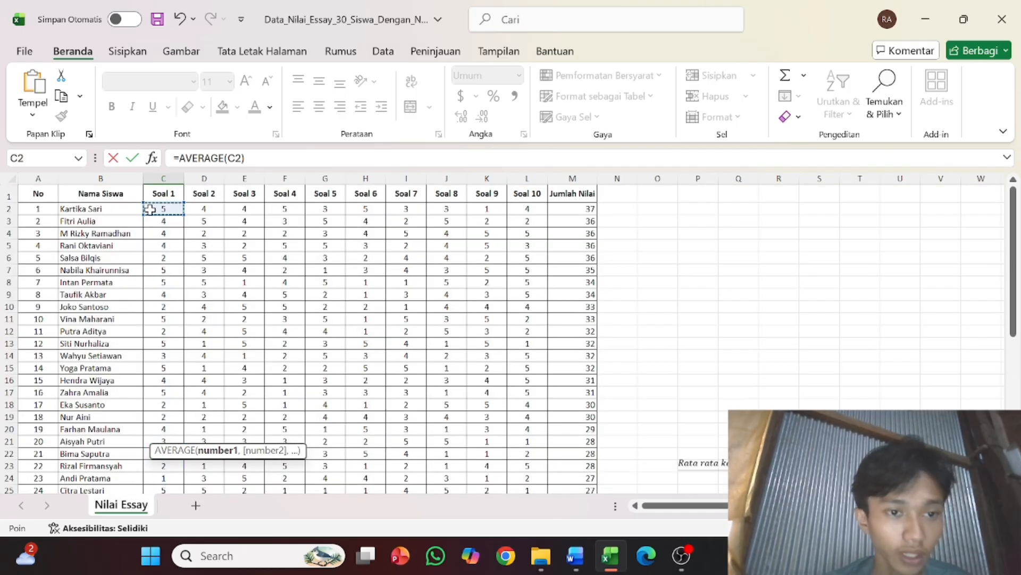
drag(181, 210, 155, 372)
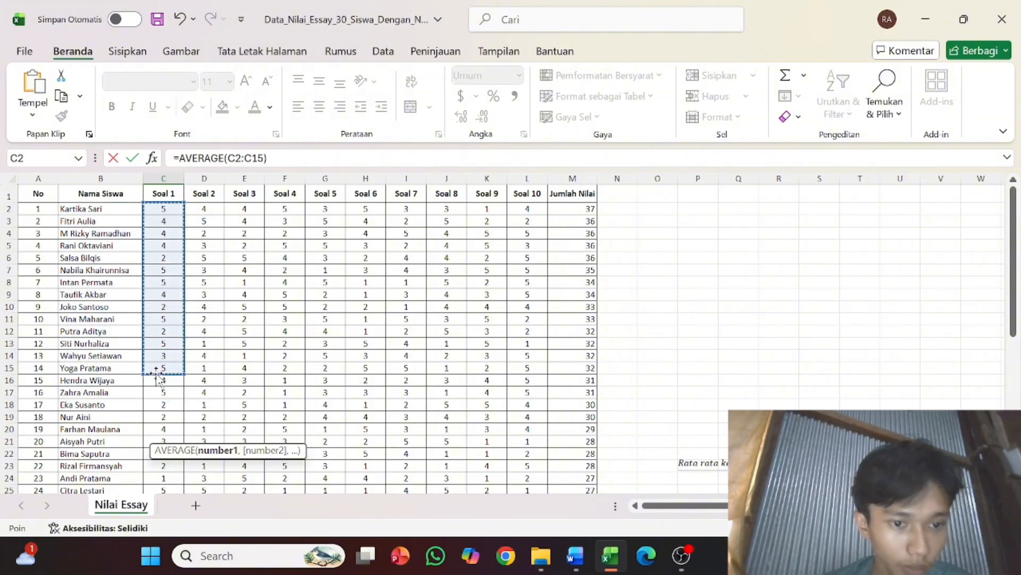
scroll(220, 397, down, 5)
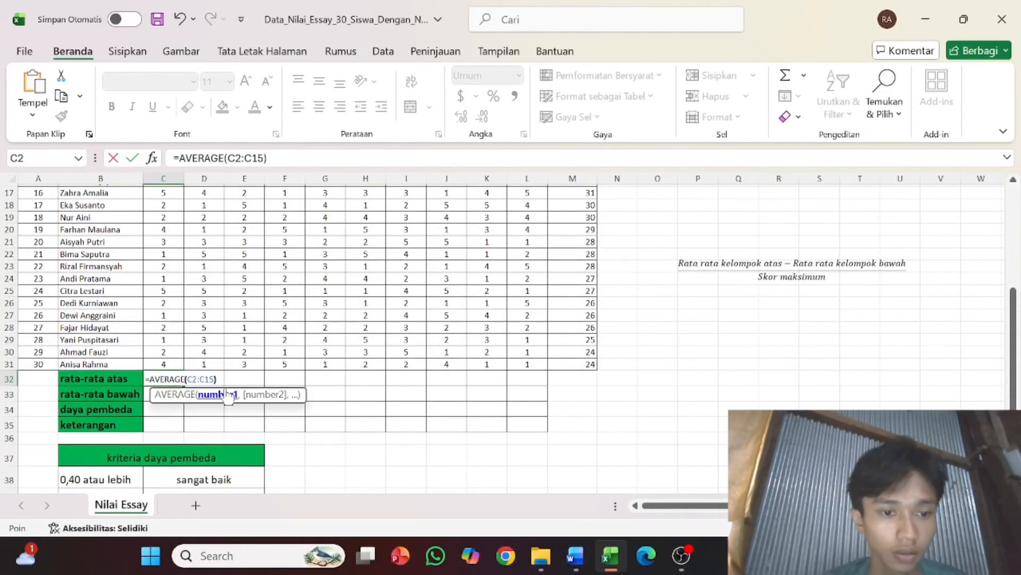
text())
key(Return)
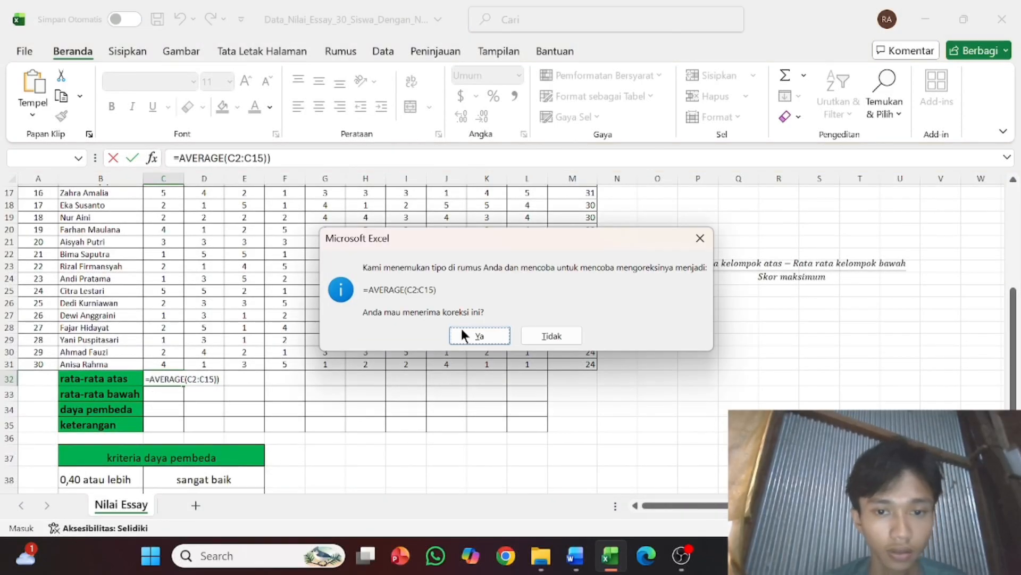
click(480, 337)
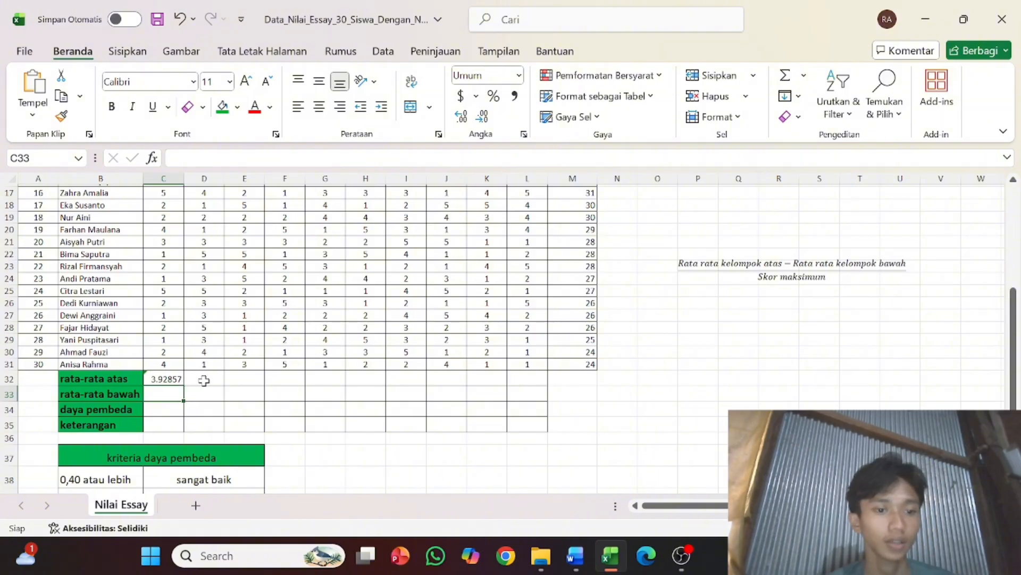
Fill the rata-rata atas formula from C32 across to L32 for Soal 2 through Soal 10
click(172, 378)
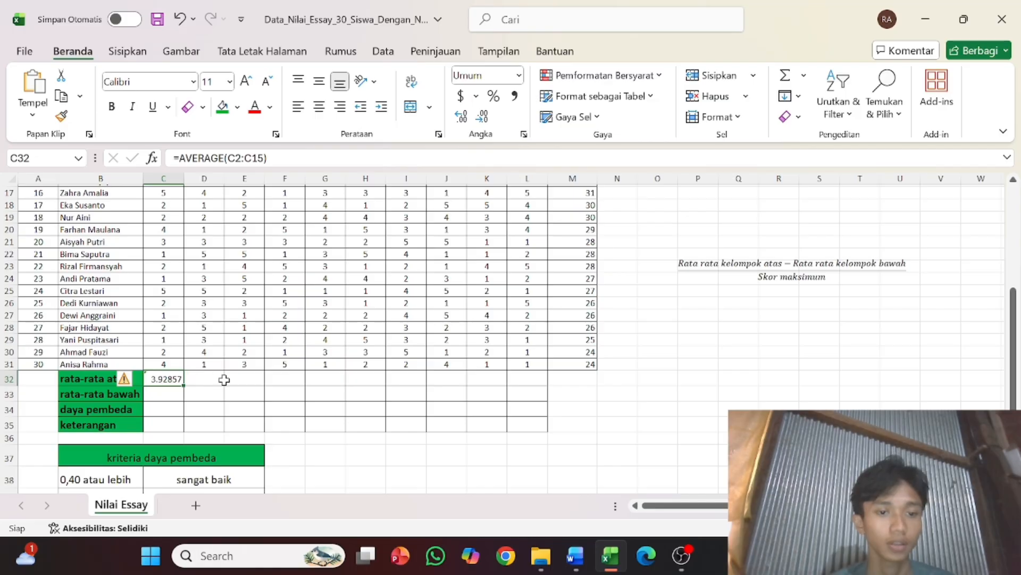
scroll(266, 378, up, 4)
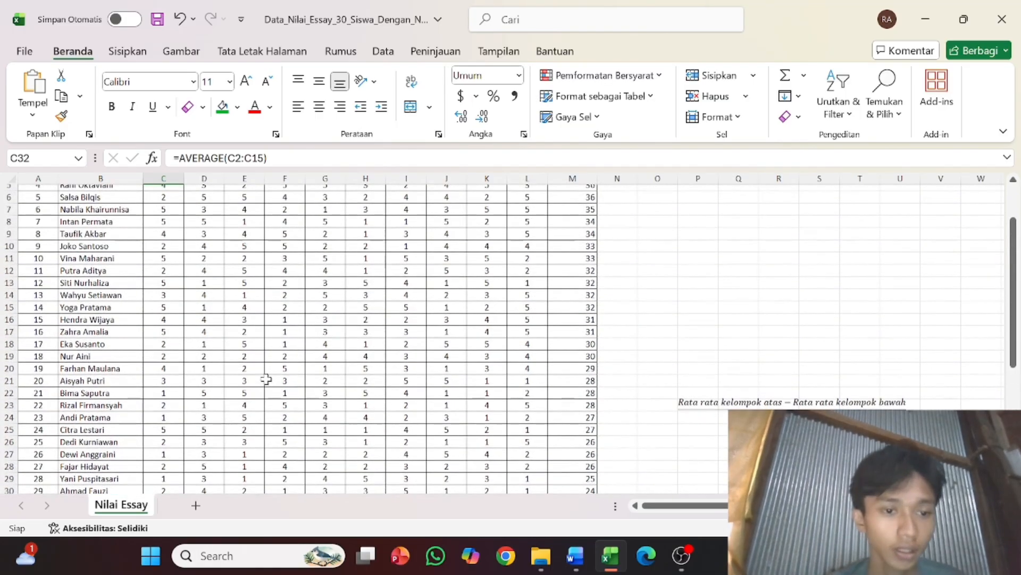
scroll(266, 379, down, 3)
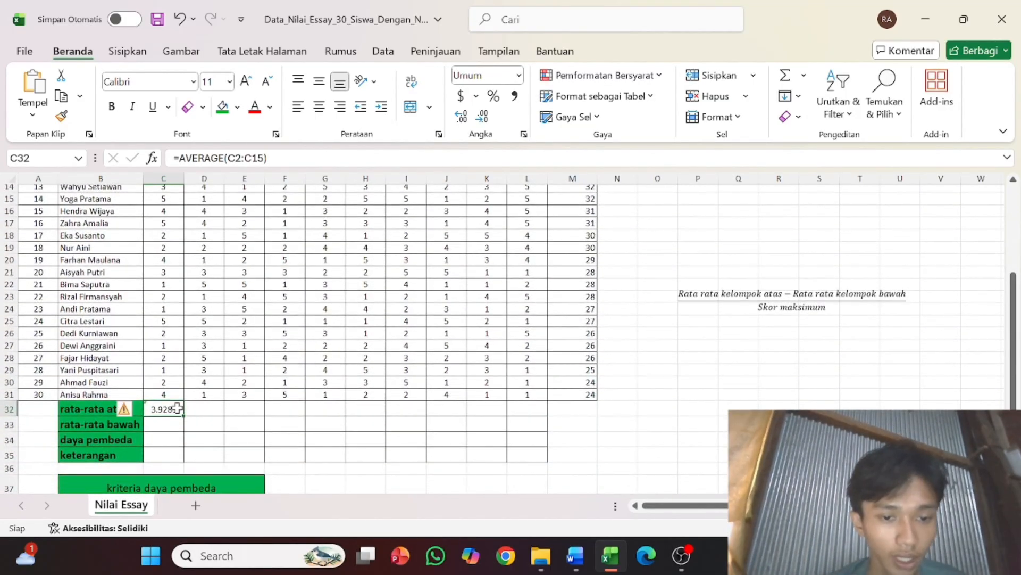
drag(177, 408, 523, 414)
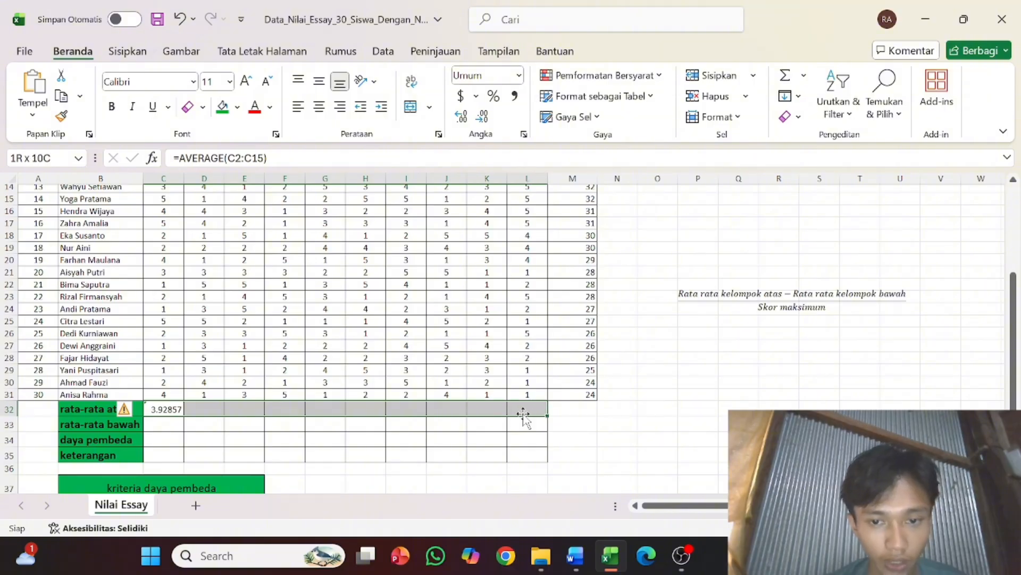
click(799, 95)
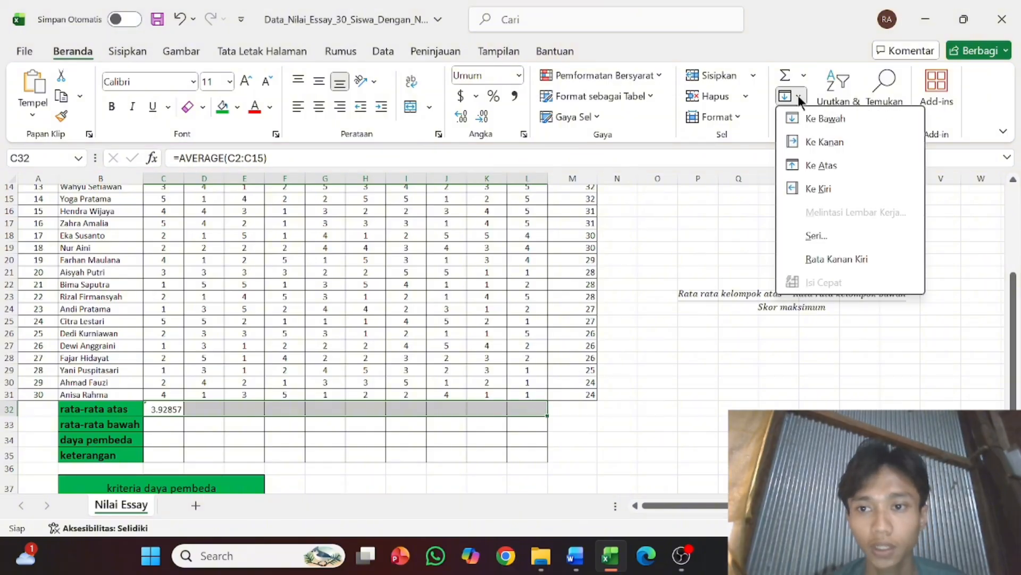
click(834, 144)
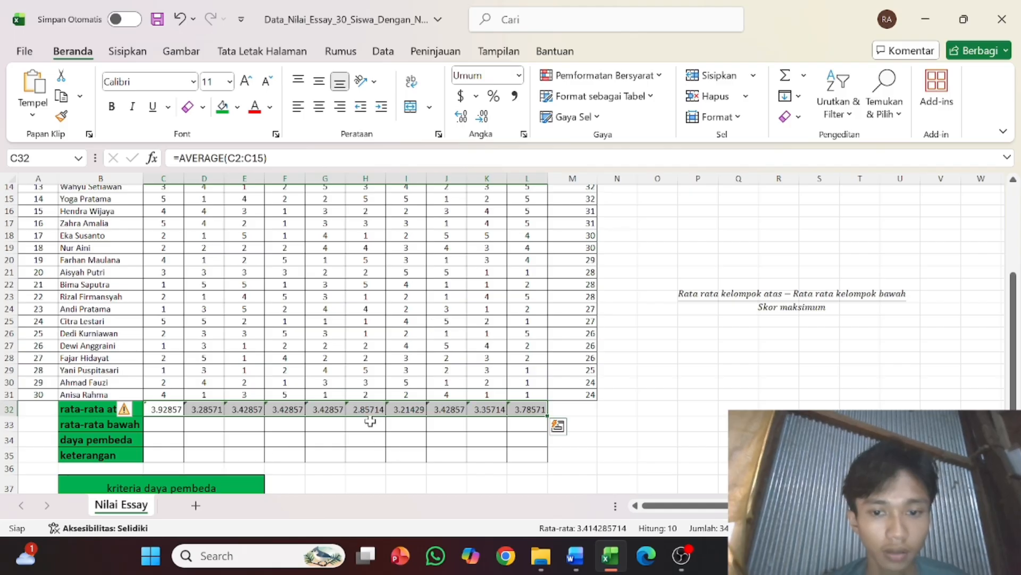
Average the lower group's Soal 1 scores, C16:C31, in the rata-rata bawah cell C33, accepting the formula correction
scroll(365, 421, up, 2)
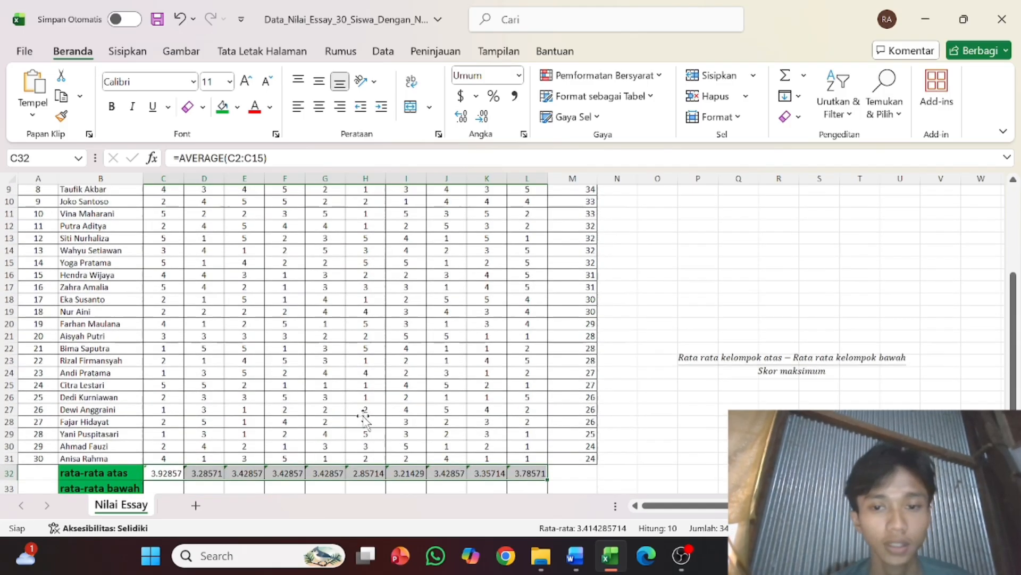
scroll(366, 420, down, 2)
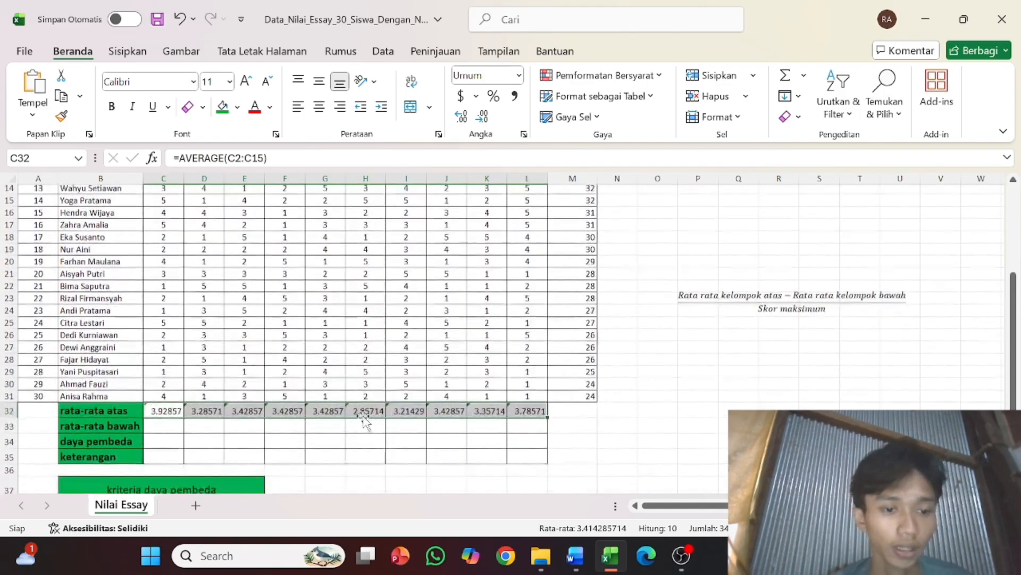
scroll(366, 420, up, 2)
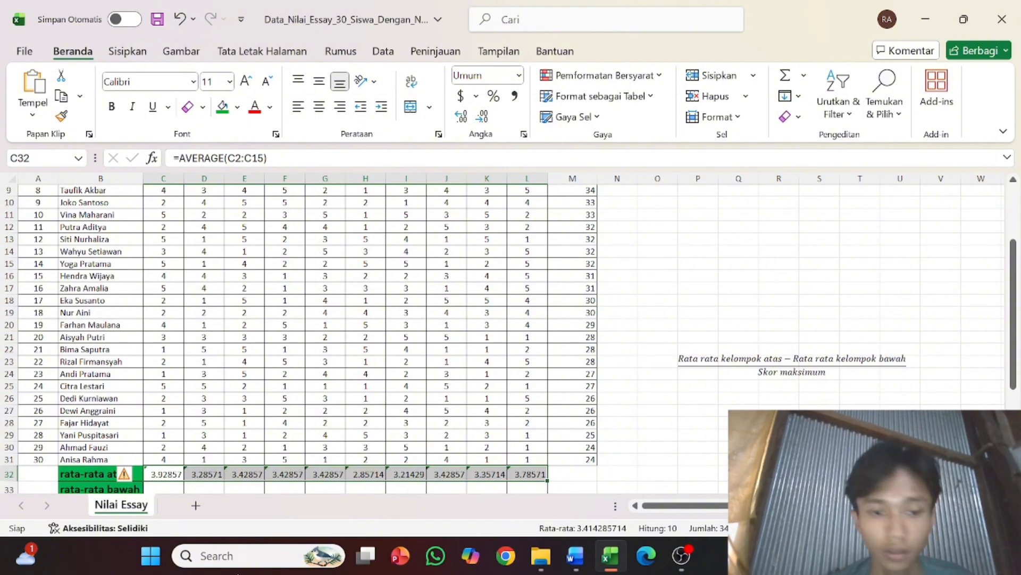
scroll(166, 412, down, 1)
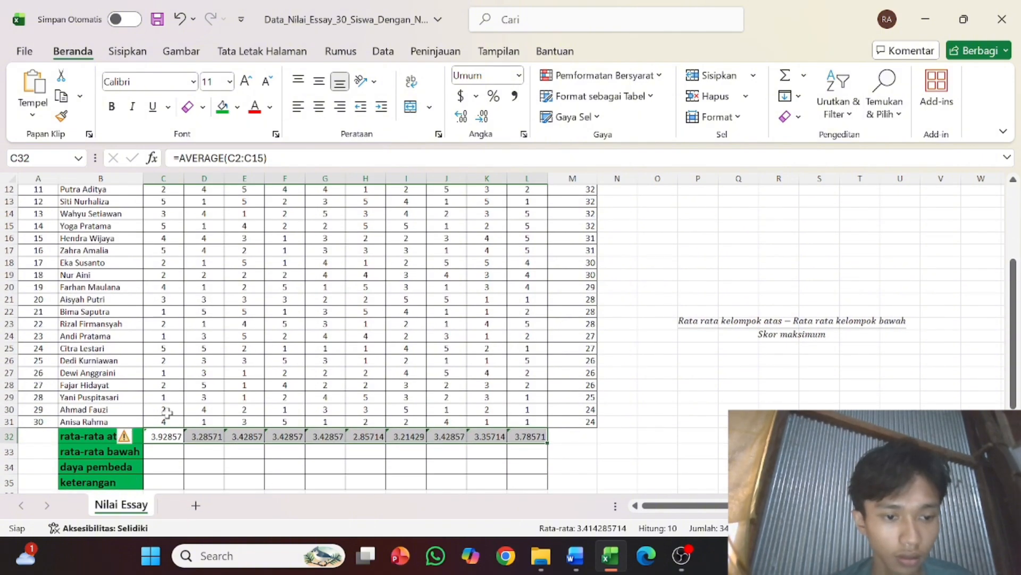
click(166, 452)
text(=)
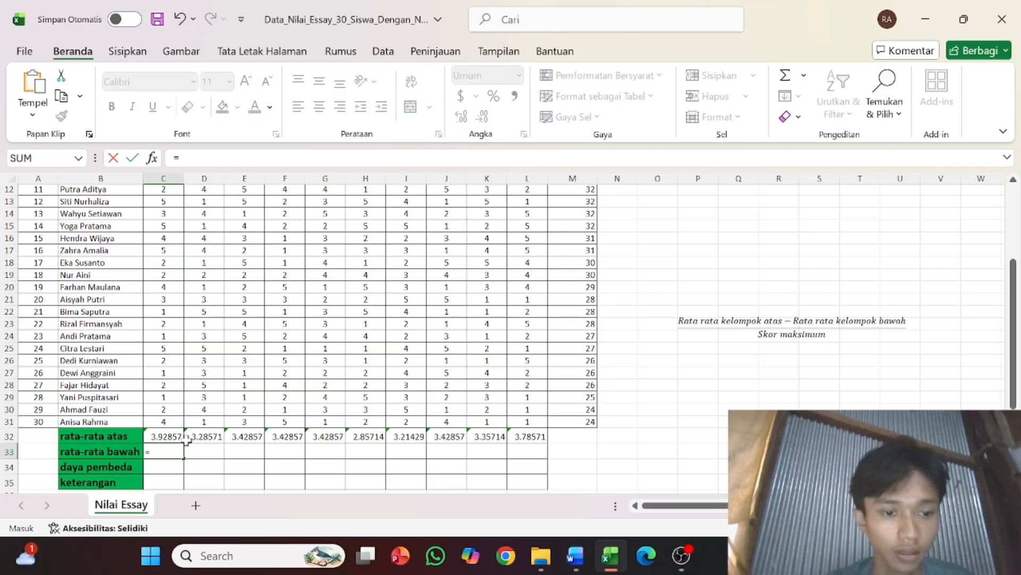
click(798, 73)
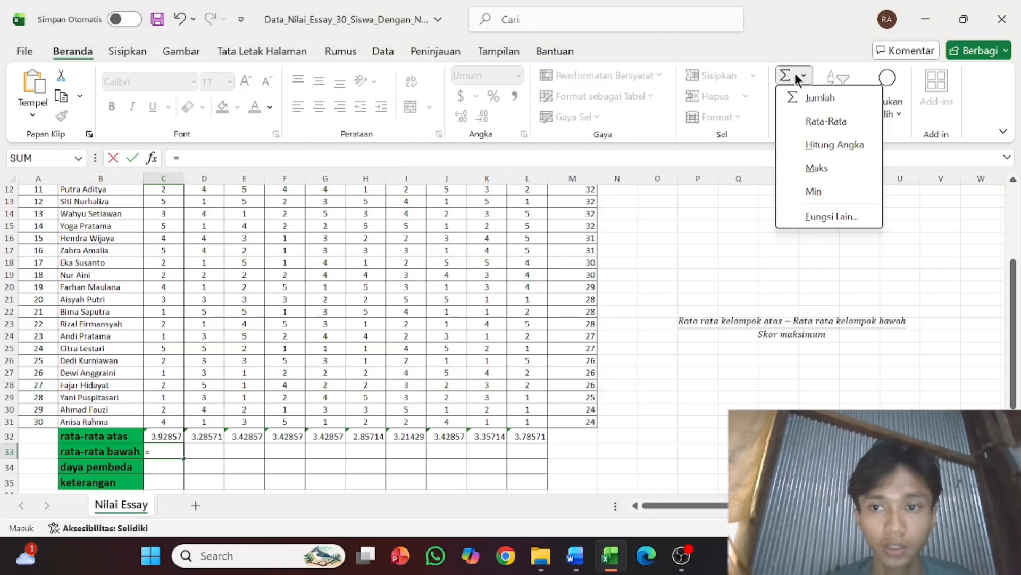
click(781, 76)
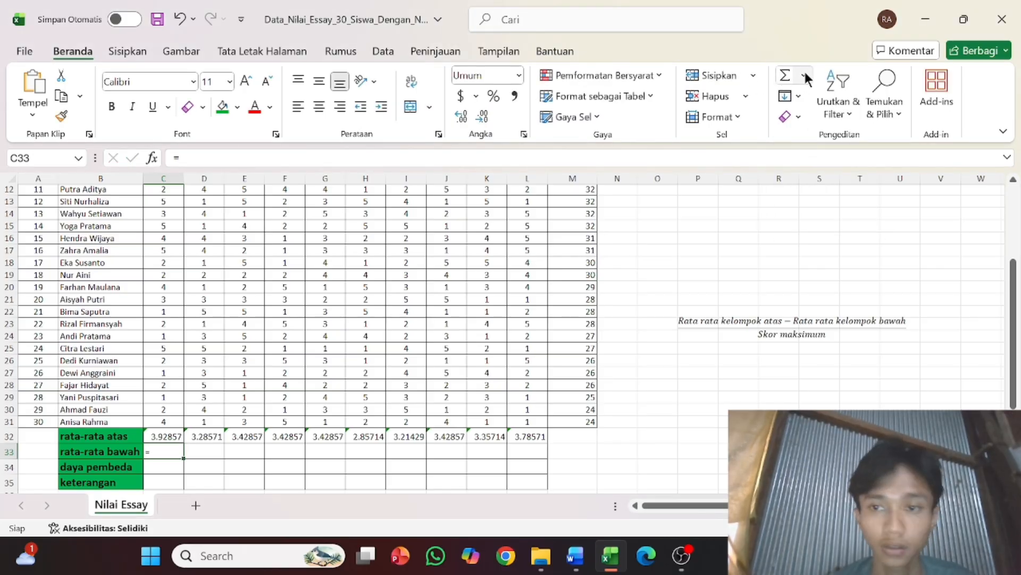
click(805, 75)
click(808, 121)
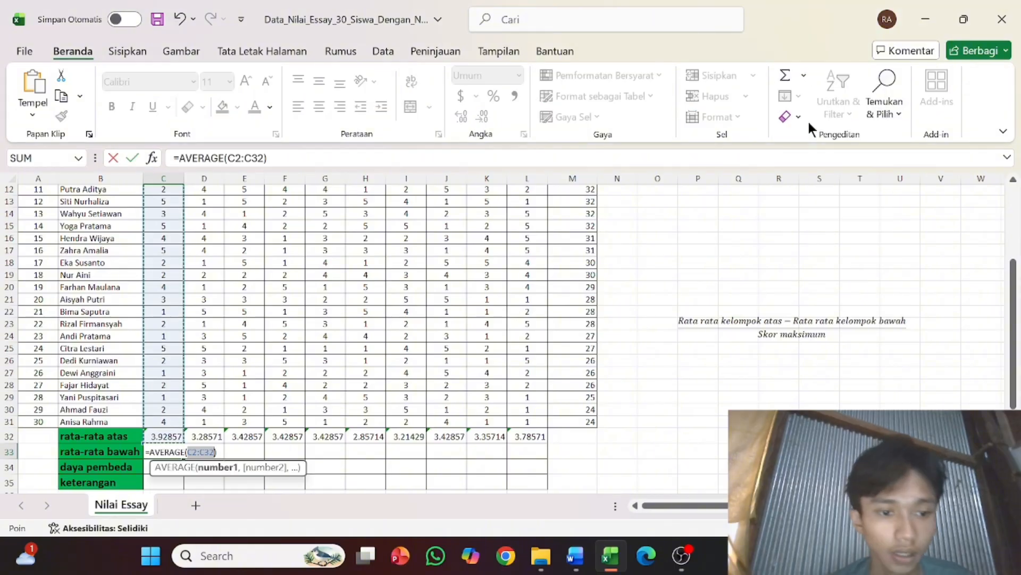
scroll(172, 338, up, 1)
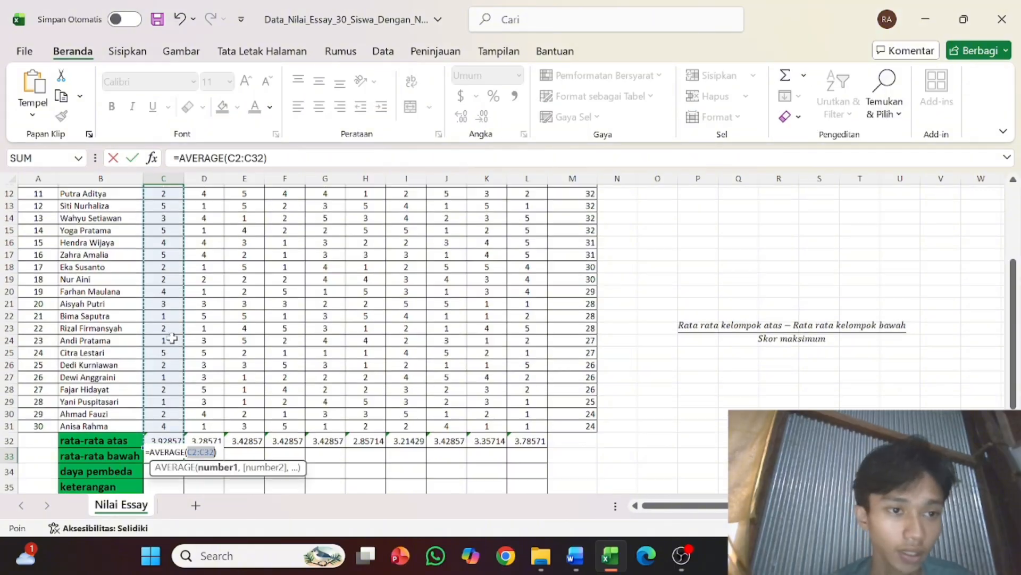
scroll(172, 338, up, 2)
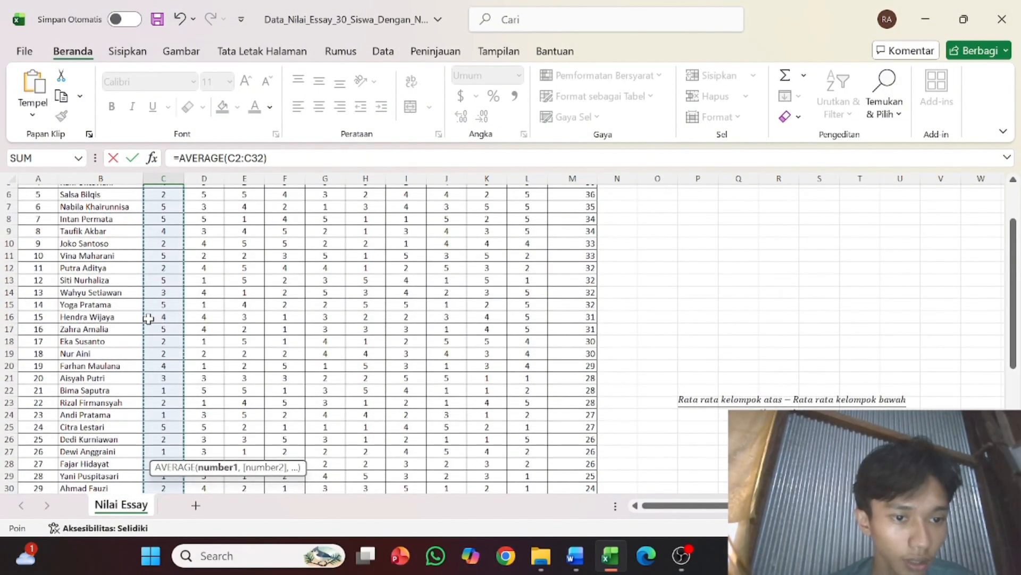
click(148, 318)
drag(149, 318, 171, 435)
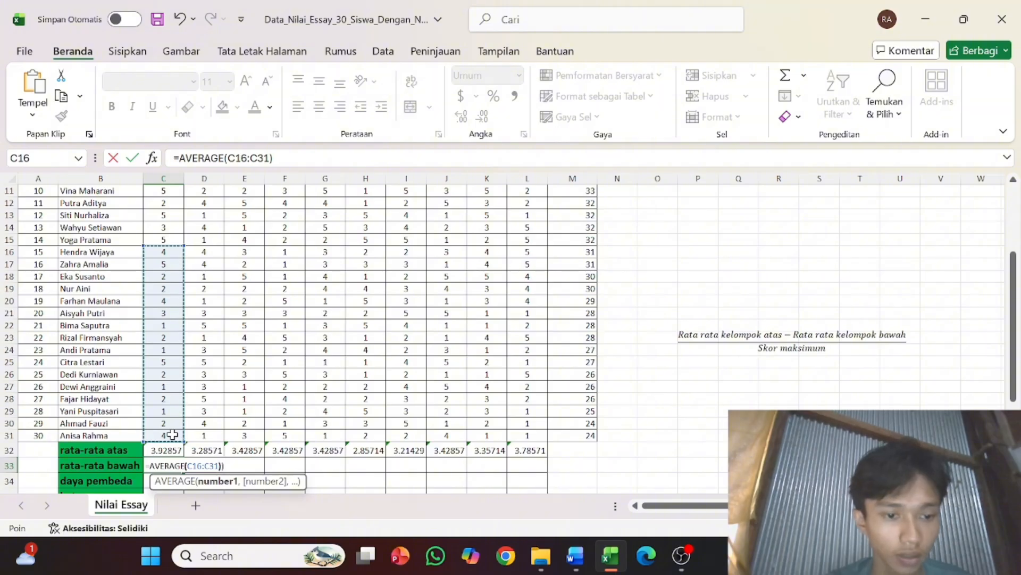
text())
key(Return)
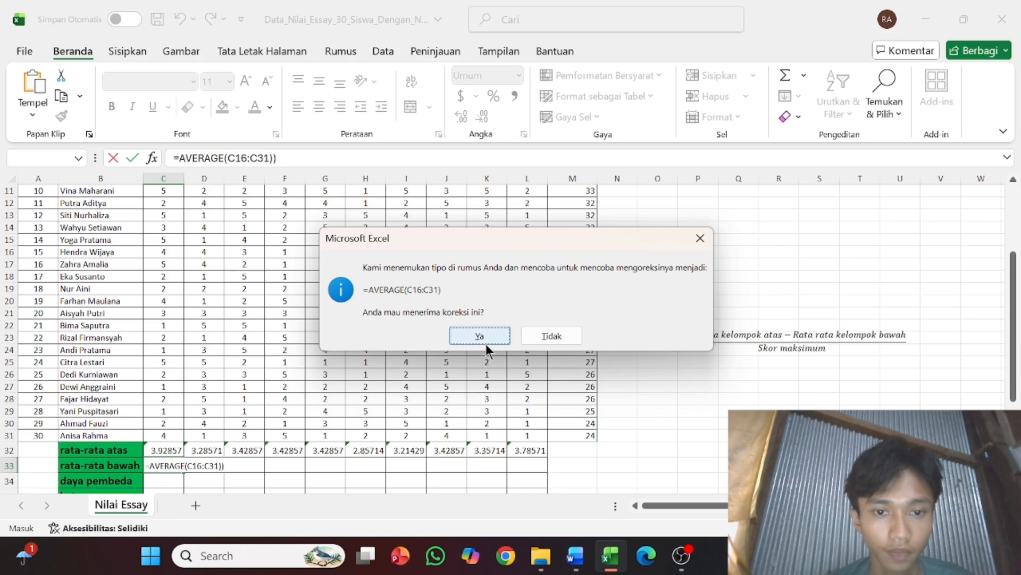
click(484, 334)
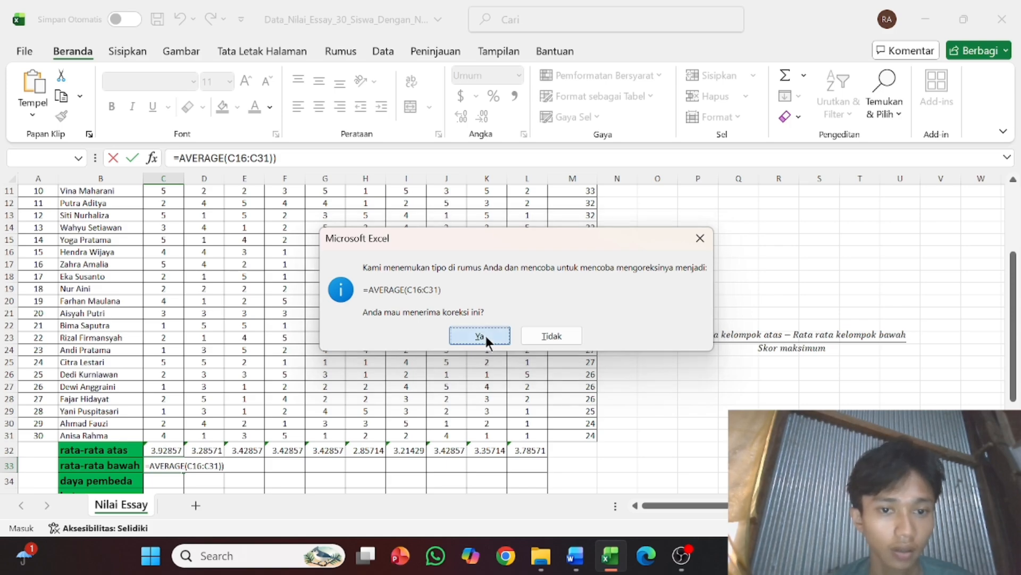
Fill the rata-rata bawah formula from C33 across to L33 for Soal 2 through Soal 10
scroll(176, 453, down, 1)
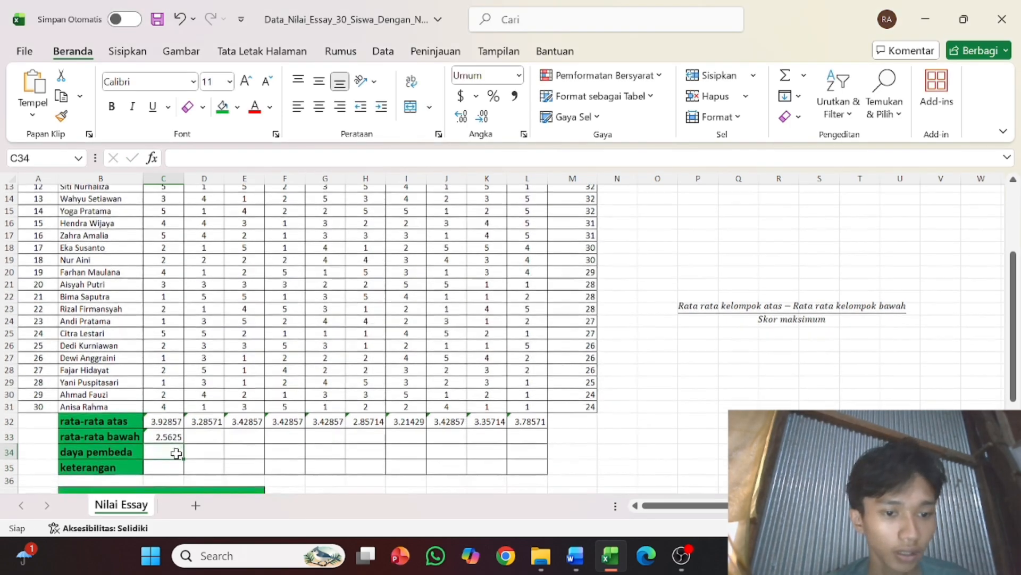
click(170, 437)
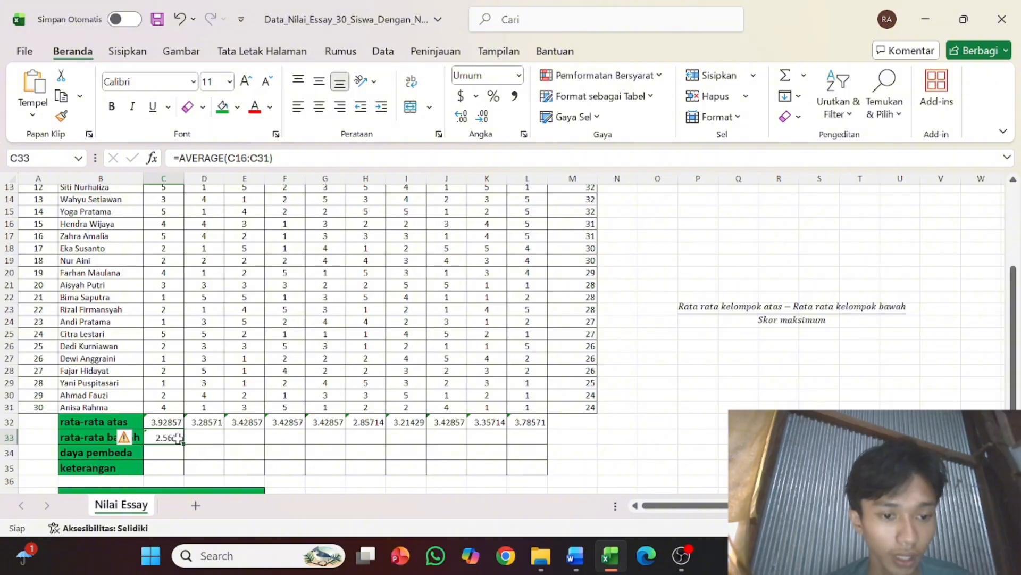
drag(180, 437, 532, 437)
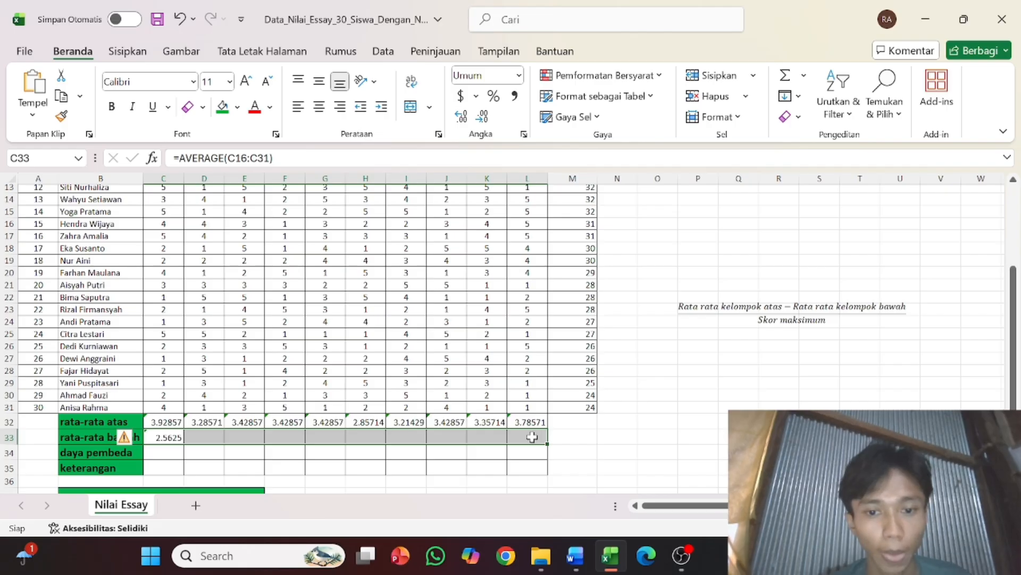
click(800, 94)
click(809, 139)
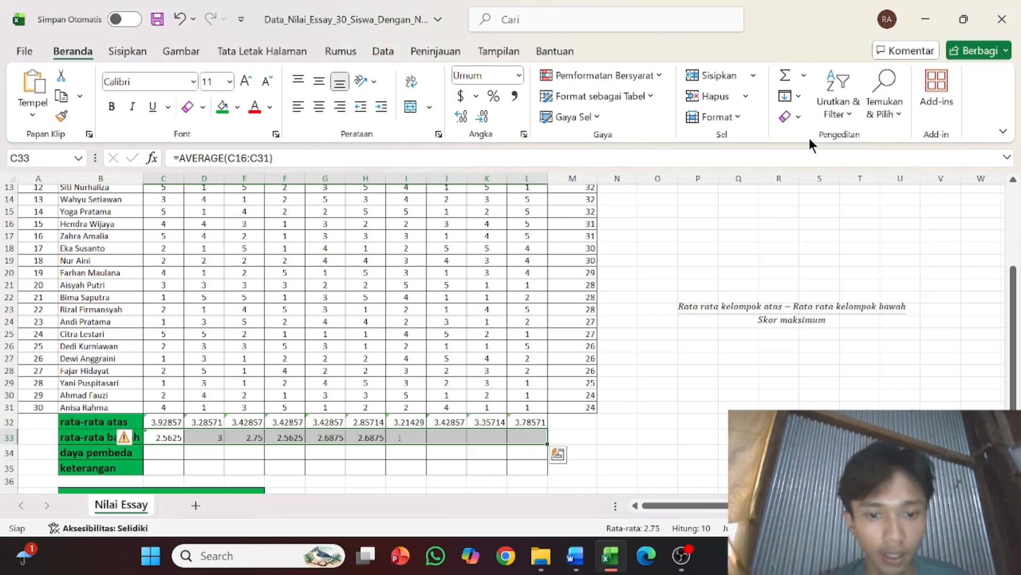
Calculate Soal 1's daya pembeda in C34 with the formula =(C32-C33)/5
click(180, 448)
scroll(170, 450, down, 2)
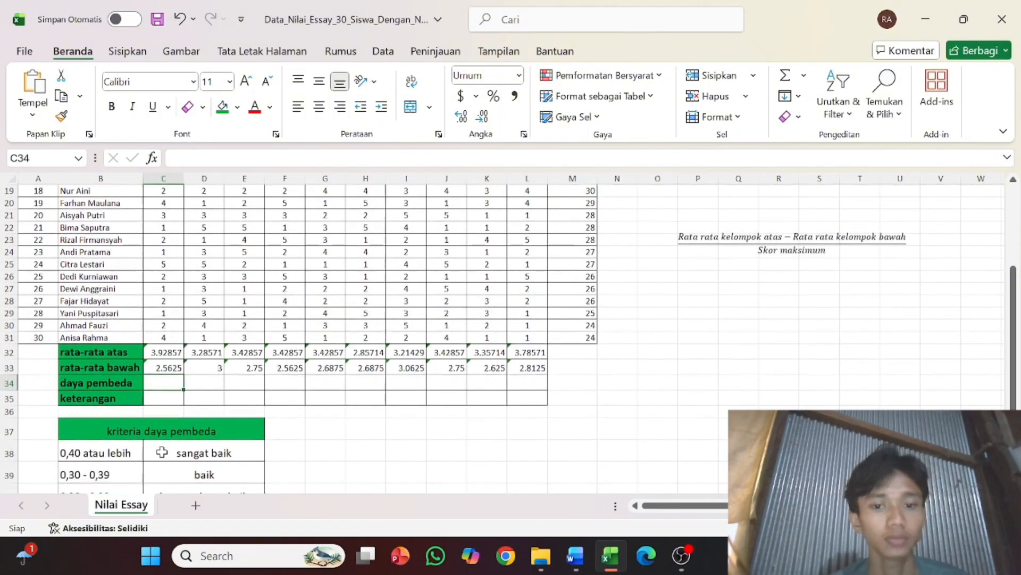
scroll(161, 452, up, 1)
scroll(162, 451, down, 1)
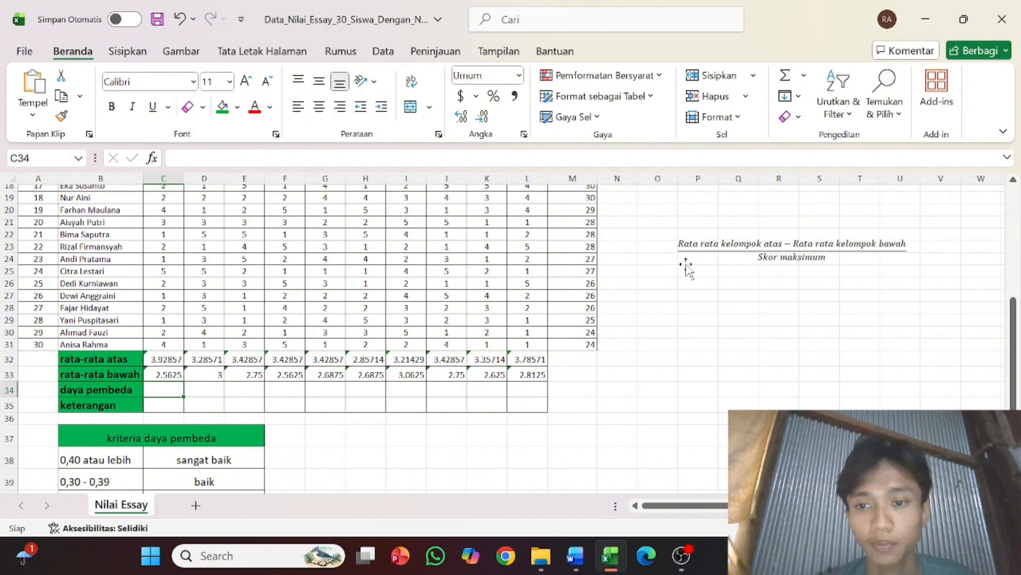
double_click(159, 390)
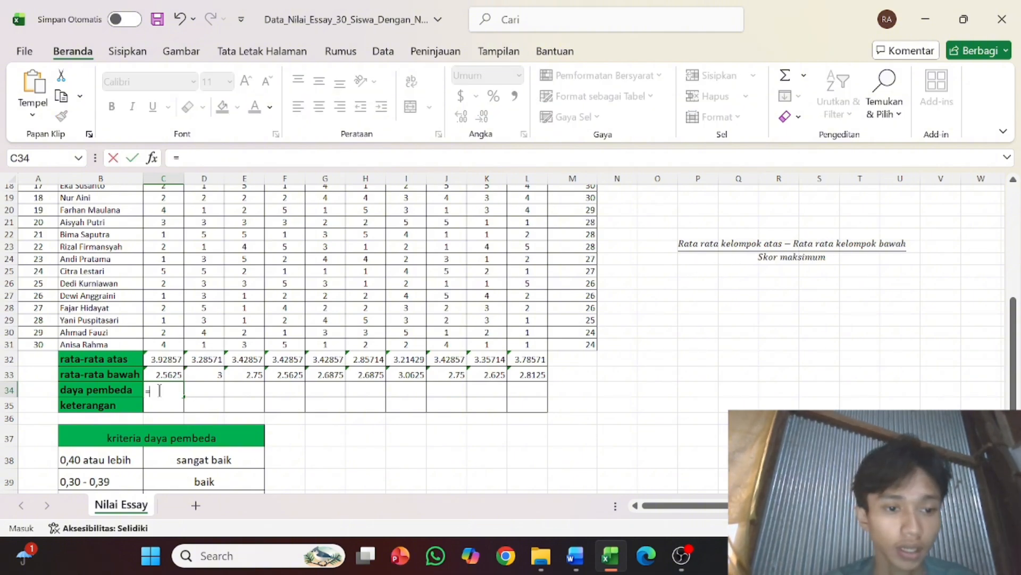
text(=()
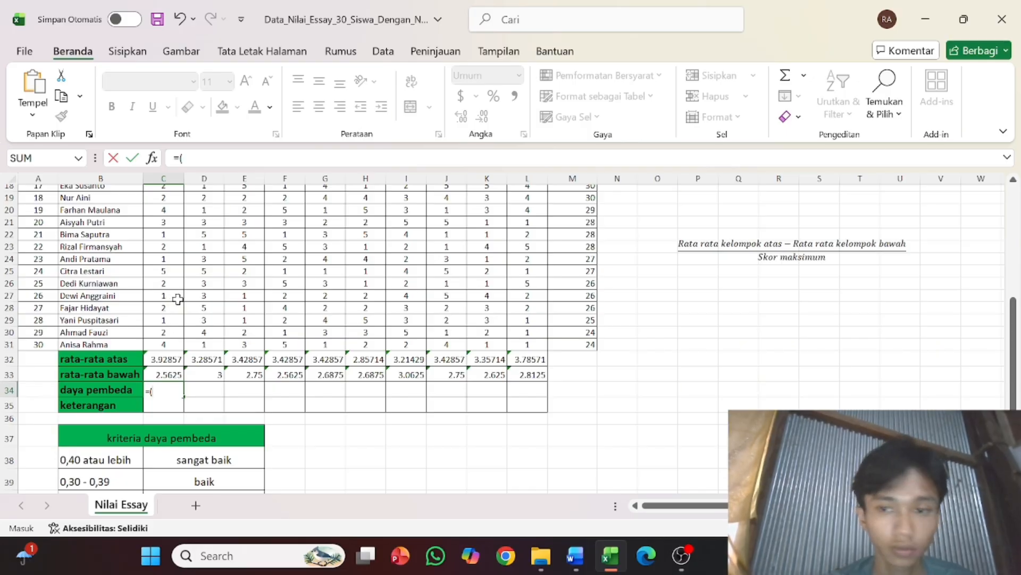
mouse_move(163, 360)
mouse_down()
mouse_move(170, 368)
mouse_move(165, 361)
mouse_up()
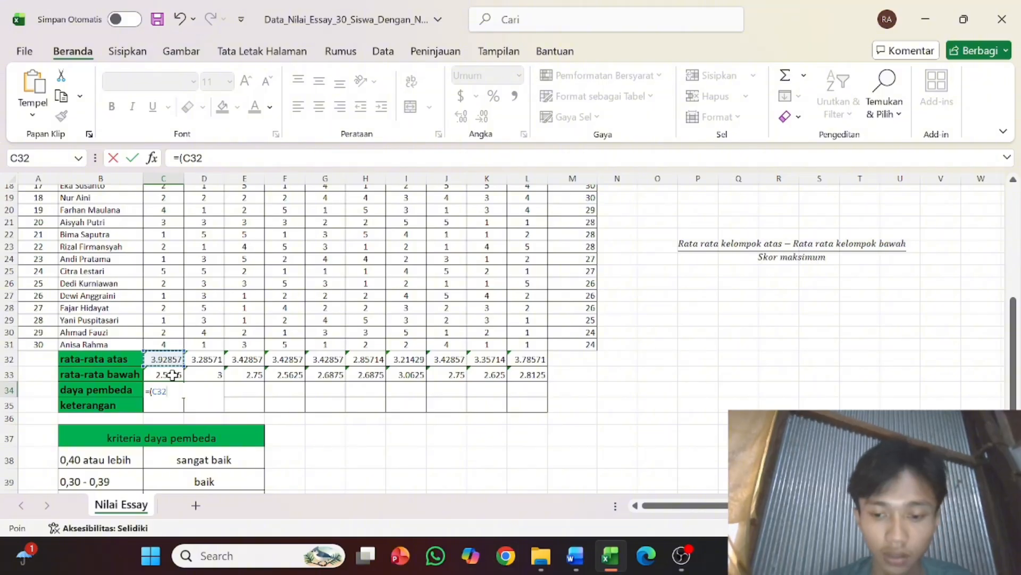
text(-)
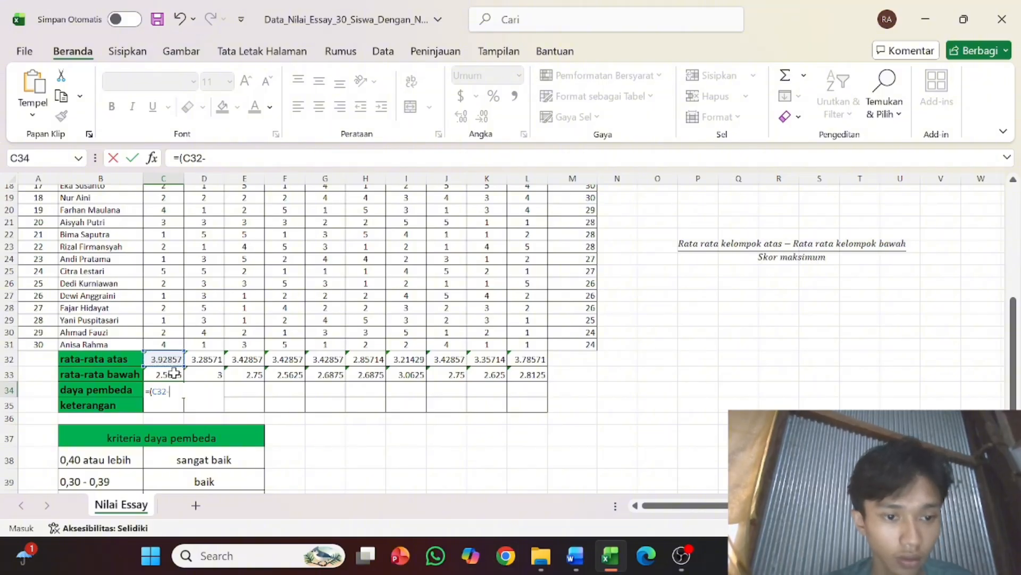
click(169, 375)
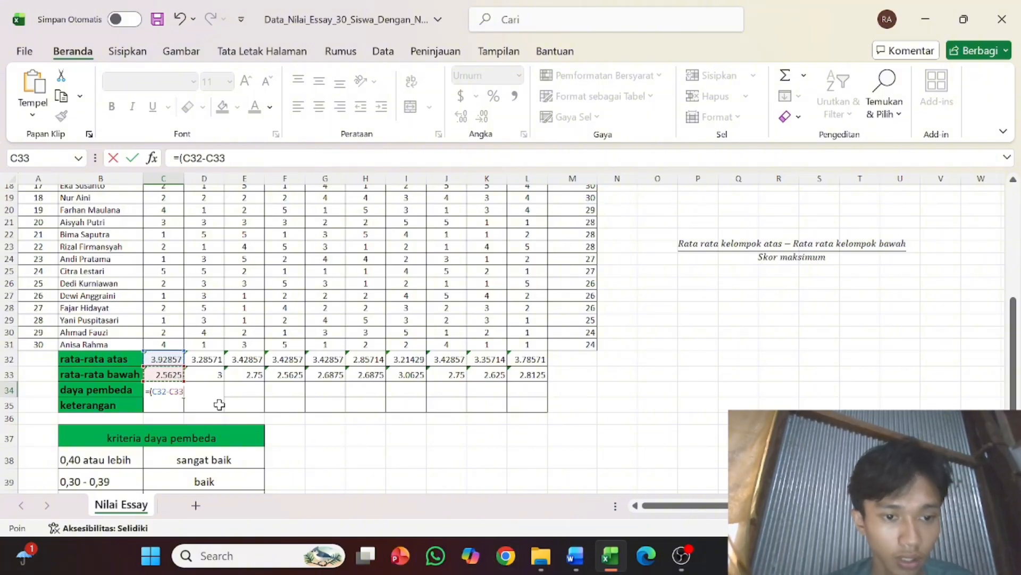
text()/)
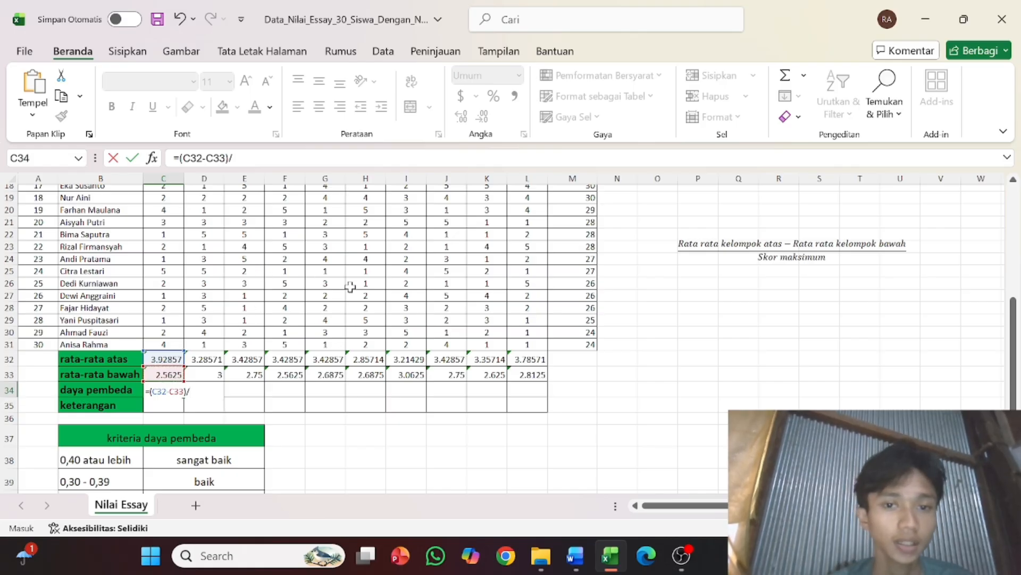
scroll(350, 287, up, 3)
scroll(350, 287, up, 3)
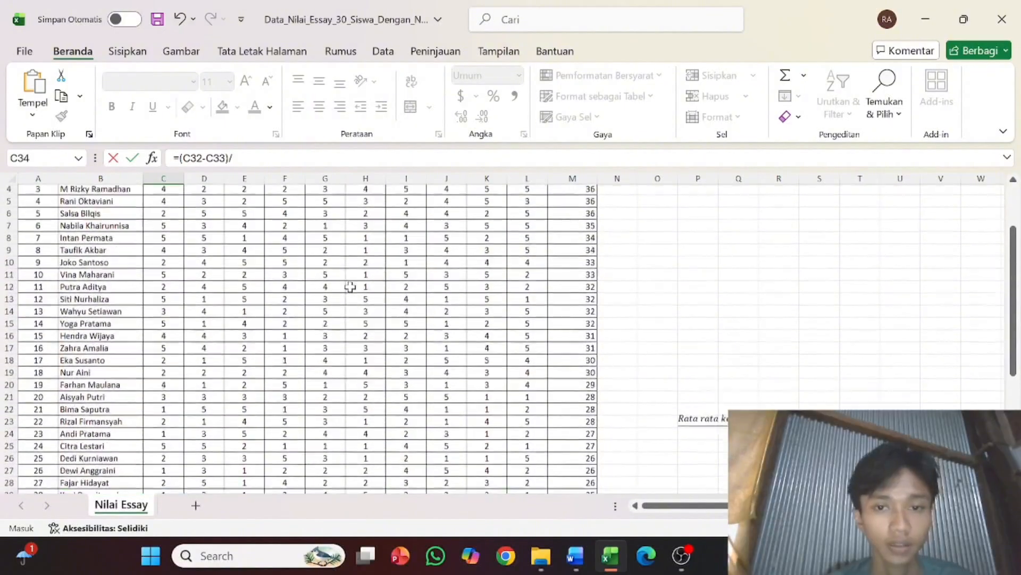
scroll(350, 286, down, 1)
scroll(350, 286, up, 1)
scroll(350, 287, down, 8)
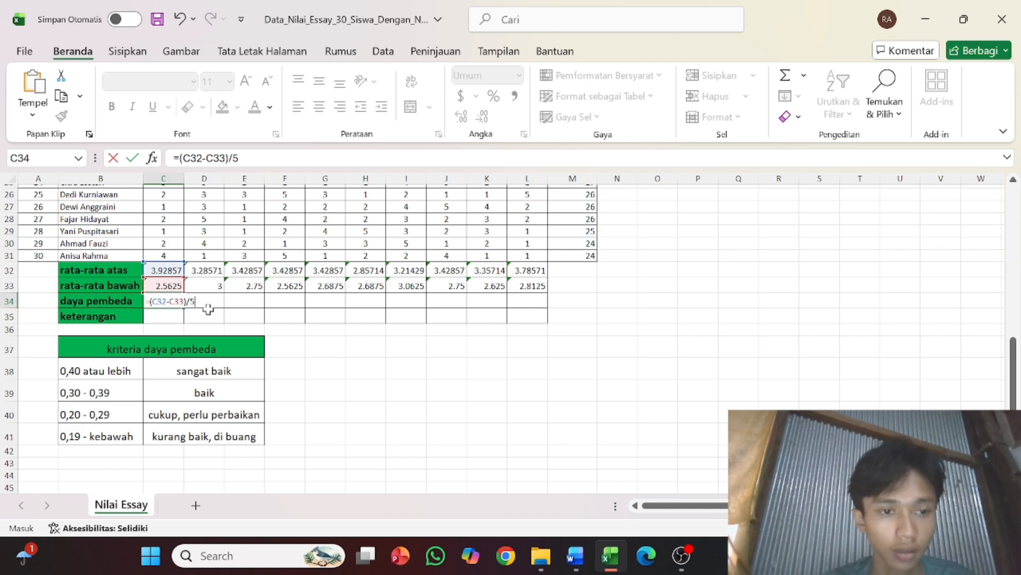
key(Return)
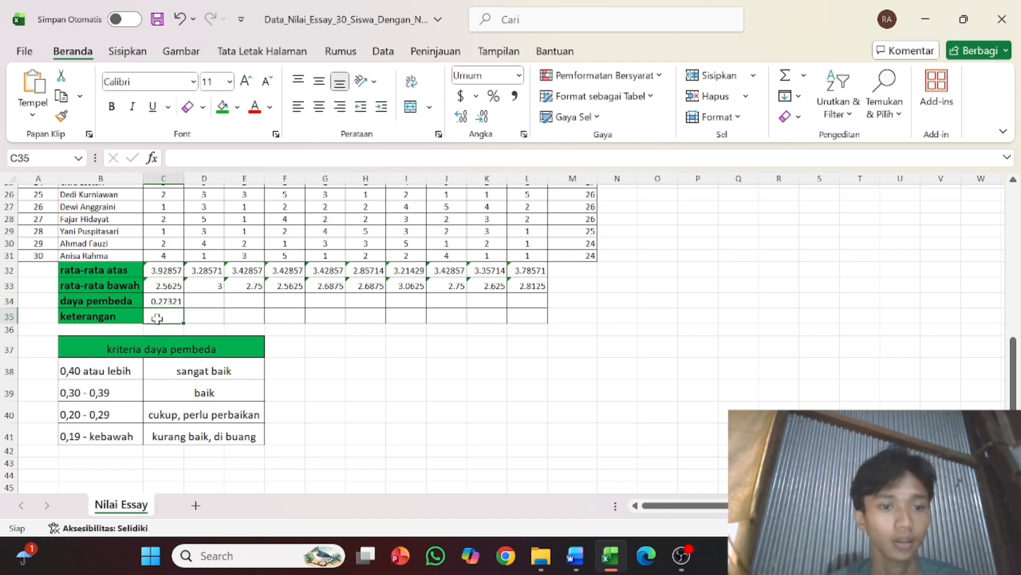
Fill the daya pembeda formula from C34 across to L34 for Soal 2 through Soal 10
click(189, 302)
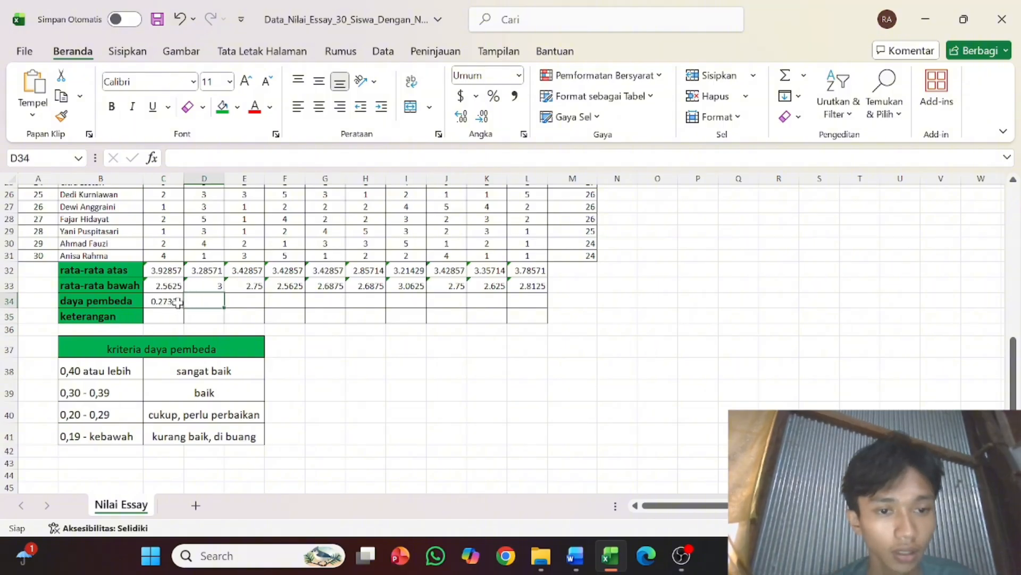
drag(178, 302, 525, 299)
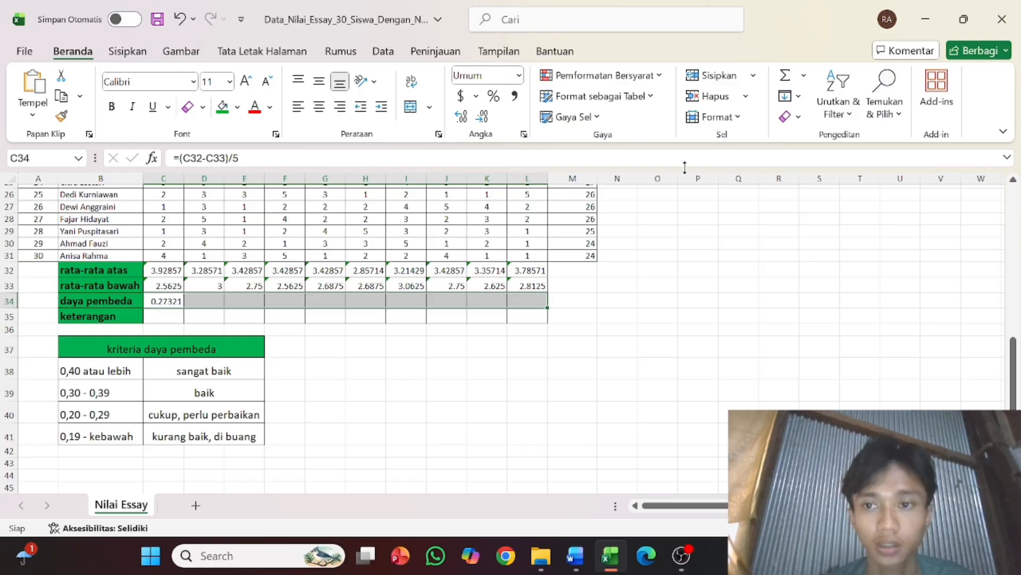
click(798, 95)
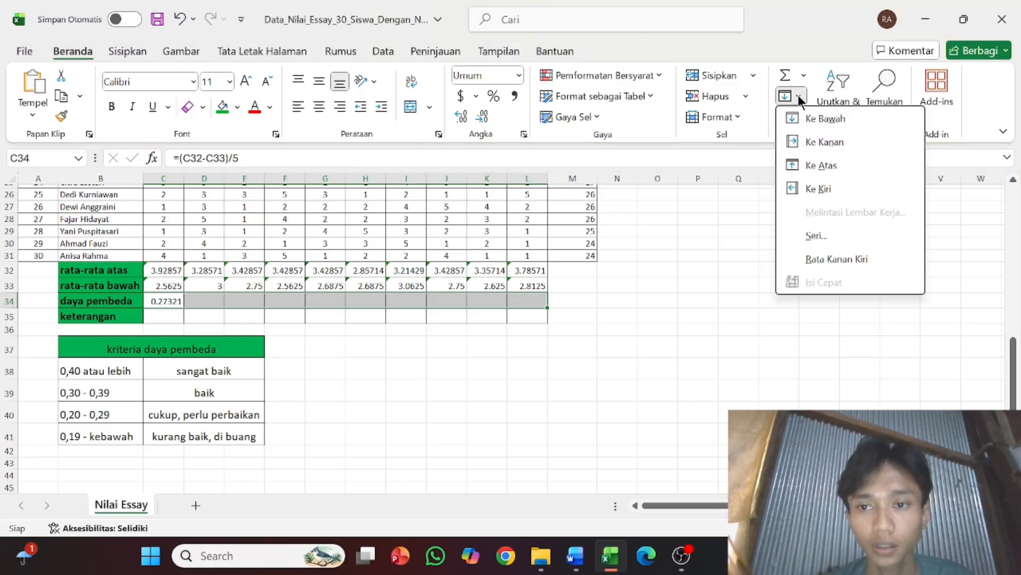
click(807, 152)
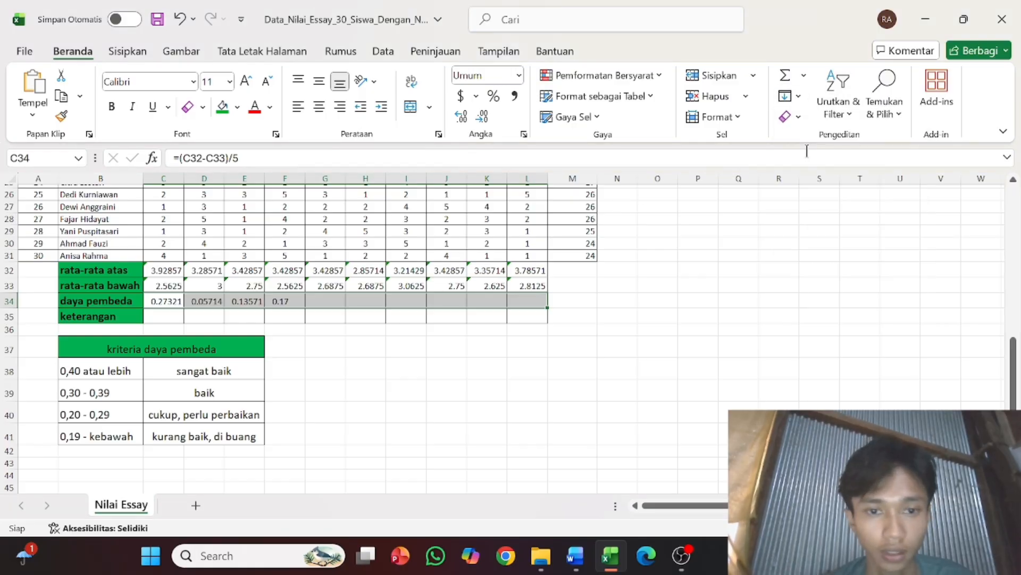
click(348, 318)
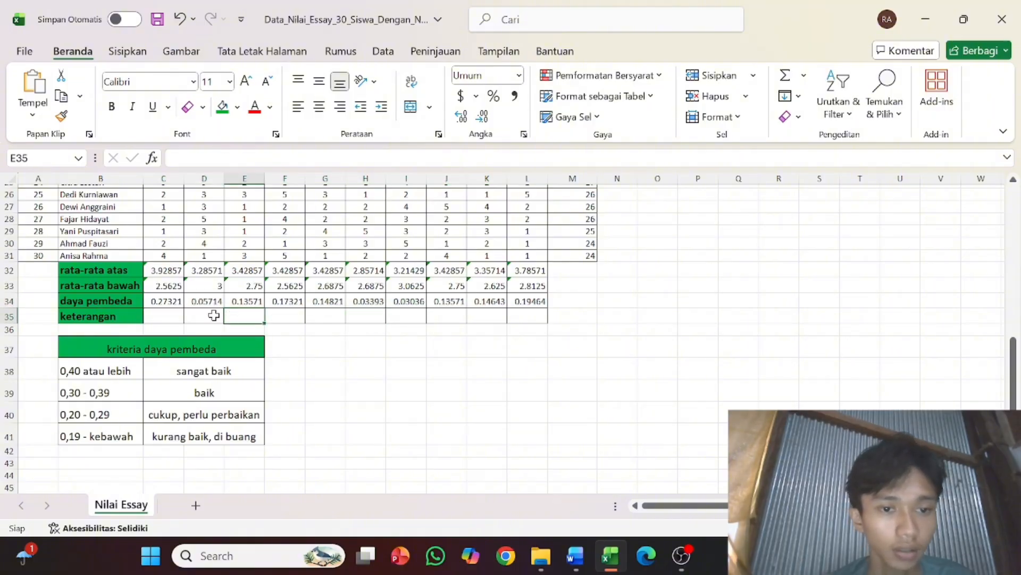
Enter CUKUP as Soal 1's keterangan in C35, following the kriteria daya pembeda table
click(161, 316)
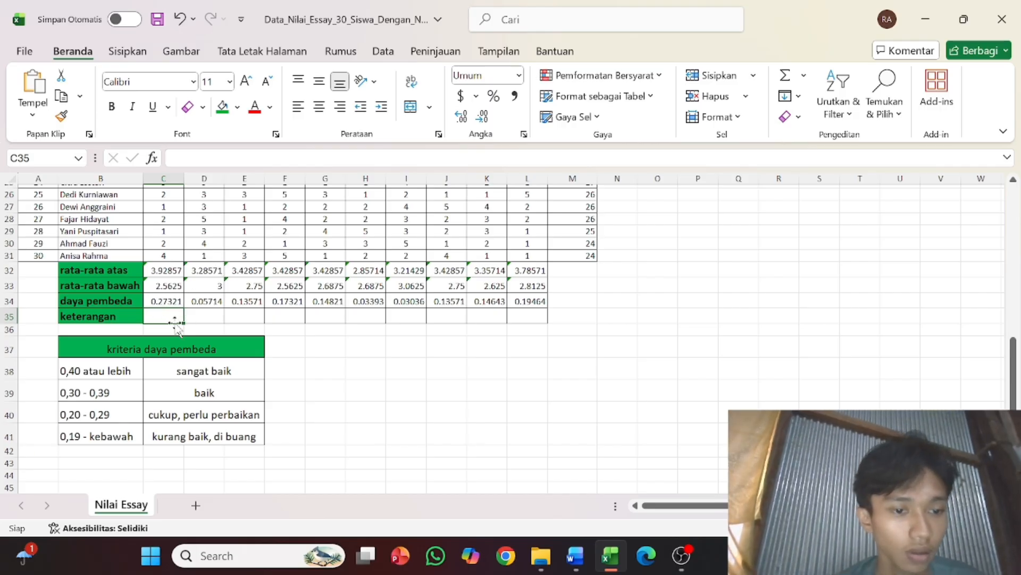
scroll(175, 325, down, 2)
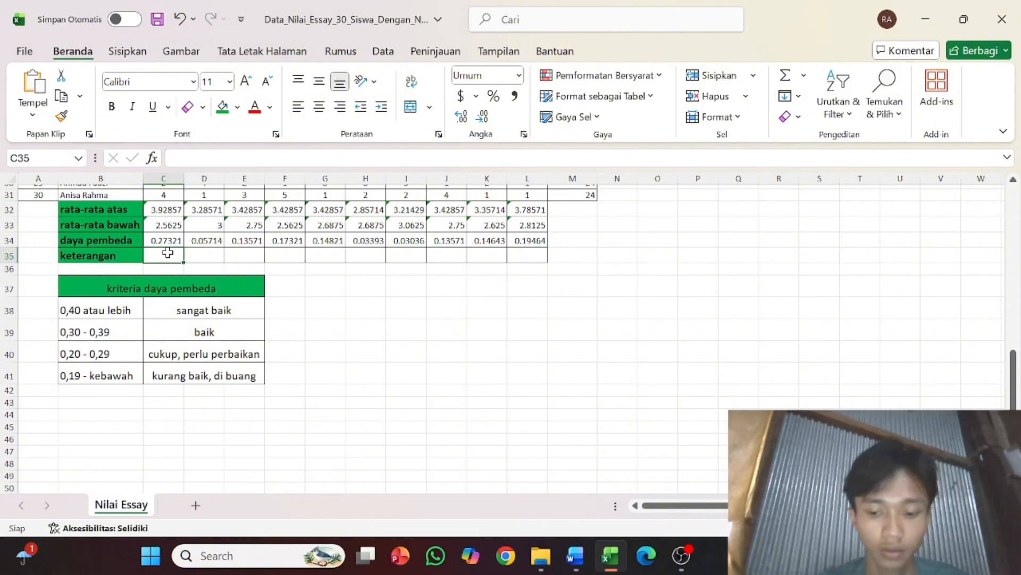
text(cu)
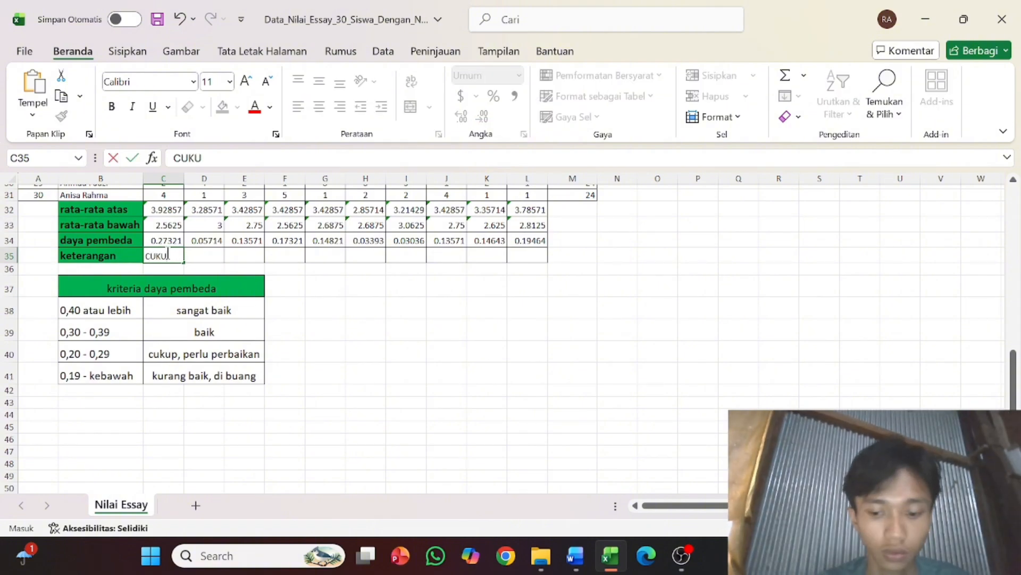
text(KUP)
Enter KURANG BAIK as Soal 2's keterangan in D35
click(203, 256)
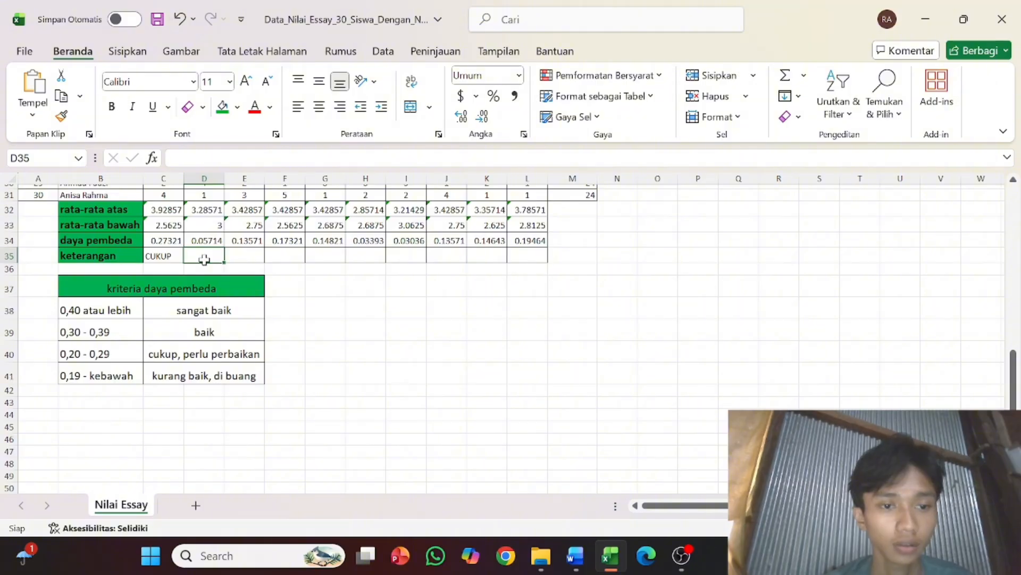
text(KU)
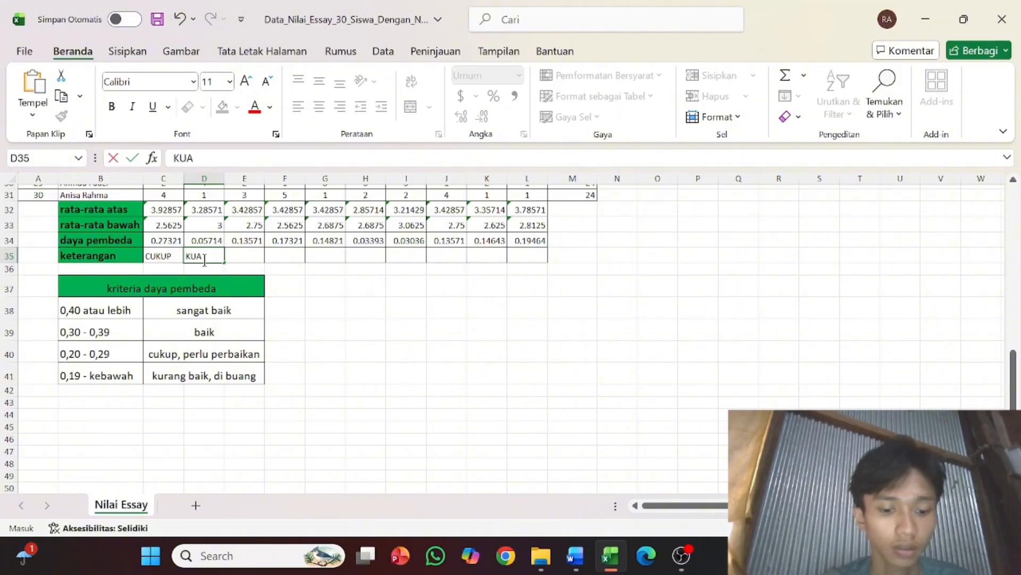
text(RANG BAIK)
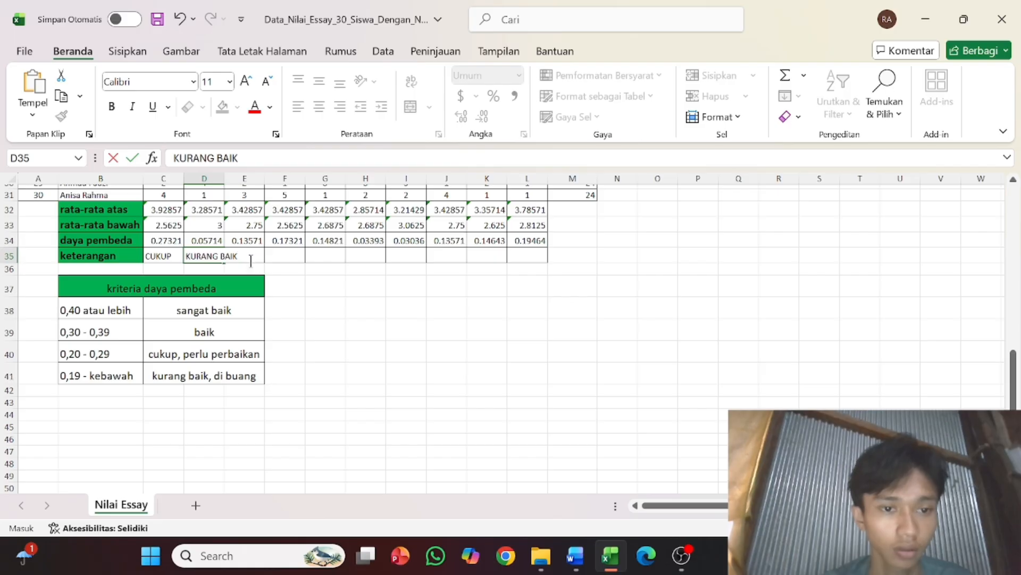
key(Return)
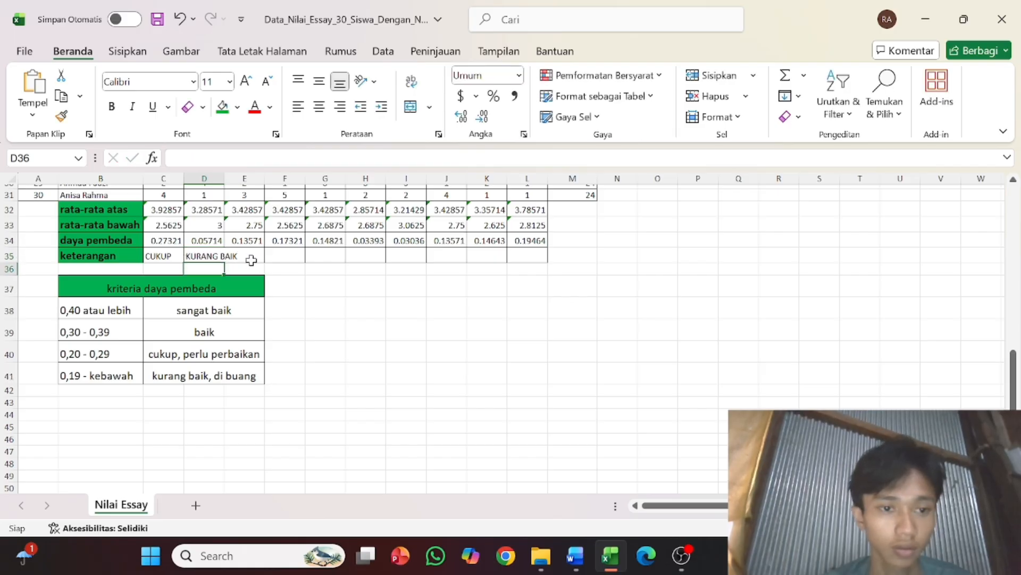
key(Up)
Enter "kurang baik" as Soal 3's keterangan in E35
click(251, 259)
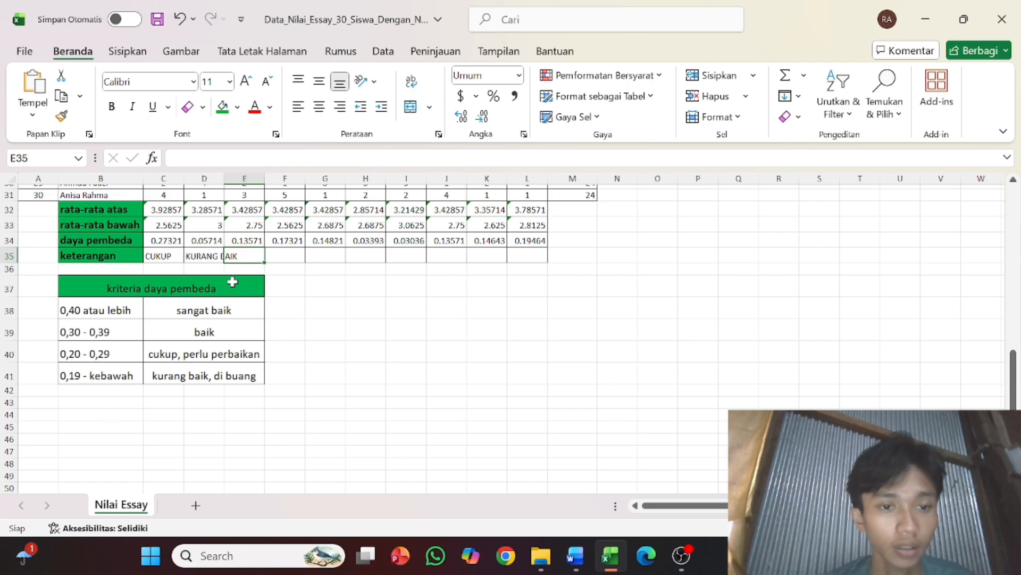
text(ku)
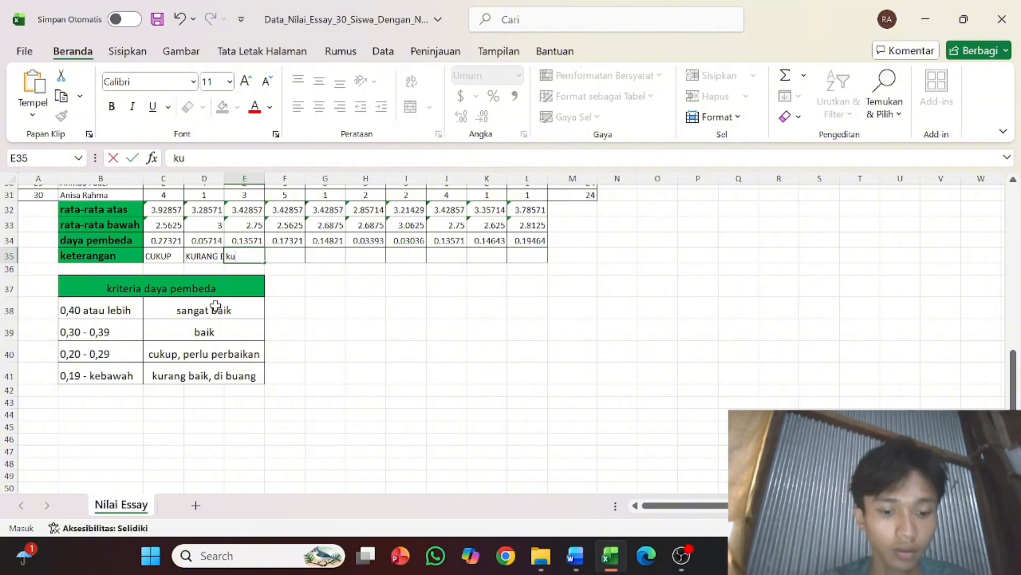
text(rang)
text( nn)
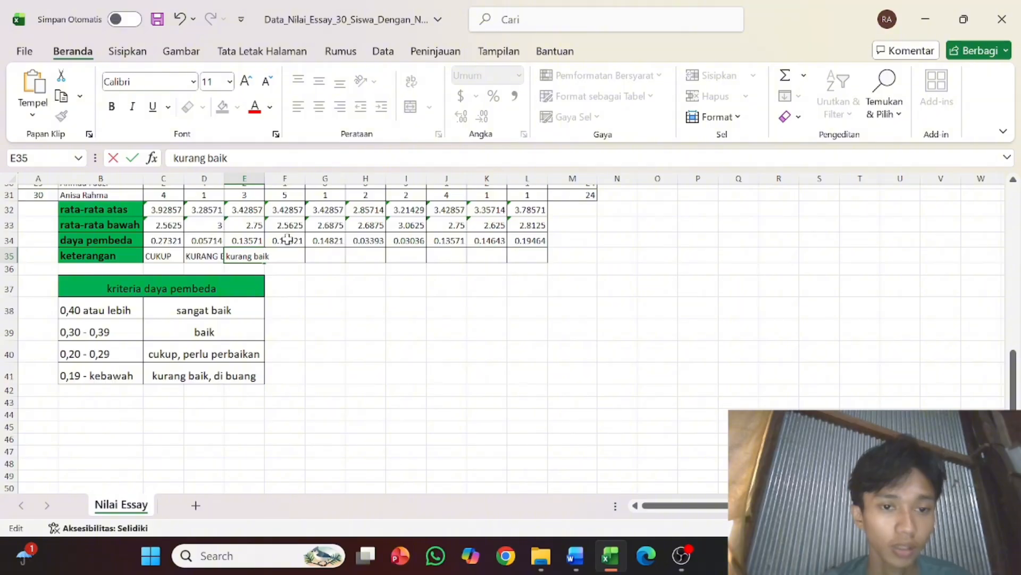
click(319, 258)
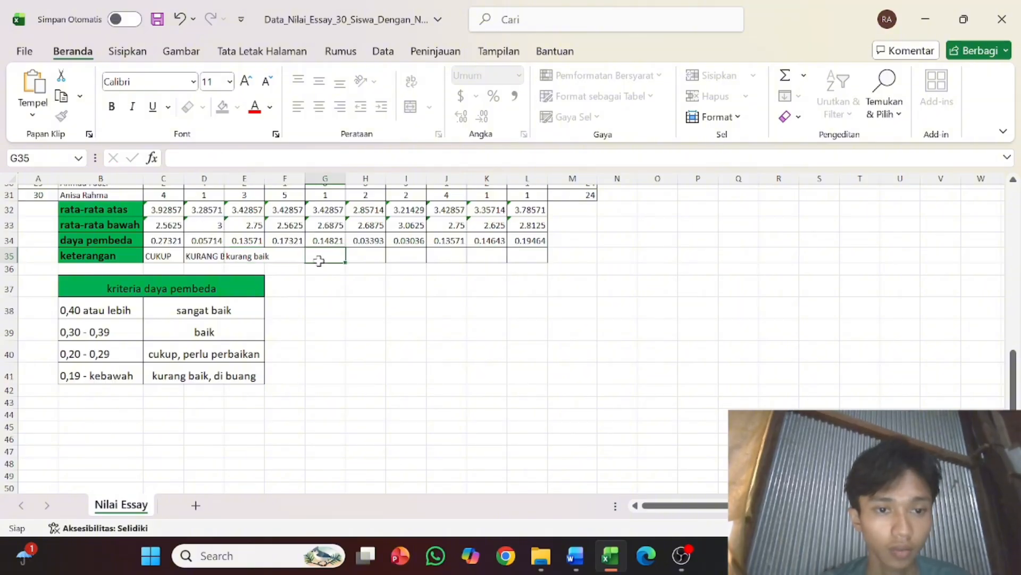
Enter "kurang baik" as Soal 4's keterangan in F35
click(293, 266)
click(293, 261)
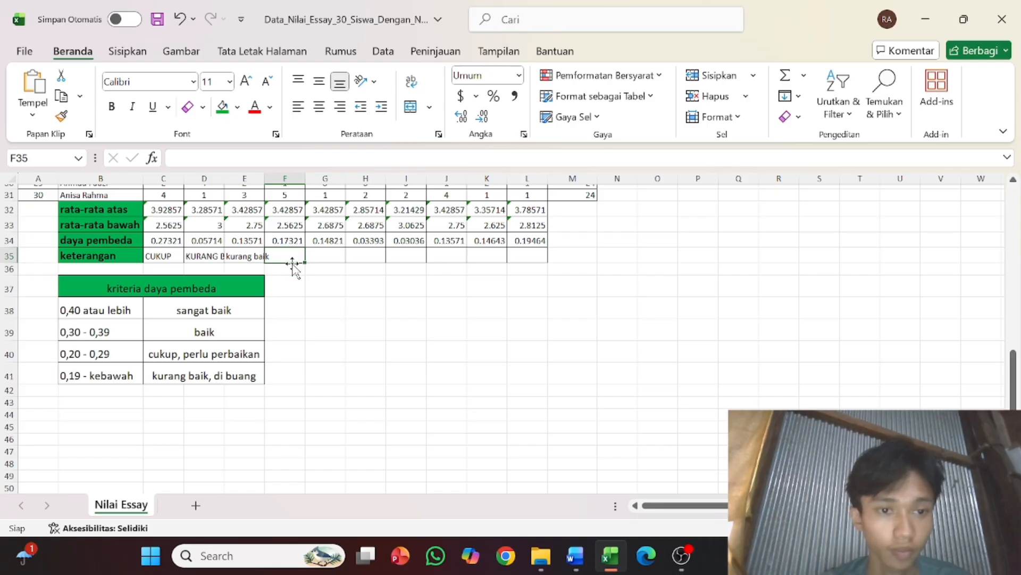
text(kur)
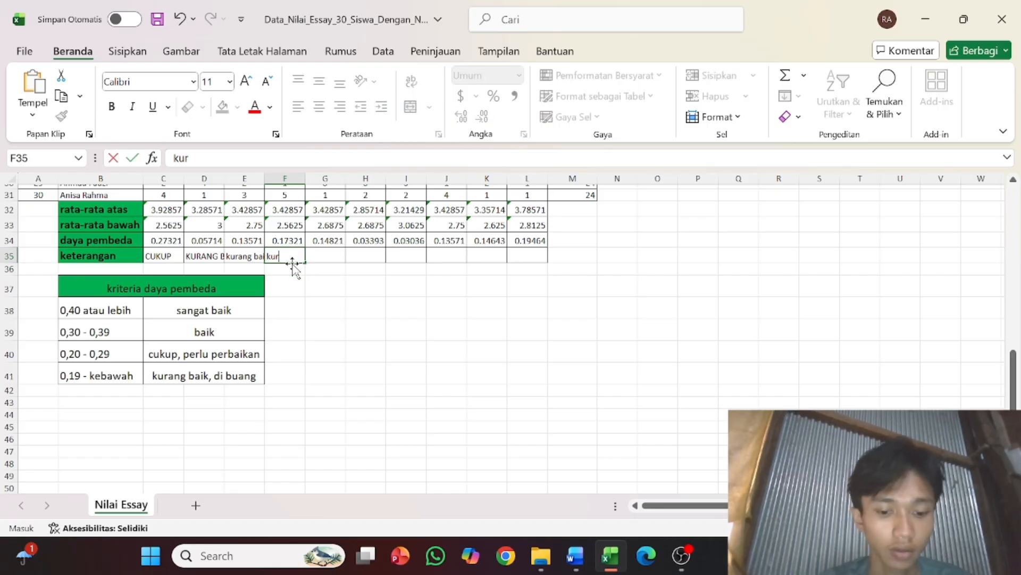
text(an)
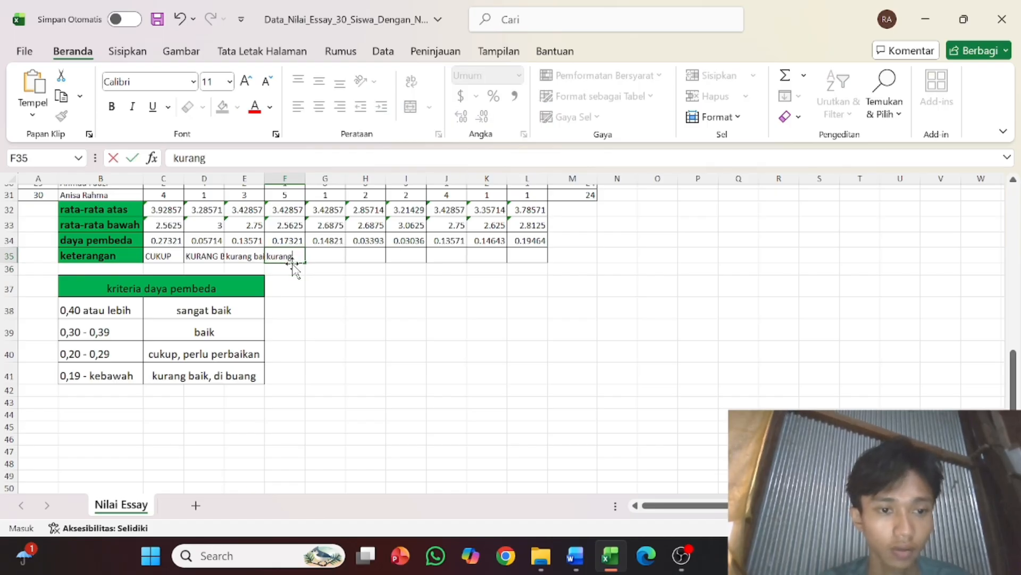
text(g)
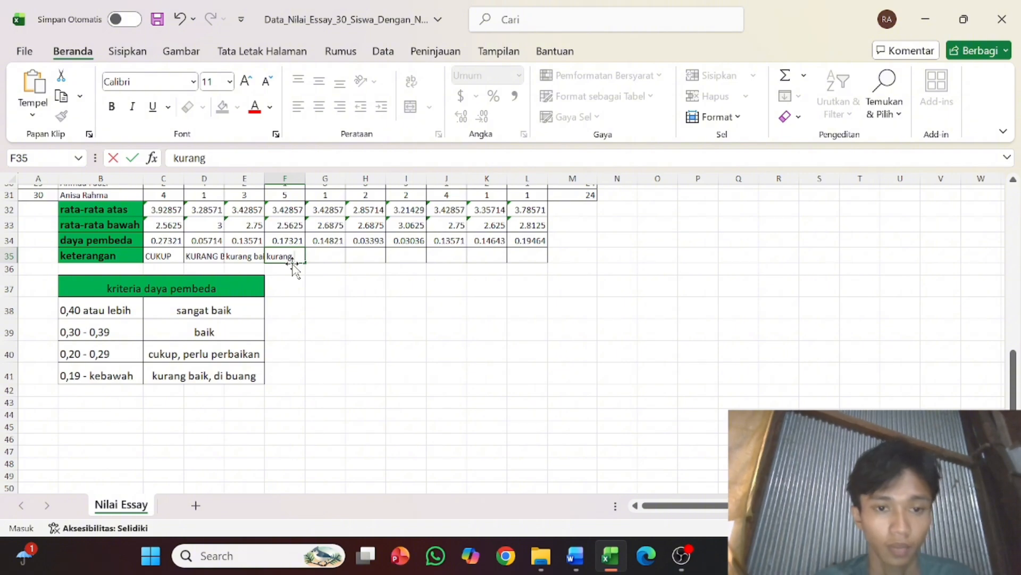
text( baik)
key(Tab)
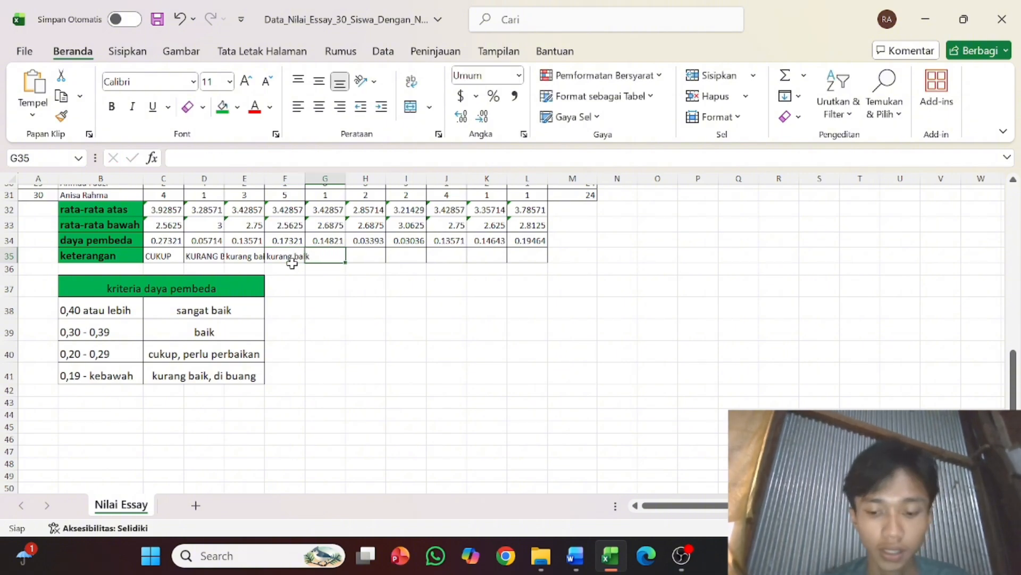
Enter "kurang baik" as Soal 5's keterangan in G35
text(k)
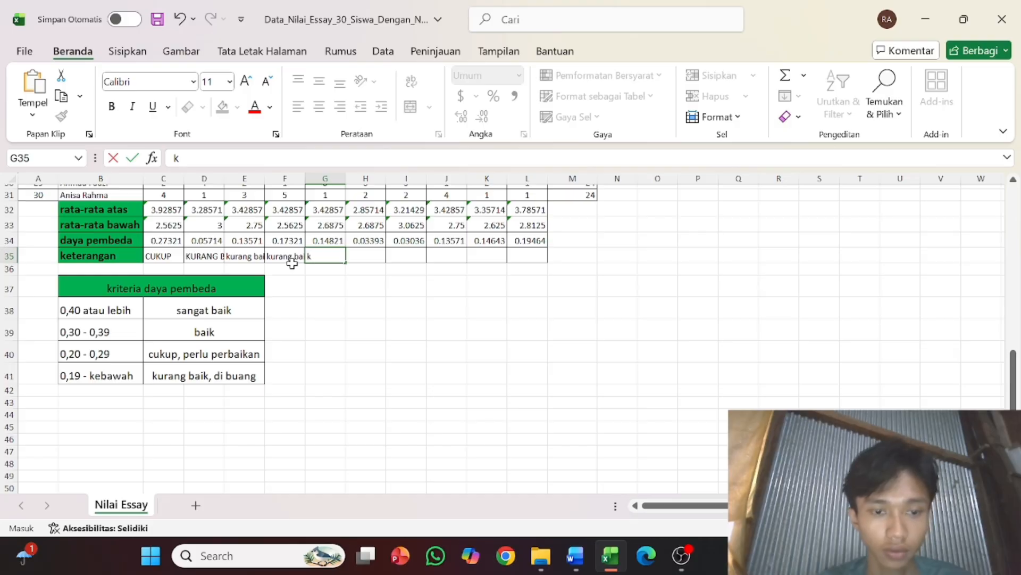
text(urang baik)
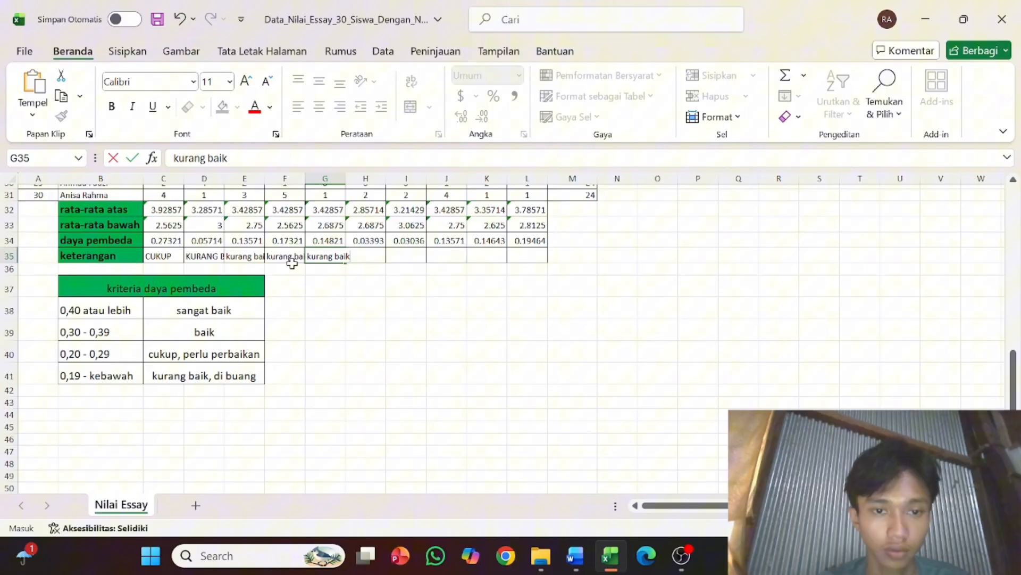
key(Tab)
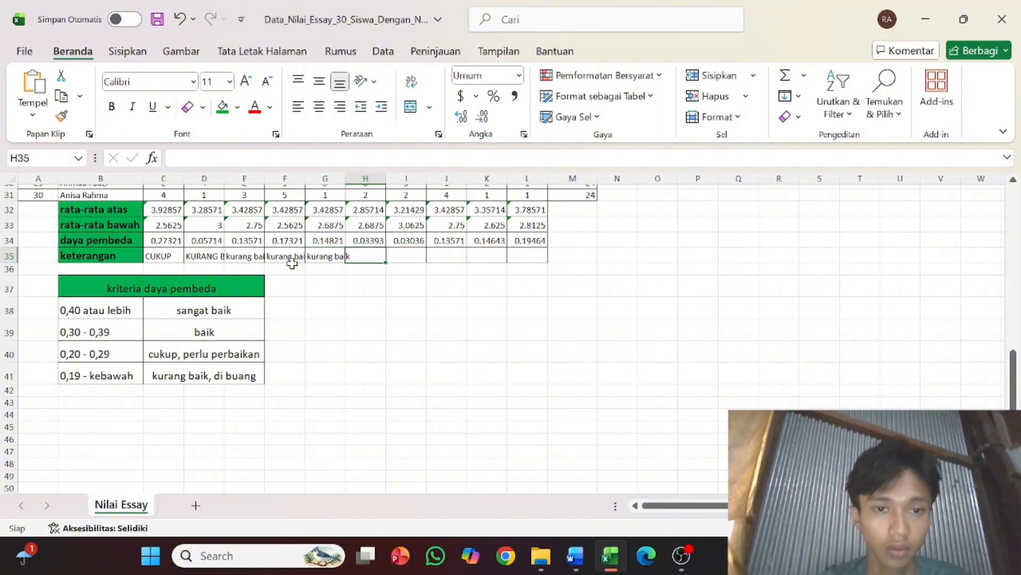
Enter "kurang biak" as Soal 6's keterangan in H35 and "kurang baik" as Soal 7's keterangan in I35
text(k)
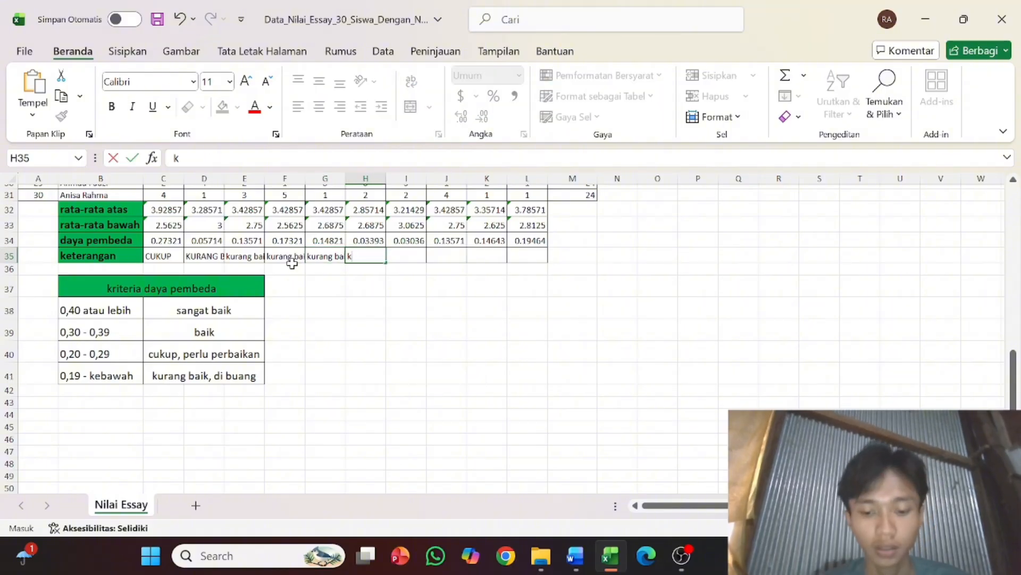
text(urang biak)
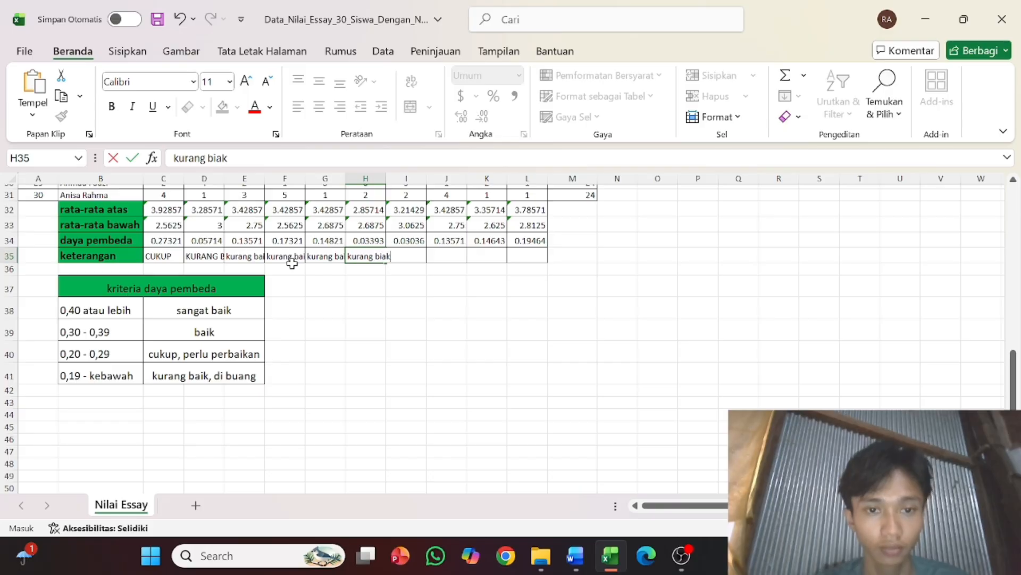
key(Tab)
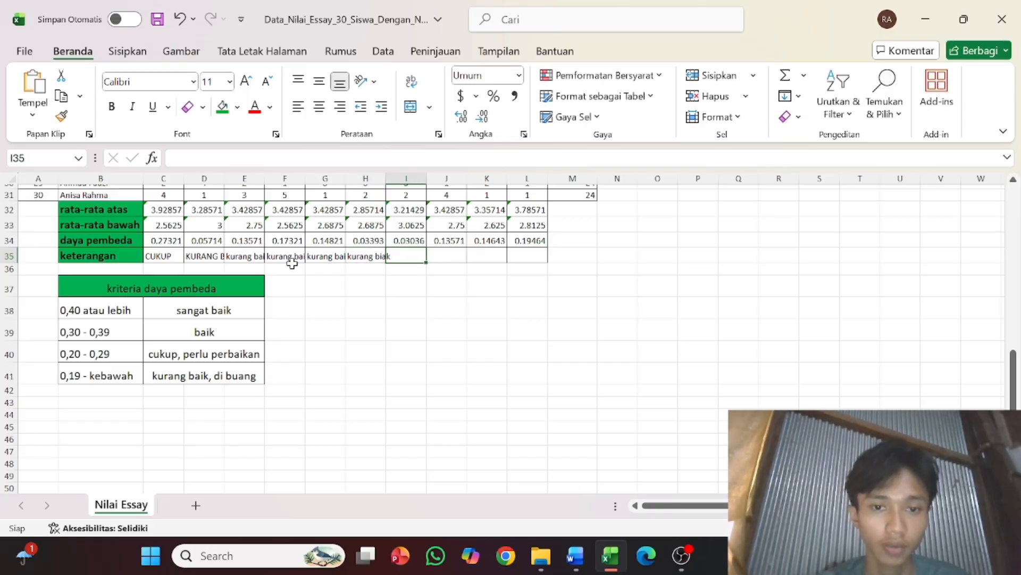
text(kura)
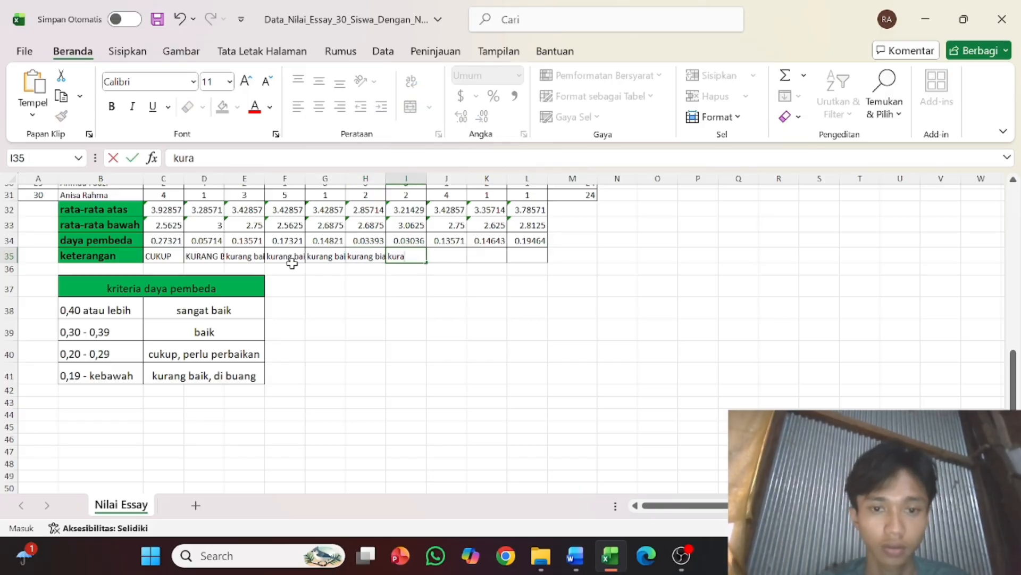
text(ng baik)
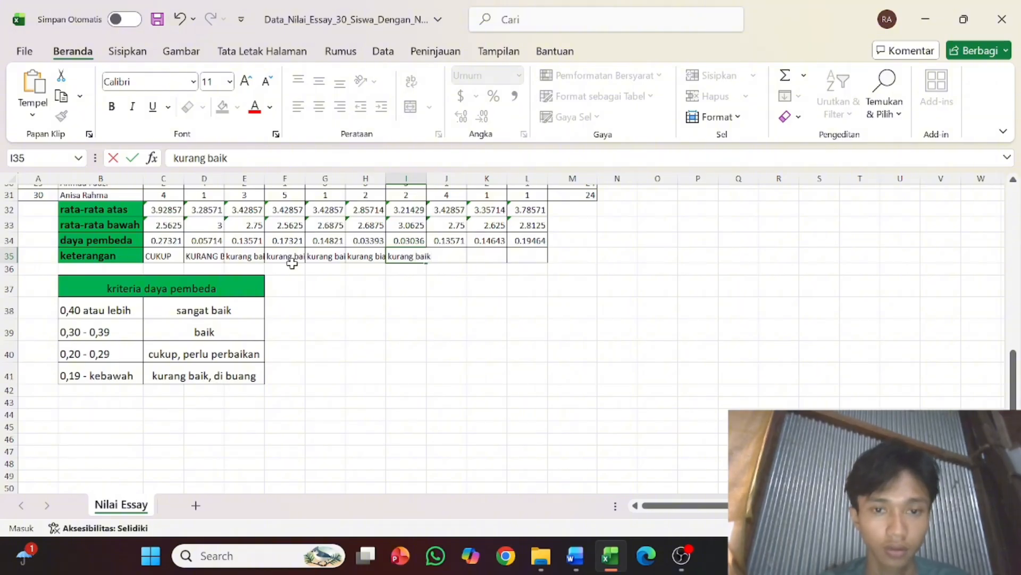
key(Tab)
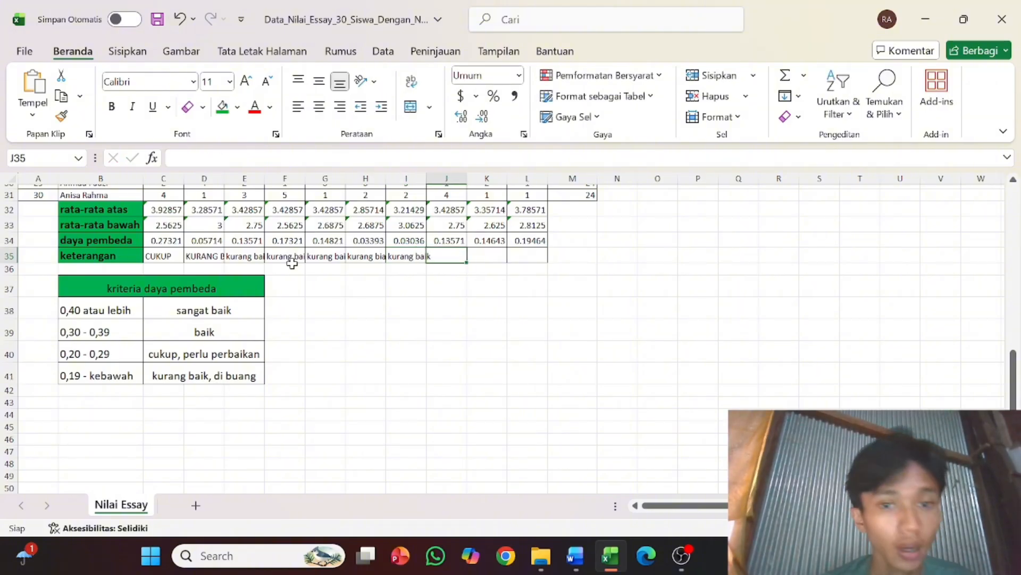
Enter "kurang baik" as the keterangan for Soal 8 in J35 and Soal 9 in K35, and "kurang" for Soal 10 in L35
text(kurang)
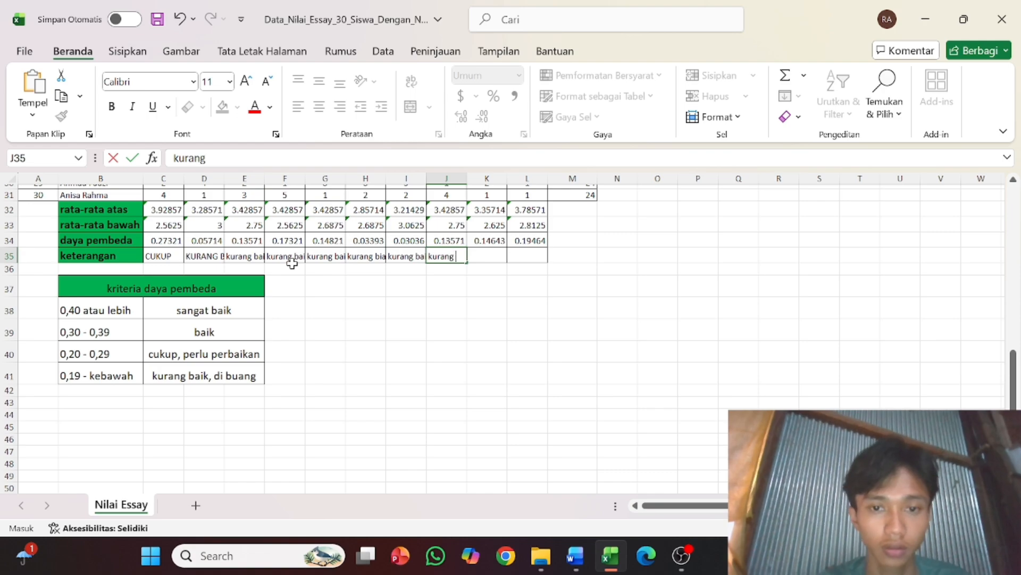
text( baik)
key(Tab)
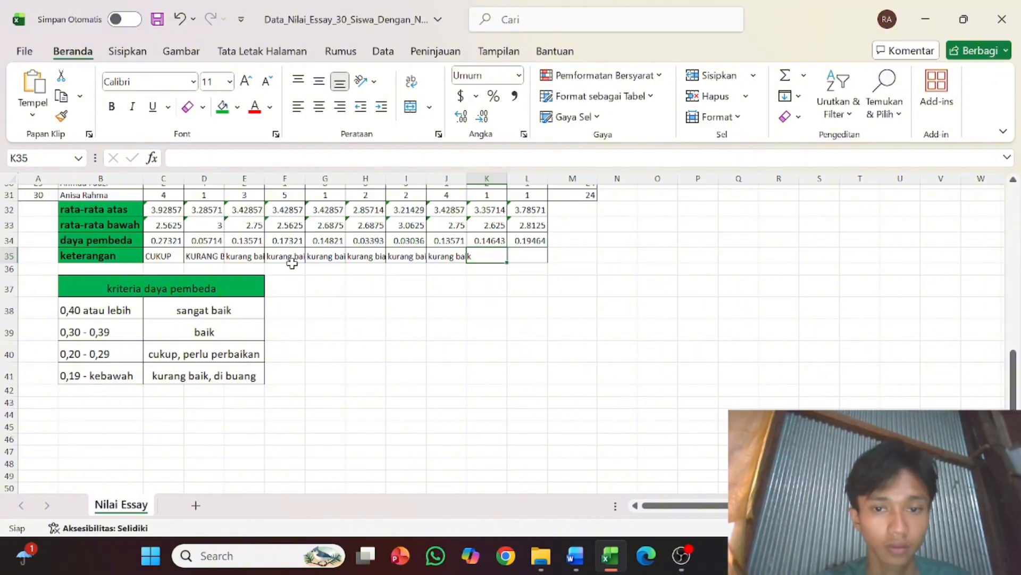
text(ku)
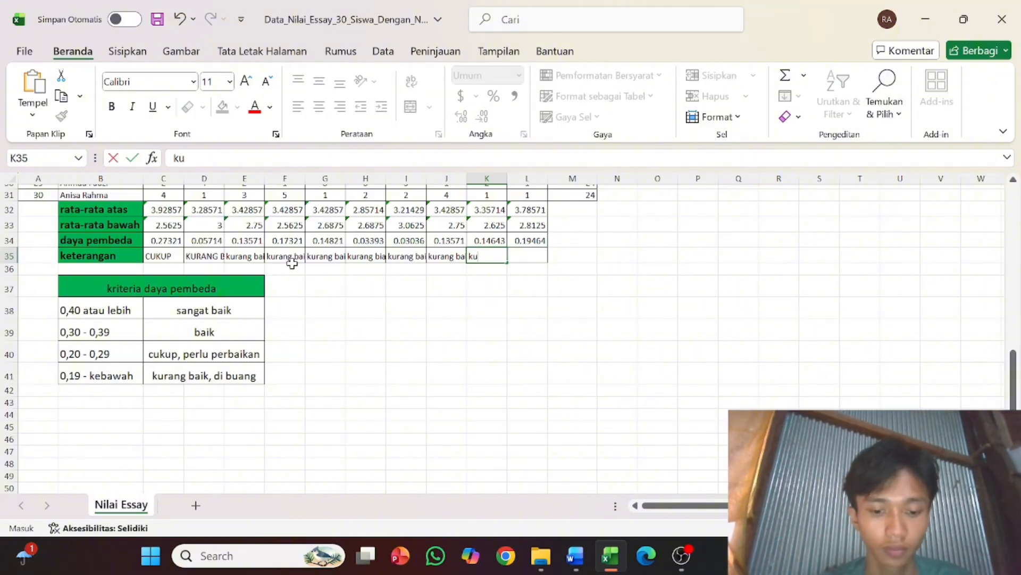
text(rang )
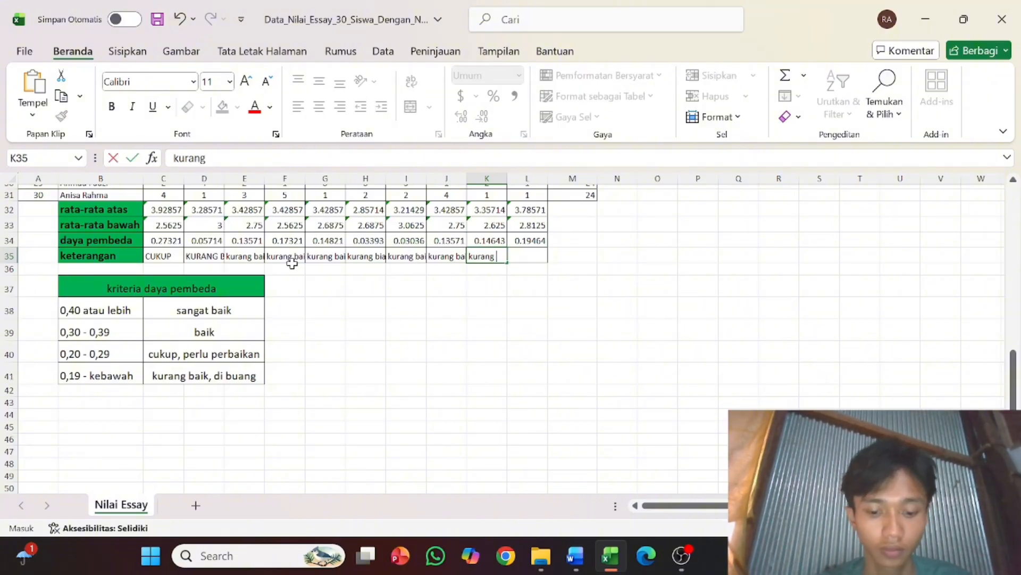
text(baik)
key(Tab)
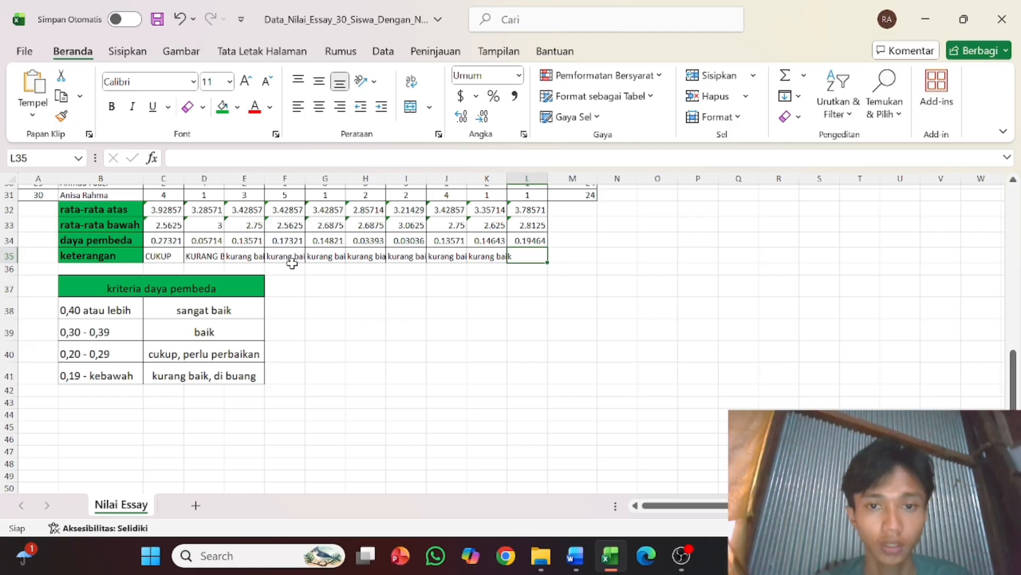
text(kurang)
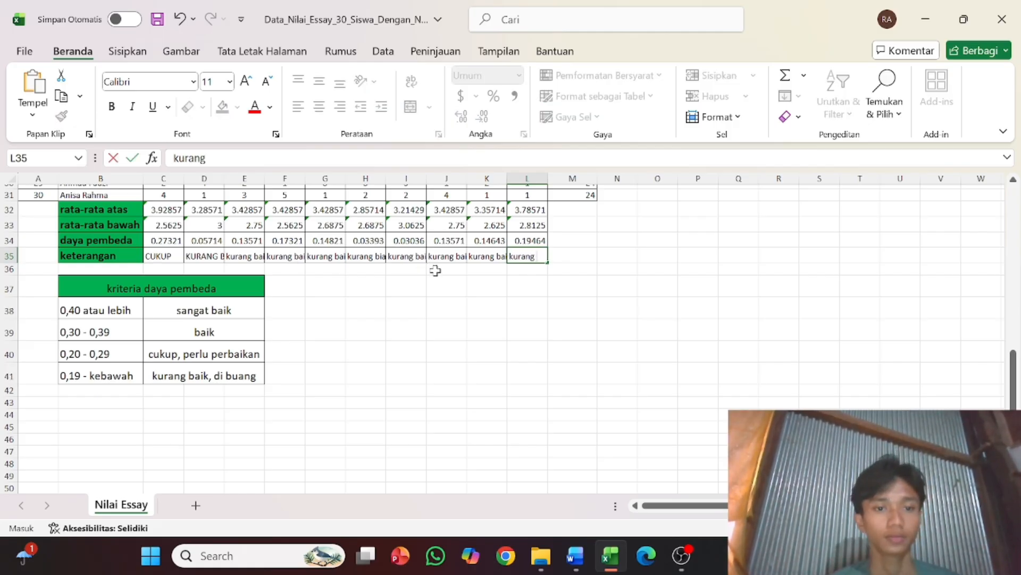
Review the student scores, the upper and lower group averages, the daya pembeda and keterangan rows, and the criteria table
scroll(455, 277, up, 1)
scroll(455, 277, up, 5)
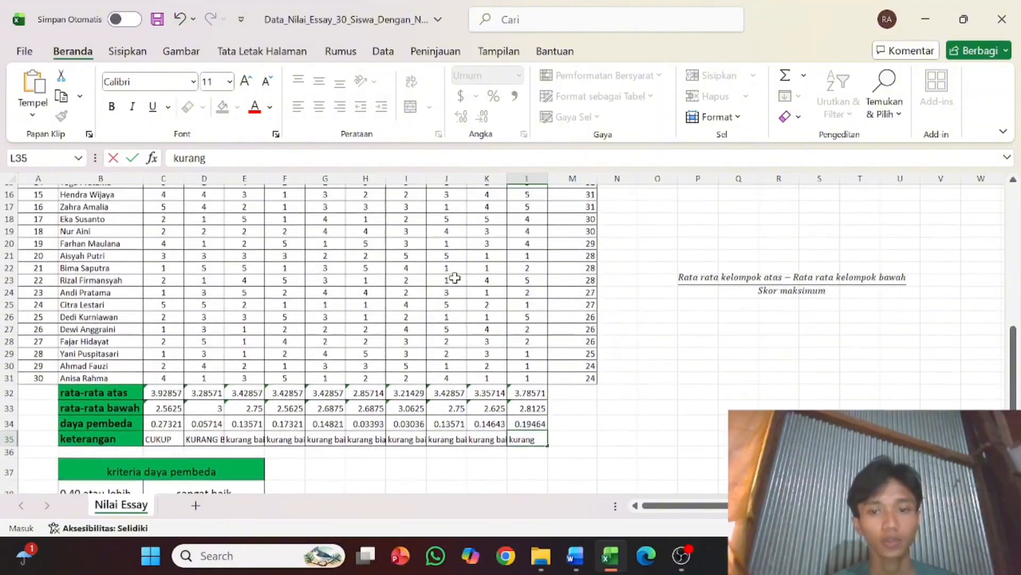
scroll(455, 277, up, 4)
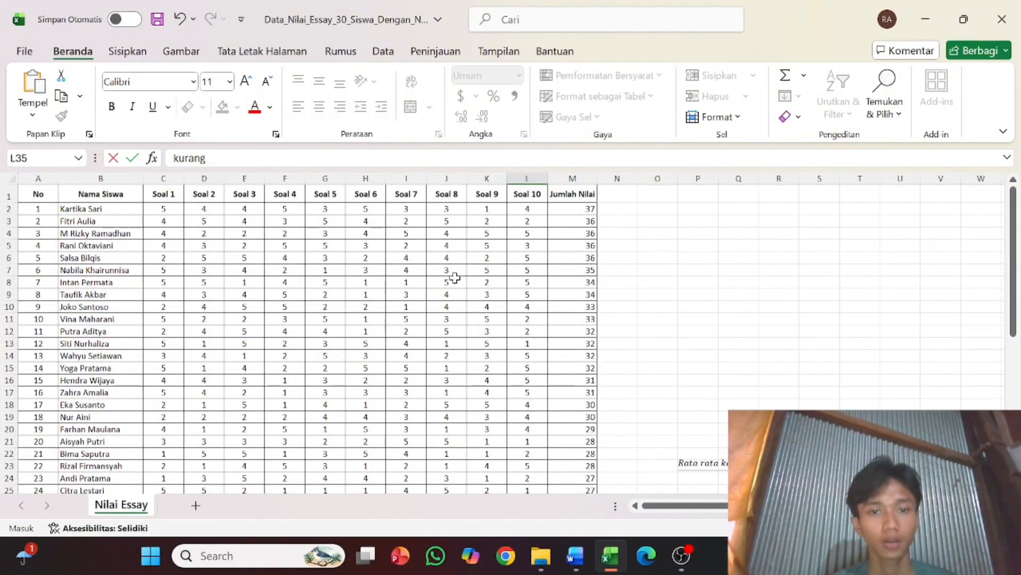
scroll(455, 277, down, 3)
scroll(455, 278, up, 4)
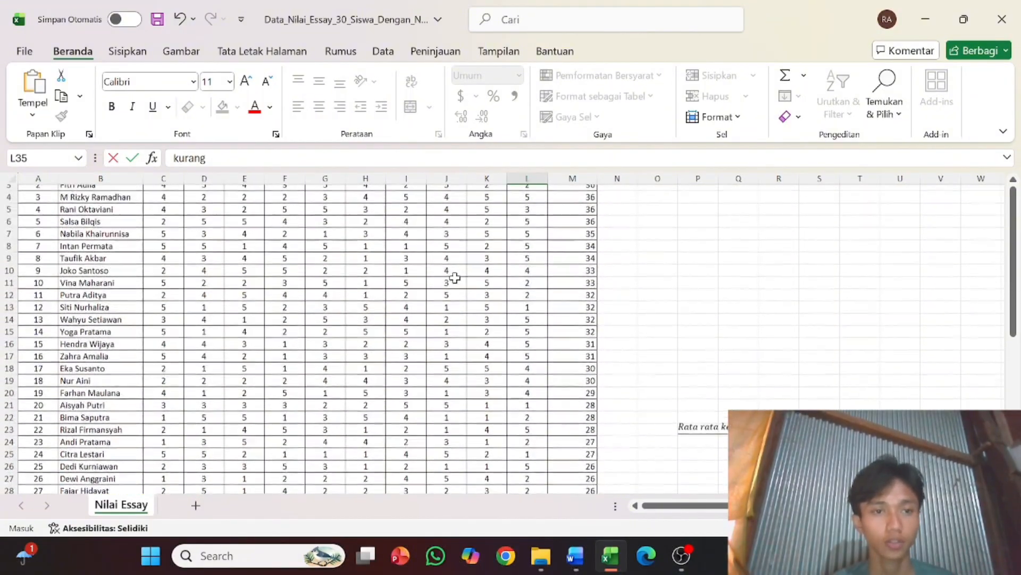
scroll(455, 277, down, 1)
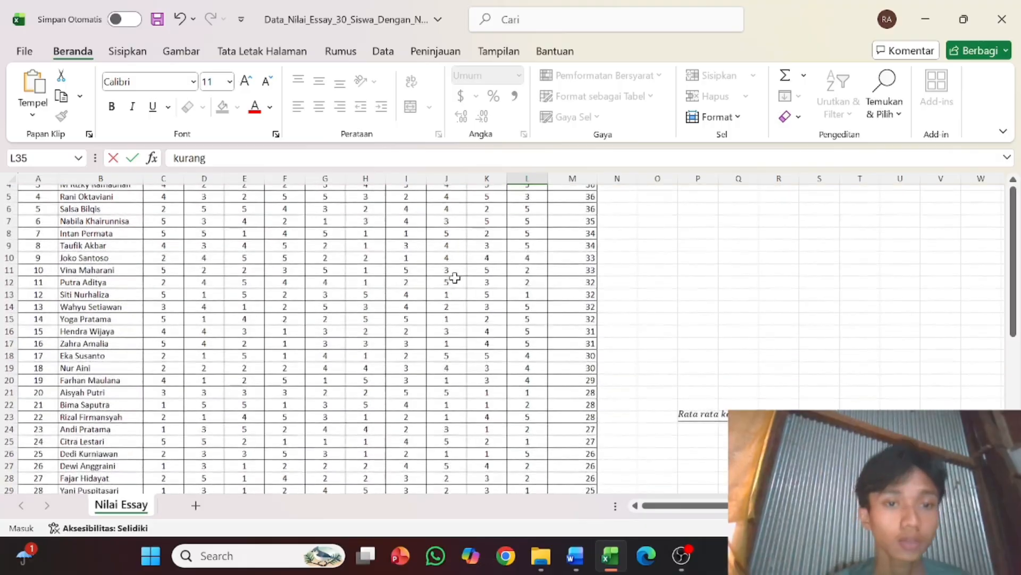
scroll(454, 277, up, 1)
scroll(455, 277, down, 7)
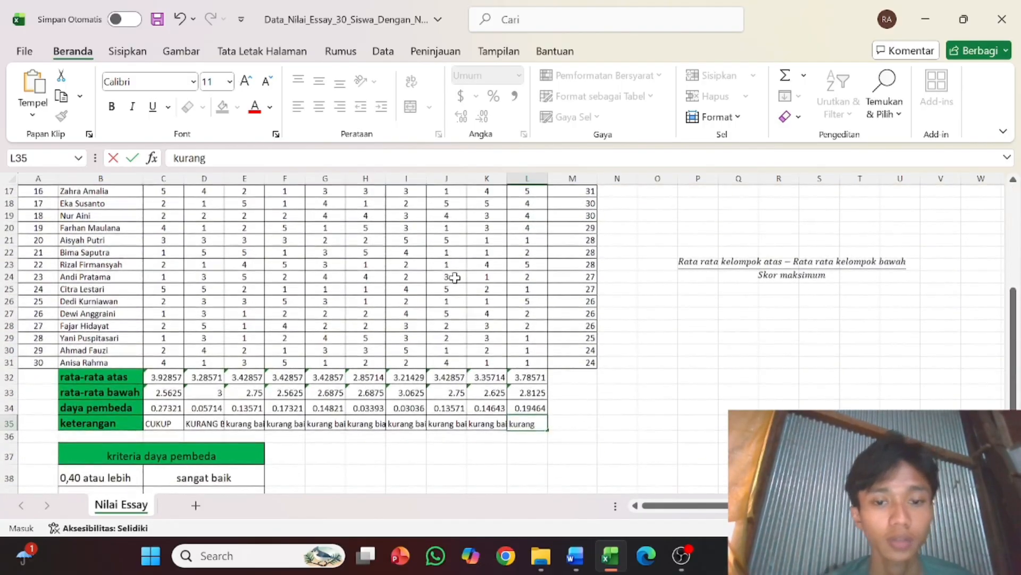
scroll(455, 277, down, 2)
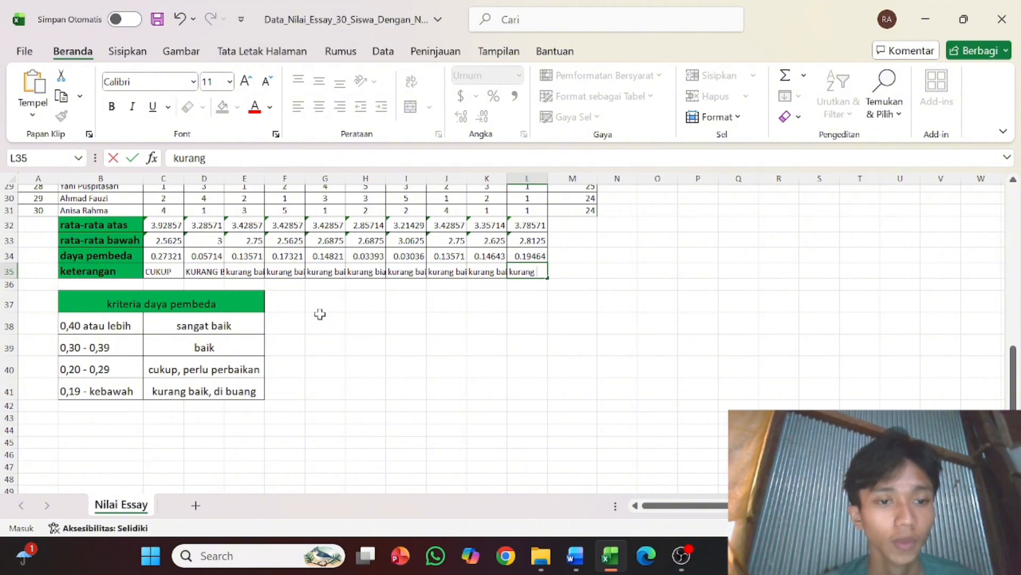
scroll(319, 314, up, 8)
scroll(319, 314, down, 15)
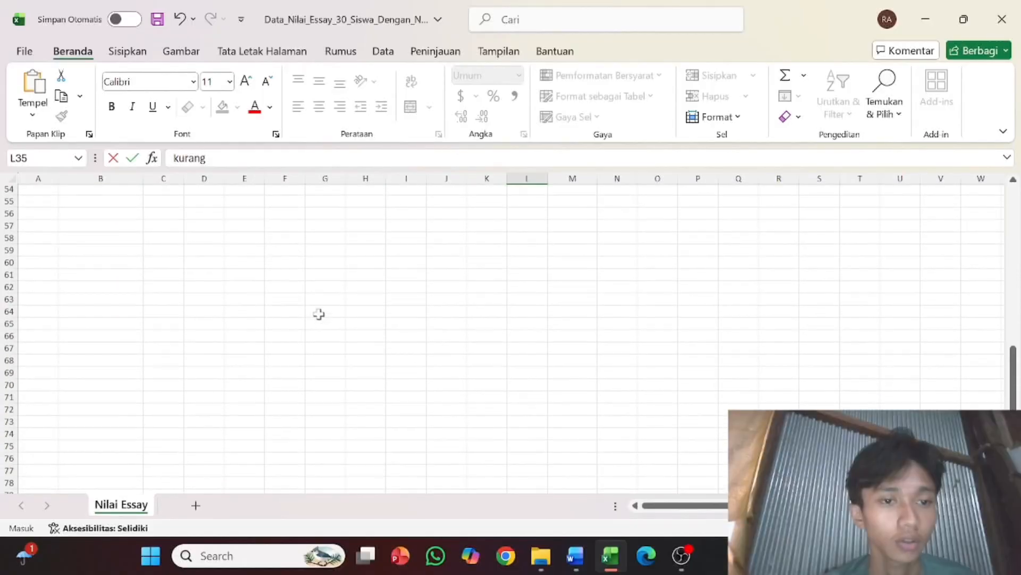
scroll(319, 314, up, 4)
scroll(319, 314, up, 4)
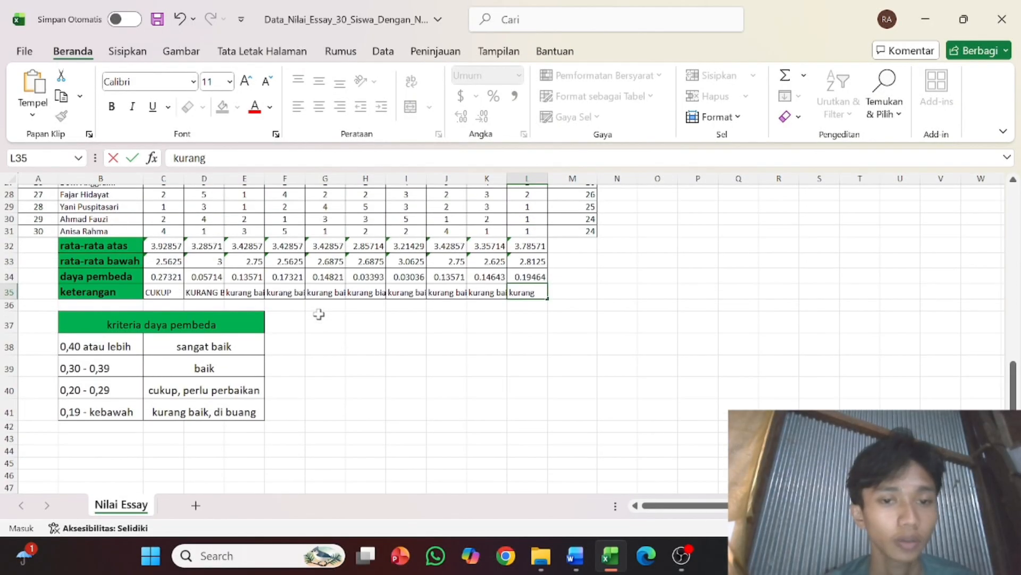
scroll(319, 314, up, 1)
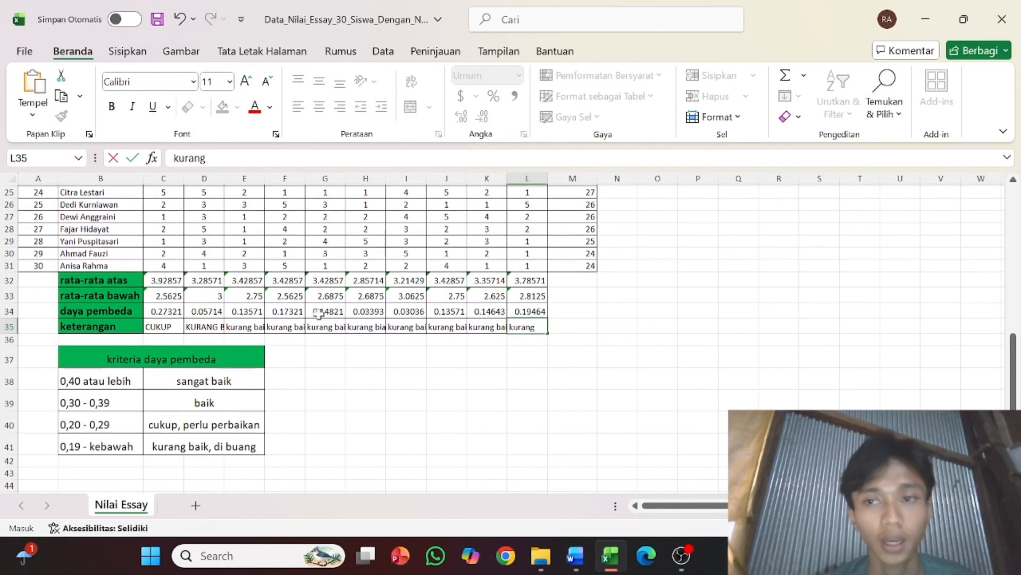